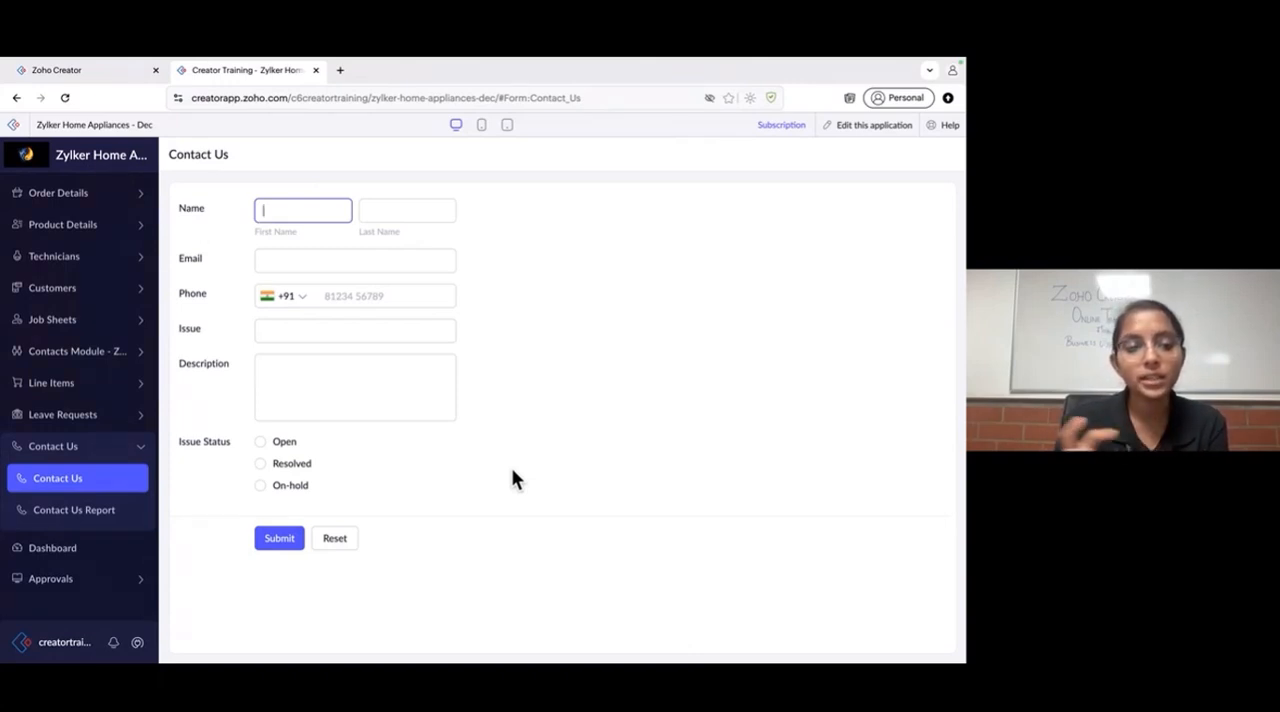
- Review the Contact Us form and the records in the Contact Us Report
{"action": "left_click", "coordinate": [112, 511]}
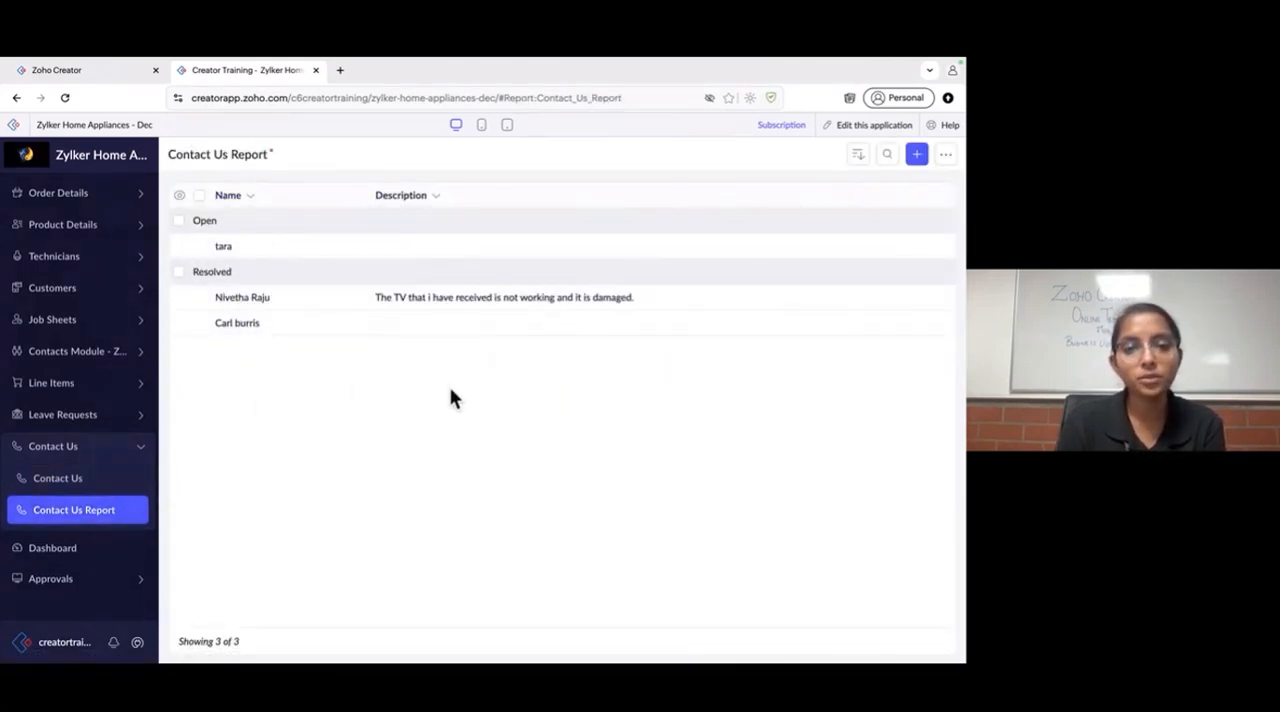
{"action": "left_click", "coordinate": [90, 484]}
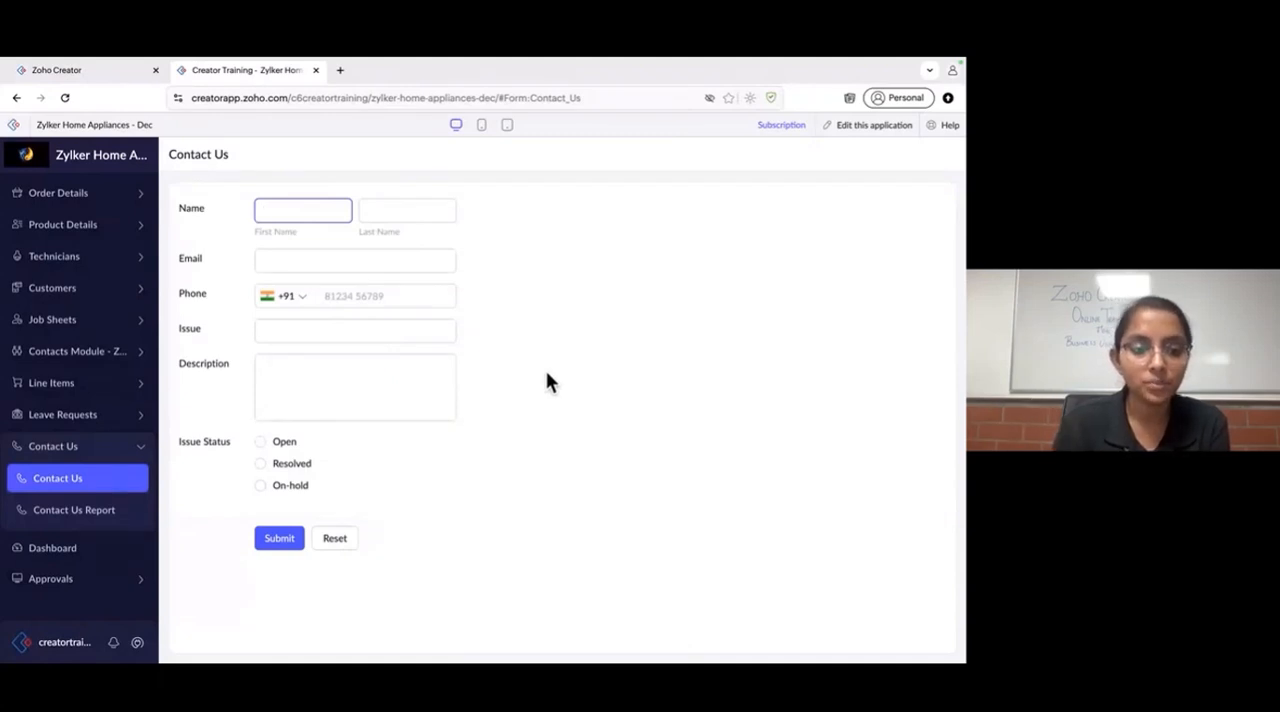
{"action": "left_click", "coordinate": [101, 485]}
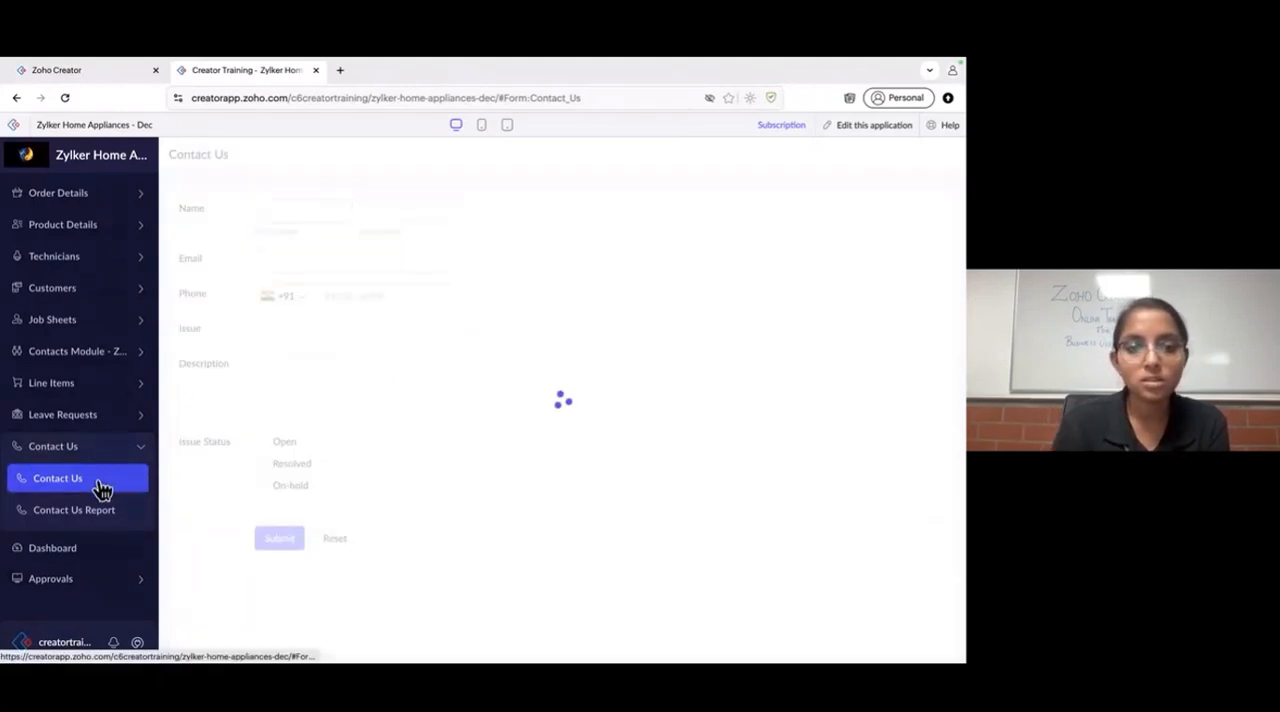
{"action": "left_click", "coordinate": [86, 511]}
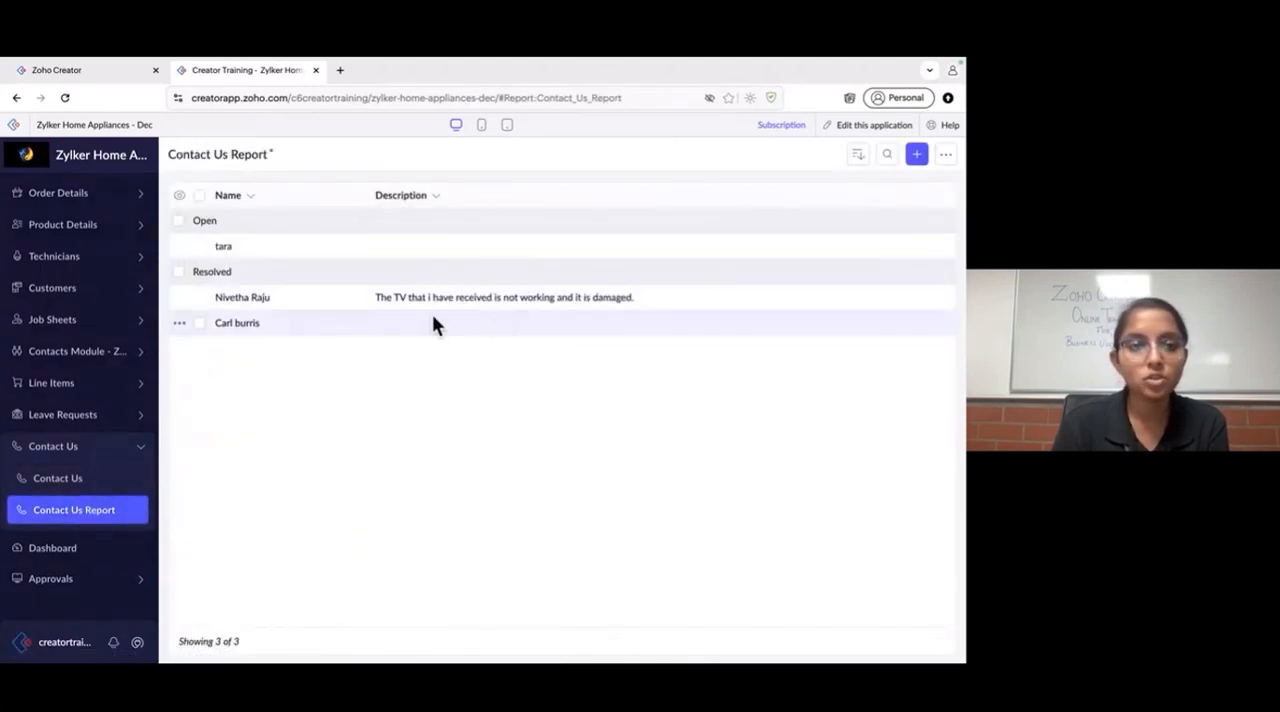
- Start creating a new solution of the Integration Flows type from the Zoho Creator dashboard
{"action": "left_click", "coordinate": [93, 72]}
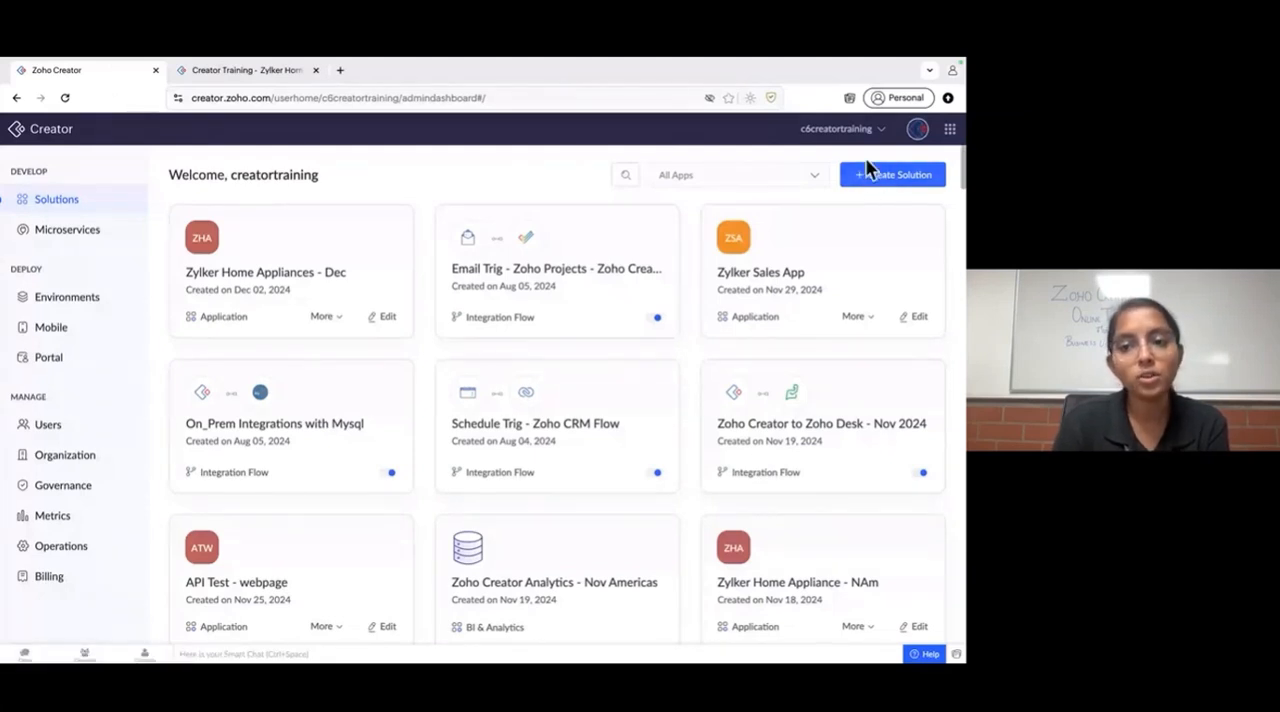
{"action": "left_click", "coordinate": [878, 182]}
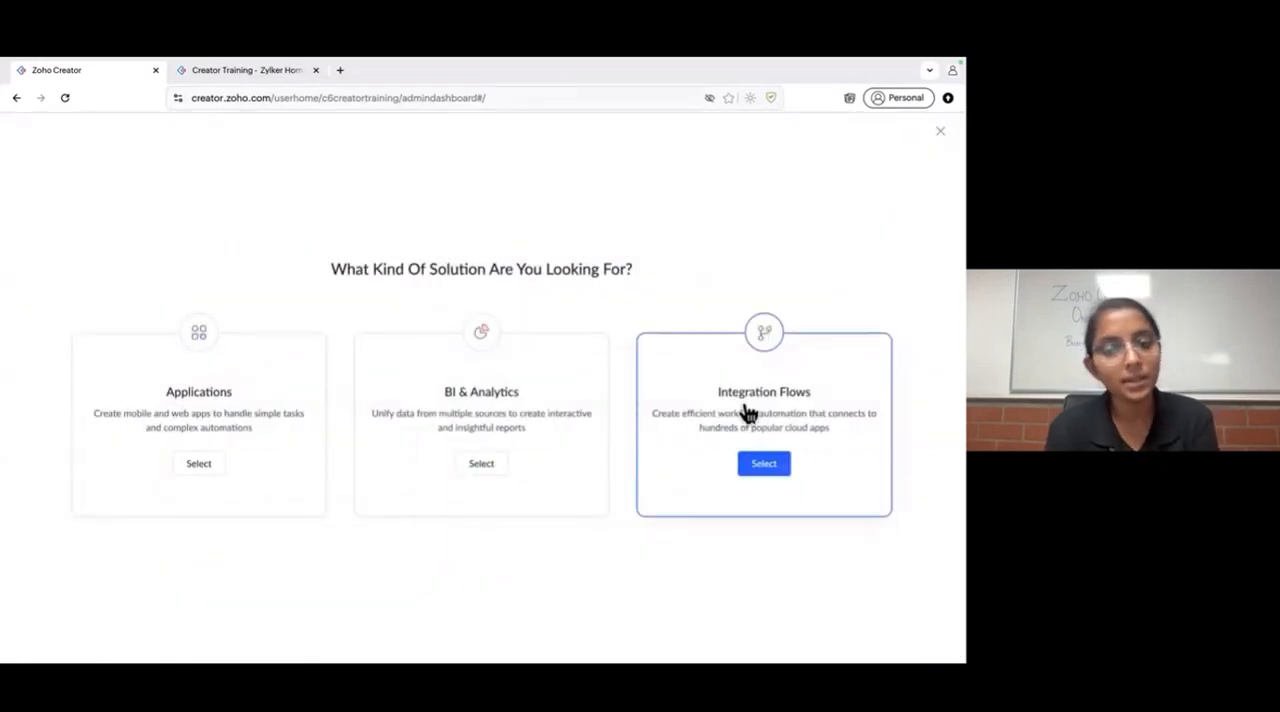
{"action": "left_click", "coordinate": [748, 413]}
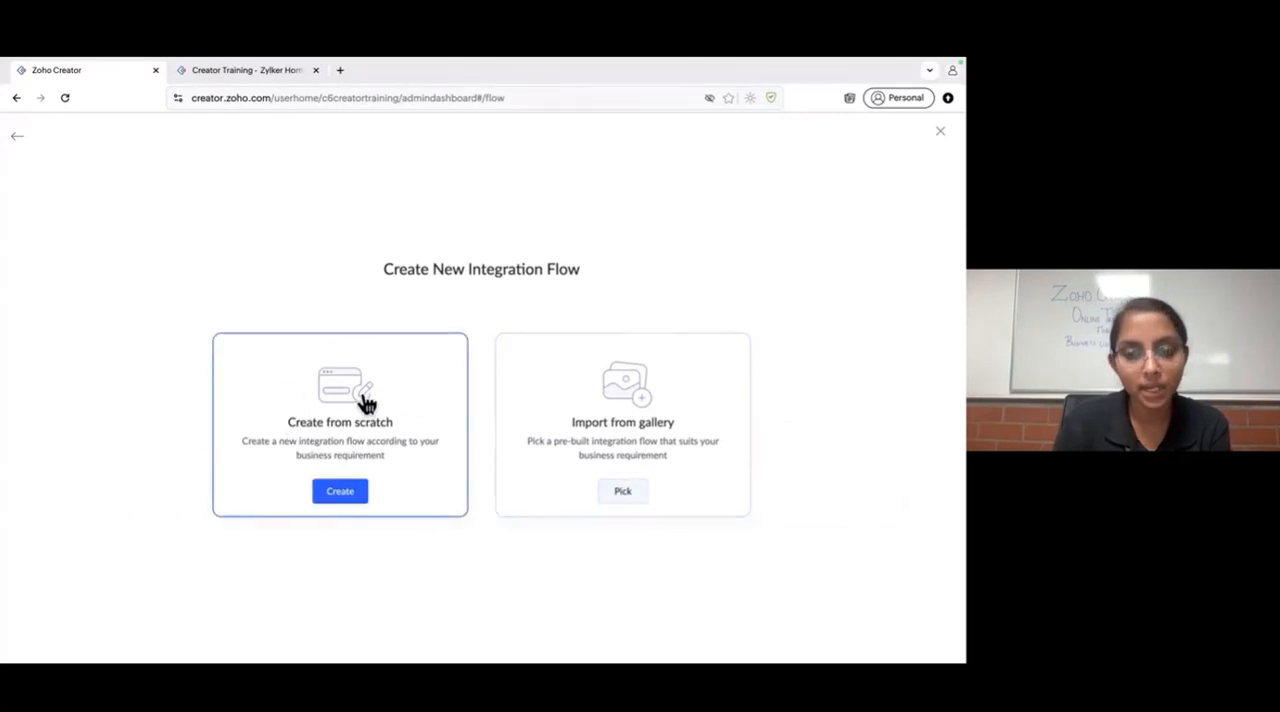
- Search the pre-built flow gallery for "zoho" apps and filter the flows by Zoho Creator
{"action": "left_click", "coordinate": [678, 436]}
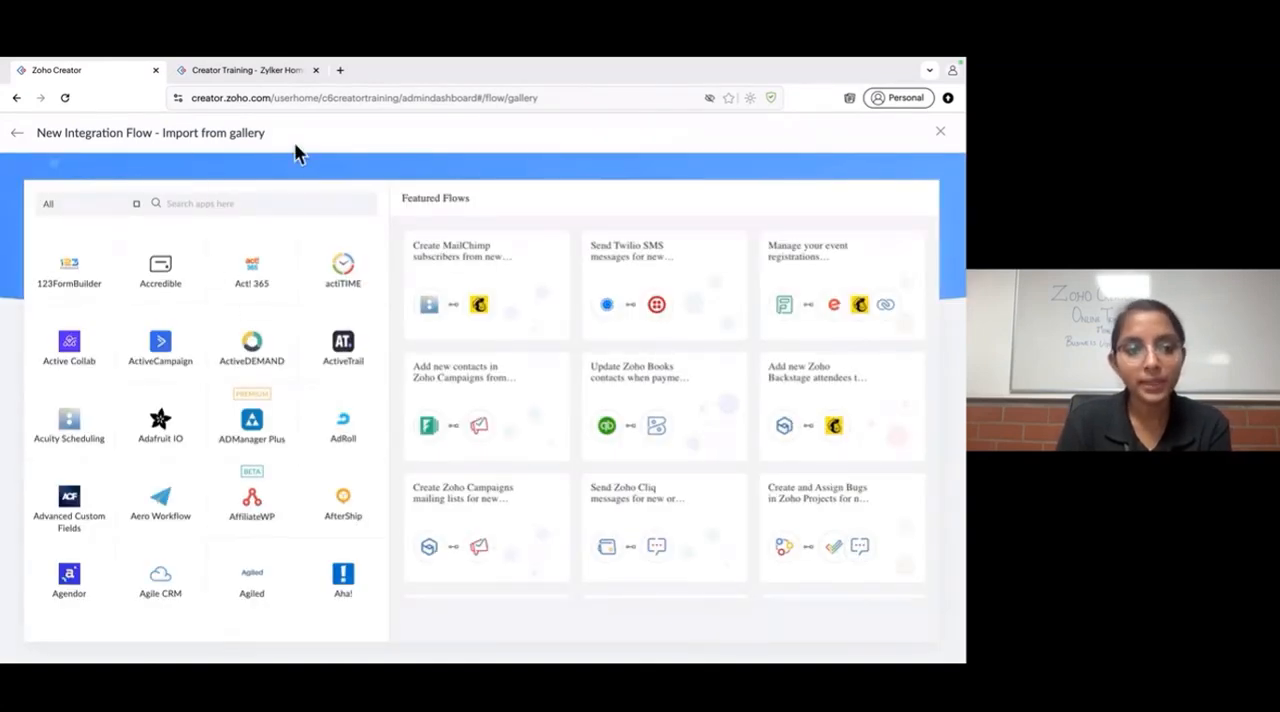
{"action": "scroll", "coordinate": [235, 381], "scroll_direction": "down", "scroll_amount": 15}
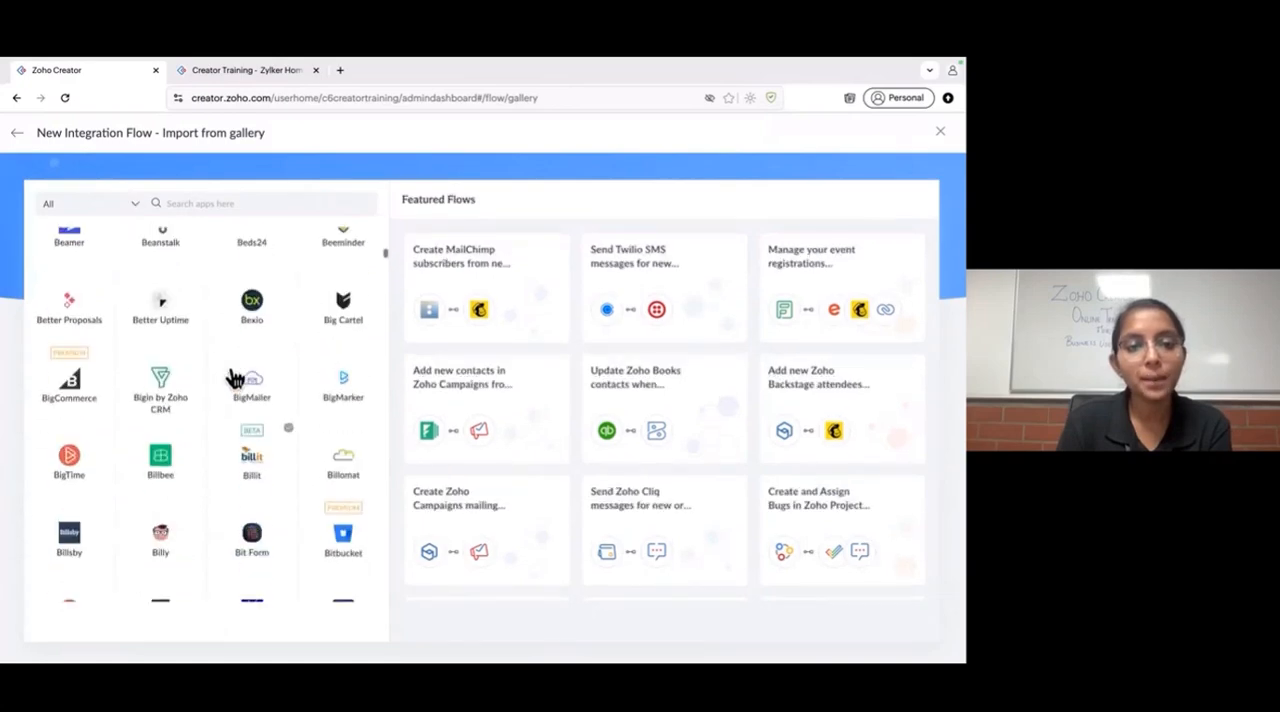
{"action": "scroll", "coordinate": [235, 380], "scroll_direction": "up", "scroll_amount": 15}
{"action": "scroll", "coordinate": [235, 380], "scroll_direction": "up", "scroll_amount": 1}
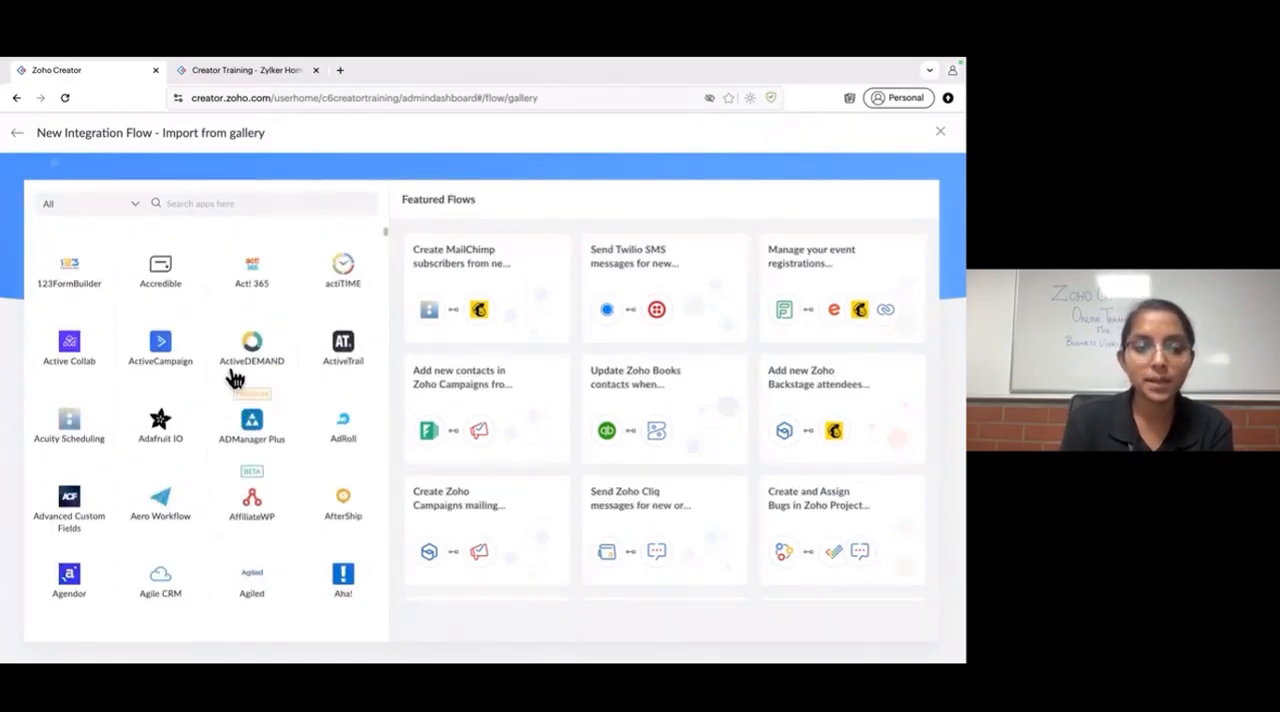
{"action": "left_click", "coordinate": [230, 203]}
{"action": "type", "text": "zoho"}
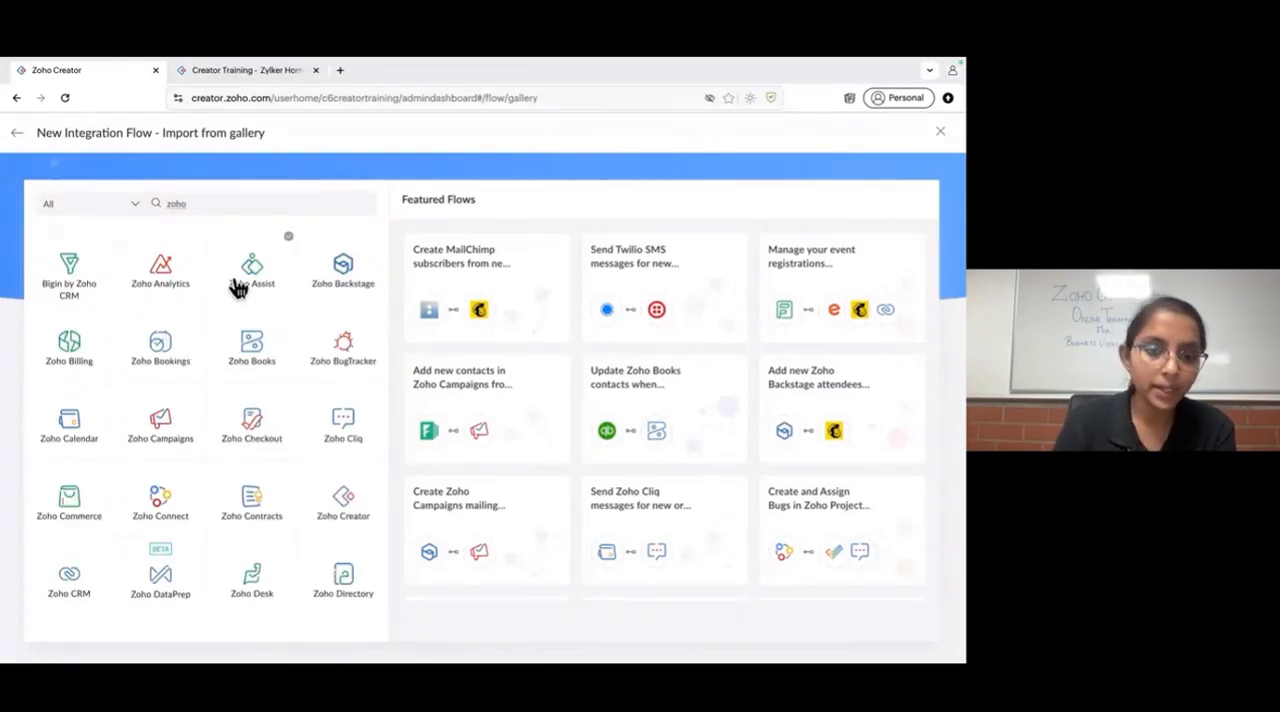
{"action": "left_click", "coordinate": [352, 525]}
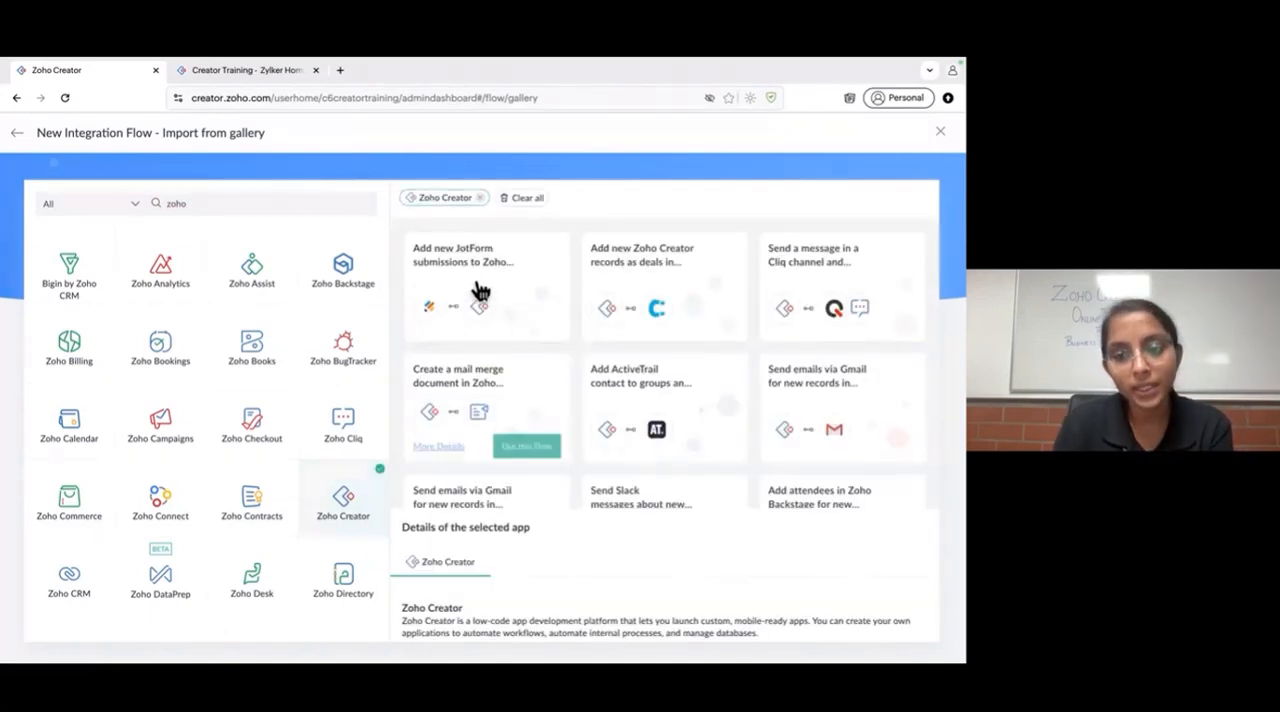
- Examine the pre-built gallery flows that connect Zoho Creator with other apps
{"action": "scroll", "coordinate": [694, 363], "scroll_direction": "down", "scroll_amount": 5}
{"action": "scroll", "coordinate": [698, 367], "scroll_direction": "down", "scroll_amount": 2}
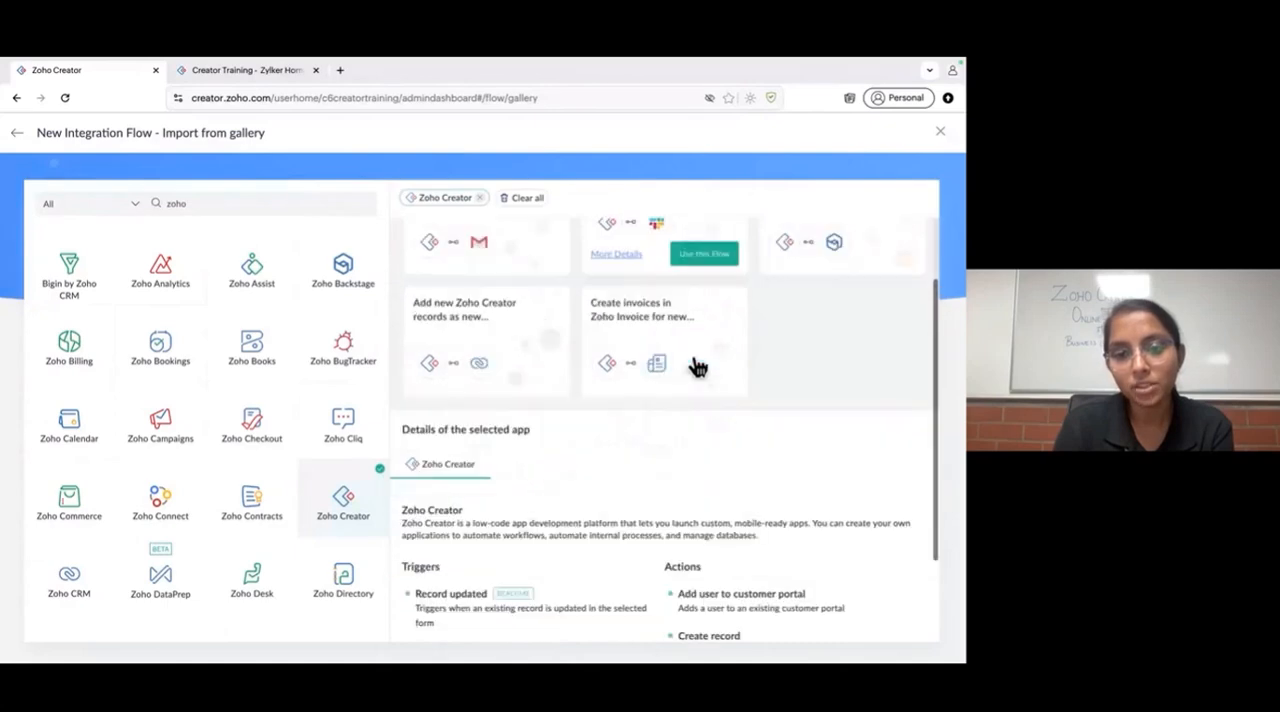
{"action": "scroll", "coordinate": [698, 367], "scroll_direction": "up", "scroll_amount": 2}
{"action": "scroll", "coordinate": [698, 367], "scroll_direction": "up", "scroll_amount": 3}
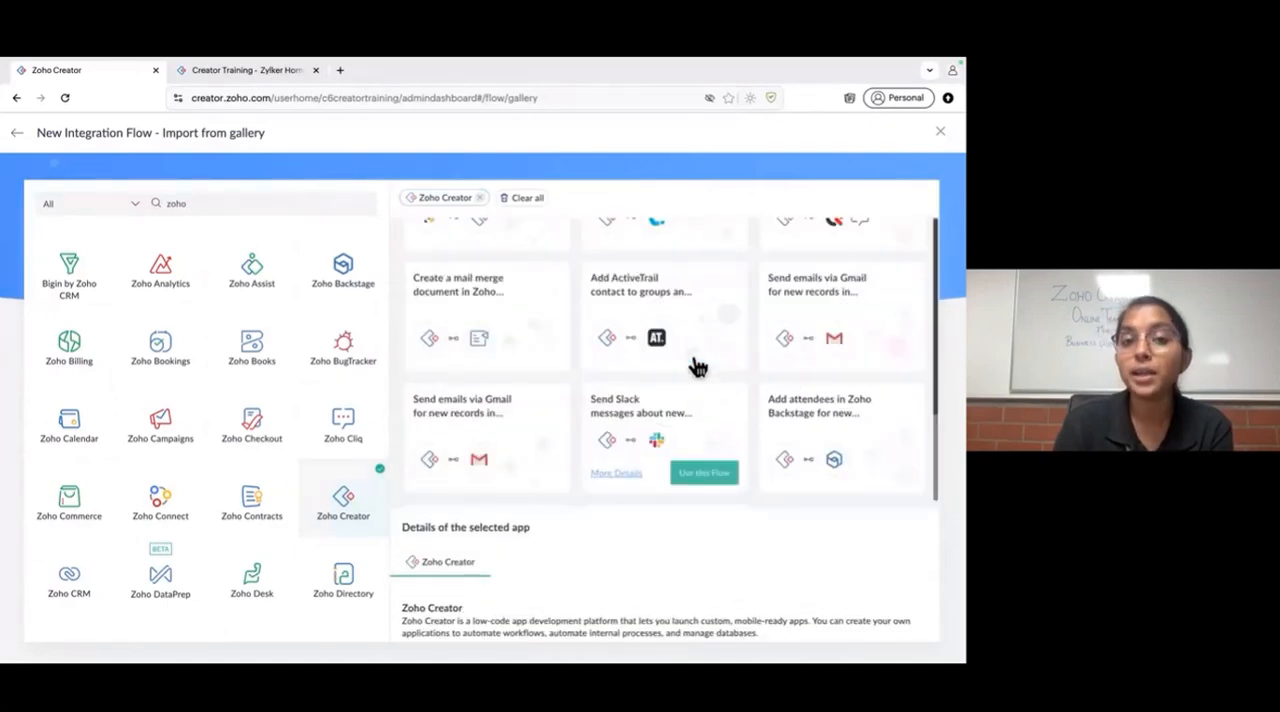
{"action": "scroll", "coordinate": [698, 367], "scroll_direction": "up", "scroll_amount": 2}
{"action": "mouse_move", "coordinate": [486, 307]}
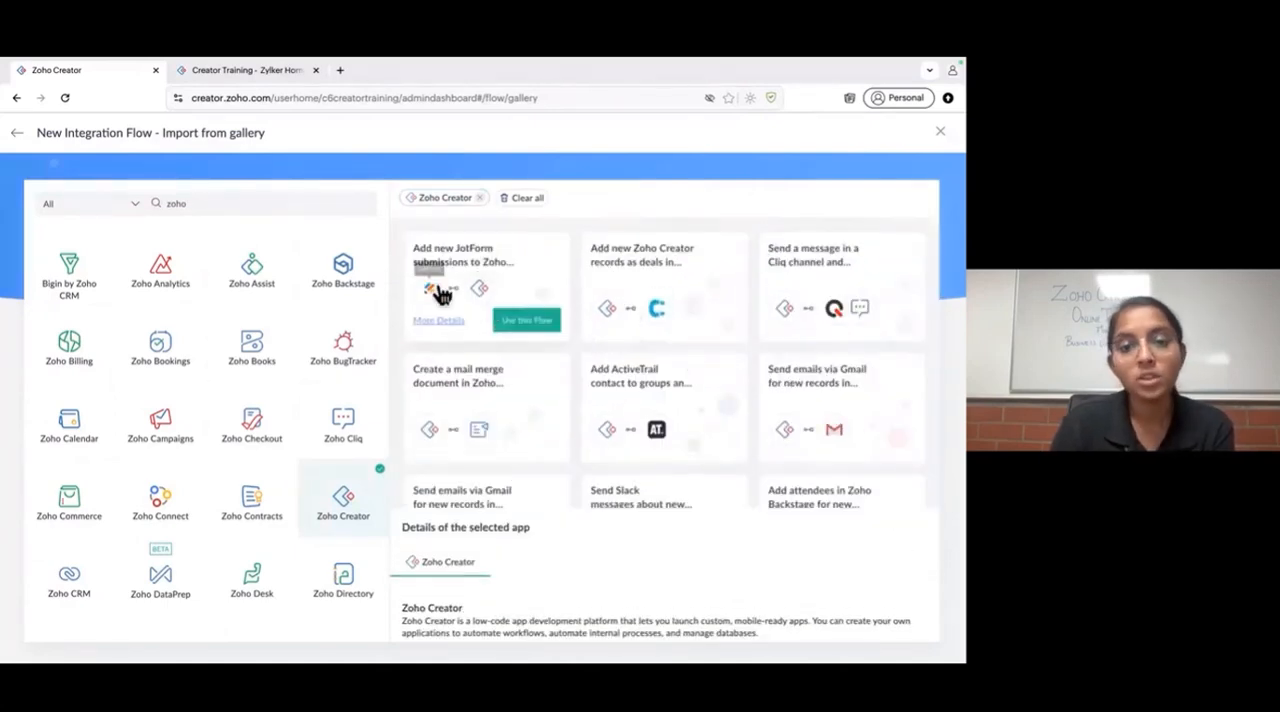
{"action": "mouse_move", "coordinate": [651, 306]}
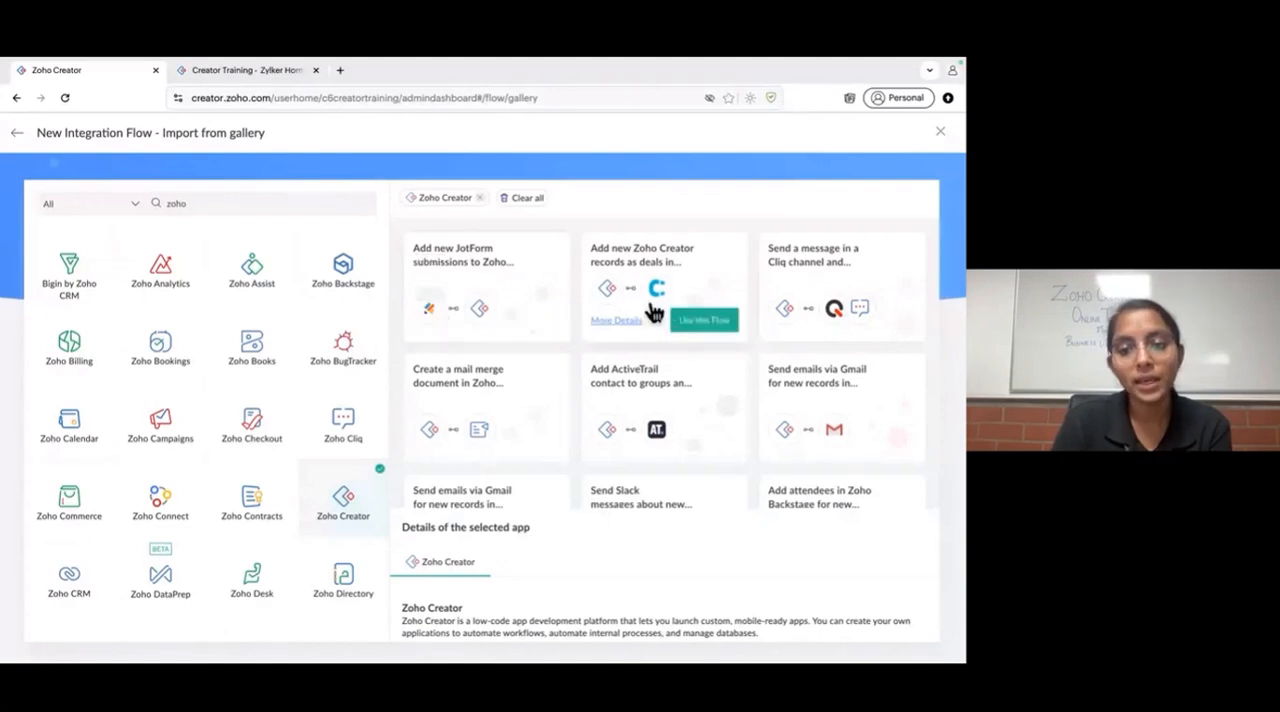
{"action": "mouse_move", "coordinate": [884, 320]}
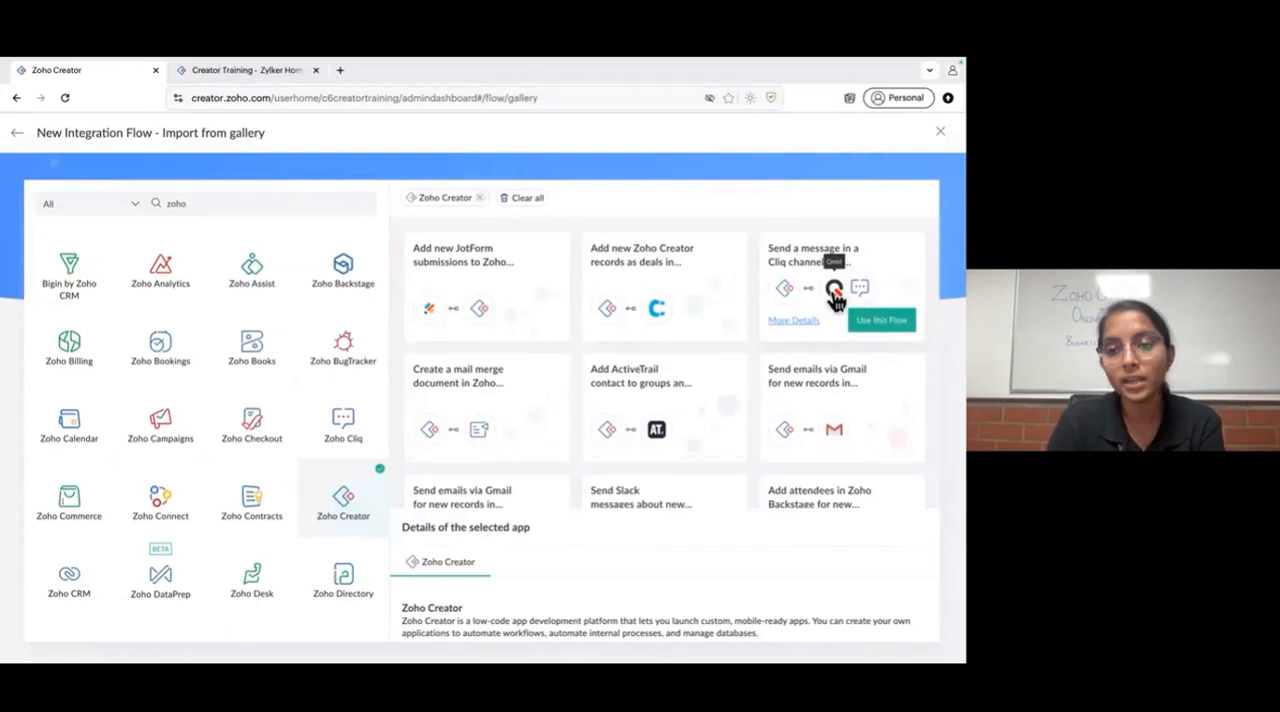
{"action": "scroll", "coordinate": [563, 417], "scroll_direction": "down", "scroll_amount": 2}
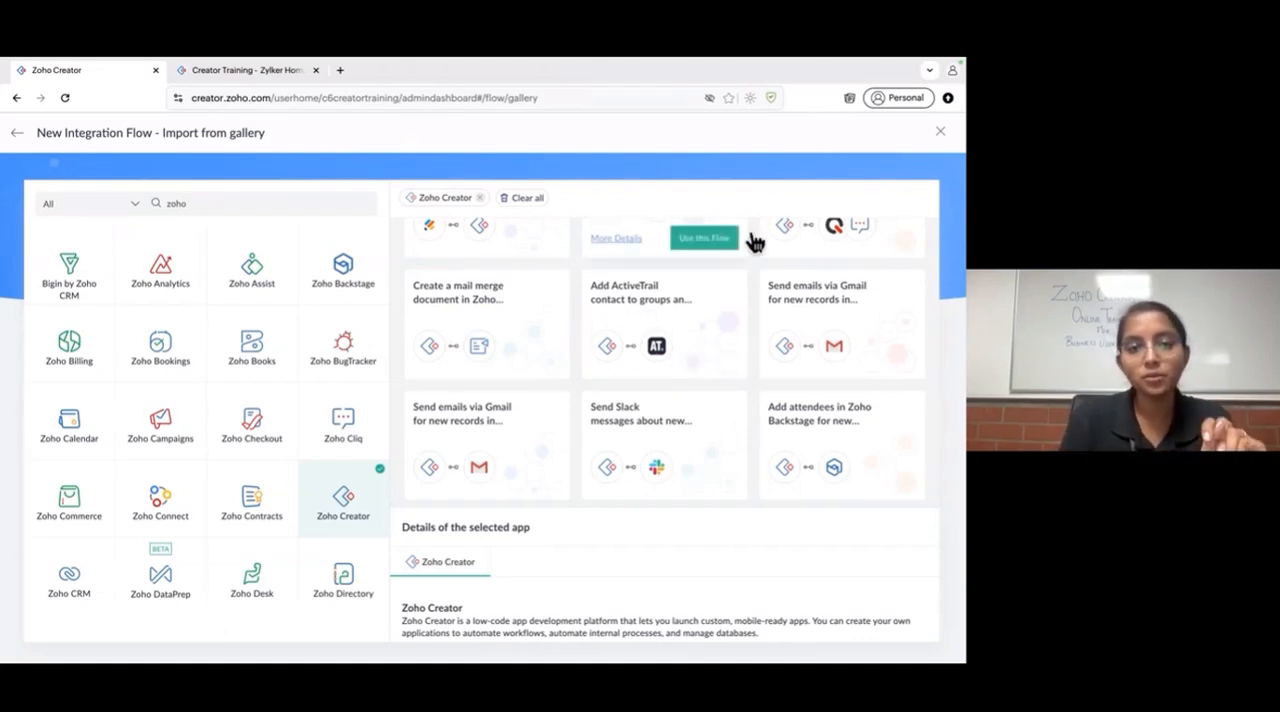
- Leave the flow gallery and choose to create the integration flow from scratch
{"action": "left_click", "coordinate": [12, 133]}
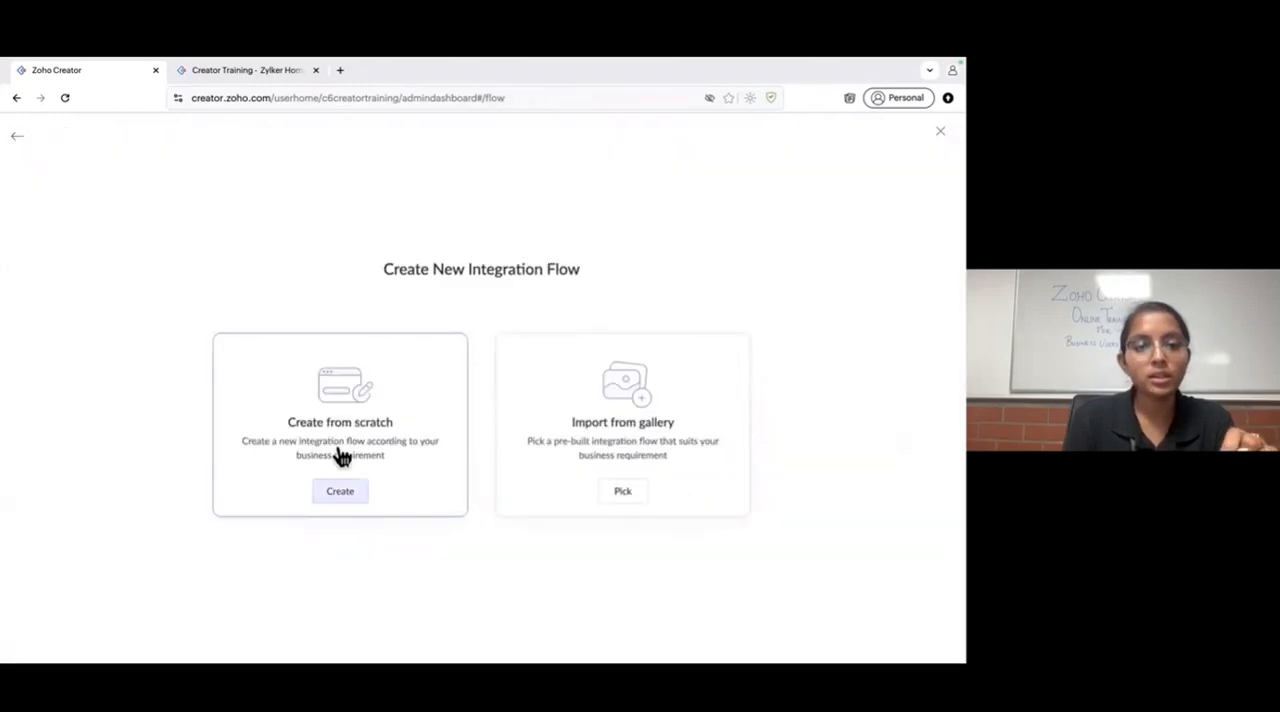
{"action": "left_click", "coordinate": [340, 489]}
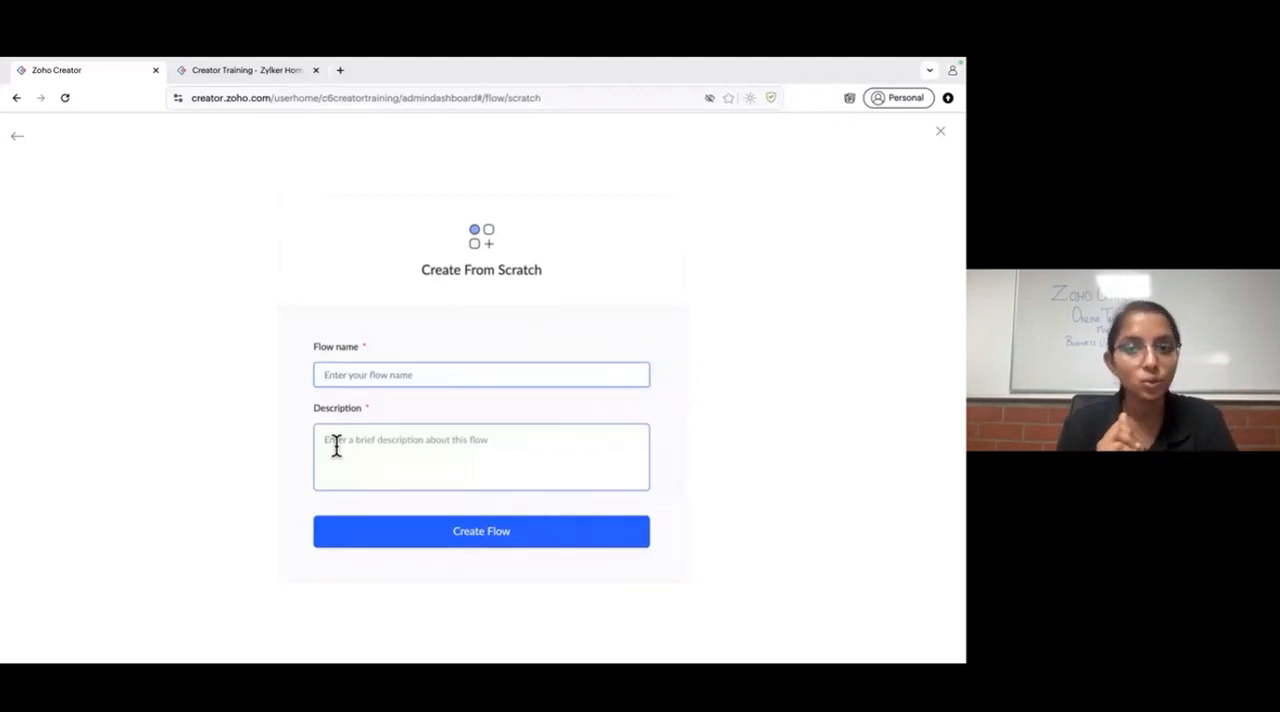
- Search the web for "Zoho desk" in a new browser tab and access the Zoho Desk ticket list
{"action": "left_click", "coordinate": [340, 71]}
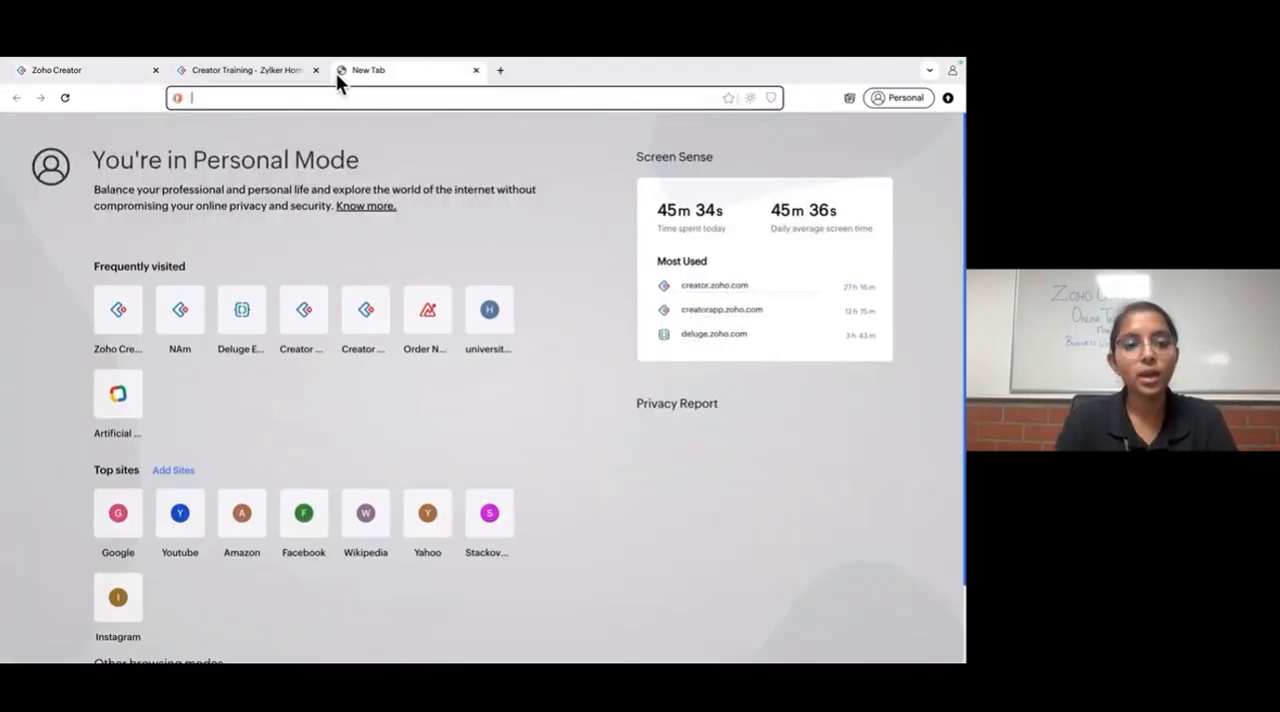
{"action": "type", "text": "Zoho desk"}
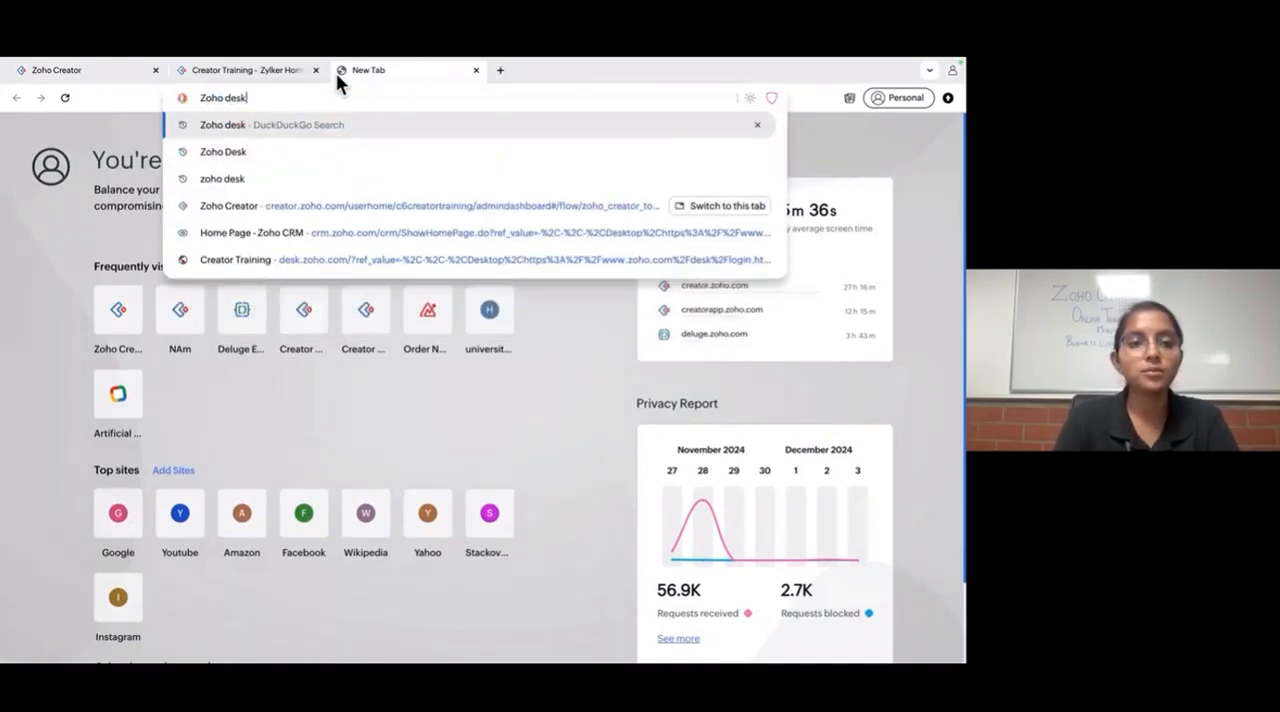
{"action": "key", "text": "Return"}
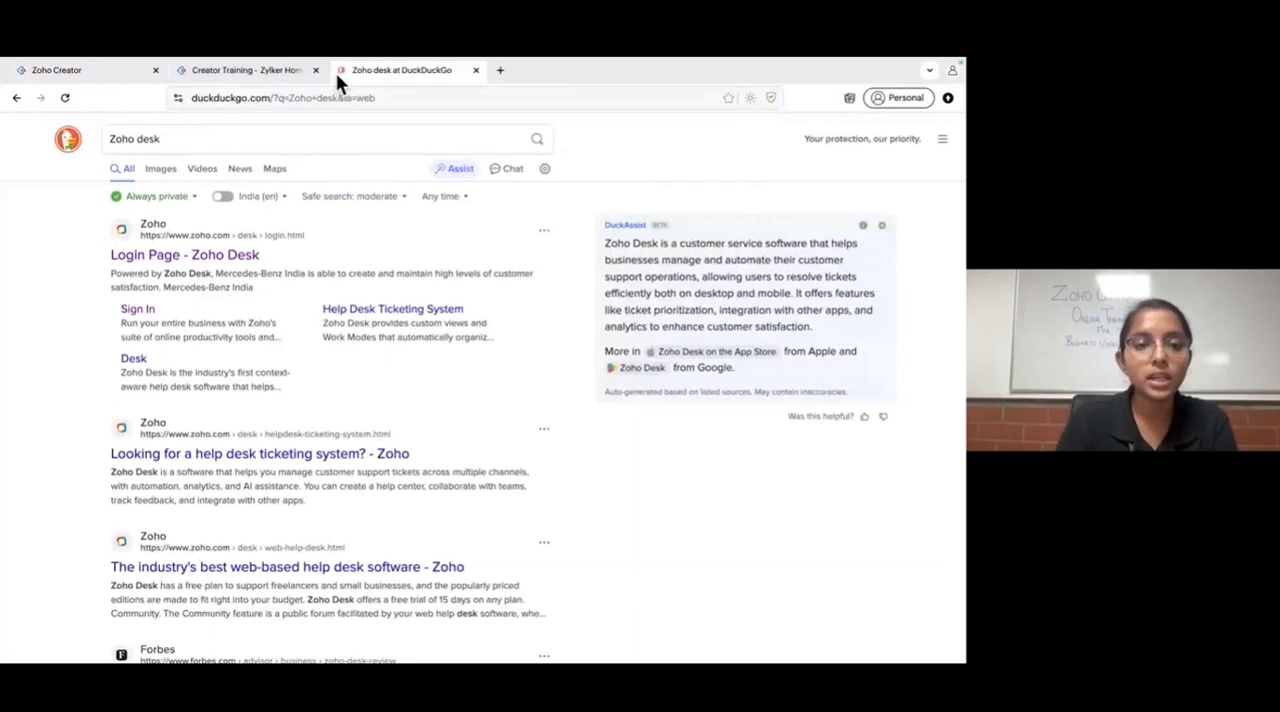
{"action": "left_click", "coordinate": [228, 255]}
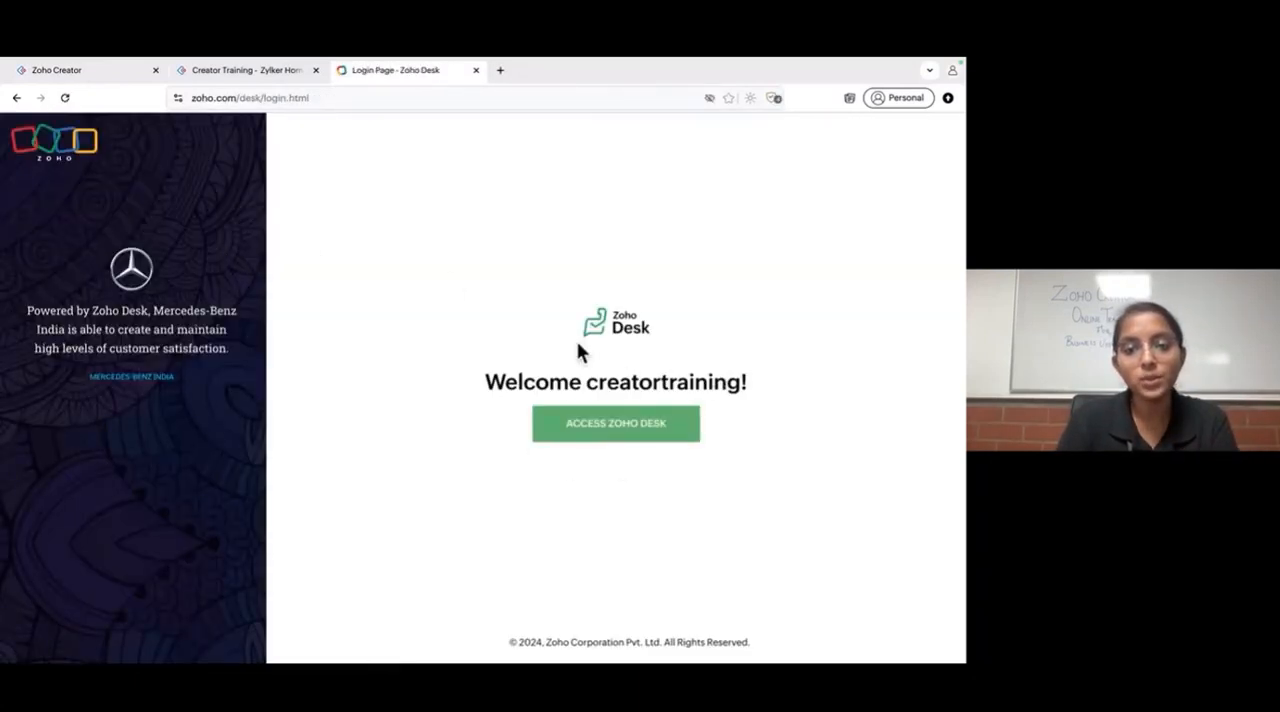
{"action": "left_click", "coordinate": [630, 425]}
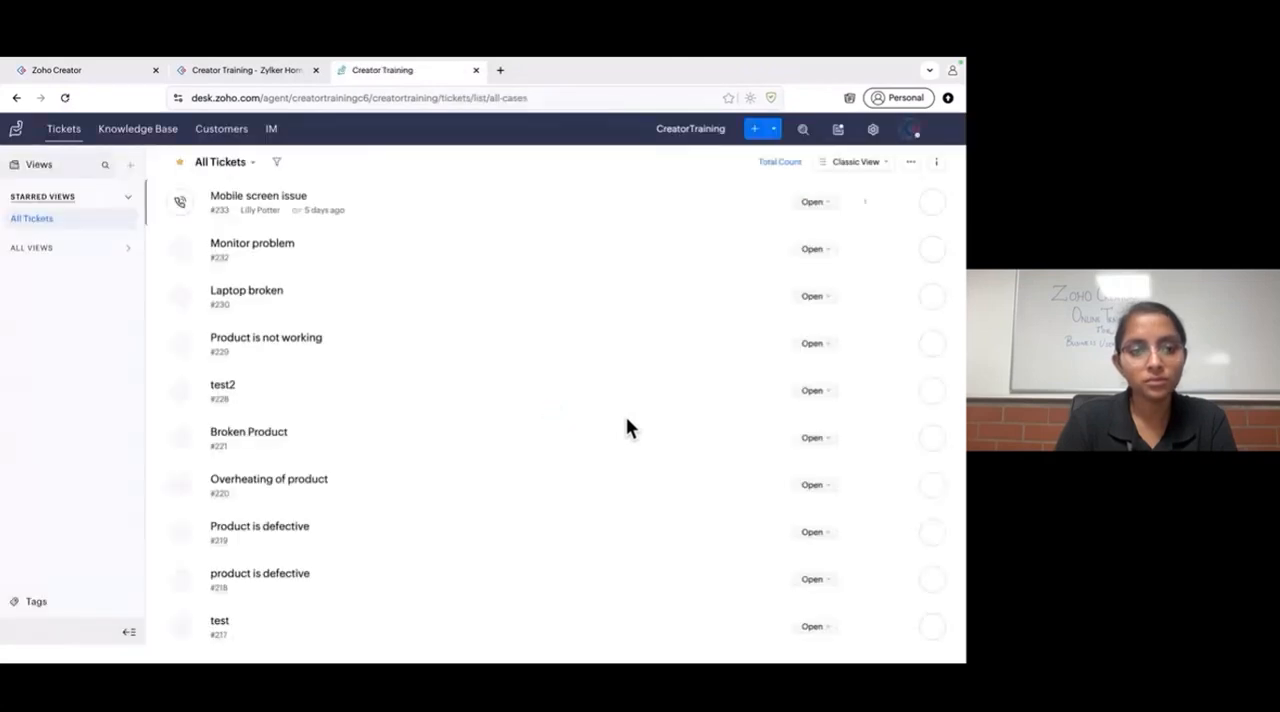
- Look through all tickets, examine the details and conversation of the "Mobile screen issue" ticket, and return to the ticket list
{"action": "scroll", "coordinate": [437, 449], "scroll_direction": "down", "scroll_amount": 10}
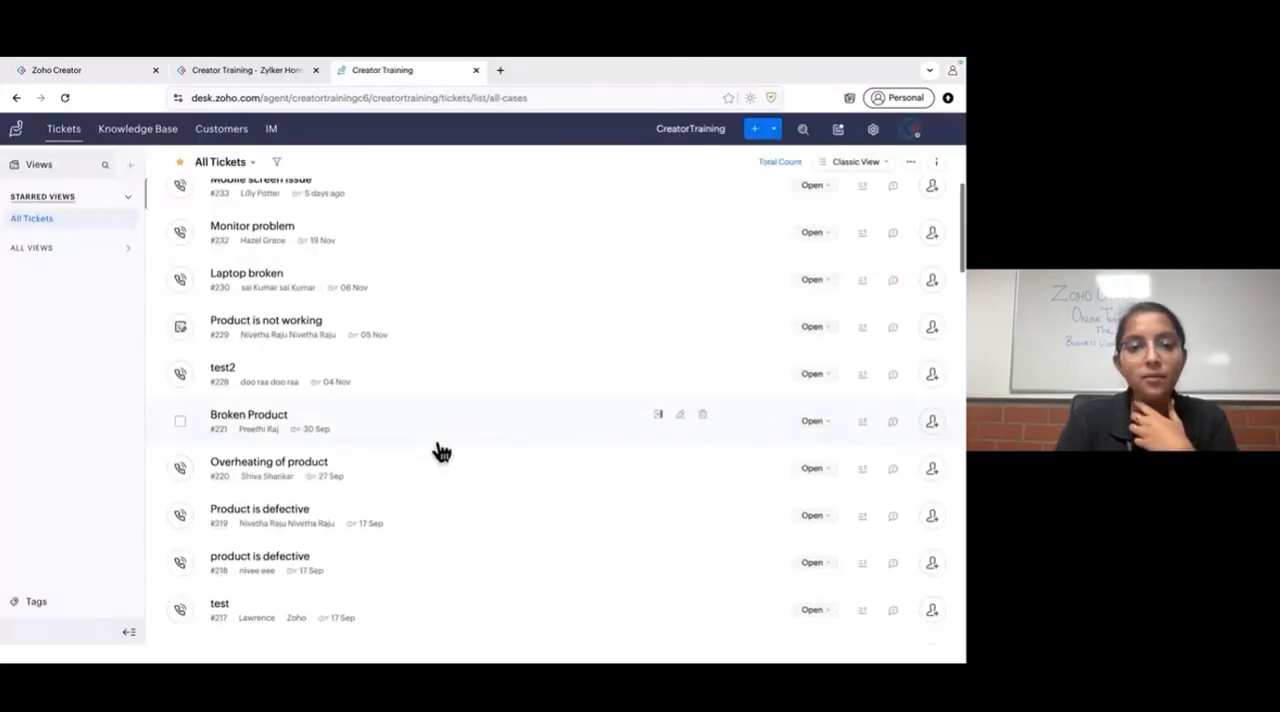
{"action": "scroll", "coordinate": [441, 450], "scroll_direction": "down", "scroll_amount": 15}
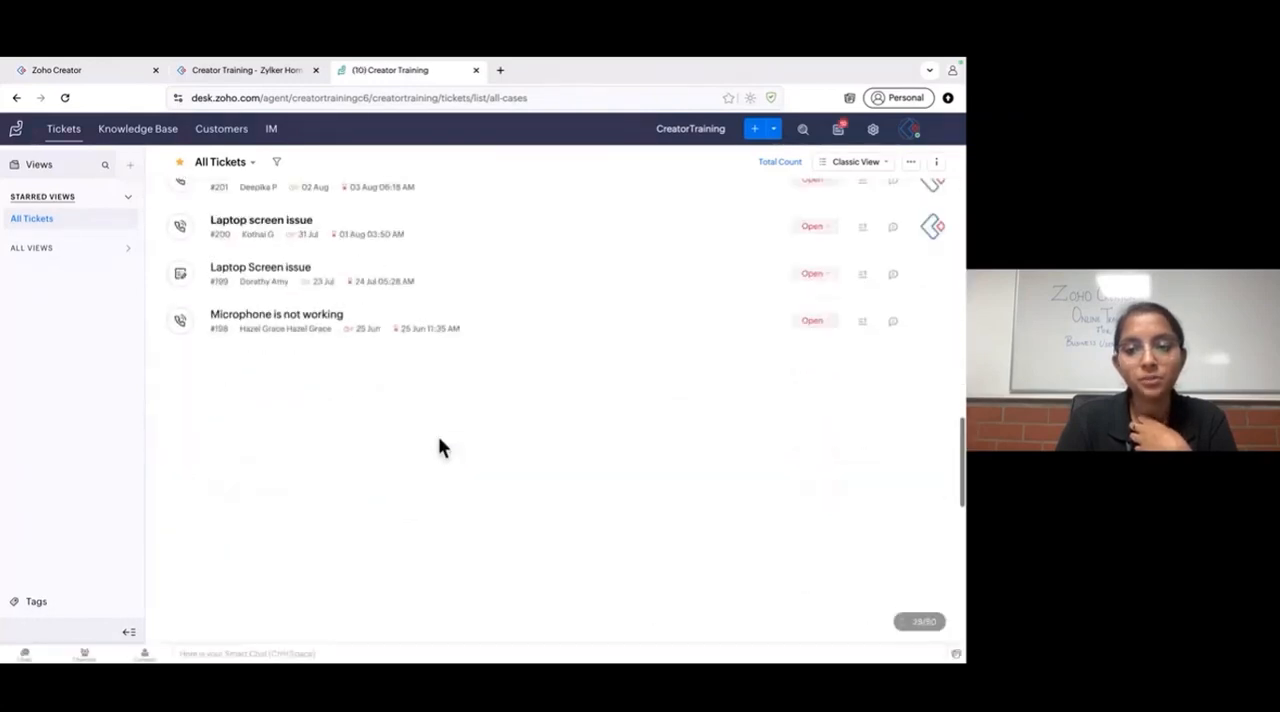
{"action": "scroll", "coordinate": [438, 445], "scroll_direction": "up", "scroll_amount": 20}
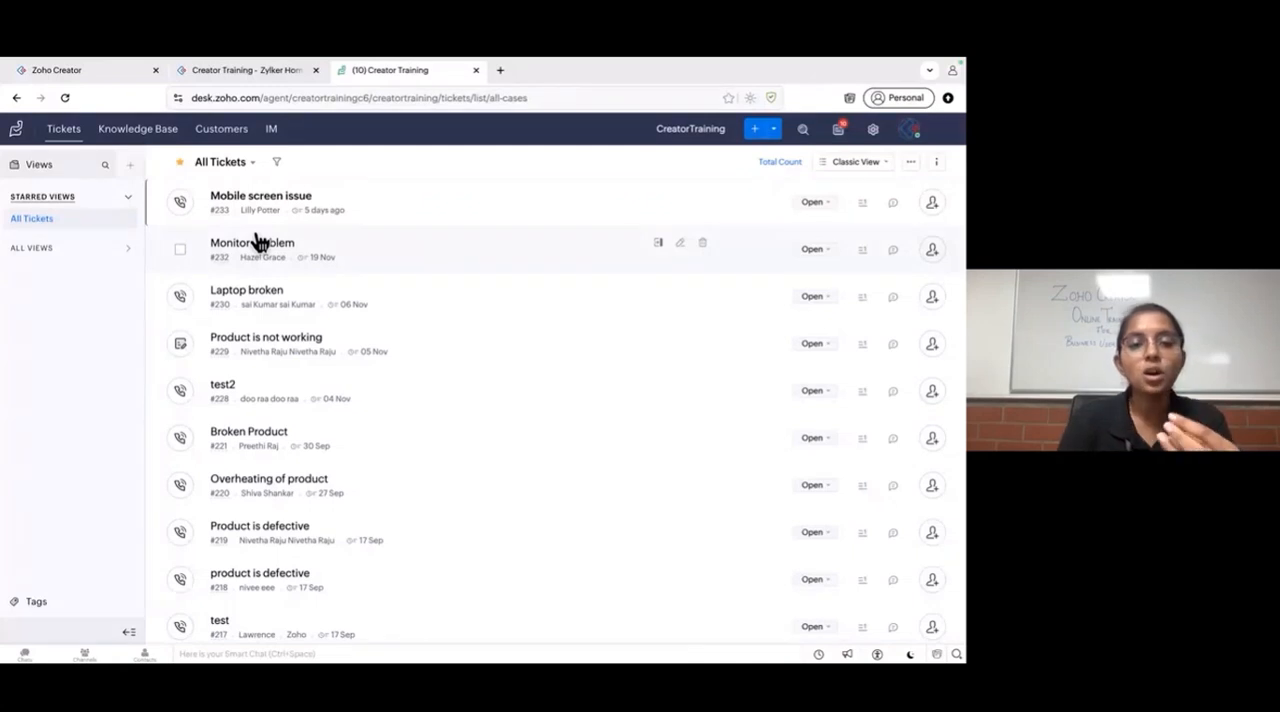
{"action": "left_click", "coordinate": [410, 220]}
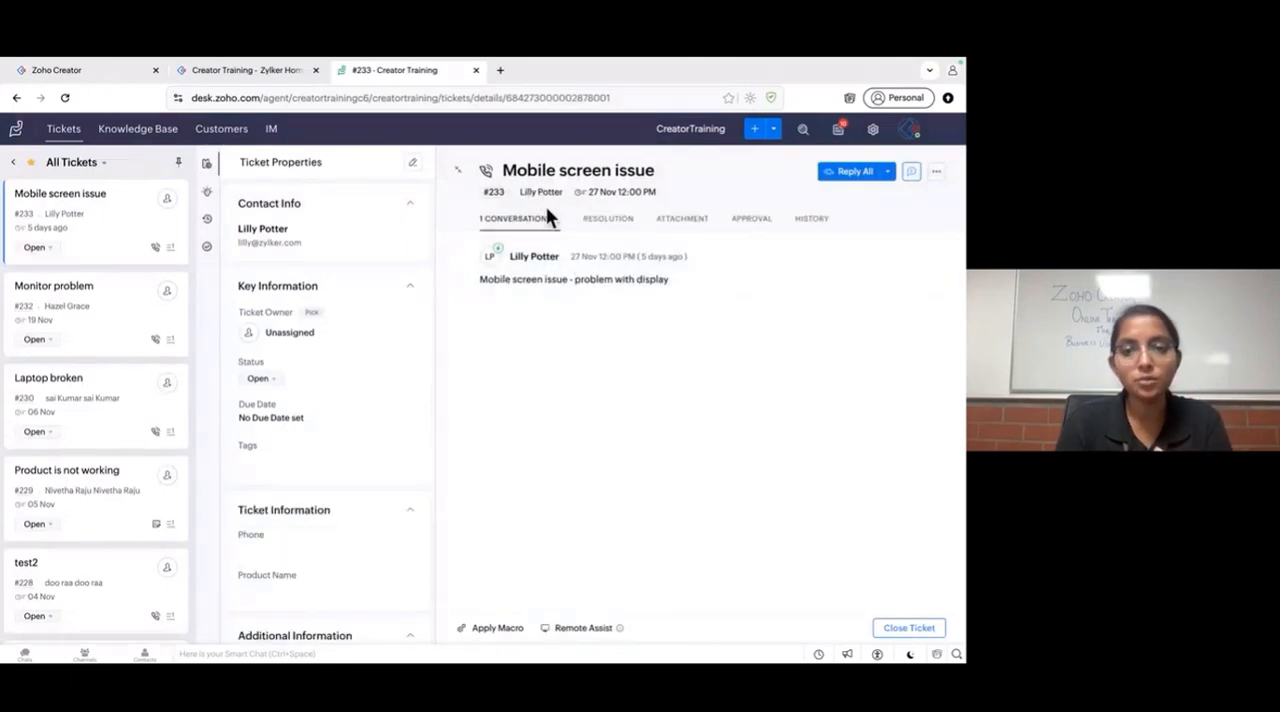
{"action": "mouse_move", "coordinate": [497, 193]}
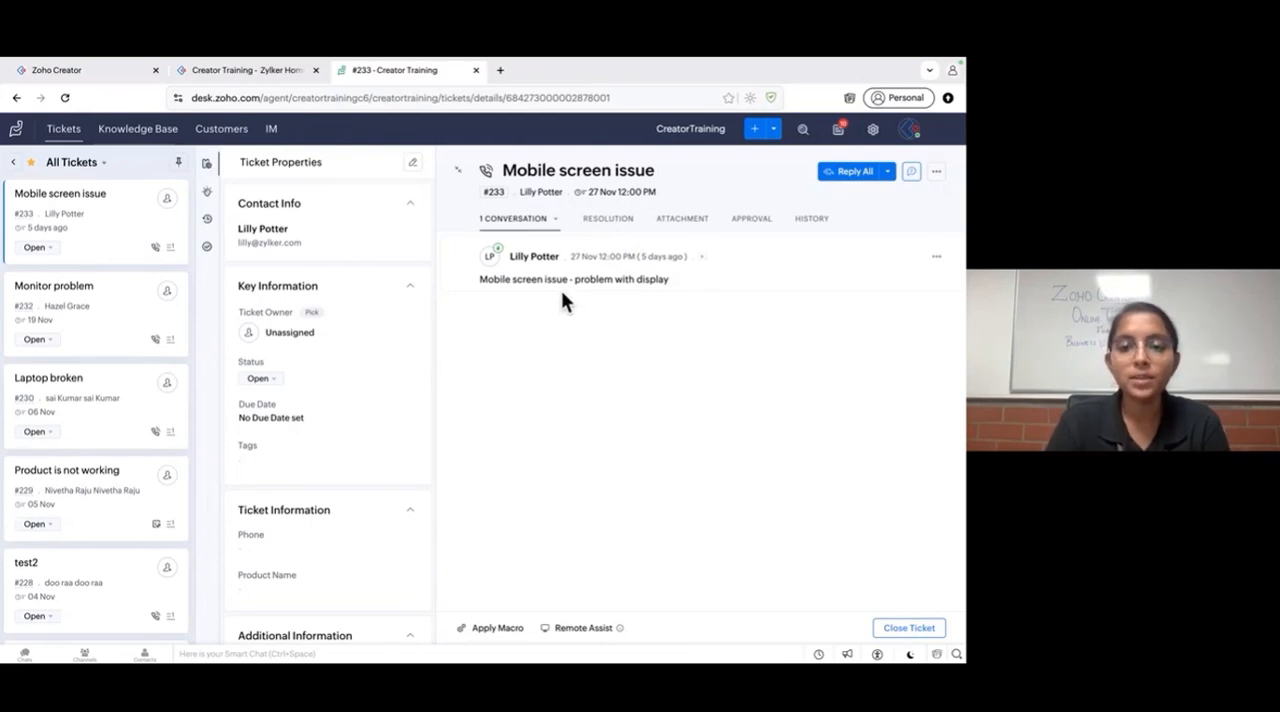
{"action": "left_click_drag", "start_coordinate": [545, 280], "coordinate": [684, 280]}
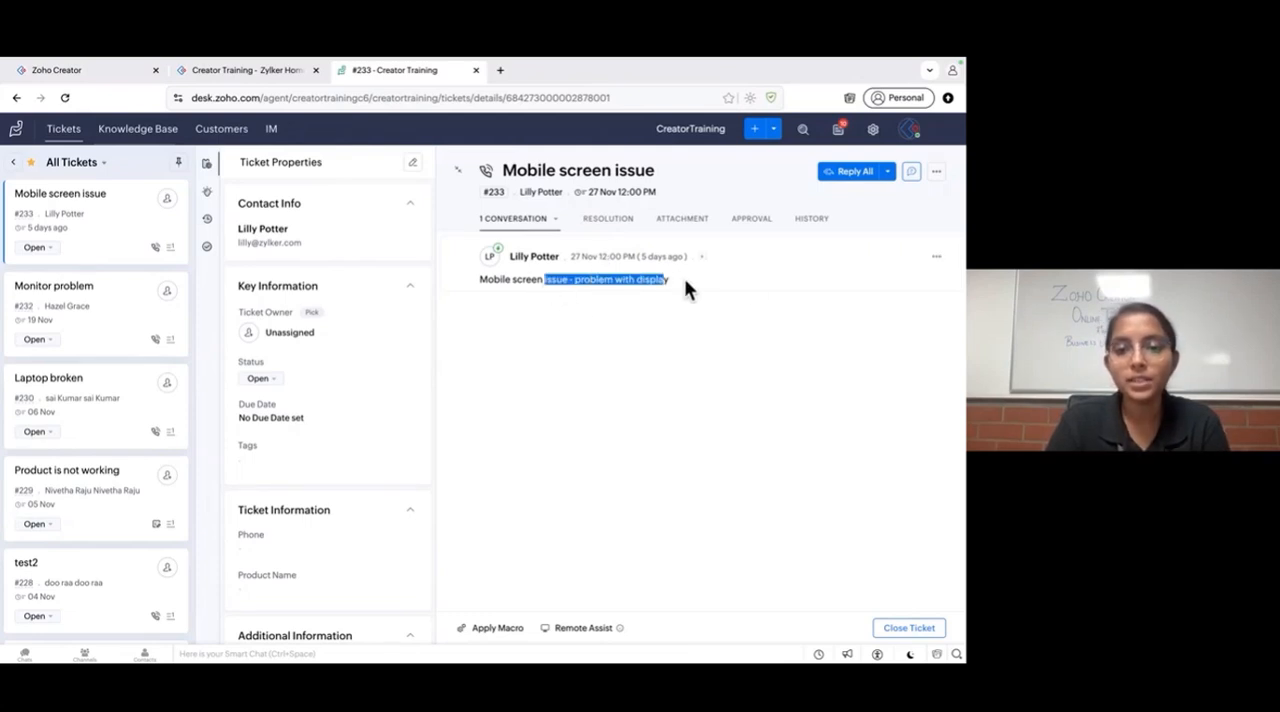
{"action": "left_click", "coordinate": [595, 400]}
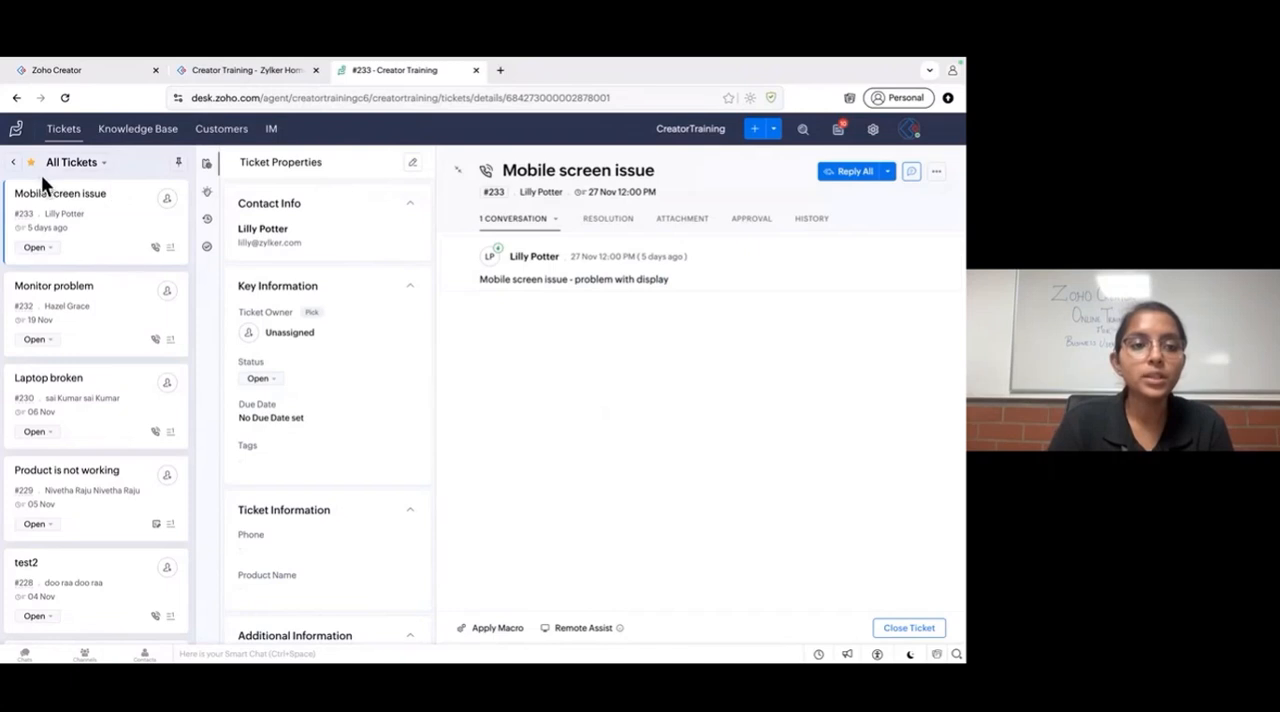
{"action": "left_click", "coordinate": [14, 164]}
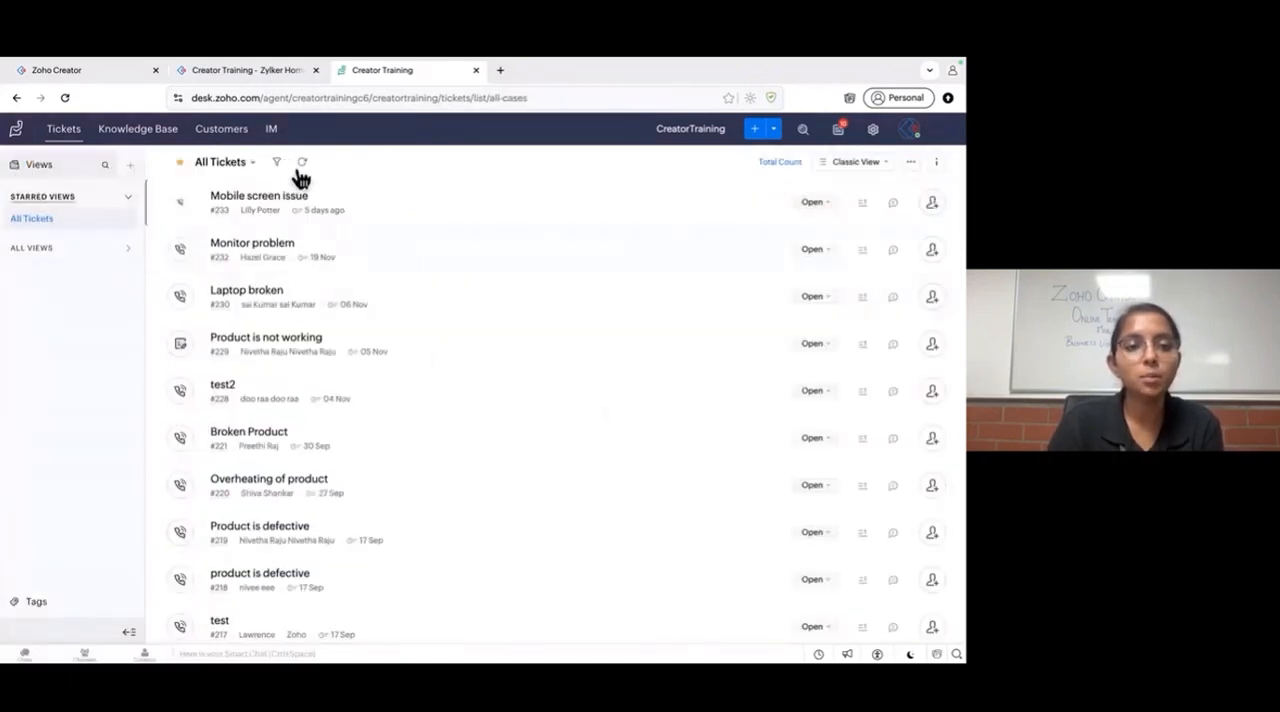
- Return to the Zoho Creator flow setup and name the new flow "Zoho Creator to Zoho Desk - Ticket"
{"action": "left_click", "coordinate": [241, 70]}
{"action": "left_click", "coordinate": [130, 71]}
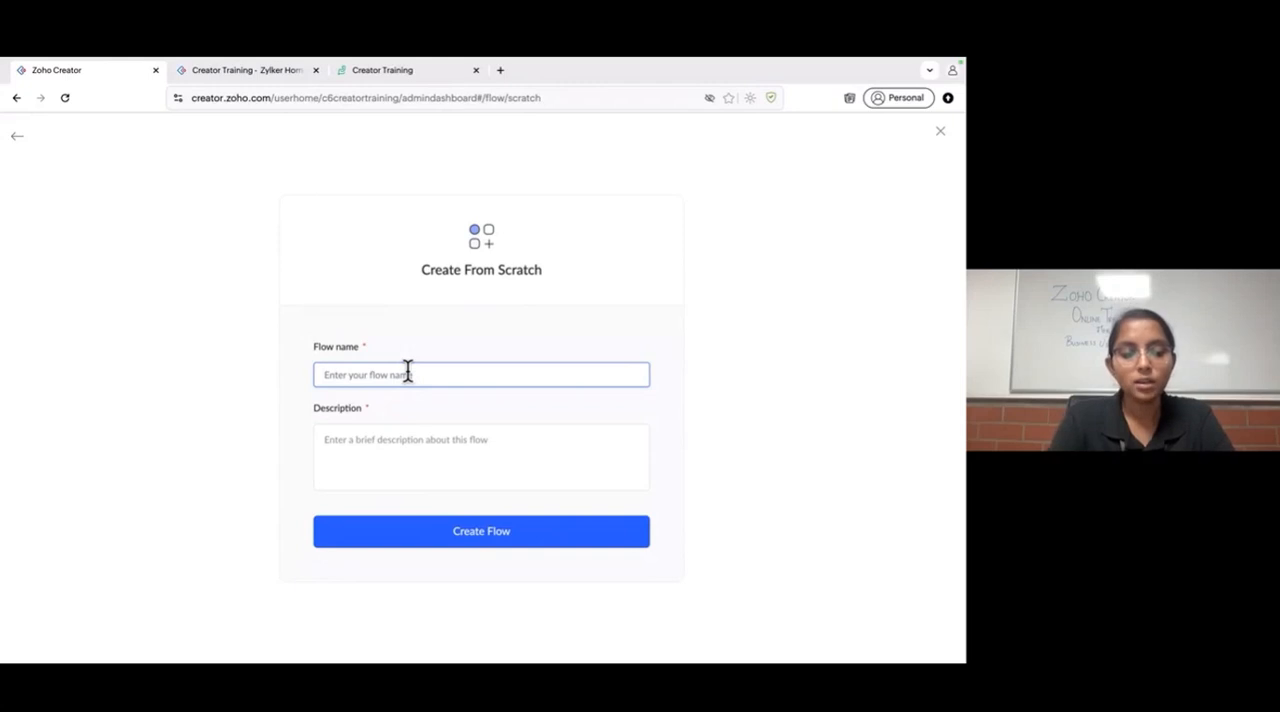
{"action": "type", "text": "Zoho"}
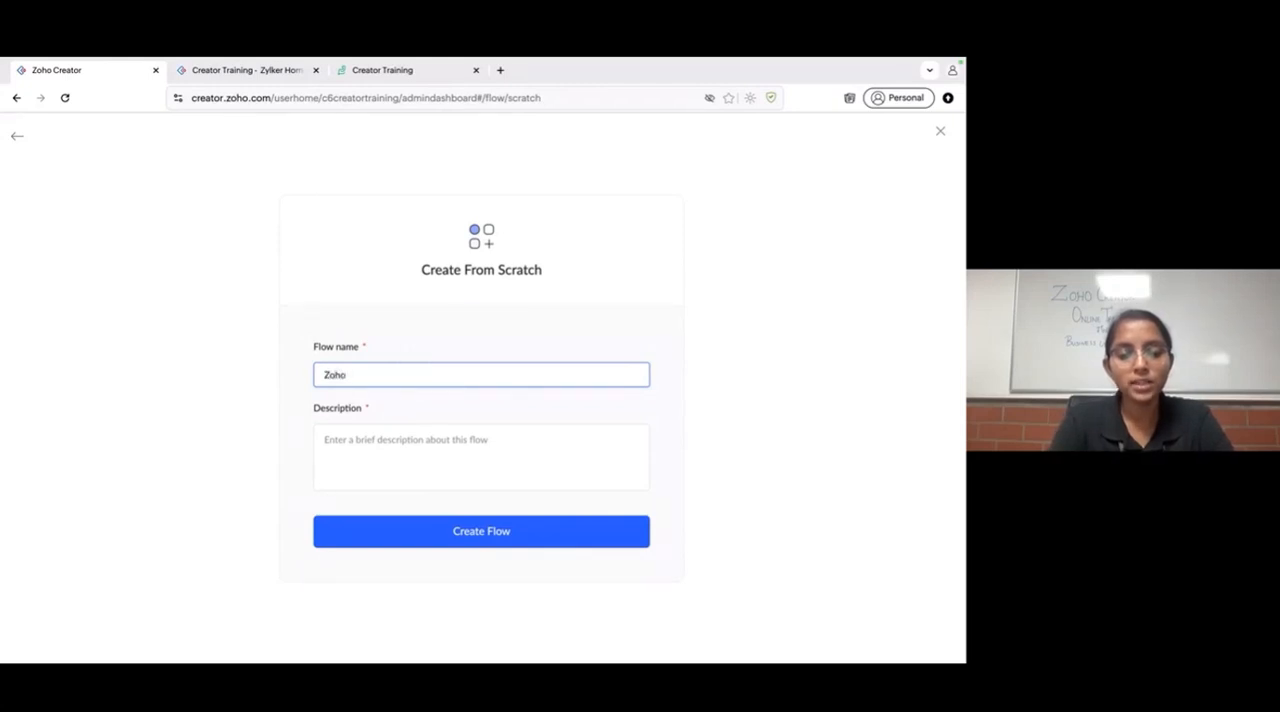
{"action": "type", "text": " Creatio"}
{"action": "key", "text": "BackSpace"}
{"action": "key", "text": "BackSpace"}
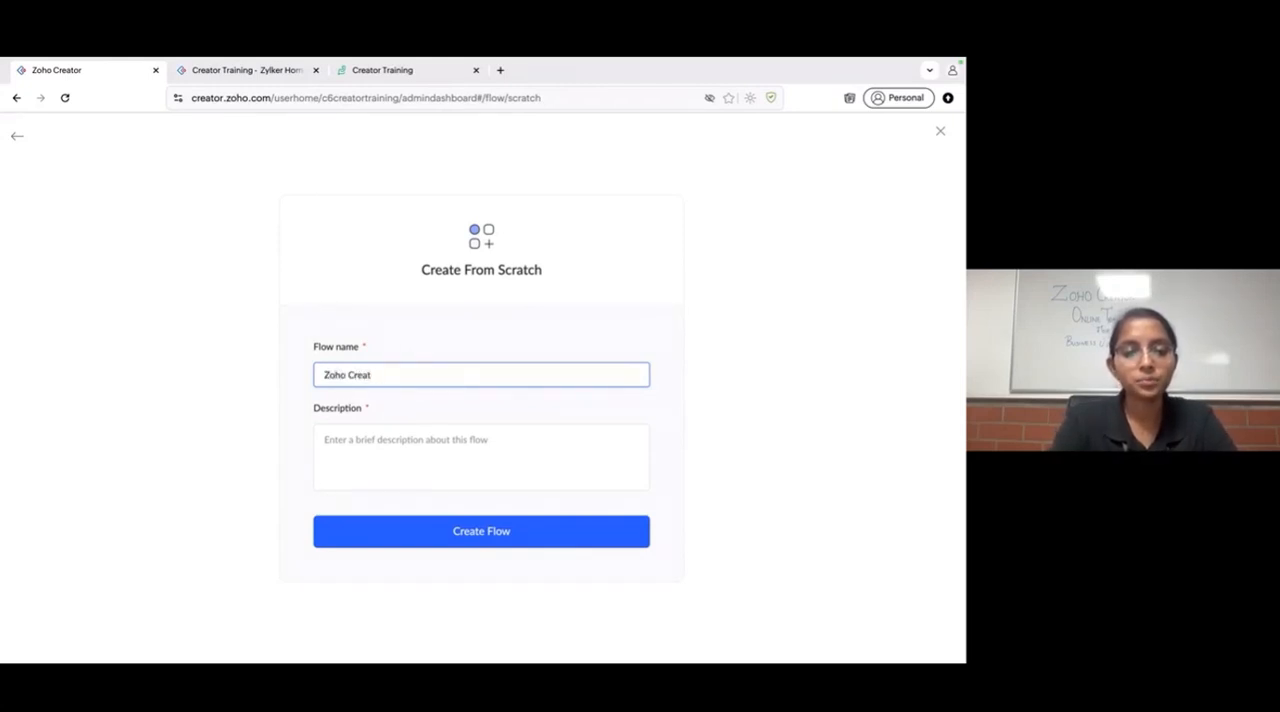
{"action": "type", "text": "or to Zoho"}
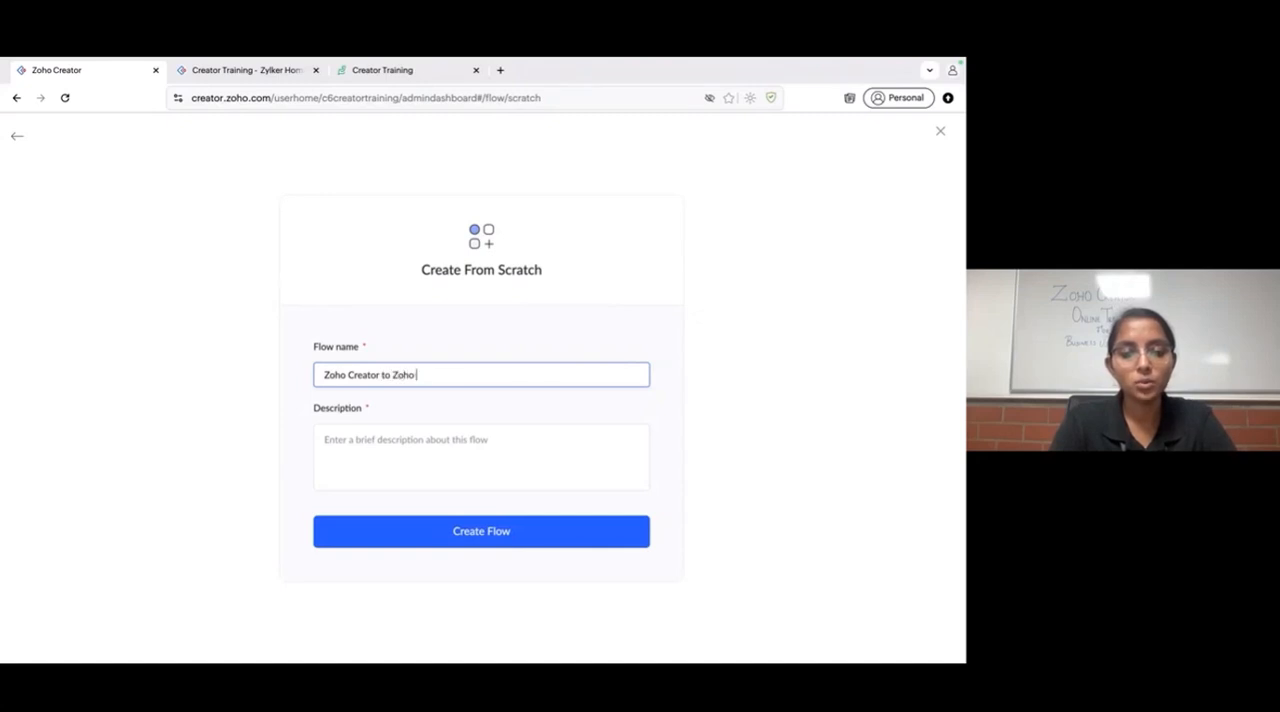
{"action": "type", "text": " R"}
{"action": "key", "text": "BackSpace"}
{"action": "key", "text": "BackSpace"}
{"action": "type", "text": "Desk"}
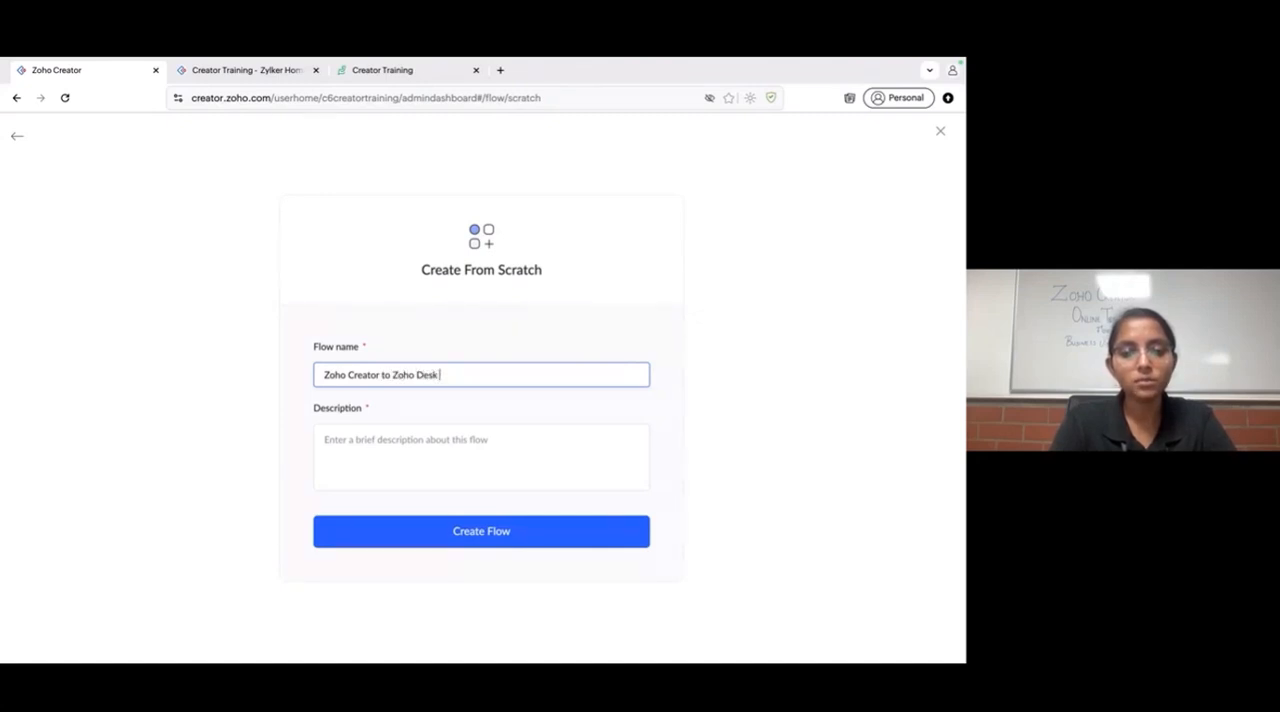
{"action": "type", "text": " - T"}
{"action": "type", "text": "ic"}
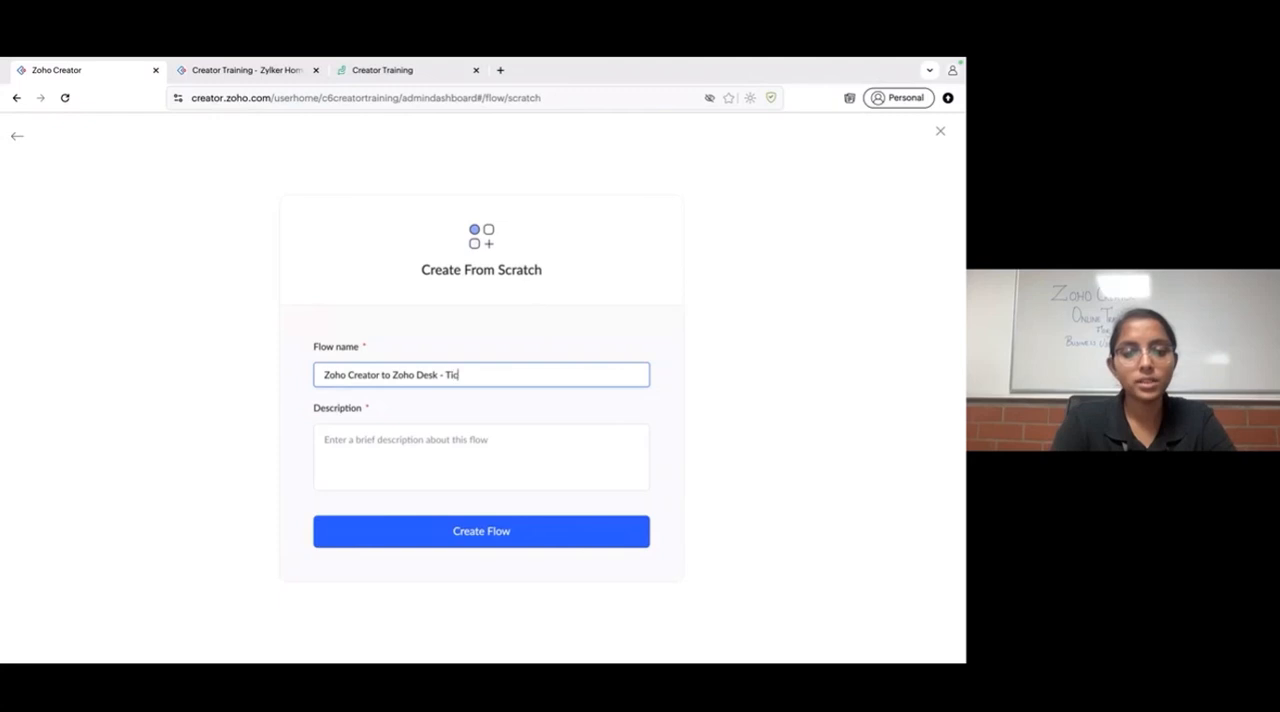
{"action": "type", "text": "ket"}
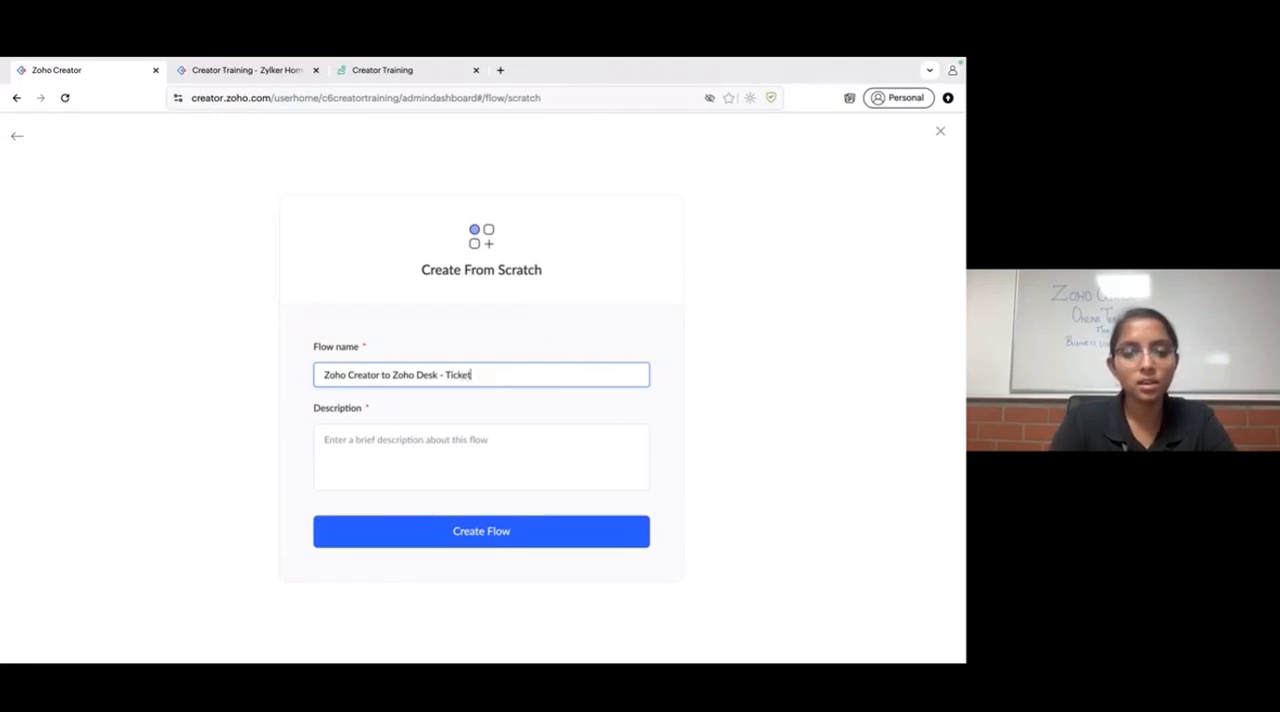
- Copy the flow name into the description and create the flow
{"action": "key", "text": "ctrl+a"}
{"action": "key", "text": "ctrl+c"}
{"action": "left_click", "coordinate": [400, 443]}
{"action": "key", "text": "ctrl+v"}
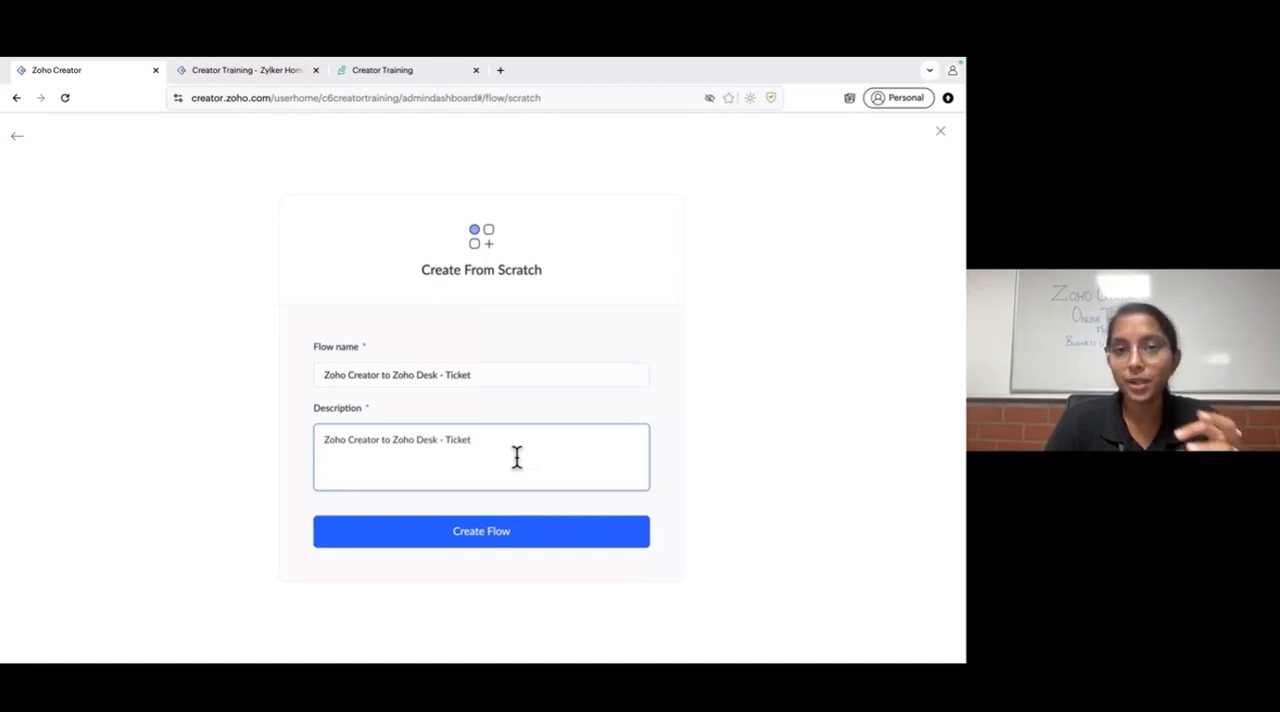
{"action": "left_click", "coordinate": [462, 538]}
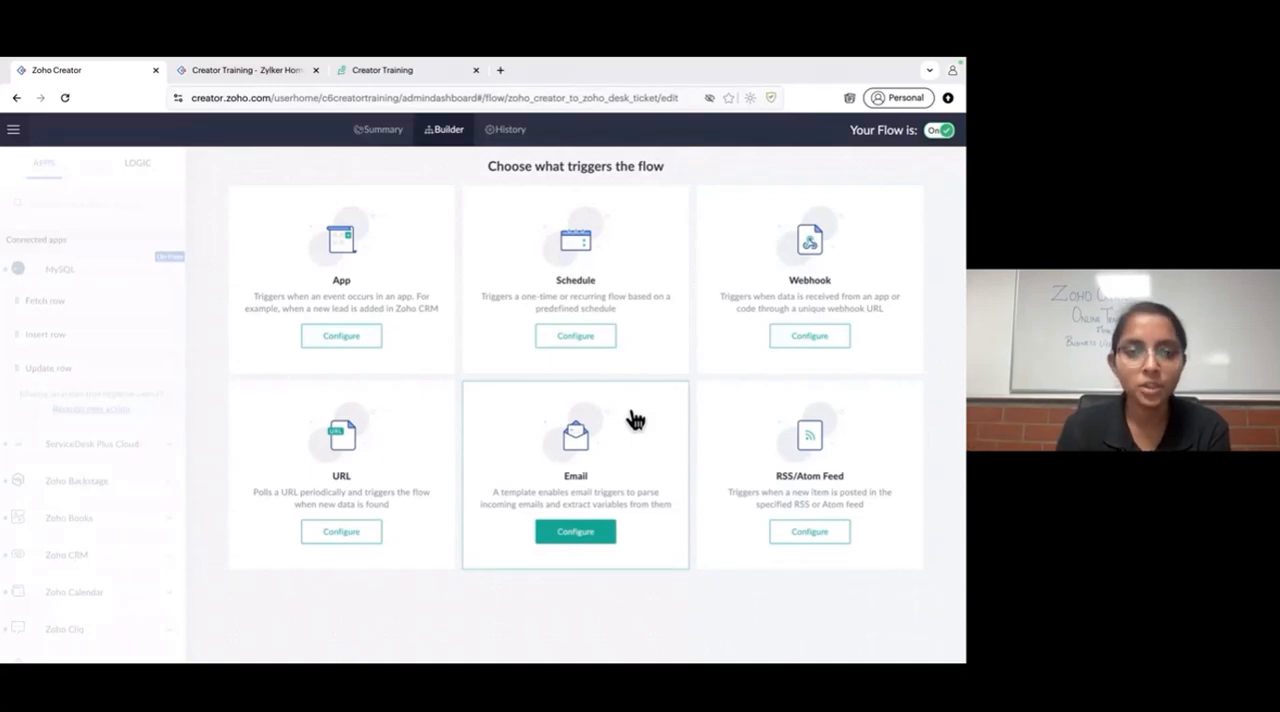
- Configure an app trigger for the flow using Zoho Creator with the "Record created" event
{"action": "left_click", "coordinate": [351, 338]}
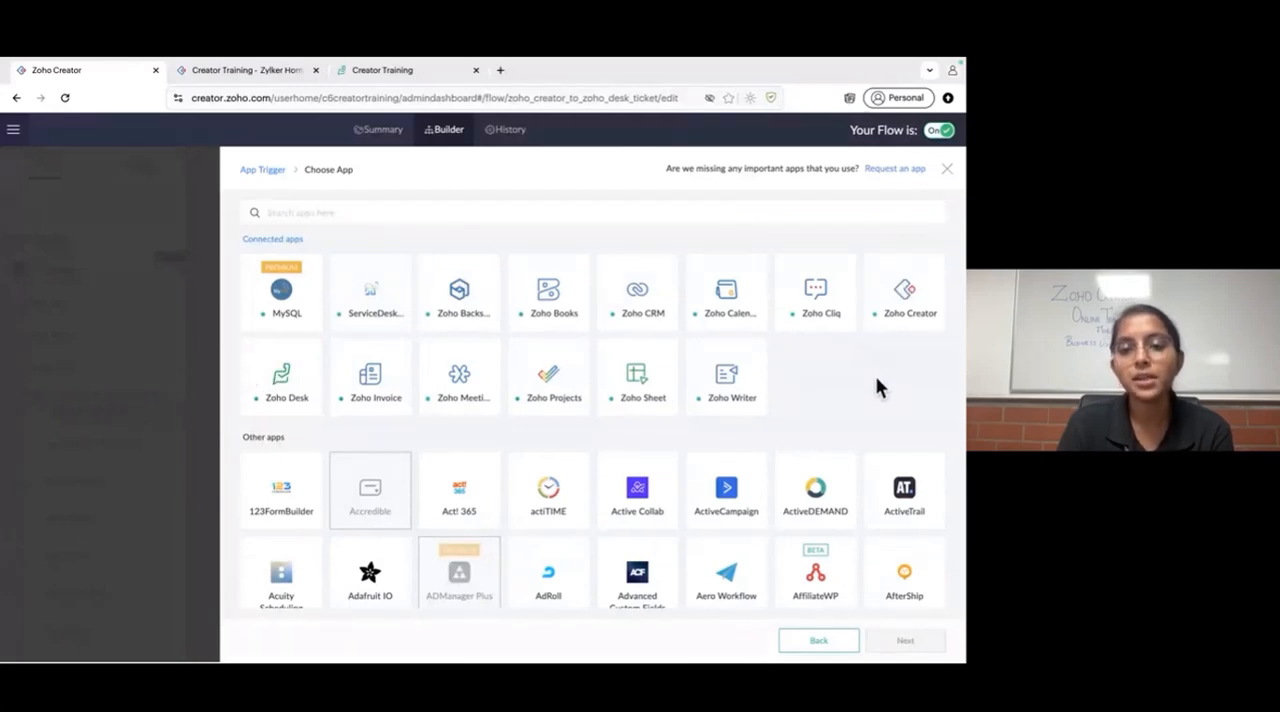
{"action": "left_click", "coordinate": [905, 314]}
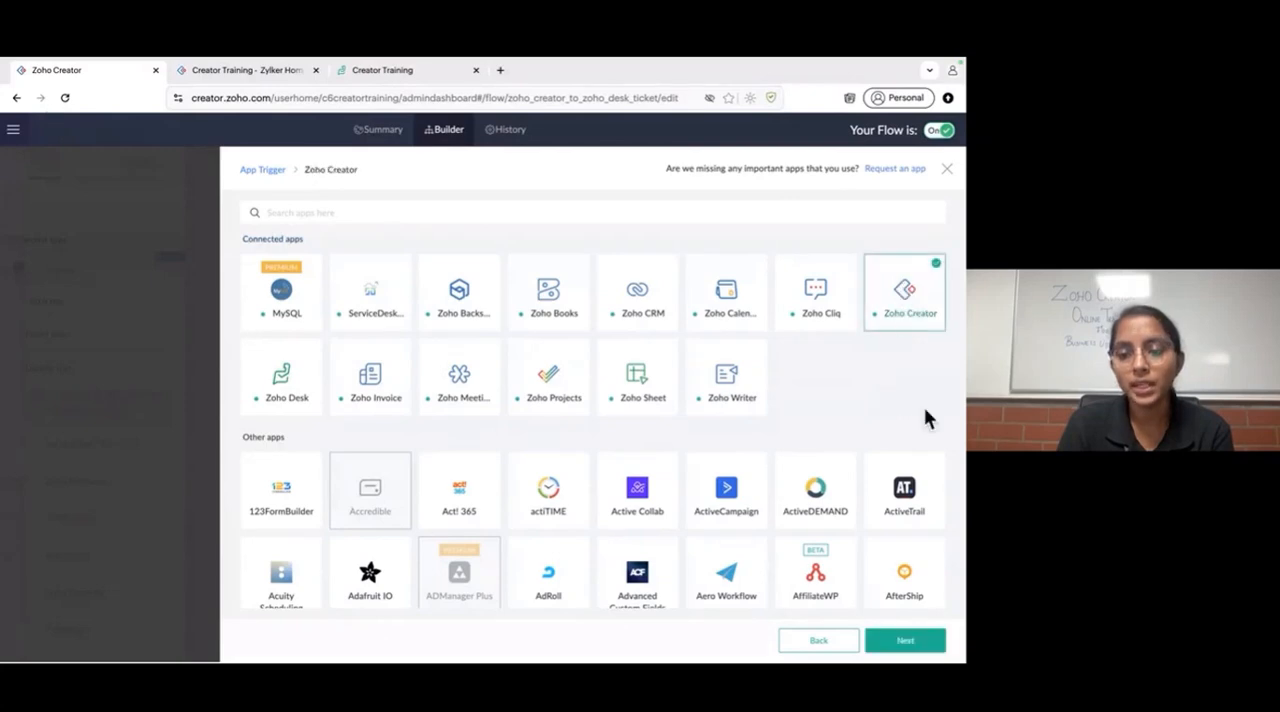
{"action": "left_click", "coordinate": [908, 644]}
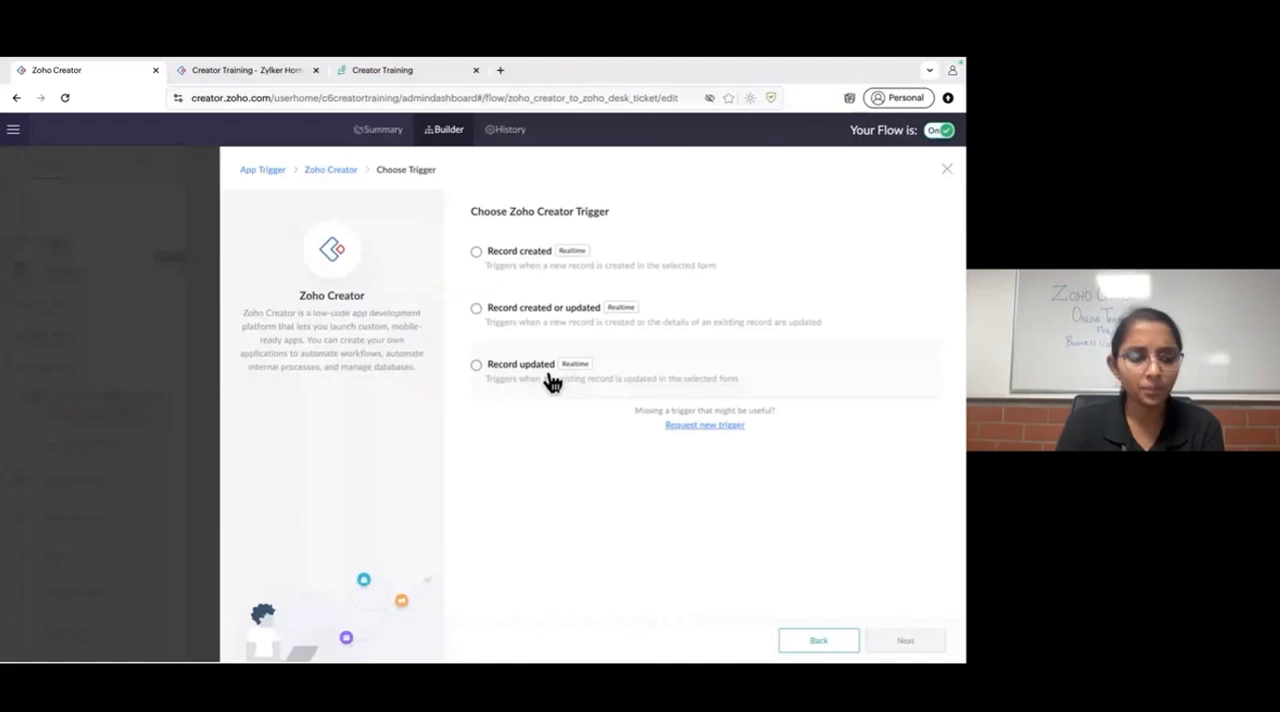
{"action": "left_click", "coordinate": [543, 272]}
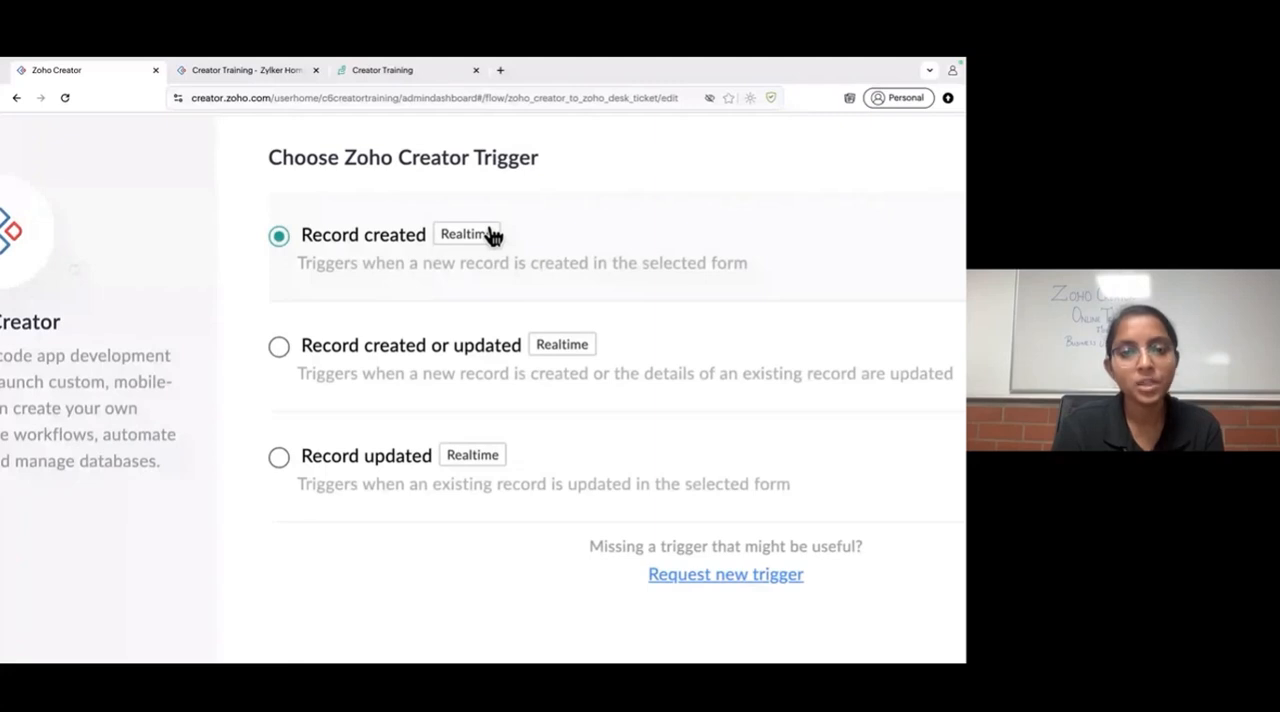
{"action": "scroll", "coordinate": [494, 325], "scroll_direction": "down", "scroll_amount": 5}
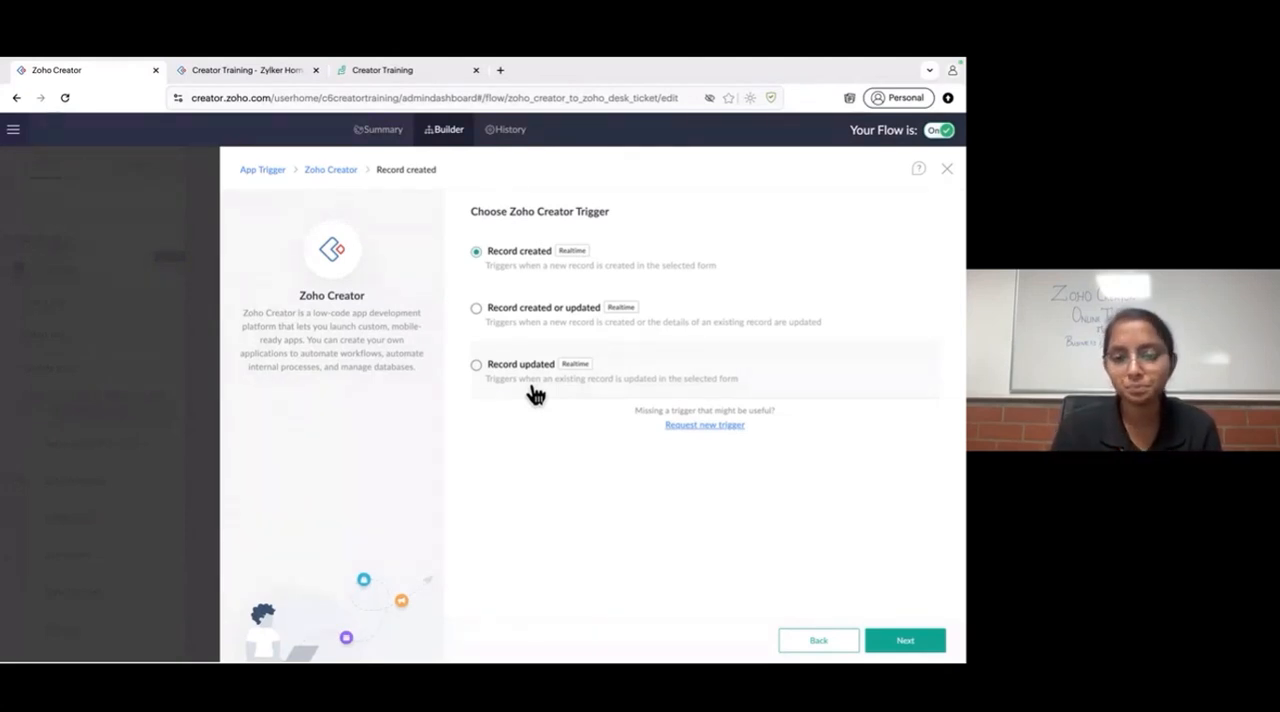
{"action": "left_click", "coordinate": [910, 645]}
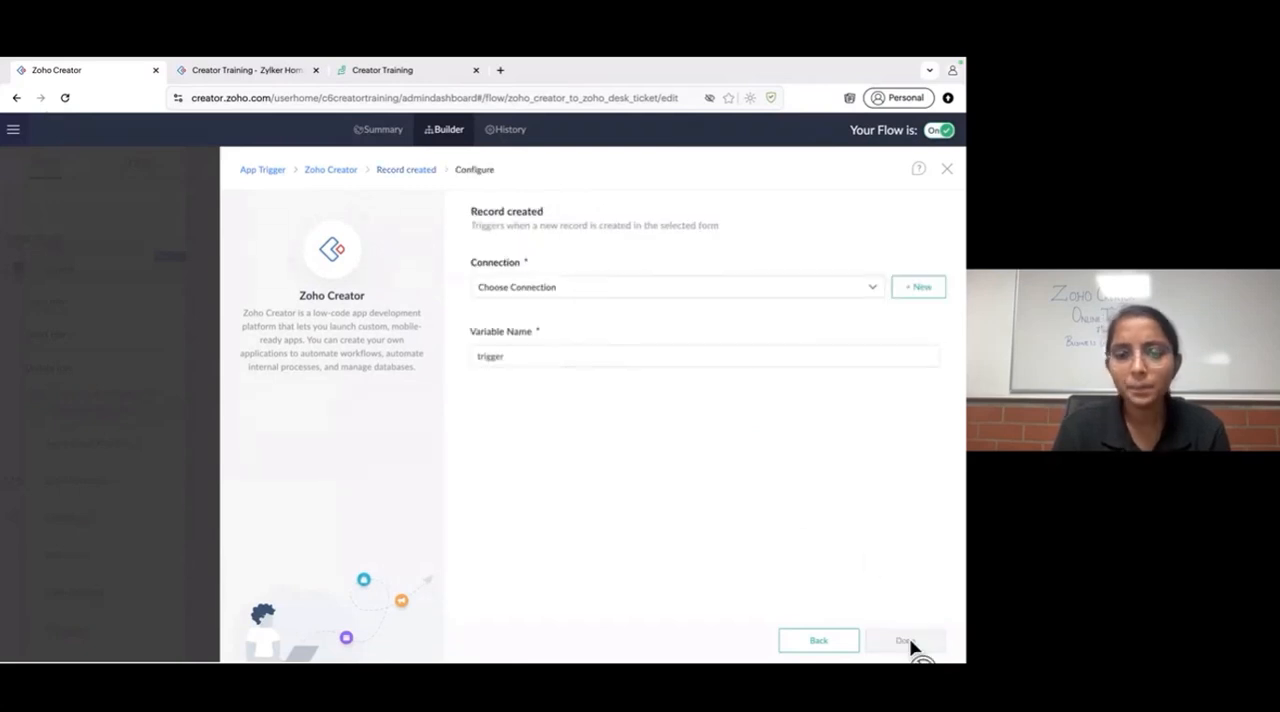
- Choose the existing CreatorConnection2024 connection for the "Record created" trigger
{"action": "left_click", "coordinate": [742, 290]}
{"action": "scroll", "coordinate": [632, 488], "scroll_direction": "down", "scroll_amount": 5}
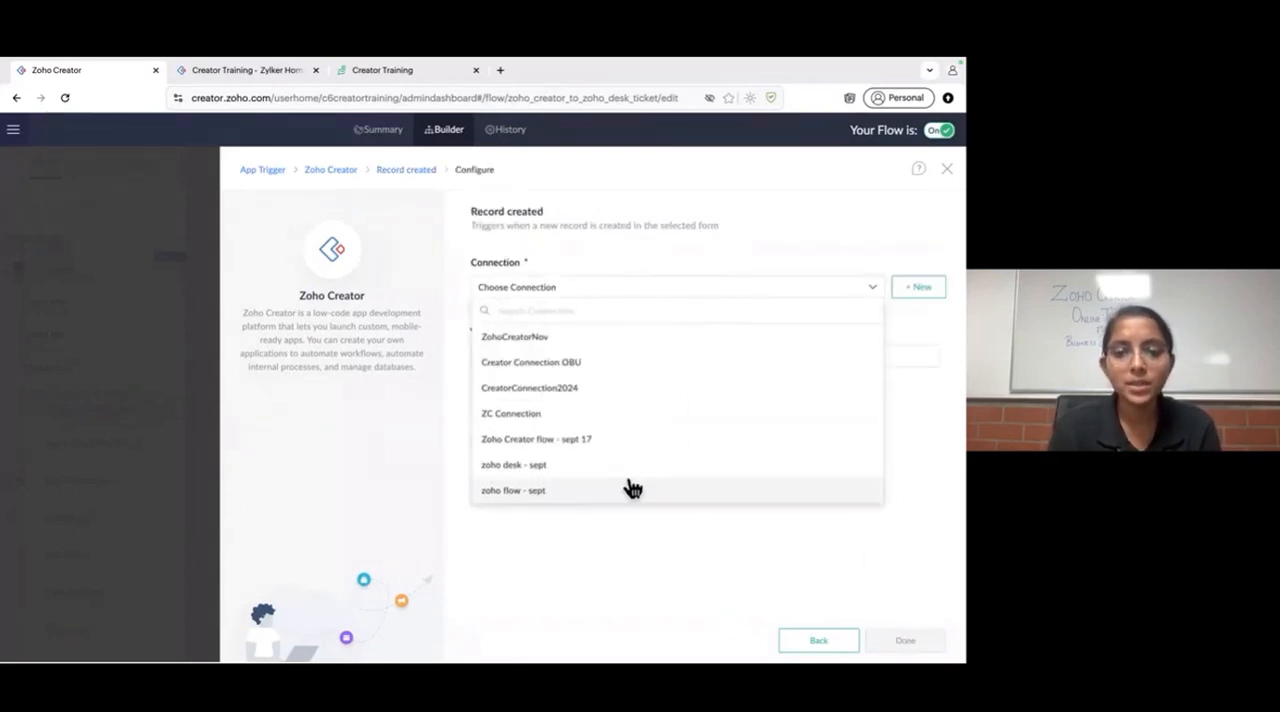
{"action": "scroll", "coordinate": [632, 488], "scroll_direction": "down", "scroll_amount": 5}
{"action": "scroll", "coordinate": [628, 486], "scroll_direction": "up", "scroll_amount": 10}
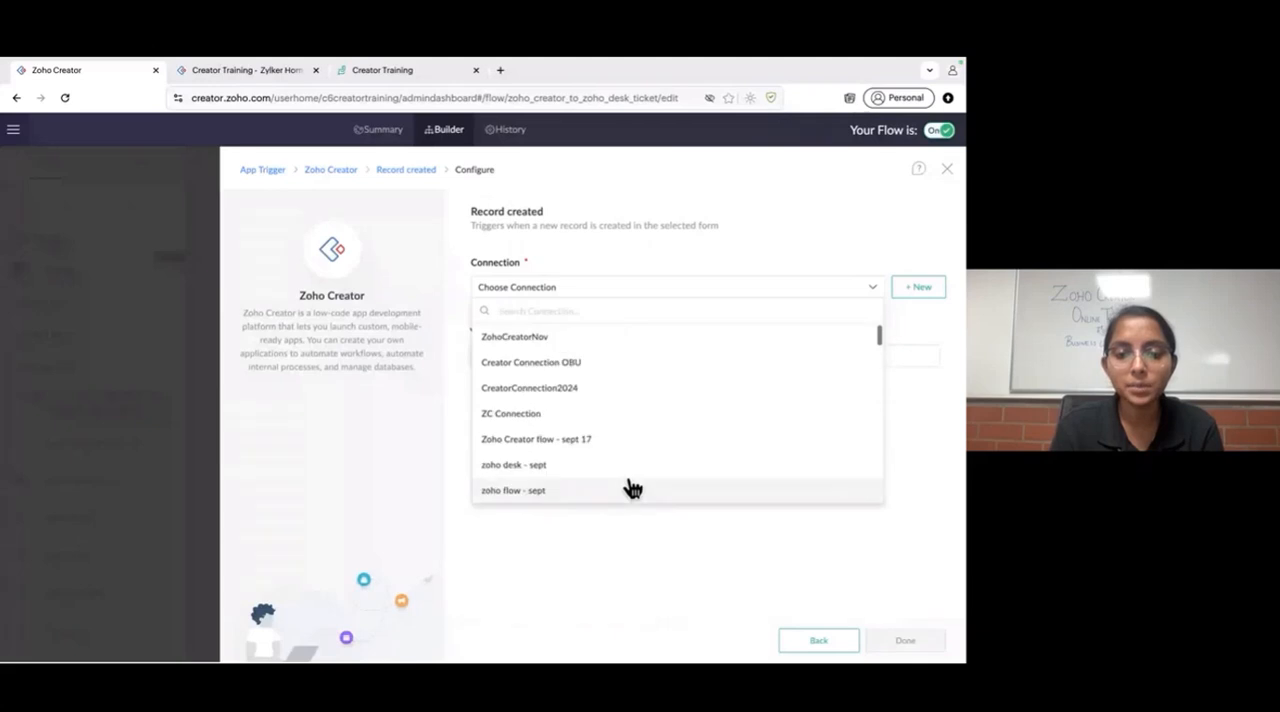
{"action": "left_click", "coordinate": [563, 390]}
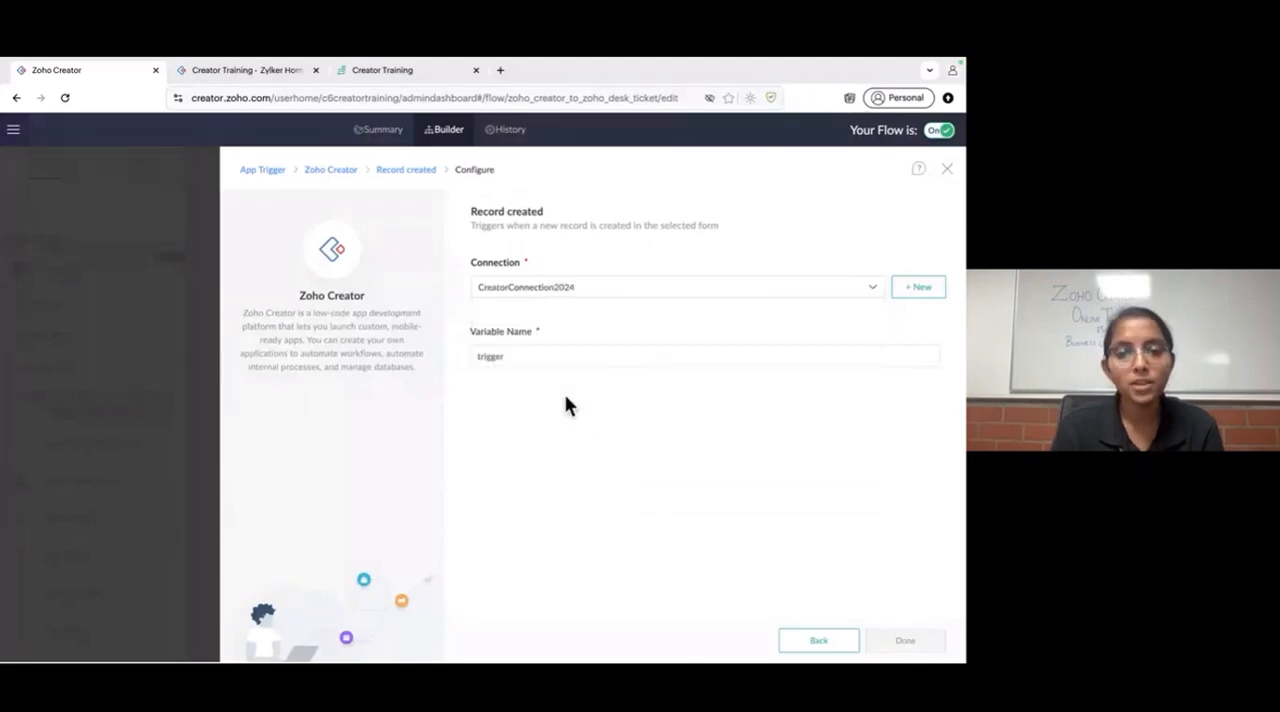
- Examine the new connection options for all or only specific triggers and actions, and go back without creating a connection
{"action": "left_click", "coordinate": [927, 293]}
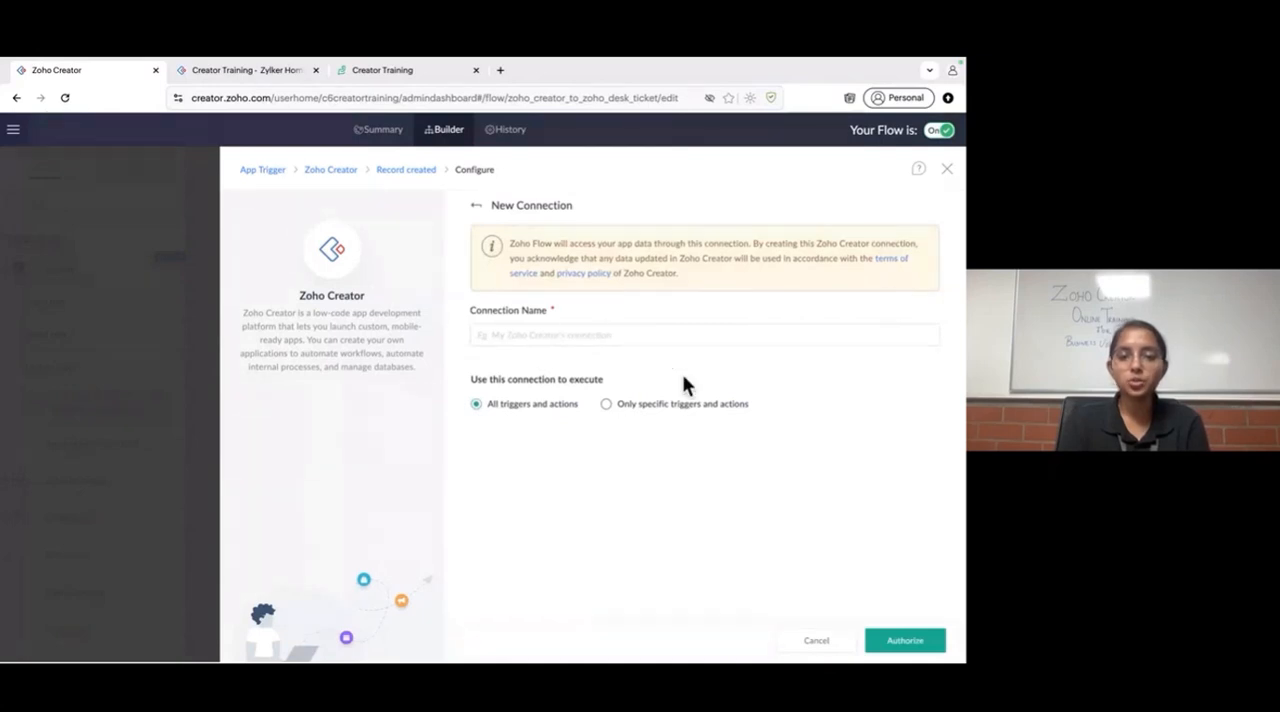
{"action": "left_click", "coordinate": [644, 338]}
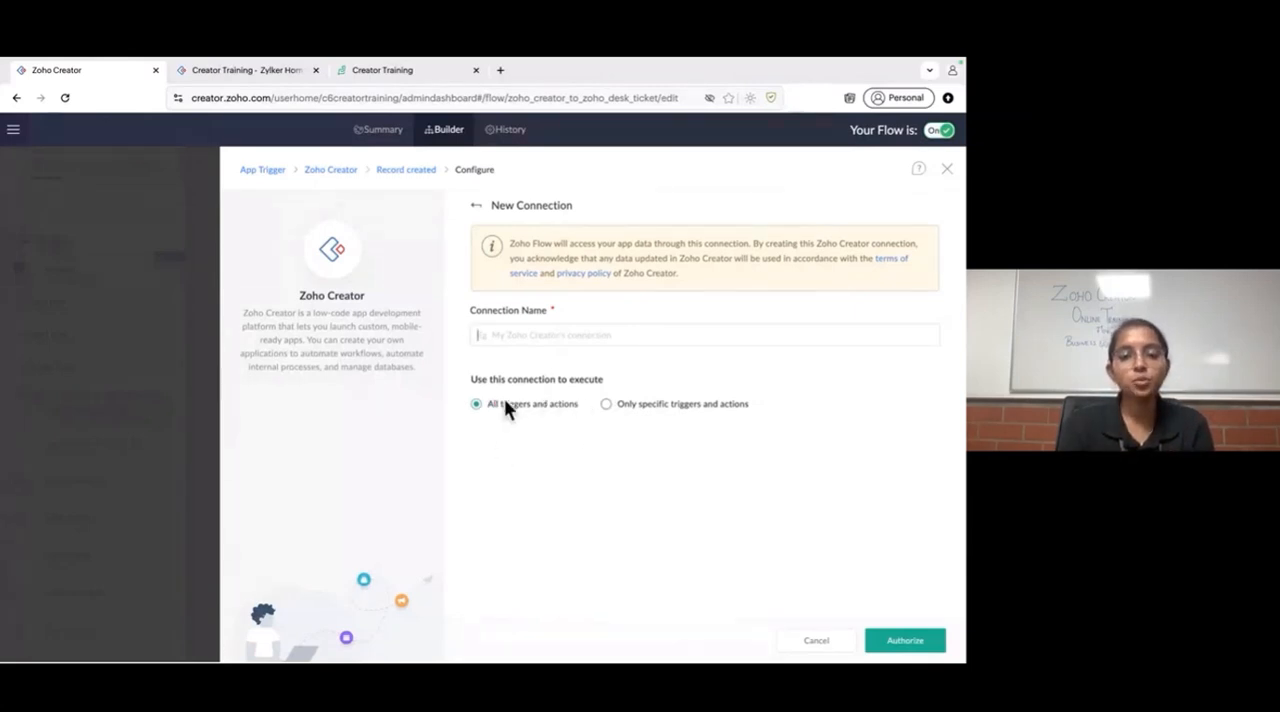
{"action": "left_click", "coordinate": [606, 406]}
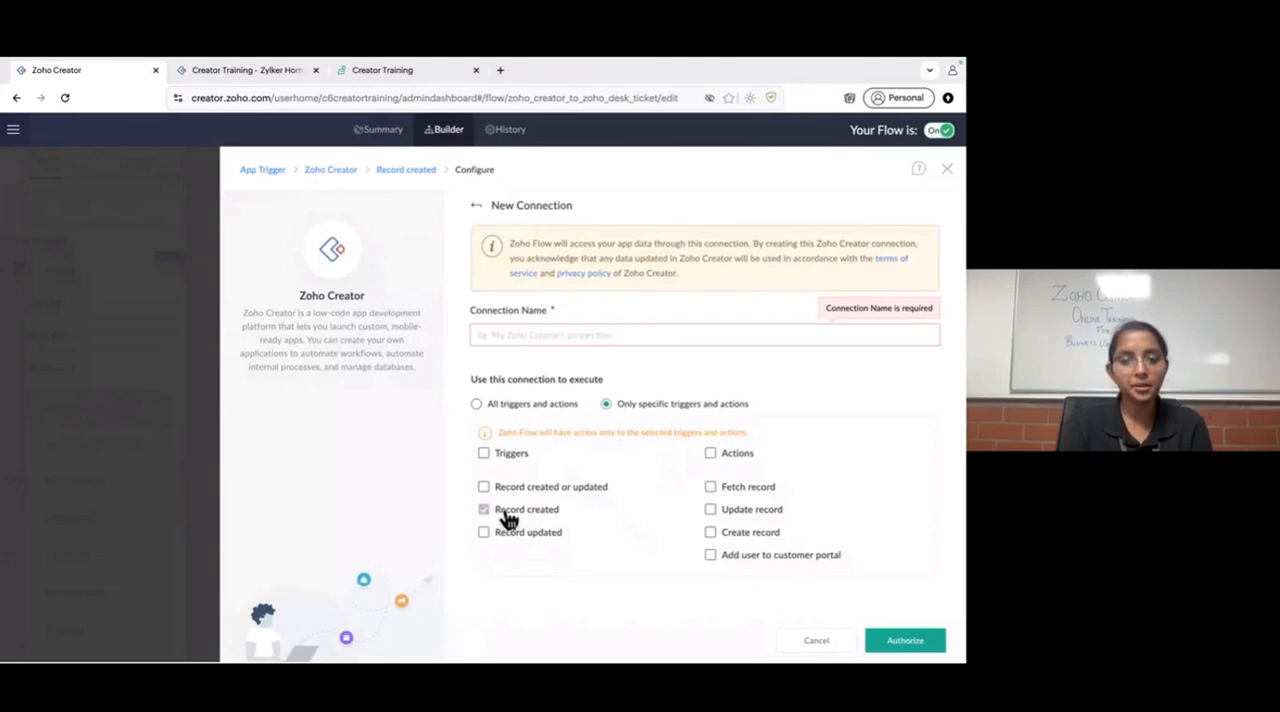
{"action": "left_click", "coordinate": [506, 406]}
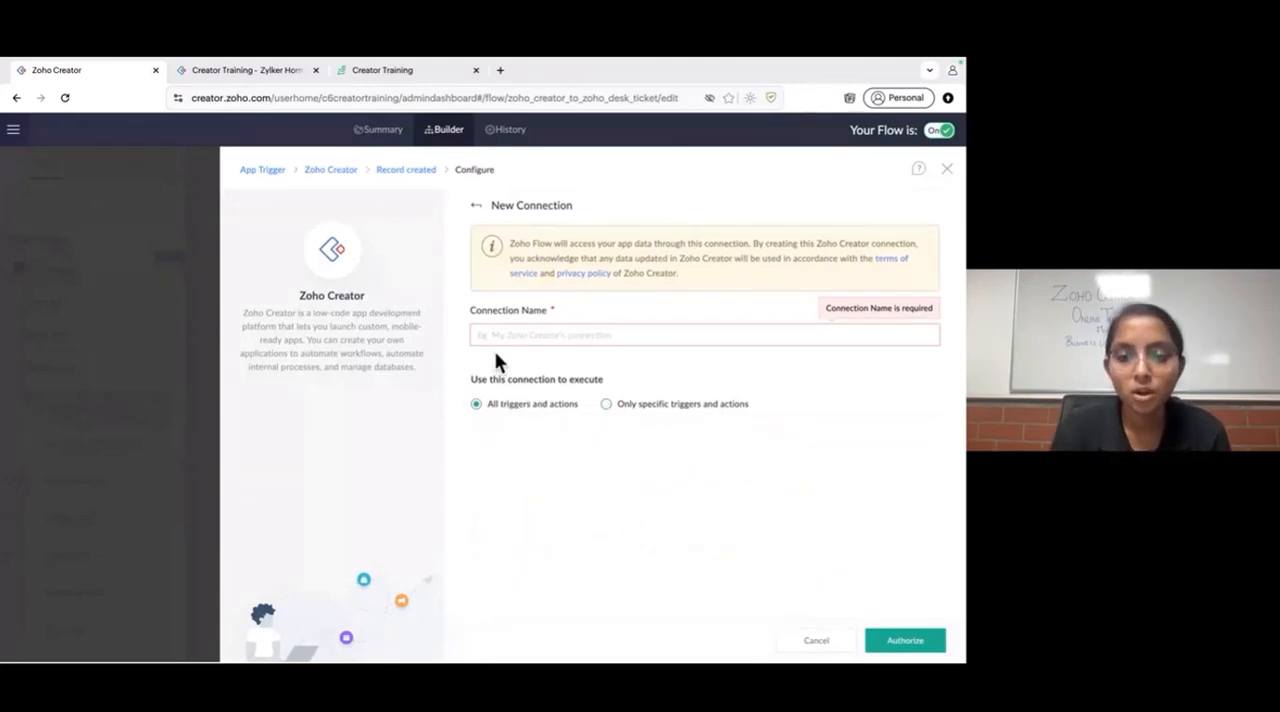
{"action": "left_click", "coordinate": [694, 340]}
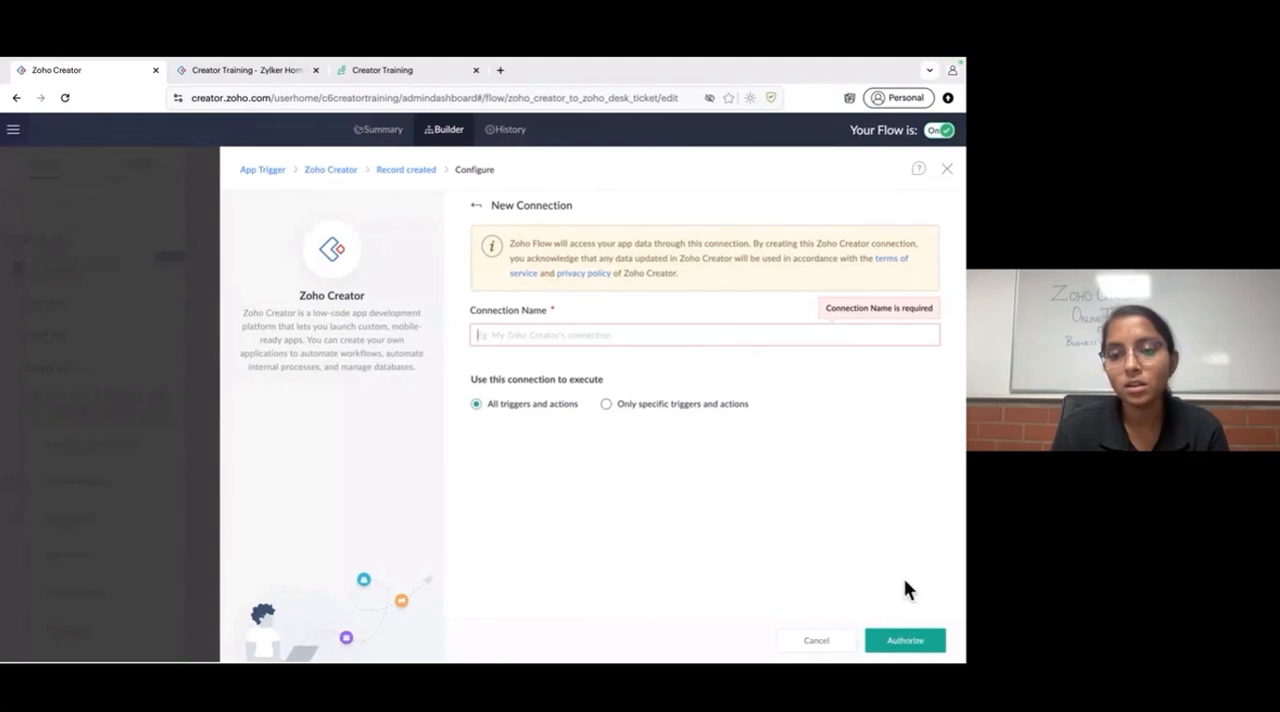
{"action": "left_click", "coordinate": [477, 207]}
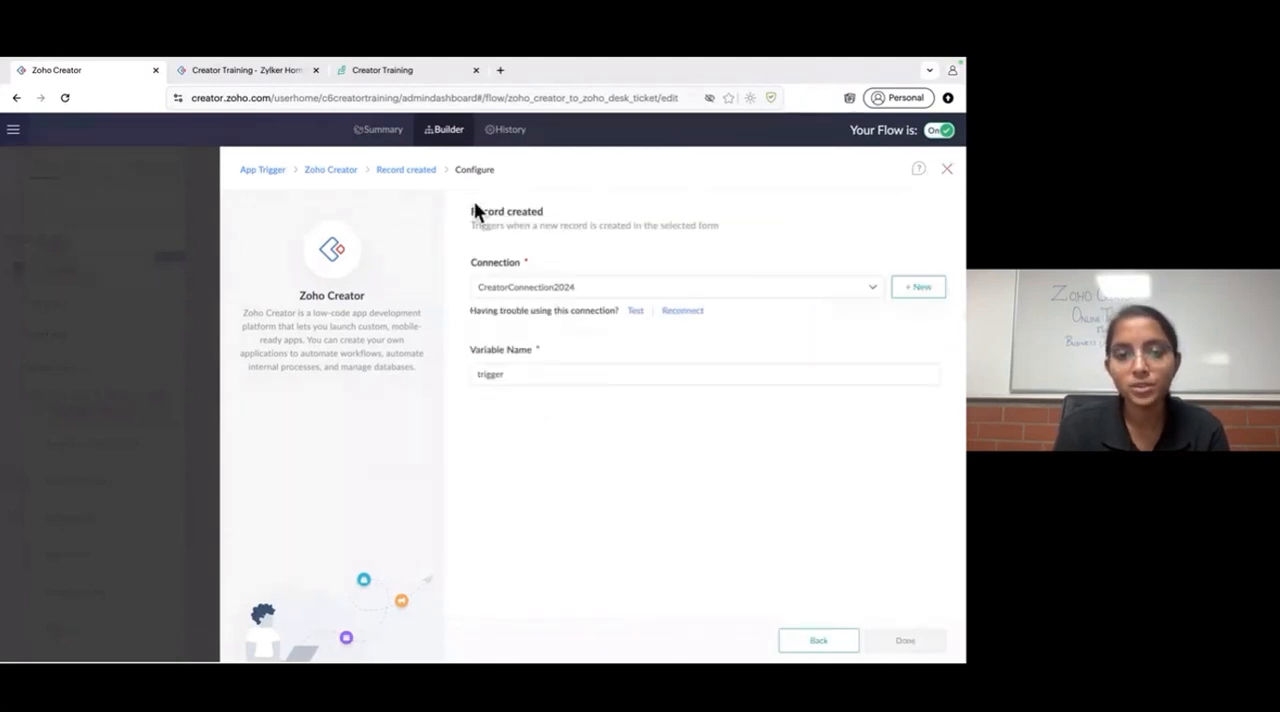
- Test the connection and finish the trigger with the Contact Us form of the "Zylker Home Appliances - Dec" application
{"action": "left_click", "coordinate": [637, 315]}
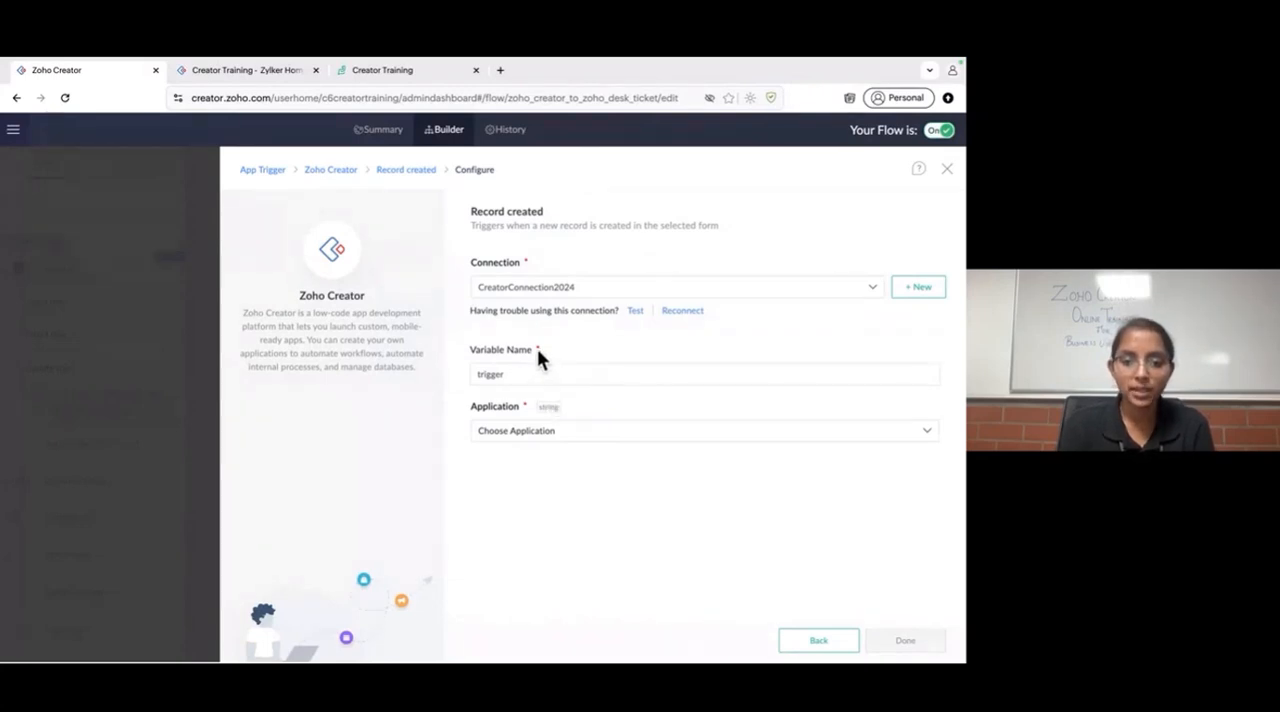
{"action": "left_click", "coordinate": [591, 434]}
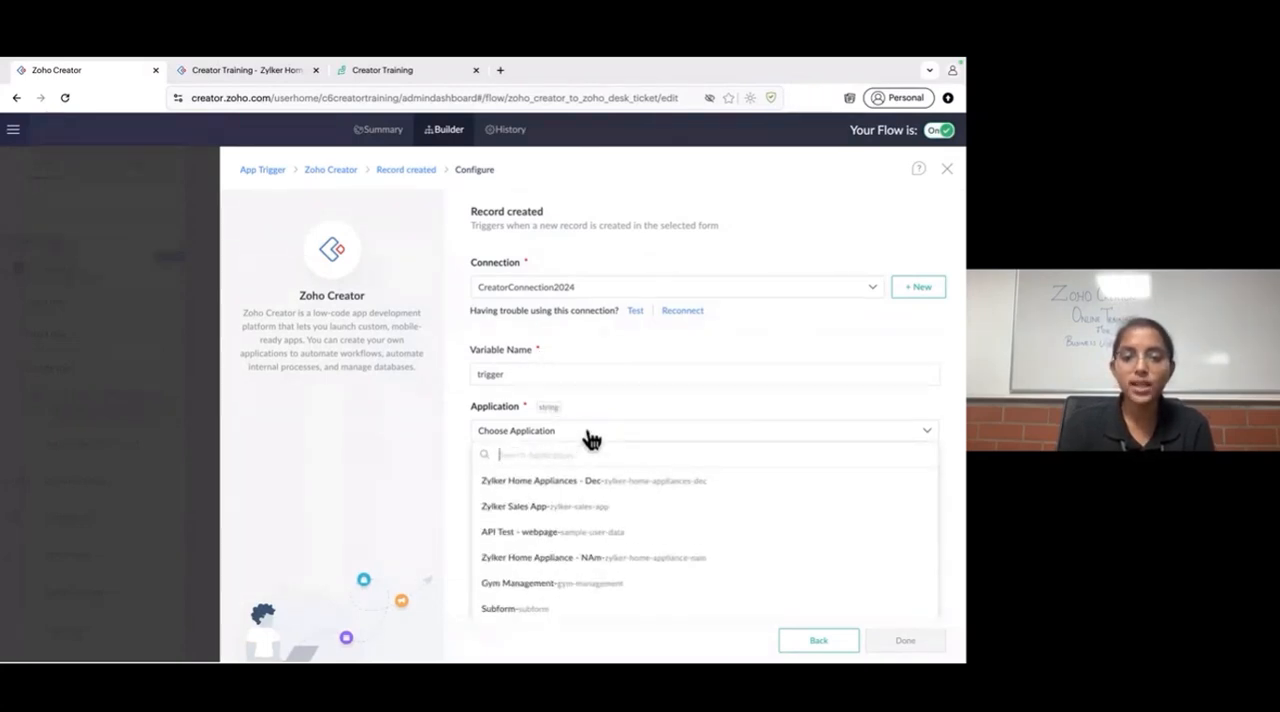
{"action": "left_click", "coordinate": [591, 482]}
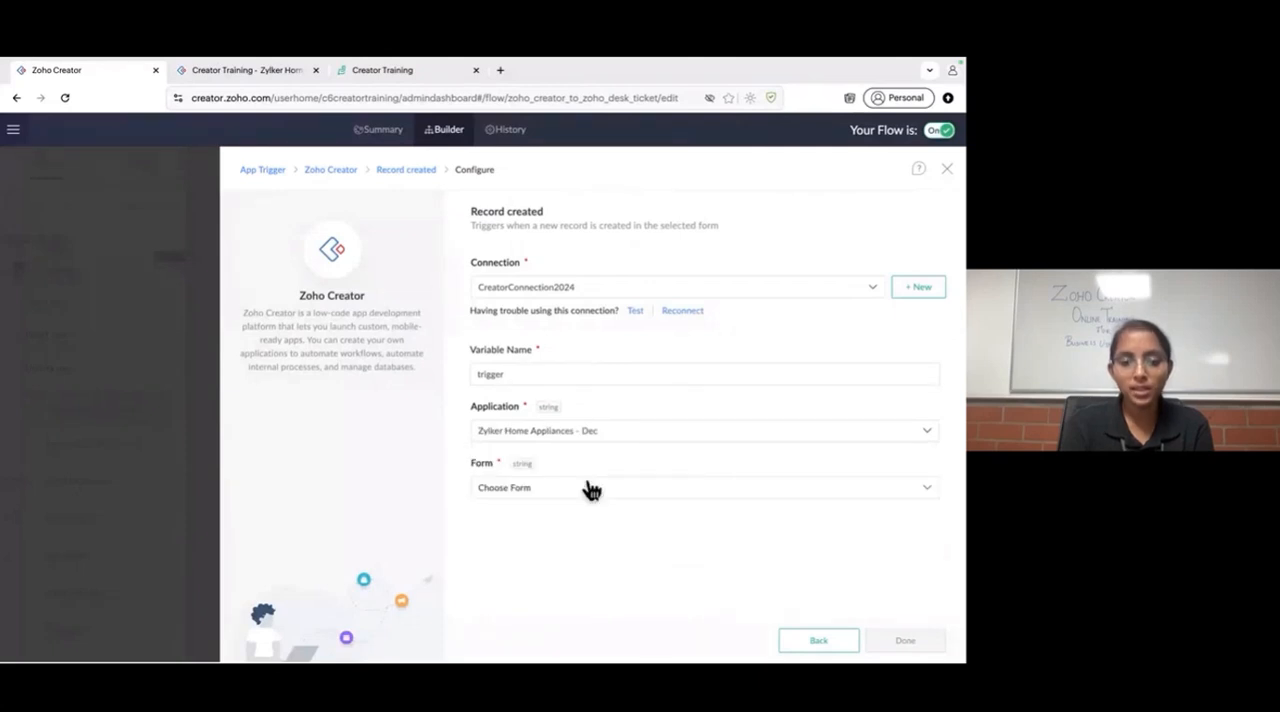
{"action": "left_click", "coordinate": [591, 488]}
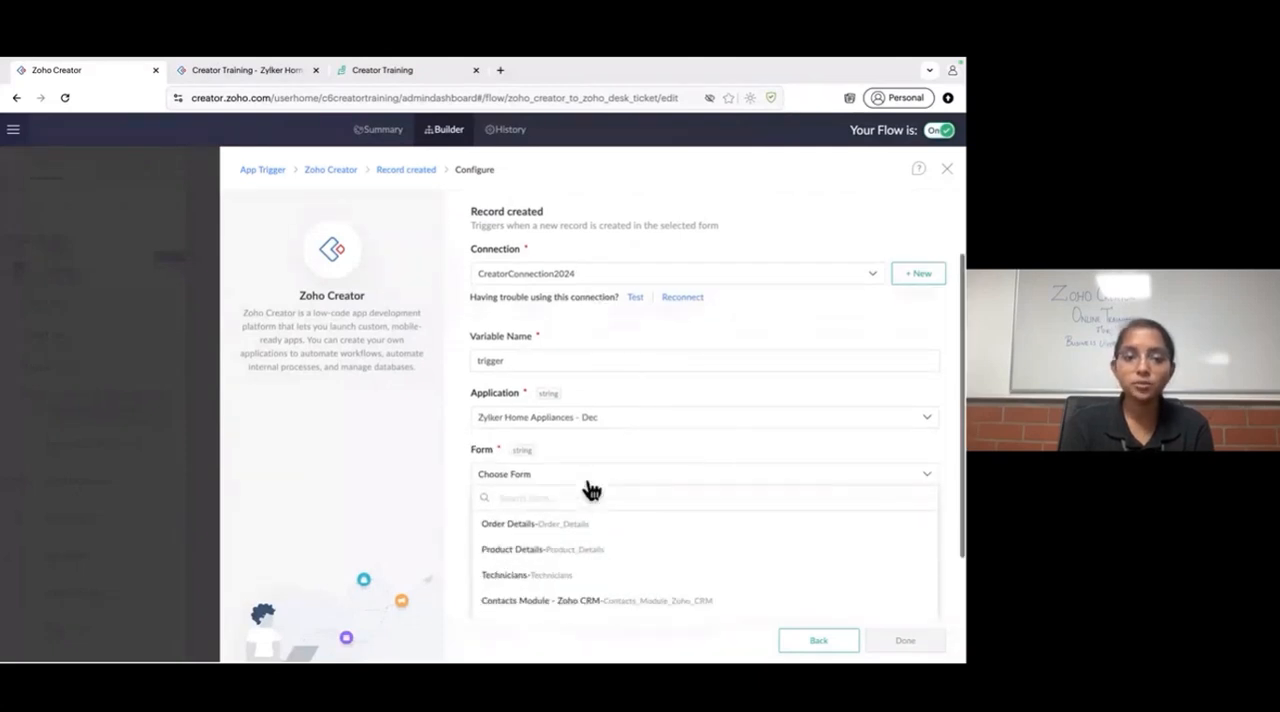
{"action": "scroll", "coordinate": [589, 489], "scroll_direction": "down", "scroll_amount": 2}
{"action": "scroll", "coordinate": [584, 563], "scroll_direction": "down", "scroll_amount": 1}
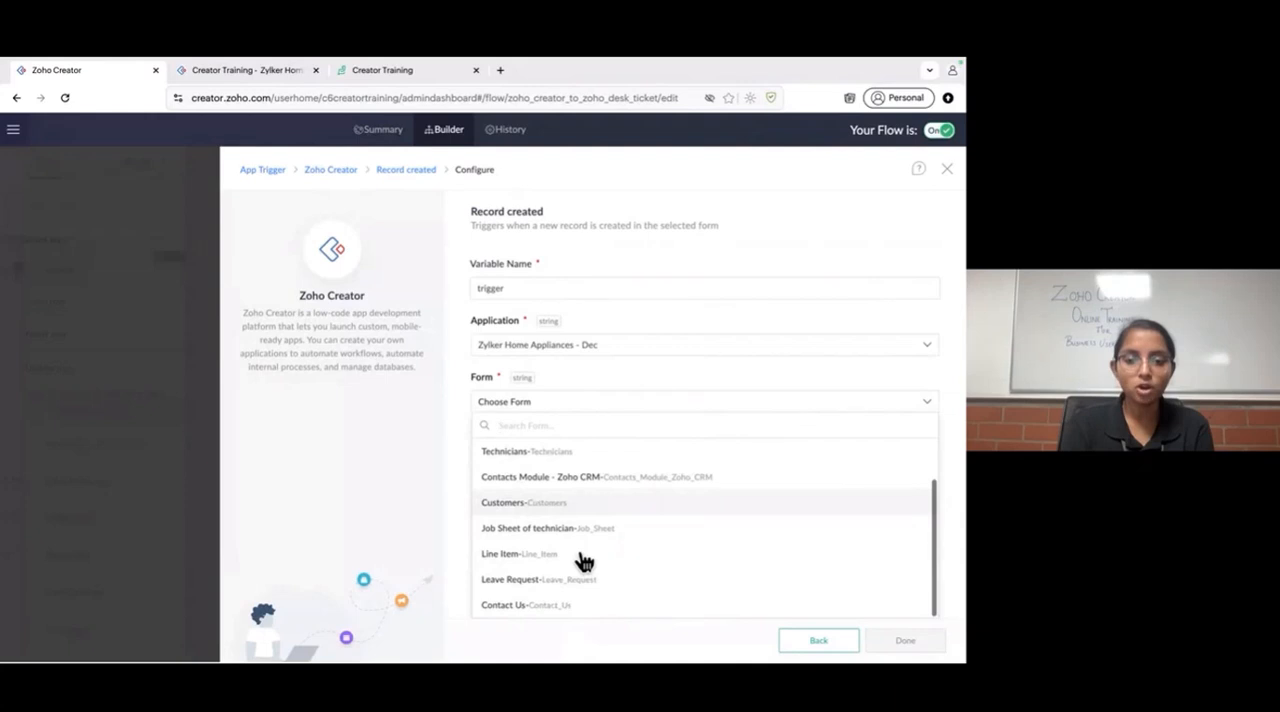
{"action": "left_click", "coordinate": [558, 610]}
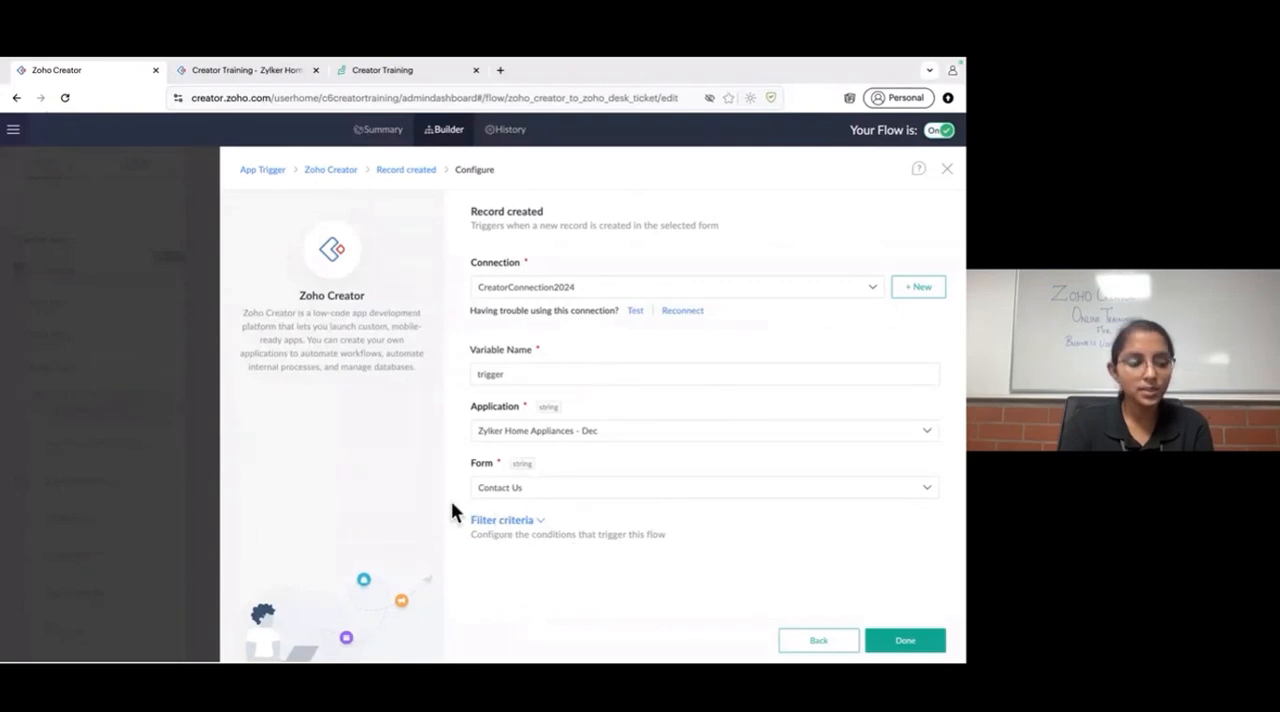
{"action": "left_click", "coordinate": [903, 641]}
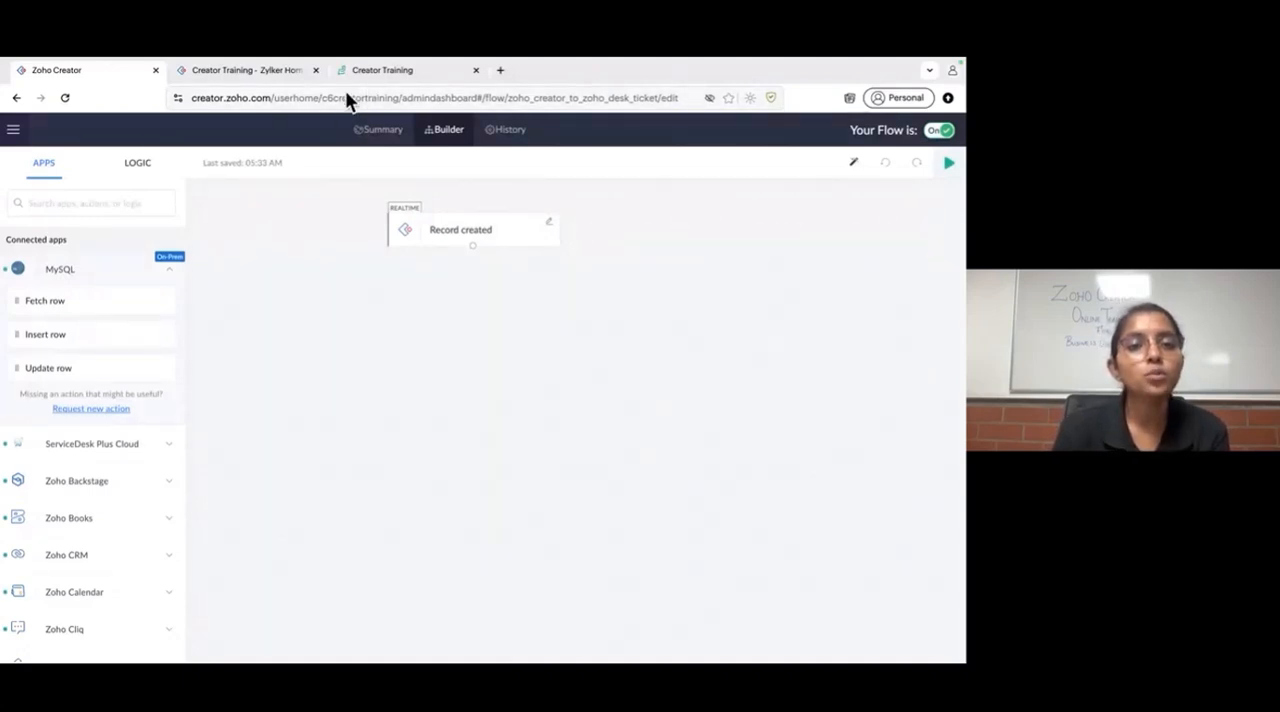
- Review the Zoho Desk ticket list and the Contact Us Report, and return to the flow builder
{"action": "left_click", "coordinate": [370, 74]}
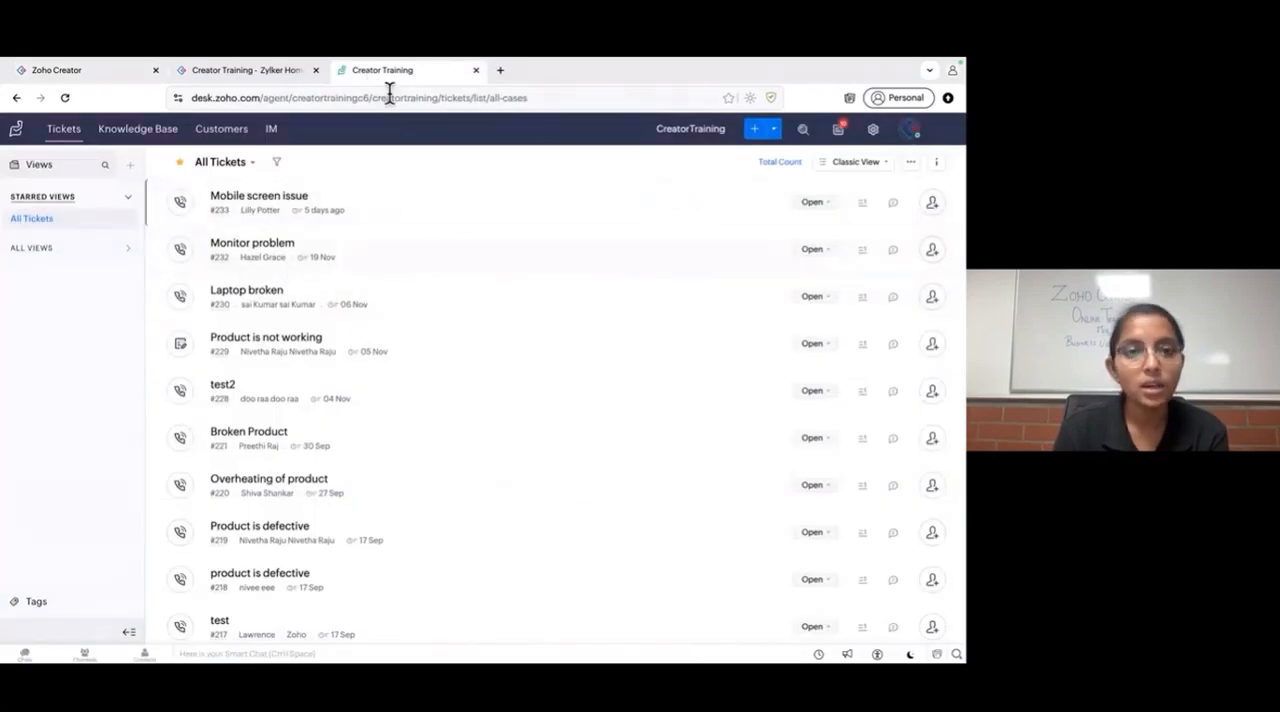
{"action": "left_click", "coordinate": [250, 72]}
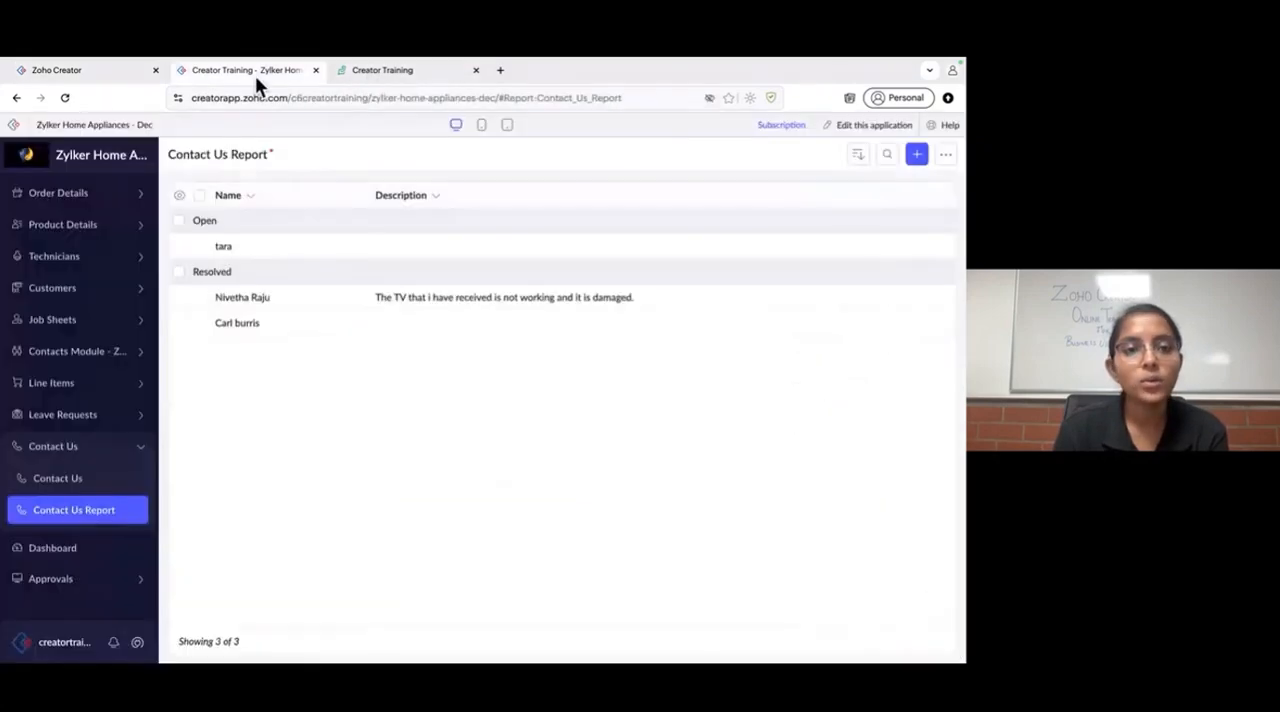
{"action": "left_click", "coordinate": [116, 70]}
- Examine the logic elements available for the flow: Flow Control, Notification and Custom Functions
{"action": "left_click", "coordinate": [146, 170]}
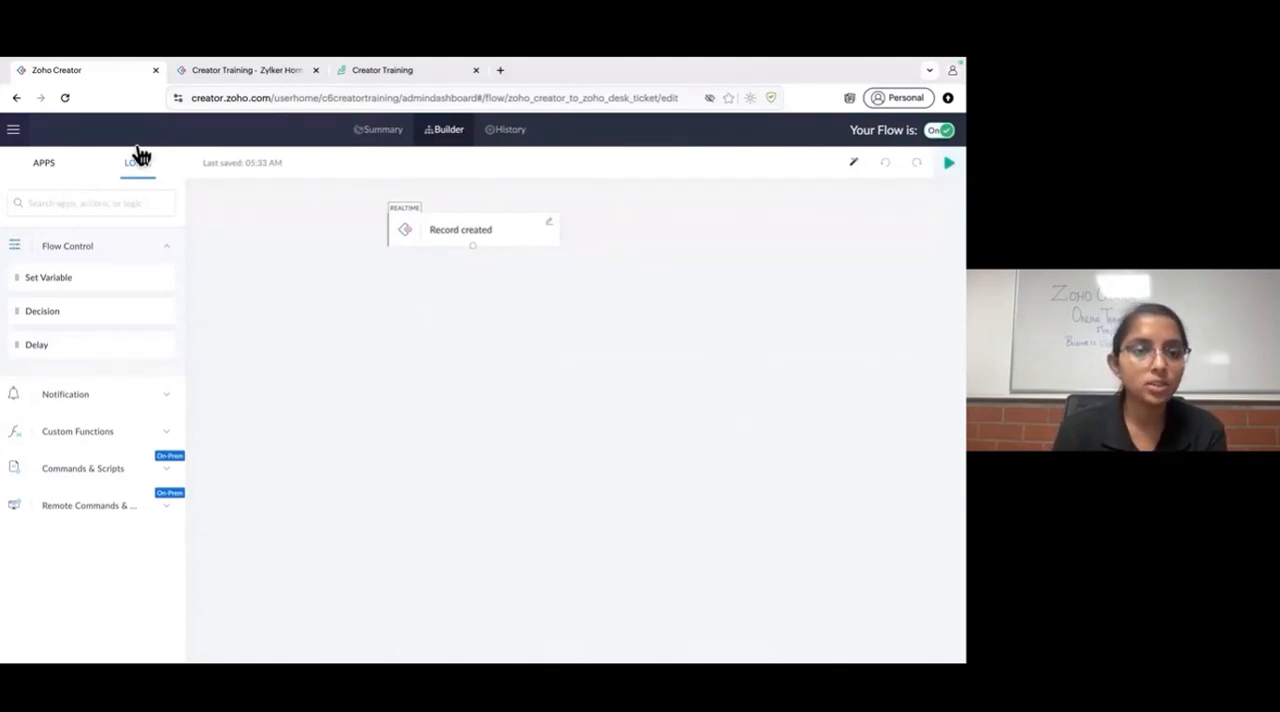
{"action": "left_click", "coordinate": [105, 255]}
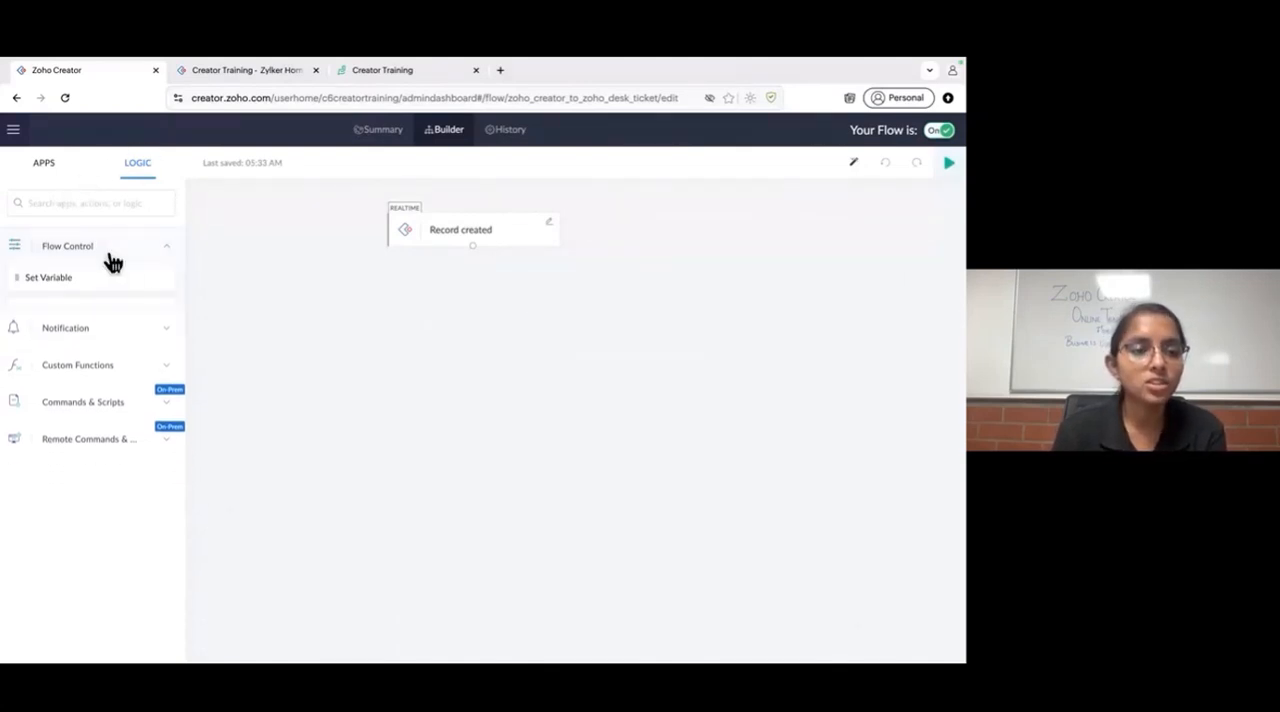
{"action": "left_click", "coordinate": [74, 256]}
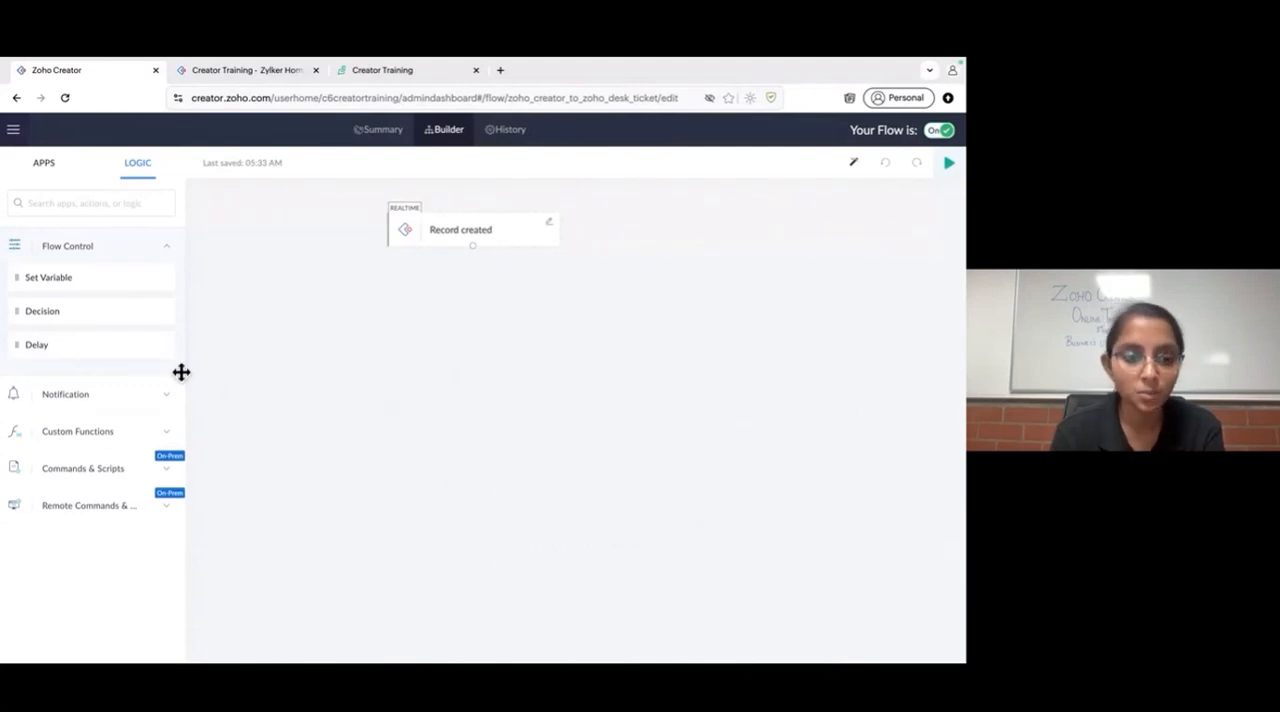
{"action": "left_click", "coordinate": [144, 397]}
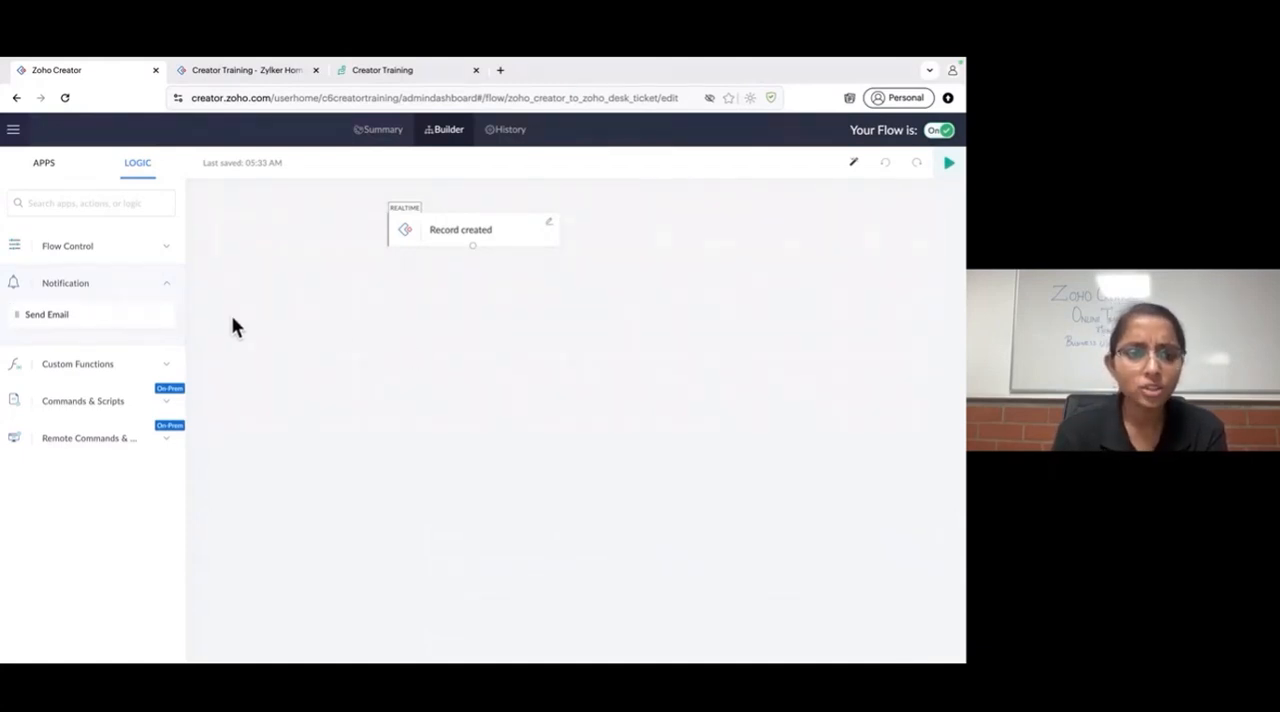
{"action": "left_click", "coordinate": [124, 368]}
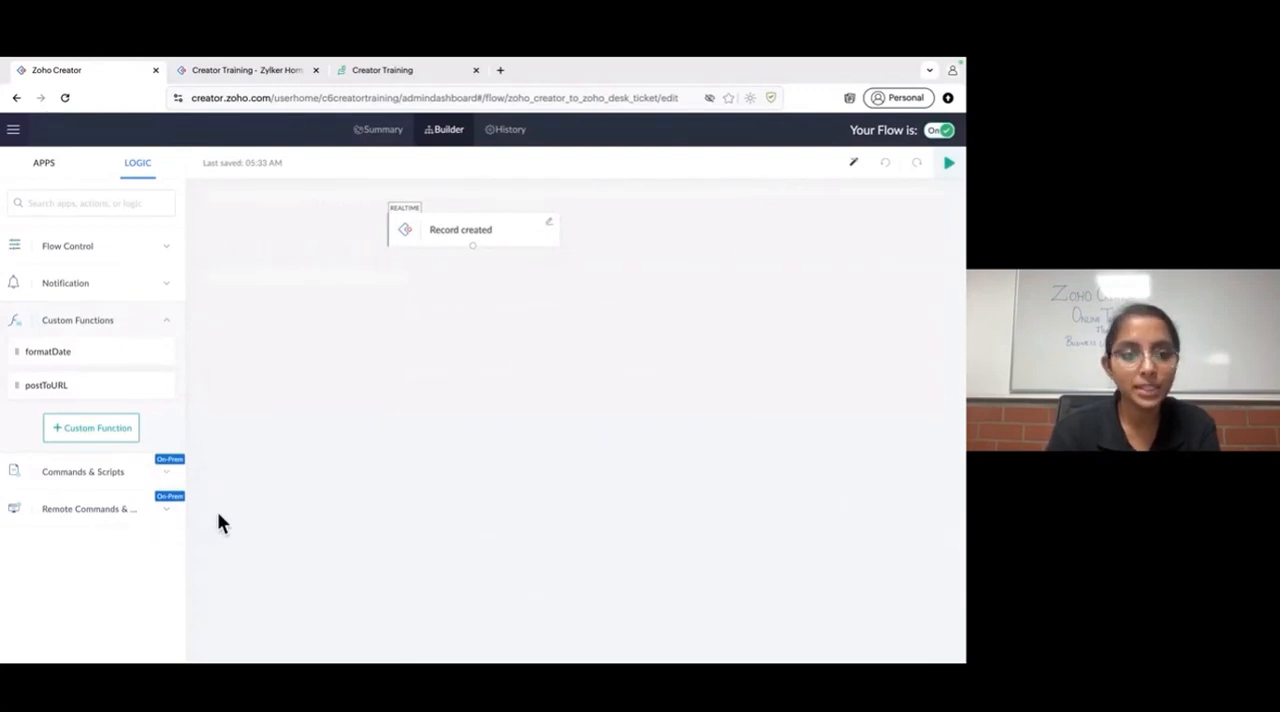
- Search the flow builder's apps for "Zoho des" and expand the Zoho Desk actions
{"action": "left_click", "coordinate": [44, 164]}
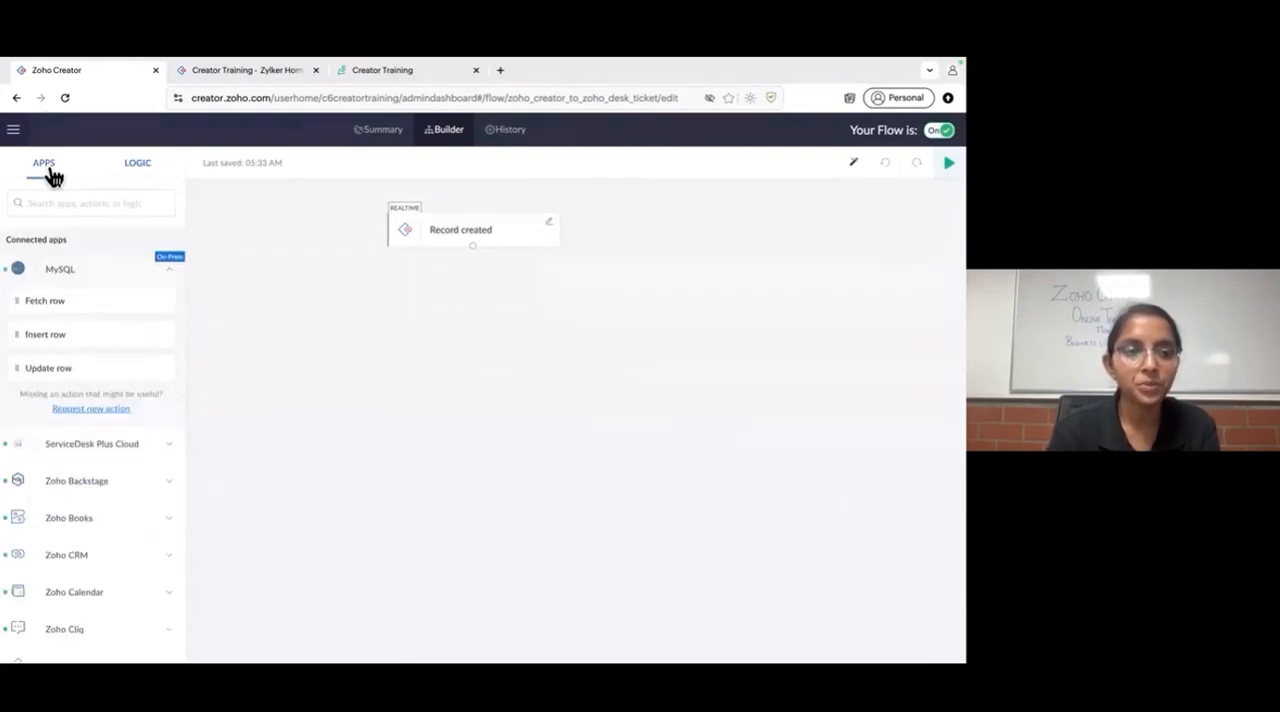
{"action": "left_click", "coordinate": [100, 203]}
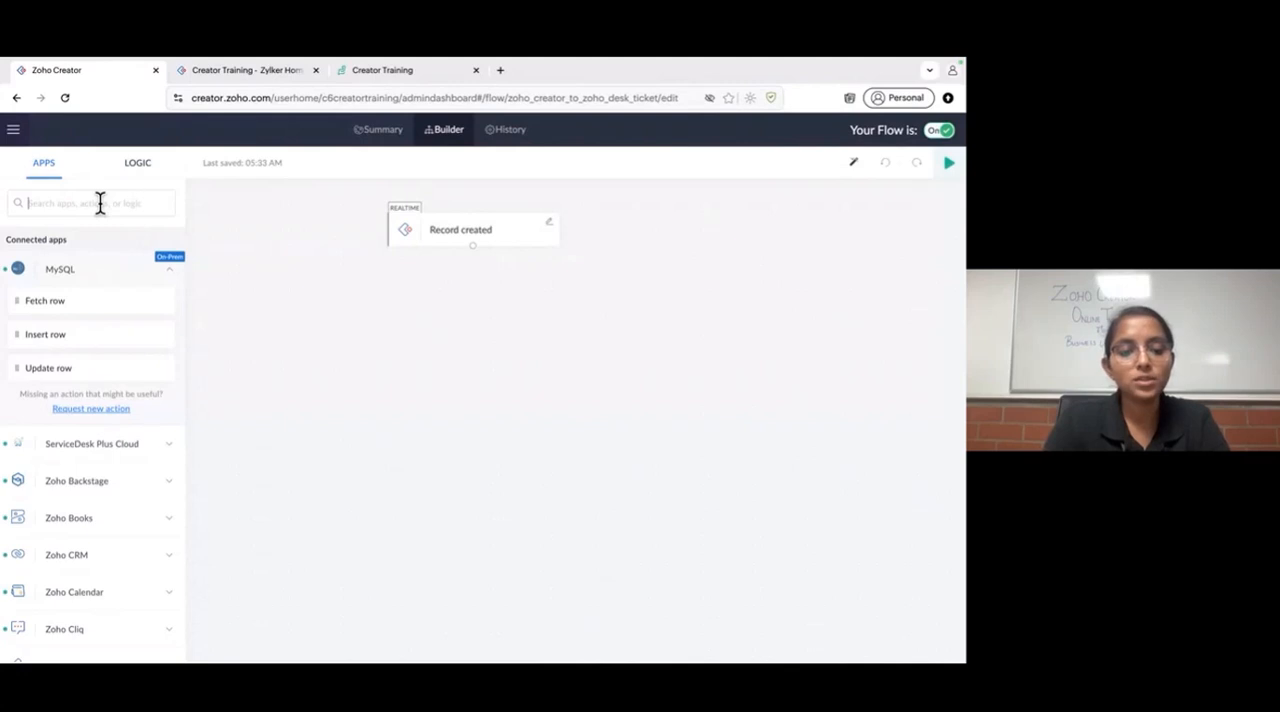
{"action": "type", "text": "Zoho"}
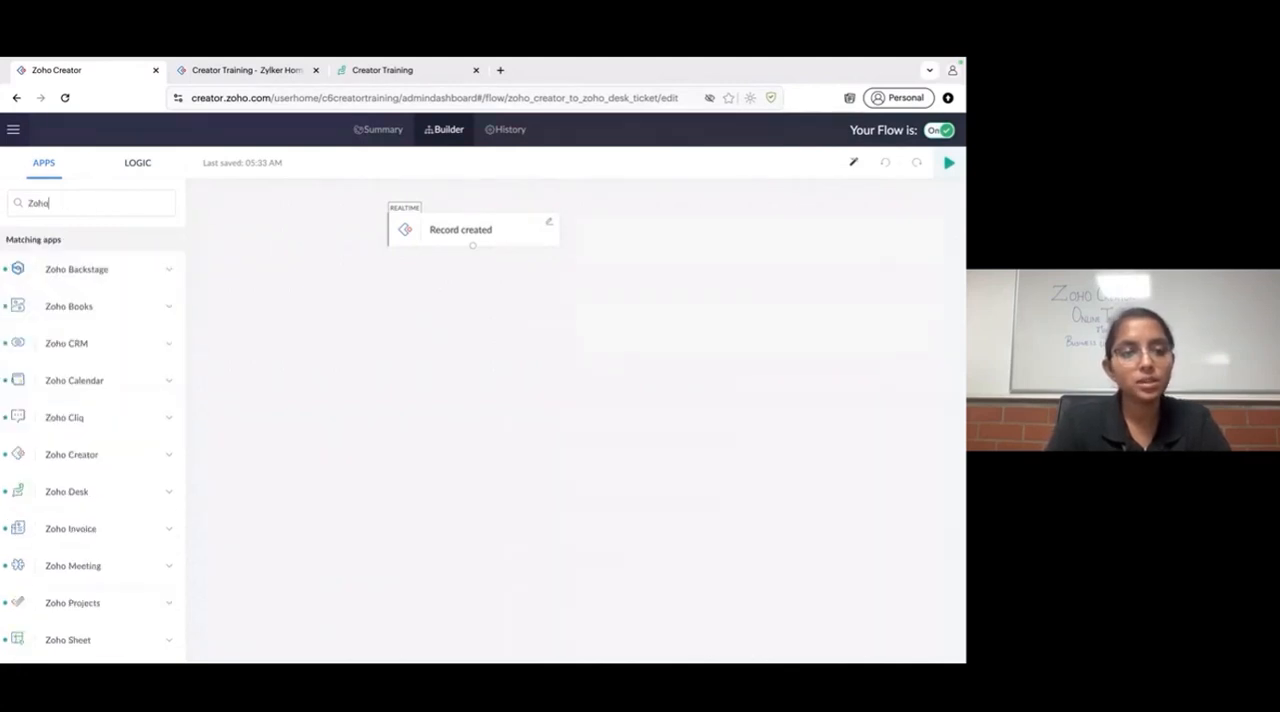
{"action": "type", "text": " des"}
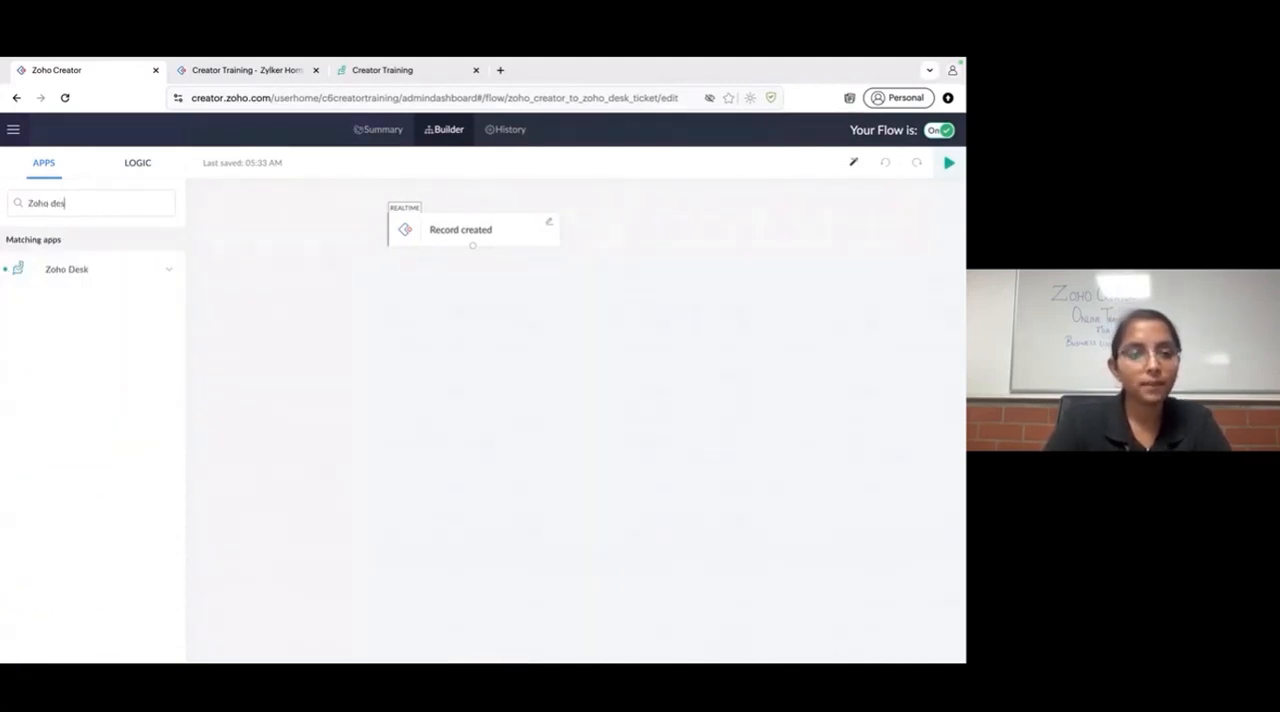
{"action": "left_click", "coordinate": [116, 274]}
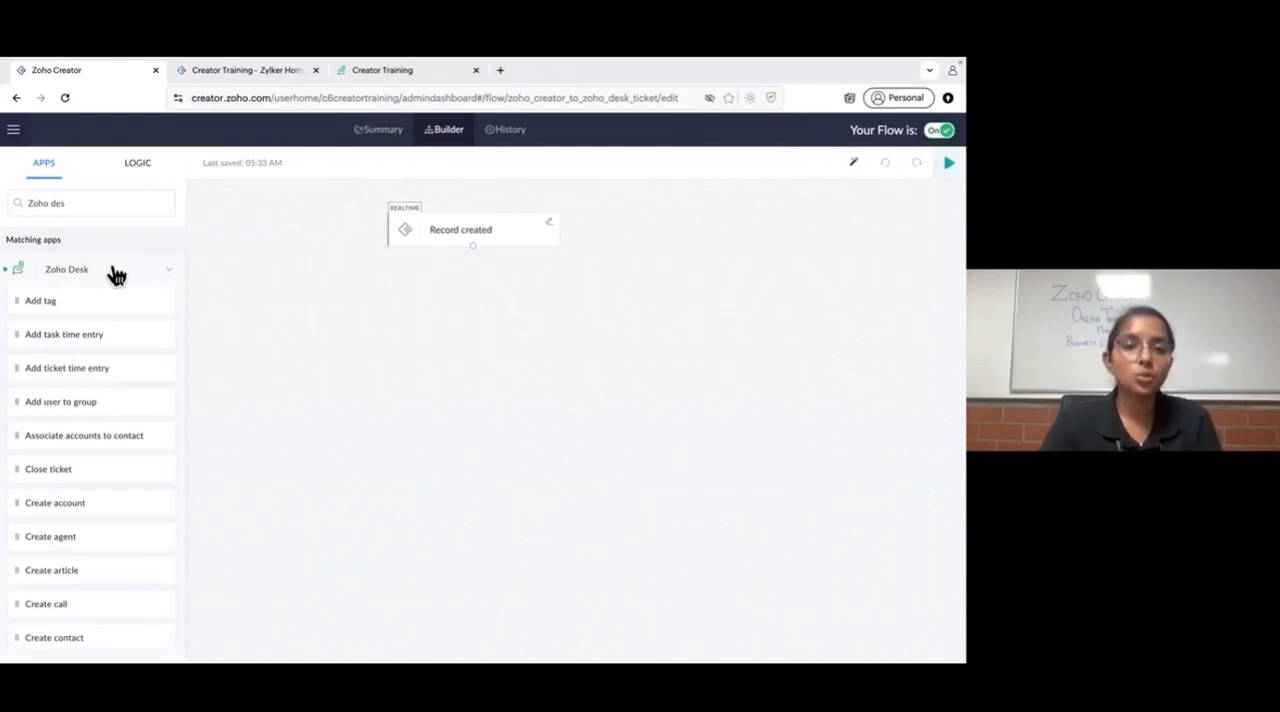
- Examine the available Zoho Desk actions, compare the Desk ticket list with the Contact Us Report, and return to the flow builder
{"action": "scroll", "coordinate": [74, 520], "scroll_direction": "down", "scroll_amount": 5}
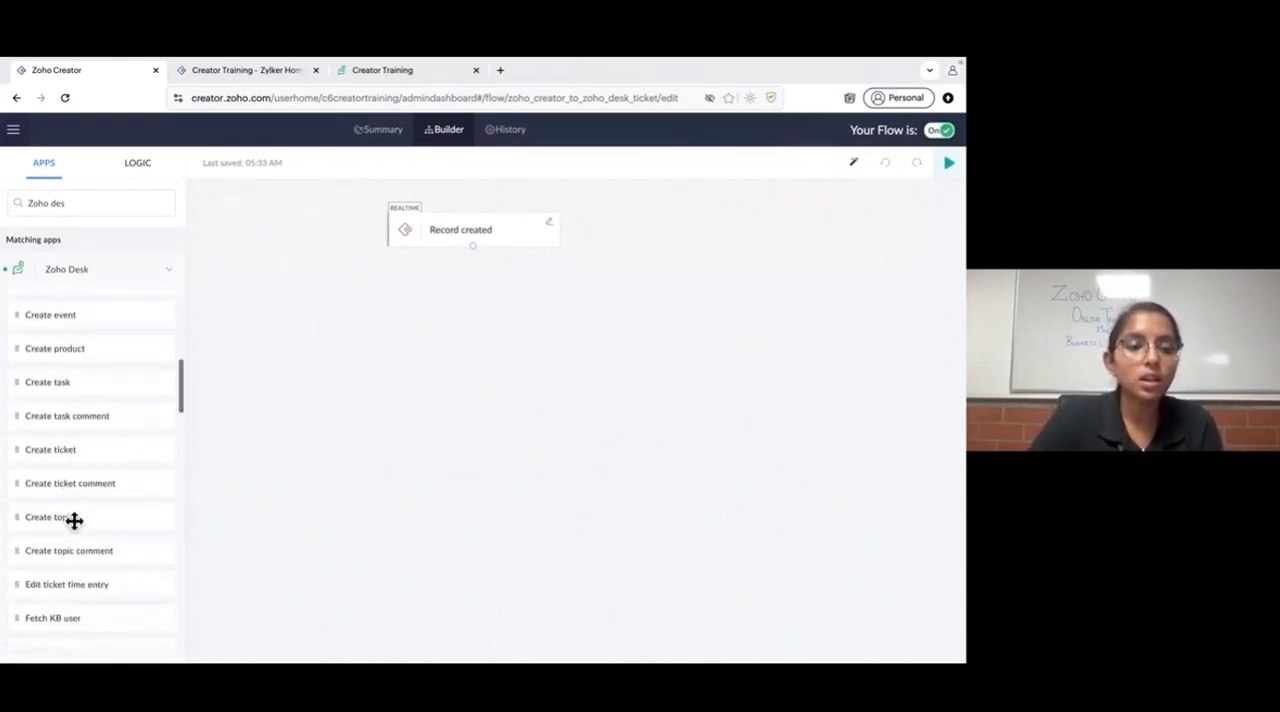
{"action": "scroll", "coordinate": [74, 520], "scroll_direction": "down", "scroll_amount": 3}
{"action": "scroll", "coordinate": [74, 520], "scroll_direction": "up", "scroll_amount": 10}
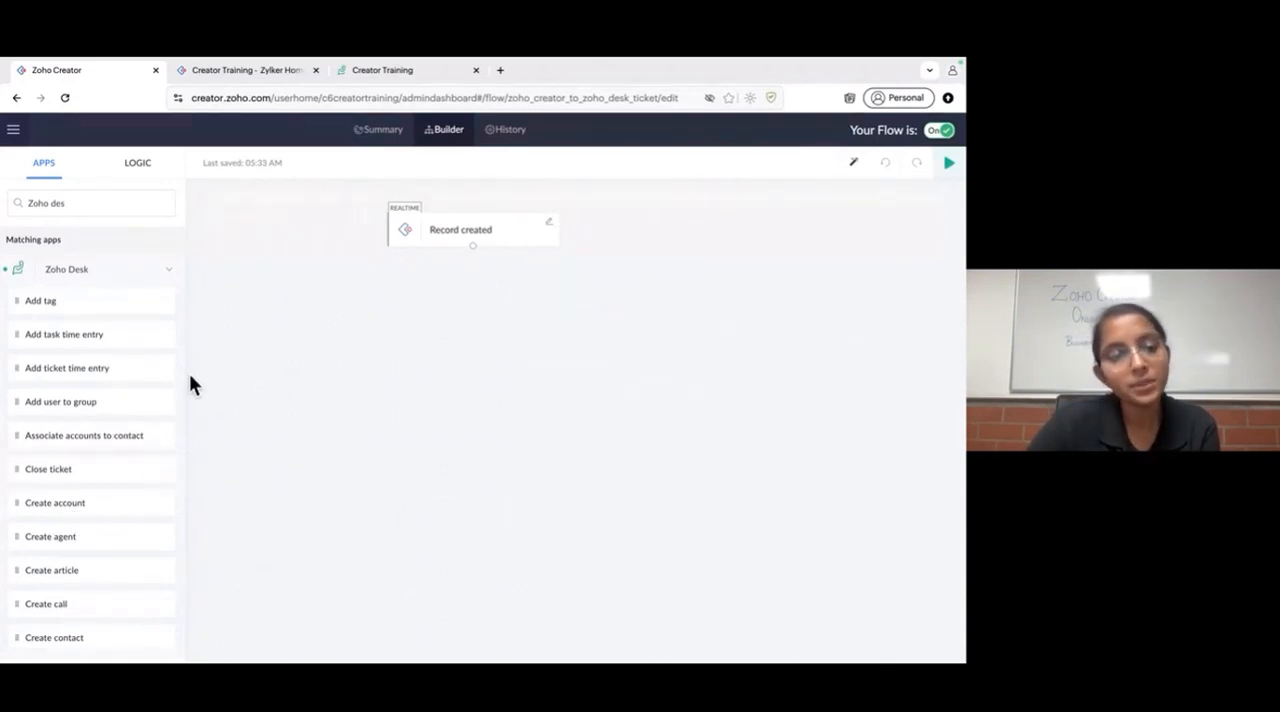
{"action": "scroll", "coordinate": [97, 437], "scroll_direction": "down", "scroll_amount": 3}
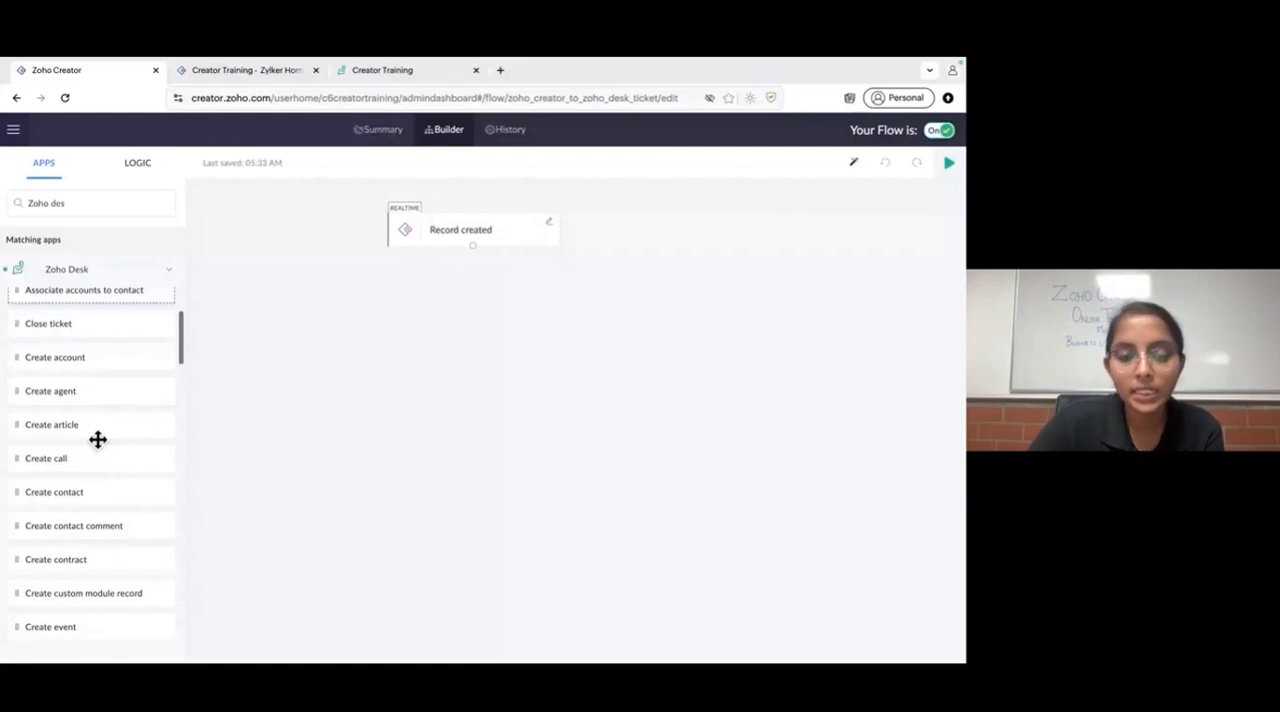
{"action": "scroll", "coordinate": [97, 437], "scroll_direction": "down", "scroll_amount": 3}
{"action": "scroll", "coordinate": [97, 437], "scroll_direction": "up", "scroll_amount": 5}
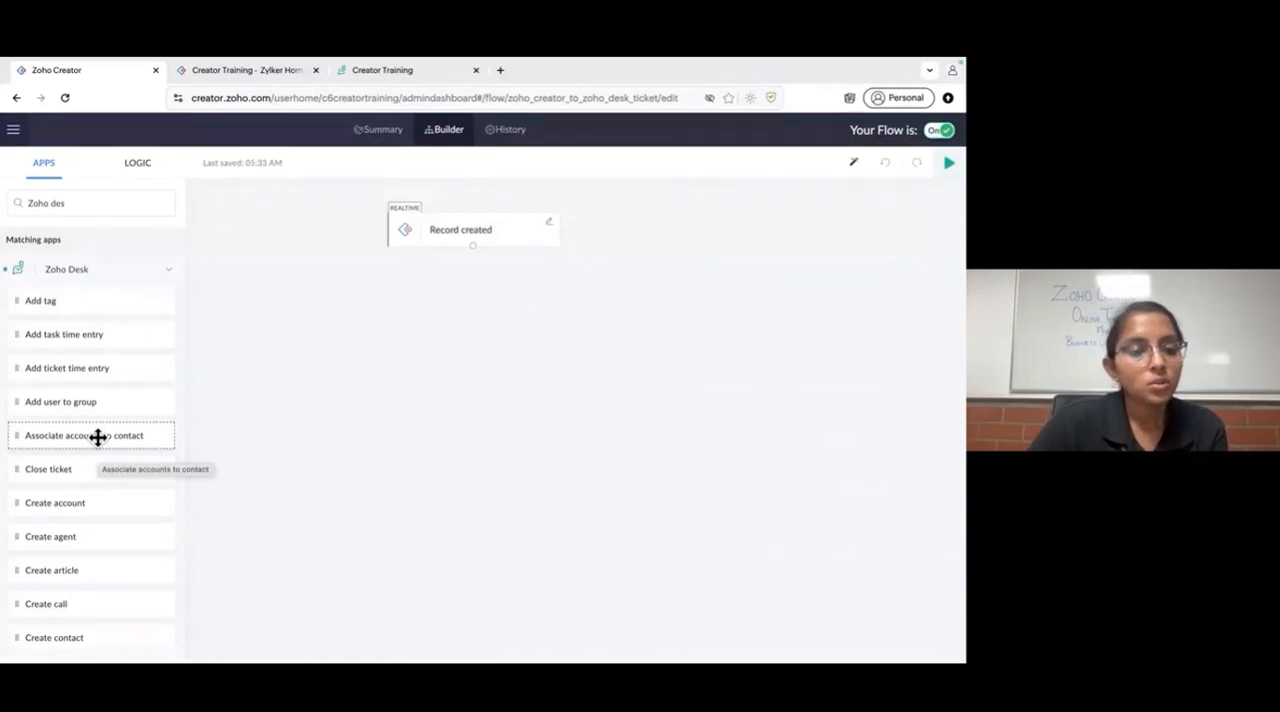
{"action": "left_click", "coordinate": [406, 77]}
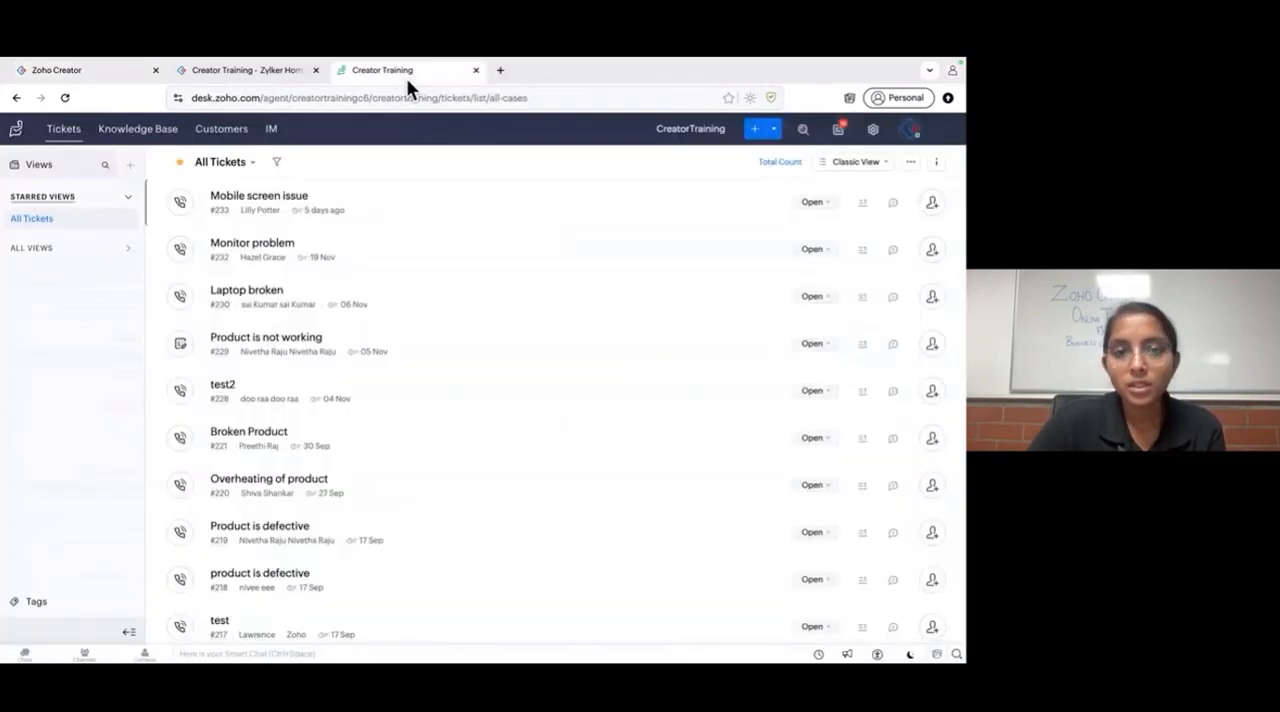
{"action": "left_click", "coordinate": [244, 75]}
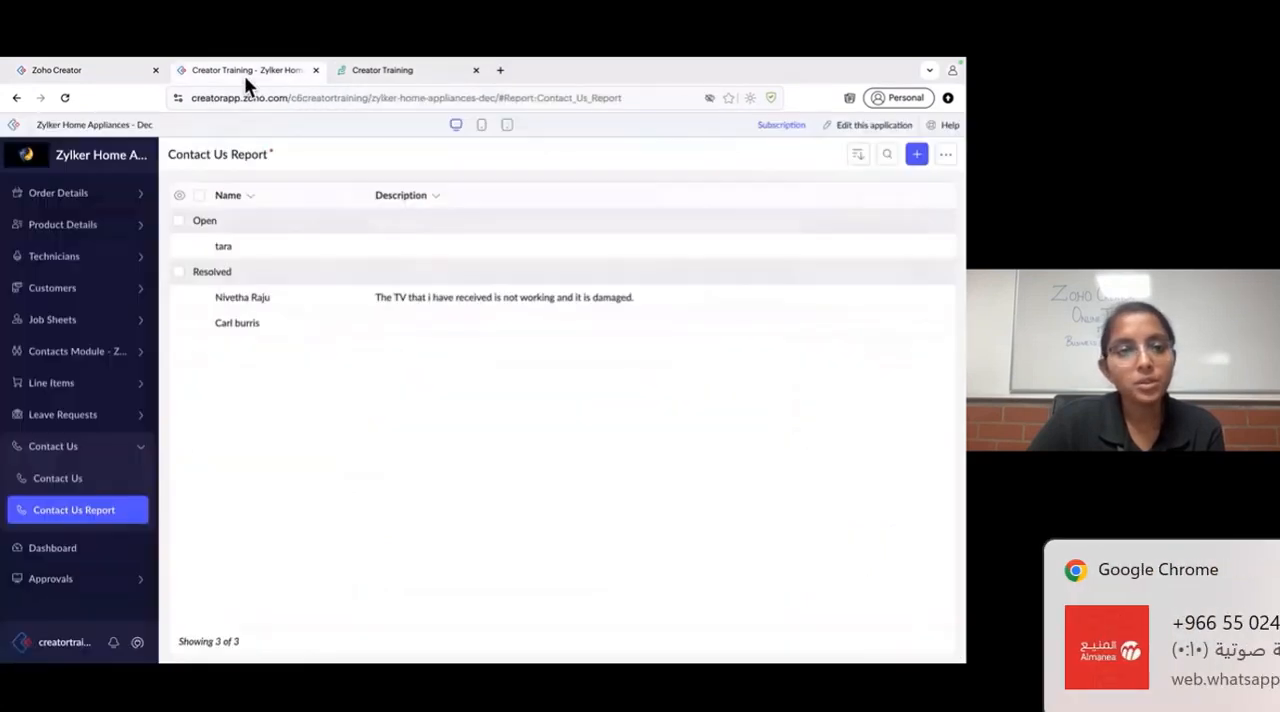
{"action": "left_click", "coordinate": [116, 76]}
- Add a Zoho Desk Create contact action below the "Record created" trigger, using the ZohoFlowNov connection
{"action": "scroll", "coordinate": [83, 491], "scroll_direction": "down", "scroll_amount": 4}
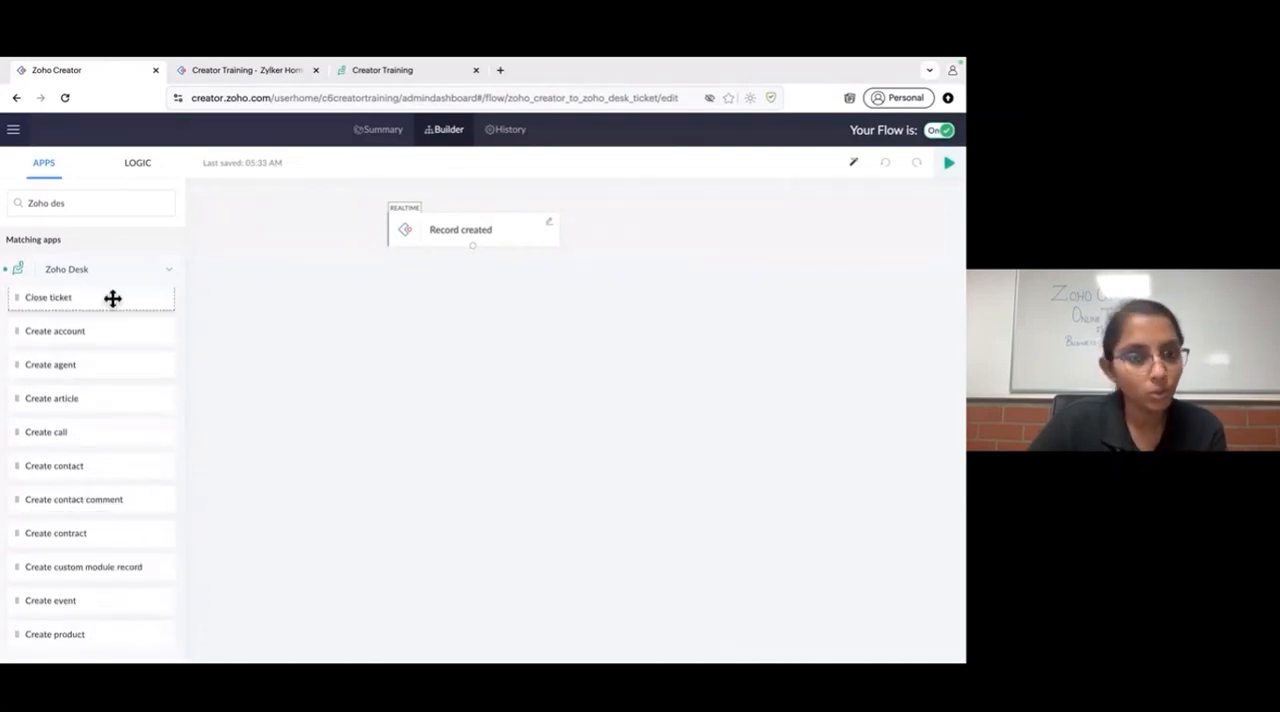
{"action": "left_click_drag", "start_coordinate": [74, 463], "coordinate": [451, 303]}
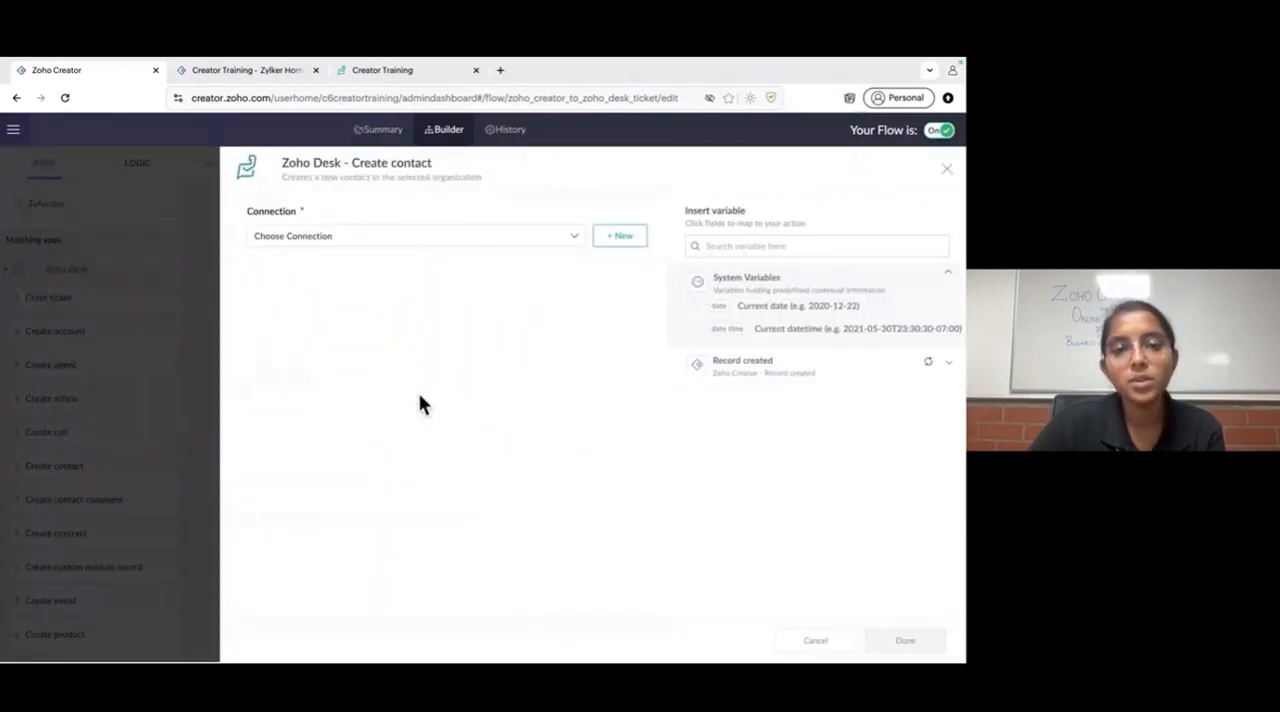
{"action": "left_click", "coordinate": [487, 243]}
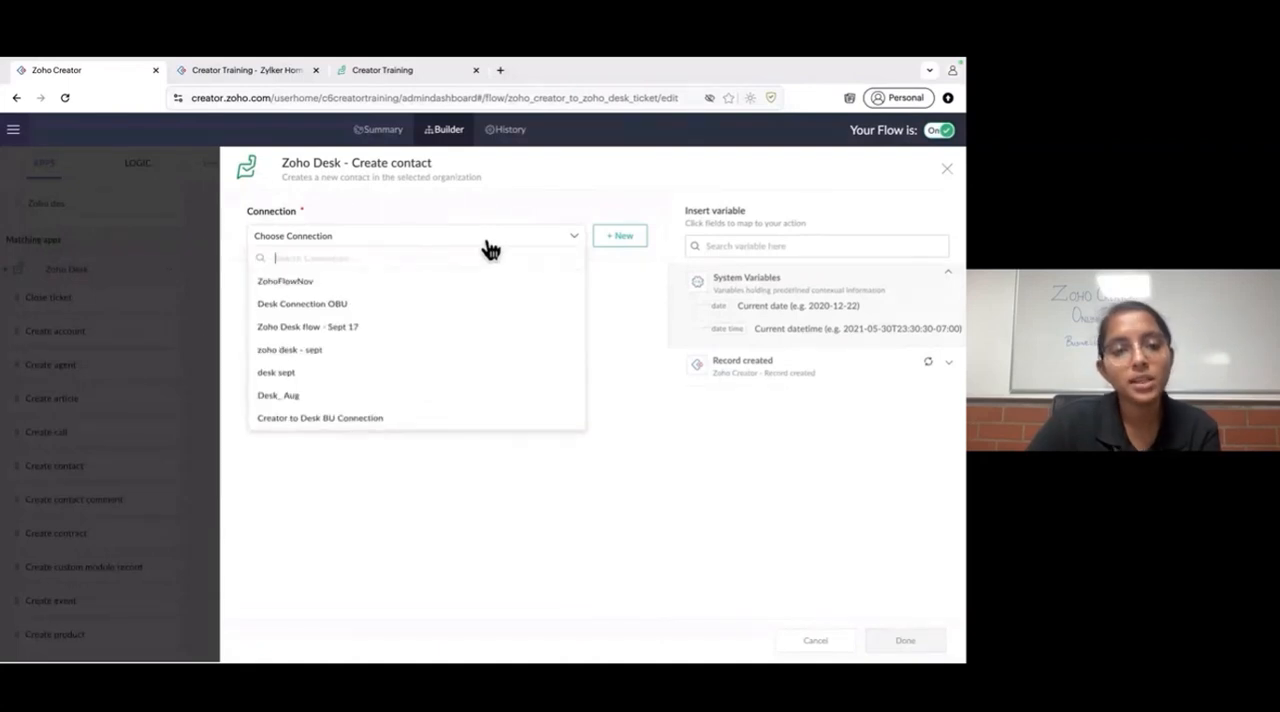
{"action": "left_click", "coordinate": [460, 290]}
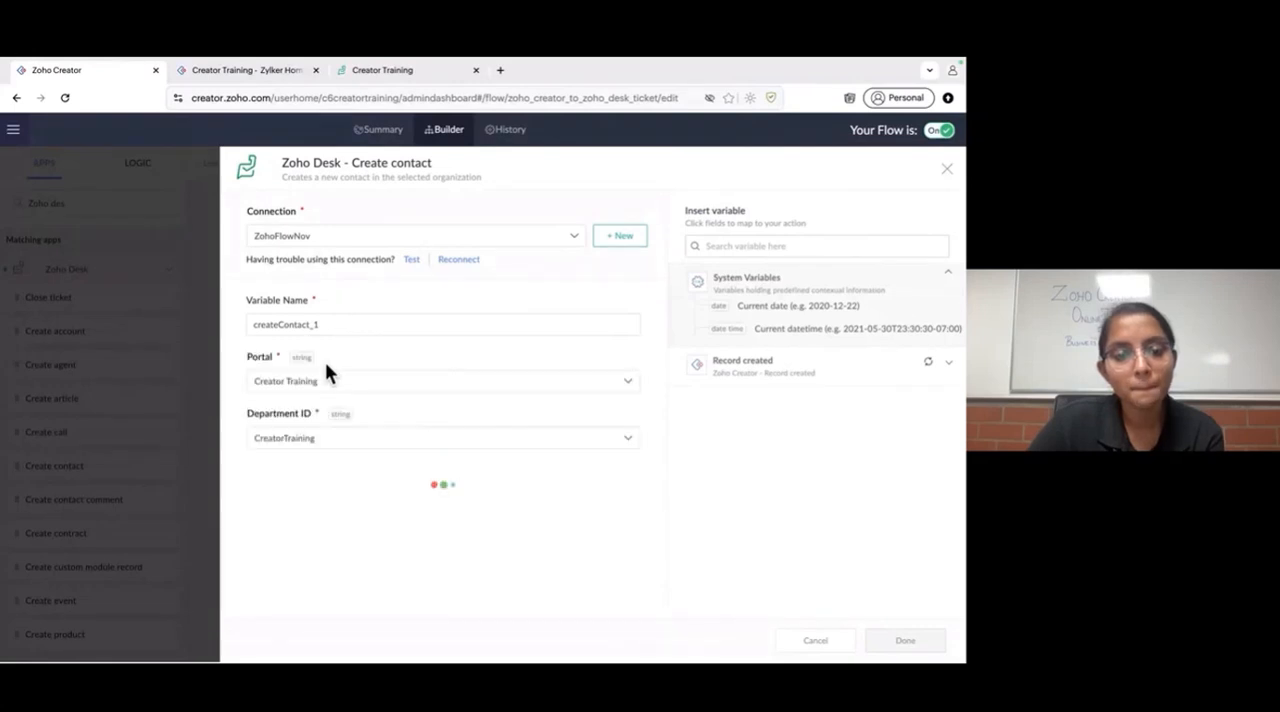
- Map the contact's Last Name to the trigger's Name variable and its Email to the trigger's Email variable
{"action": "scroll", "coordinate": [338, 406], "scroll_direction": "down", "scroll_amount": 2}
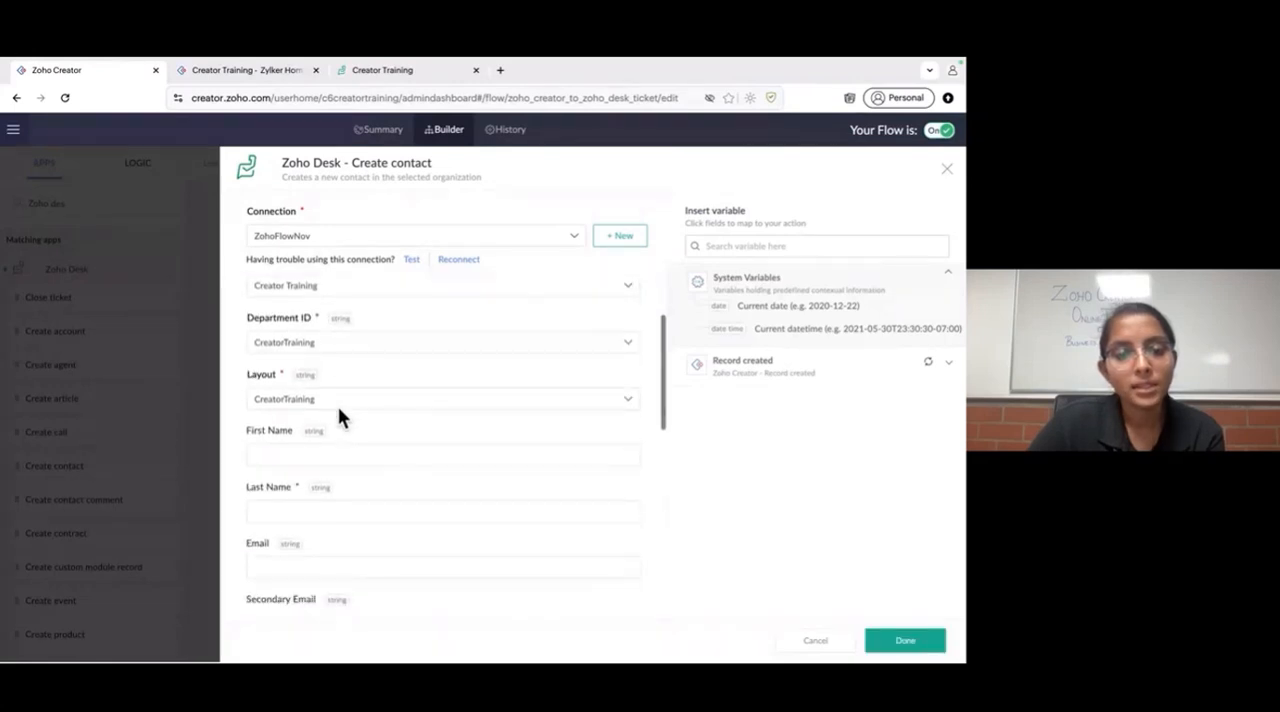
{"action": "scroll", "coordinate": [338, 406], "scroll_direction": "up", "scroll_amount": 1}
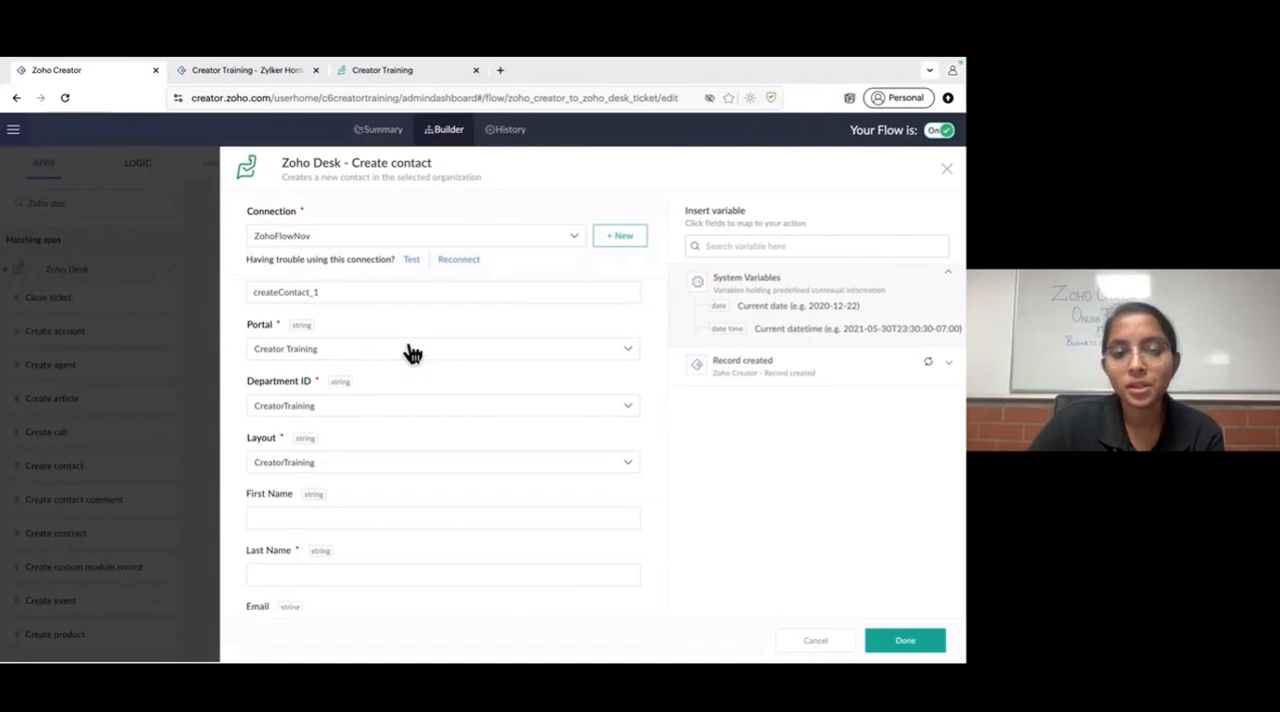
{"action": "scroll", "coordinate": [378, 408], "scroll_direction": "down", "scroll_amount": 1}
{"action": "scroll", "coordinate": [381, 400], "scroll_direction": "down", "scroll_amount": 1}
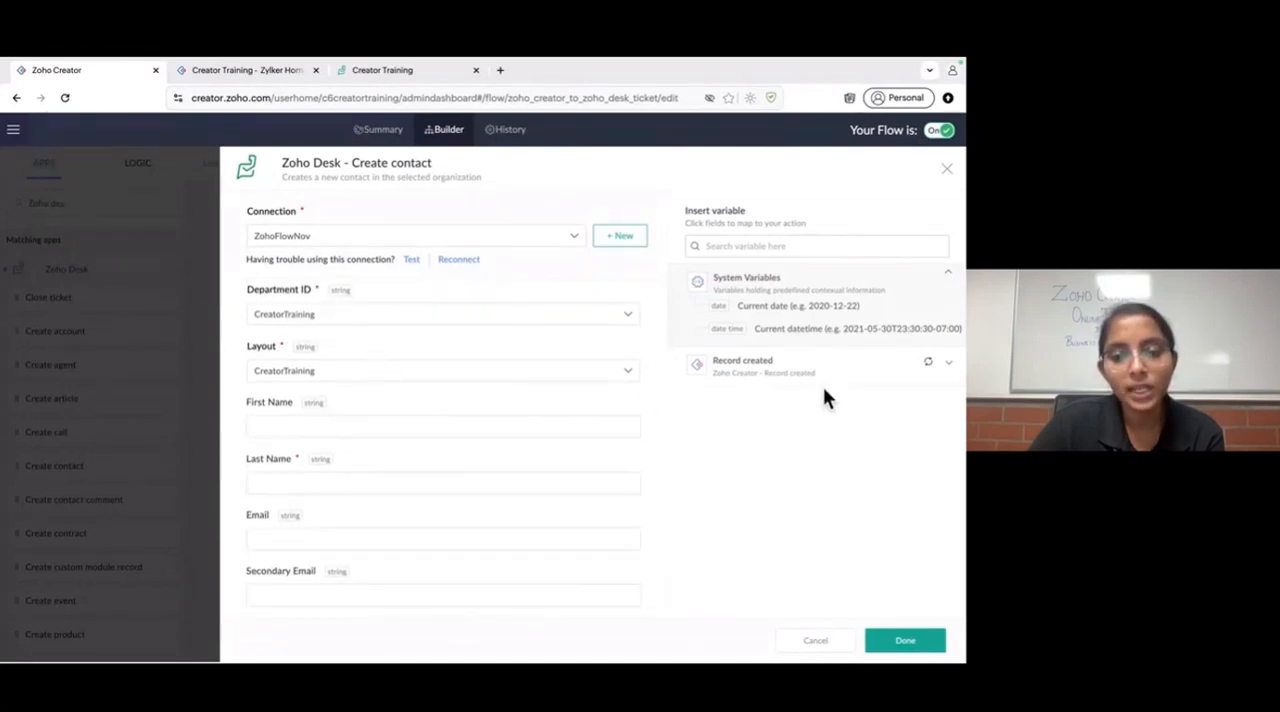
{"action": "left_click", "coordinate": [849, 373]}
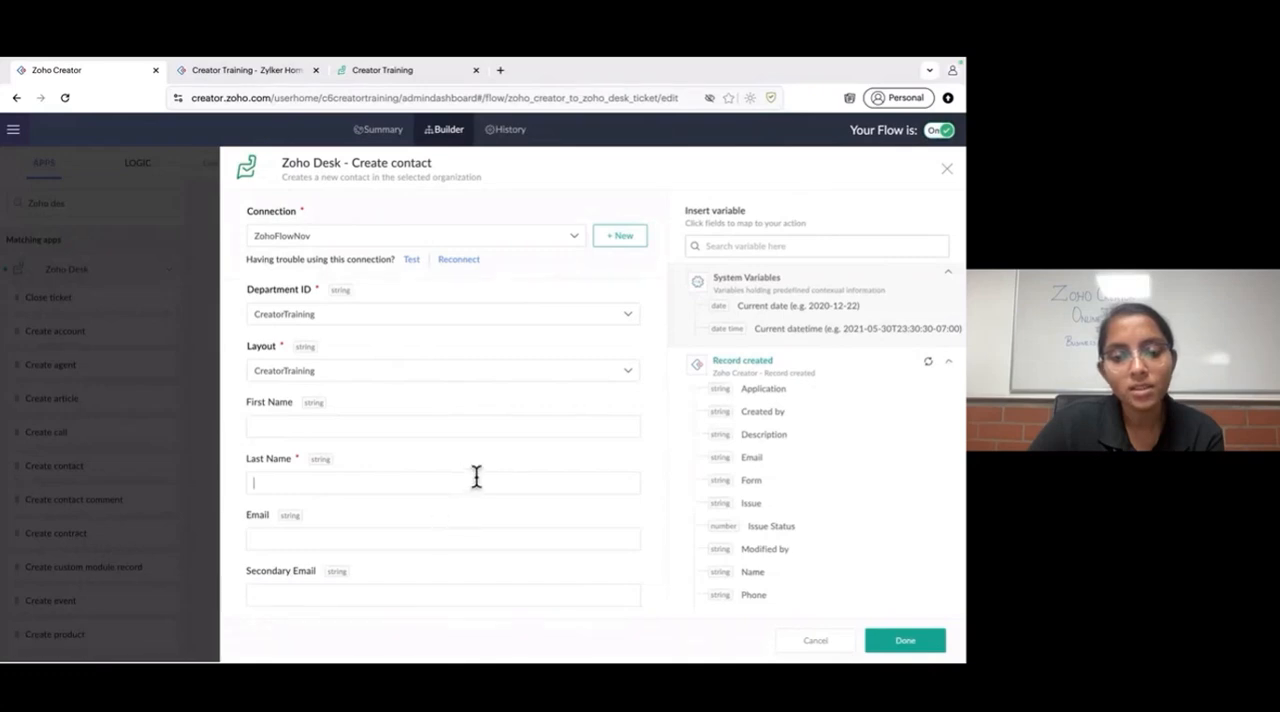
{"action": "scroll", "coordinate": [816, 530], "scroll_direction": "down", "scroll_amount": 2}
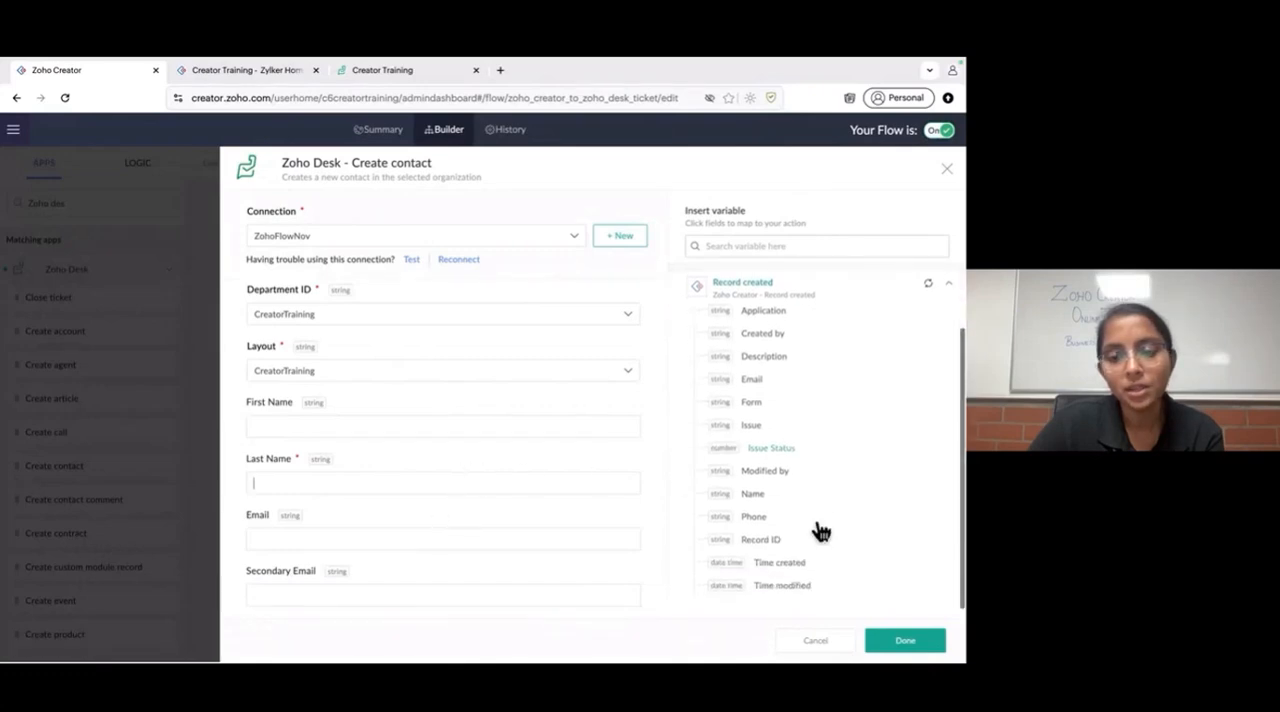
{"action": "left_click", "coordinate": [753, 494]}
{"action": "scroll", "coordinate": [363, 529], "scroll_direction": "down", "scroll_amount": 1}
{"action": "left_click", "coordinate": [376, 483]}
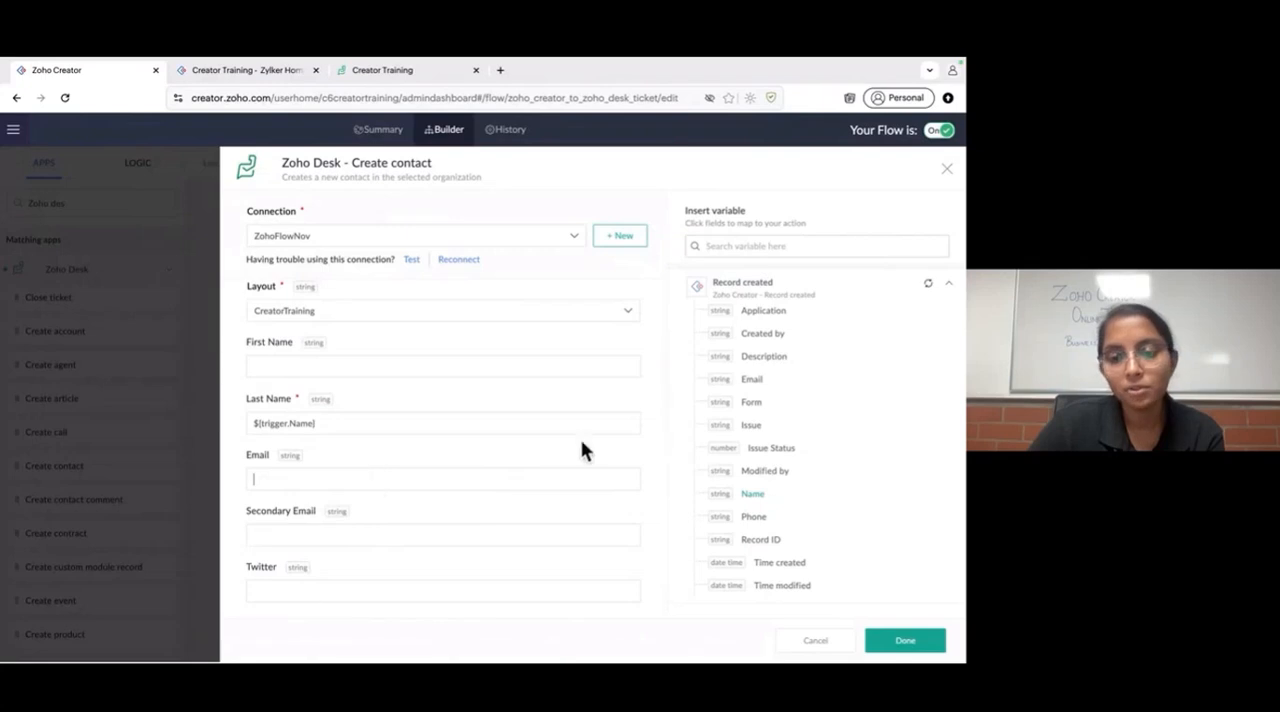
{"action": "left_click", "coordinate": [755, 382]}
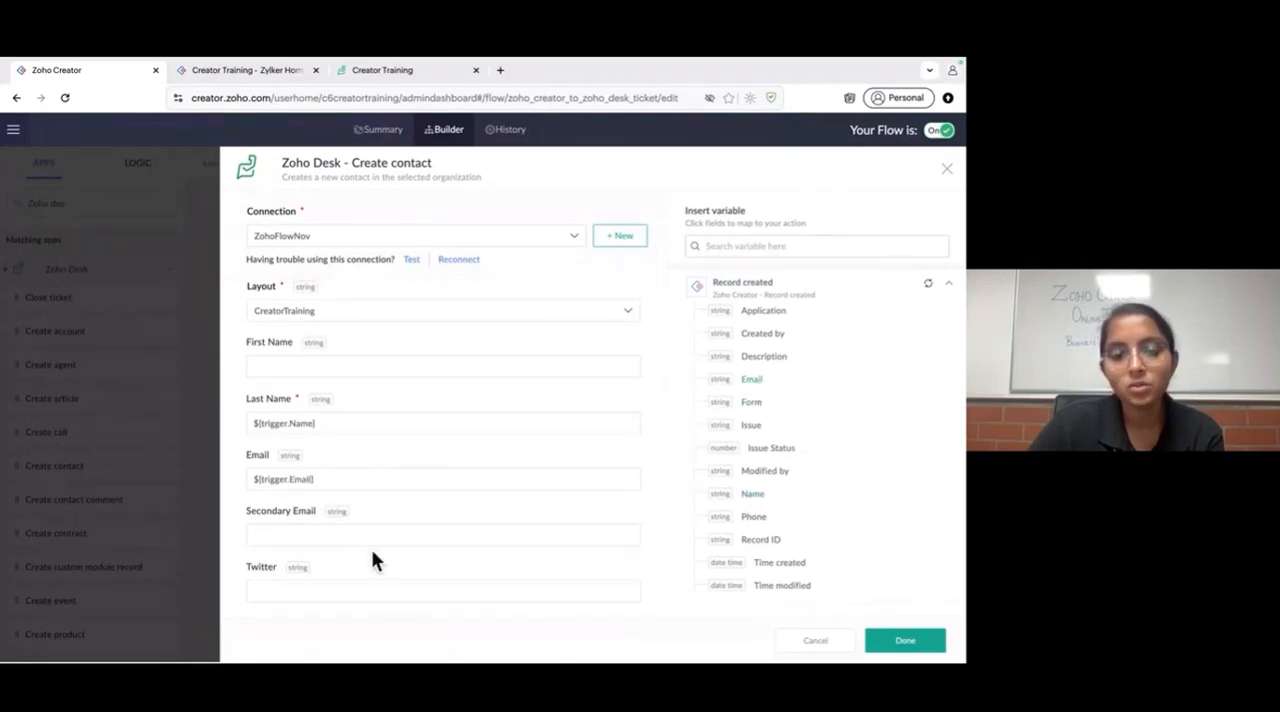
- Check the remaining contact fields, leave them blank, and finish the Create contact action
{"action": "scroll", "coordinate": [374, 541], "scroll_direction": "down", "scroll_amount": 5}
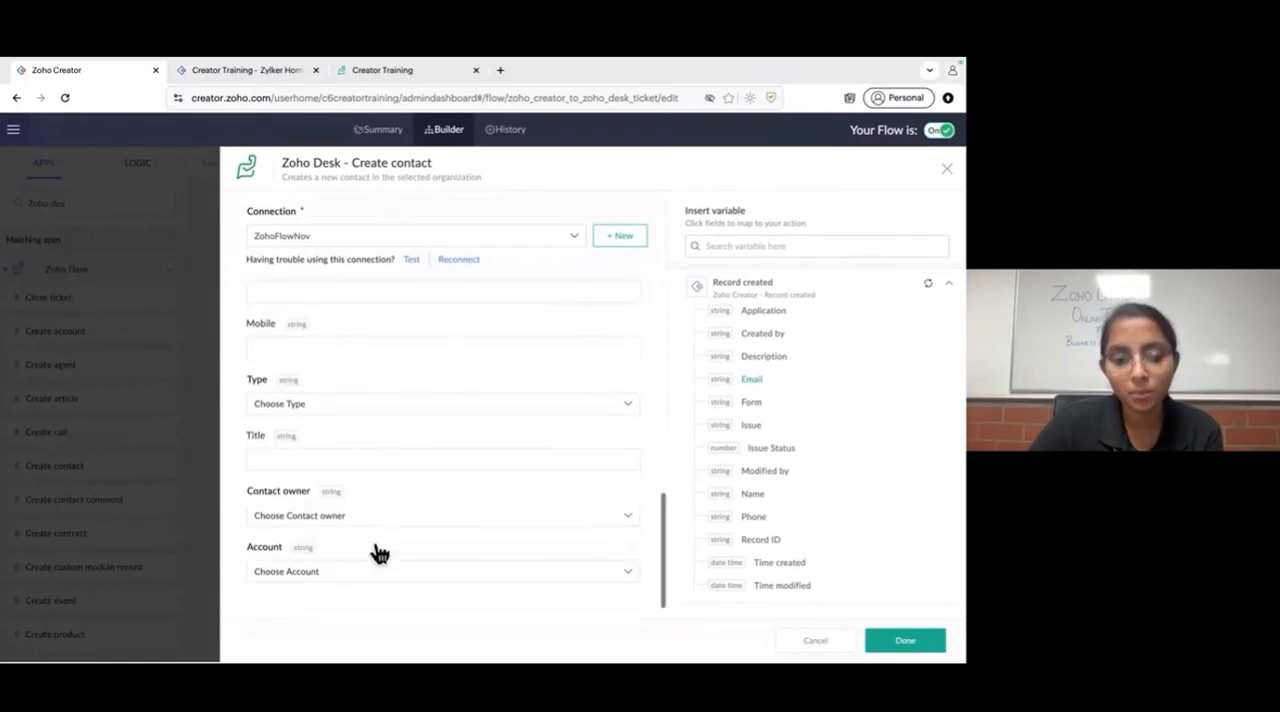
{"action": "scroll", "coordinate": [376, 550], "scroll_direction": "up", "scroll_amount": 3}
{"action": "scroll", "coordinate": [375, 556], "scroll_direction": "down", "scroll_amount": 4}
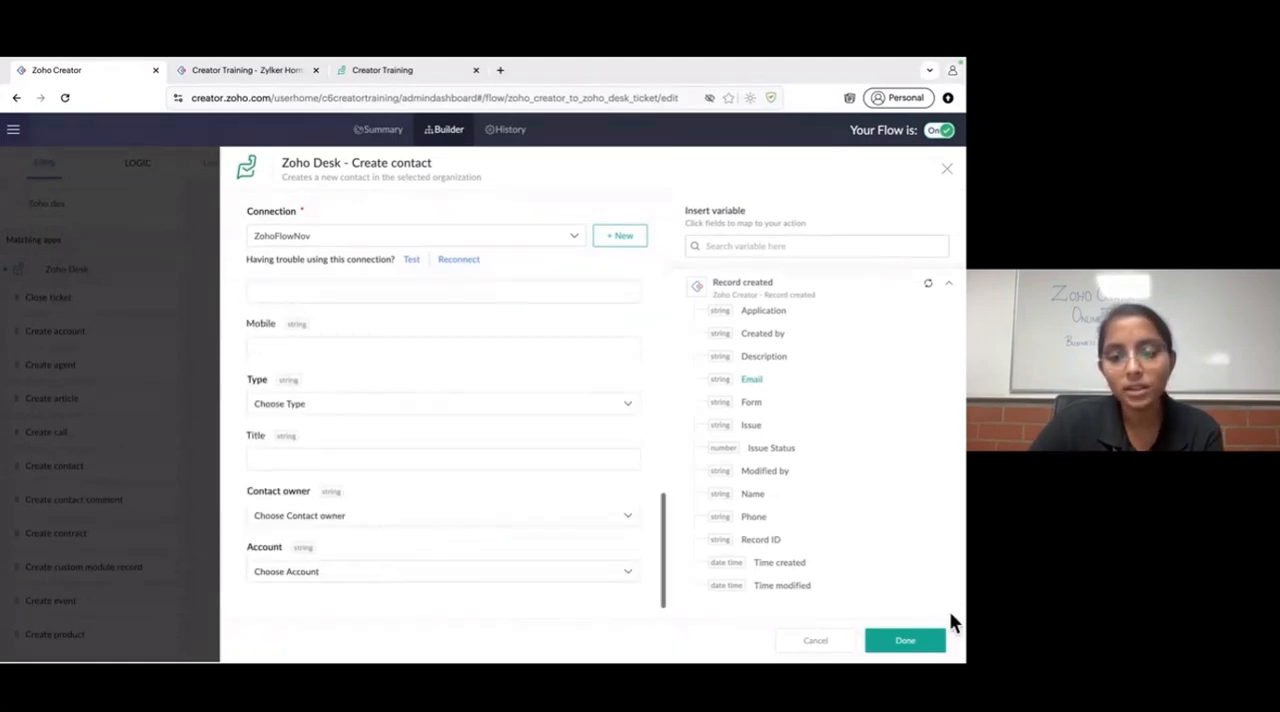
{"action": "scroll", "coordinate": [357, 454], "scroll_direction": "up", "scroll_amount": 2}
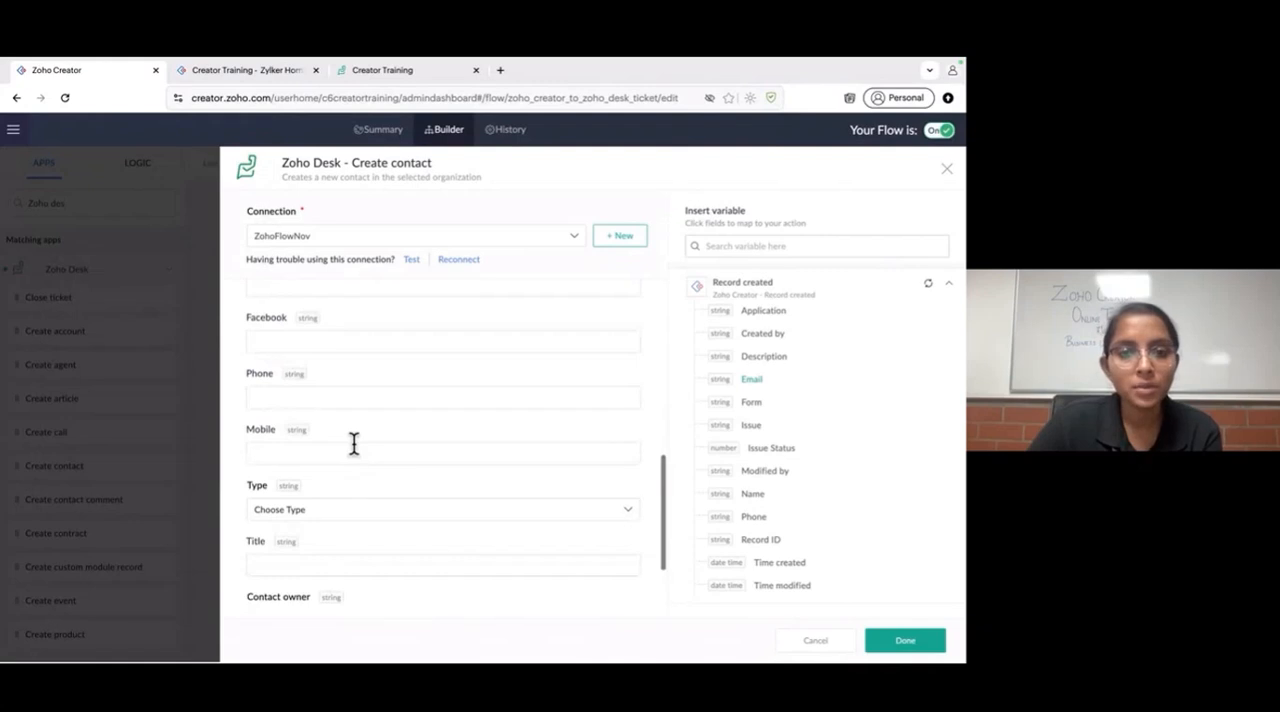
{"action": "scroll", "coordinate": [354, 443], "scroll_direction": "up", "scroll_amount": 2}
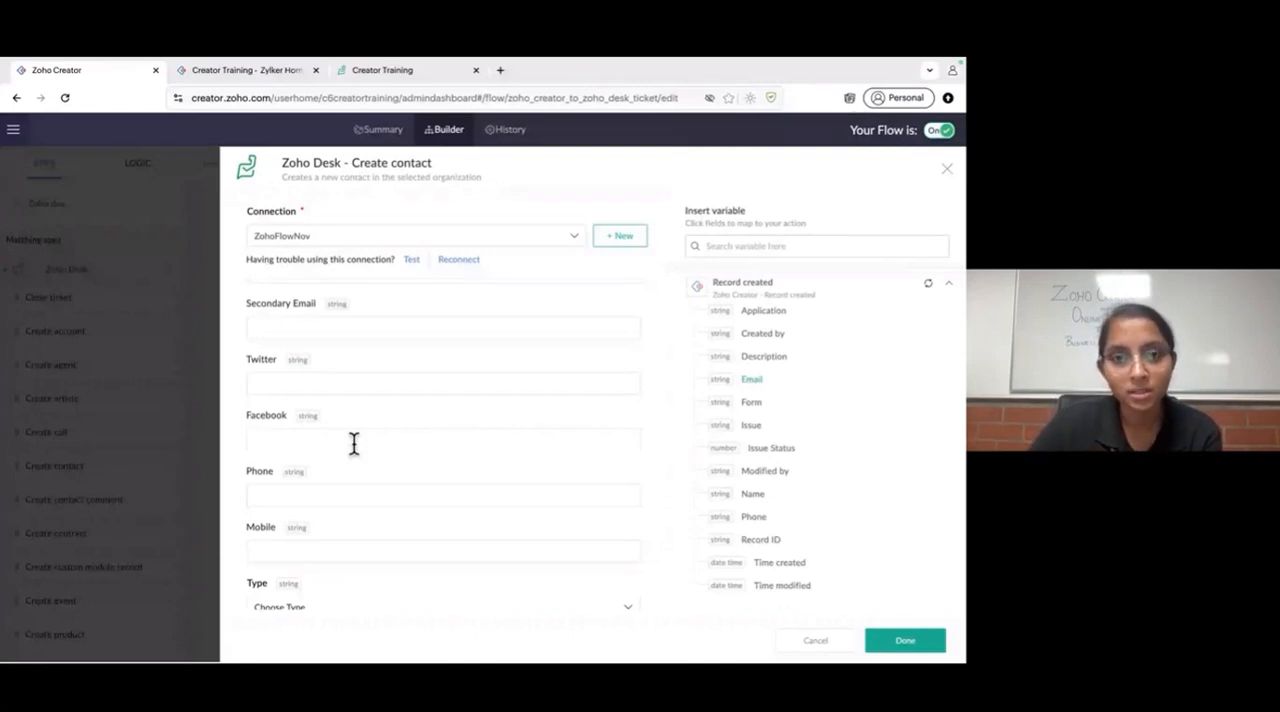
{"action": "scroll", "coordinate": [354, 443], "scroll_direction": "up", "scroll_amount": 5}
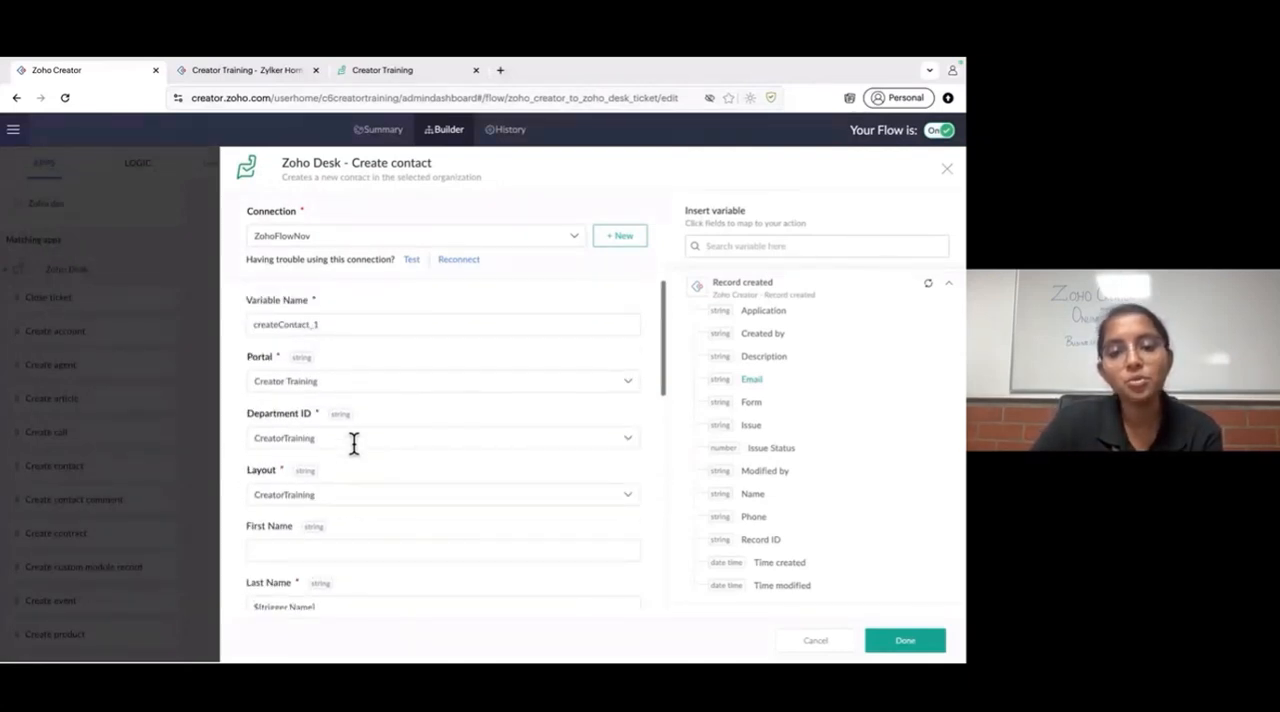
{"action": "scroll", "coordinate": [458, 500], "scroll_direction": "down", "scroll_amount": 10}
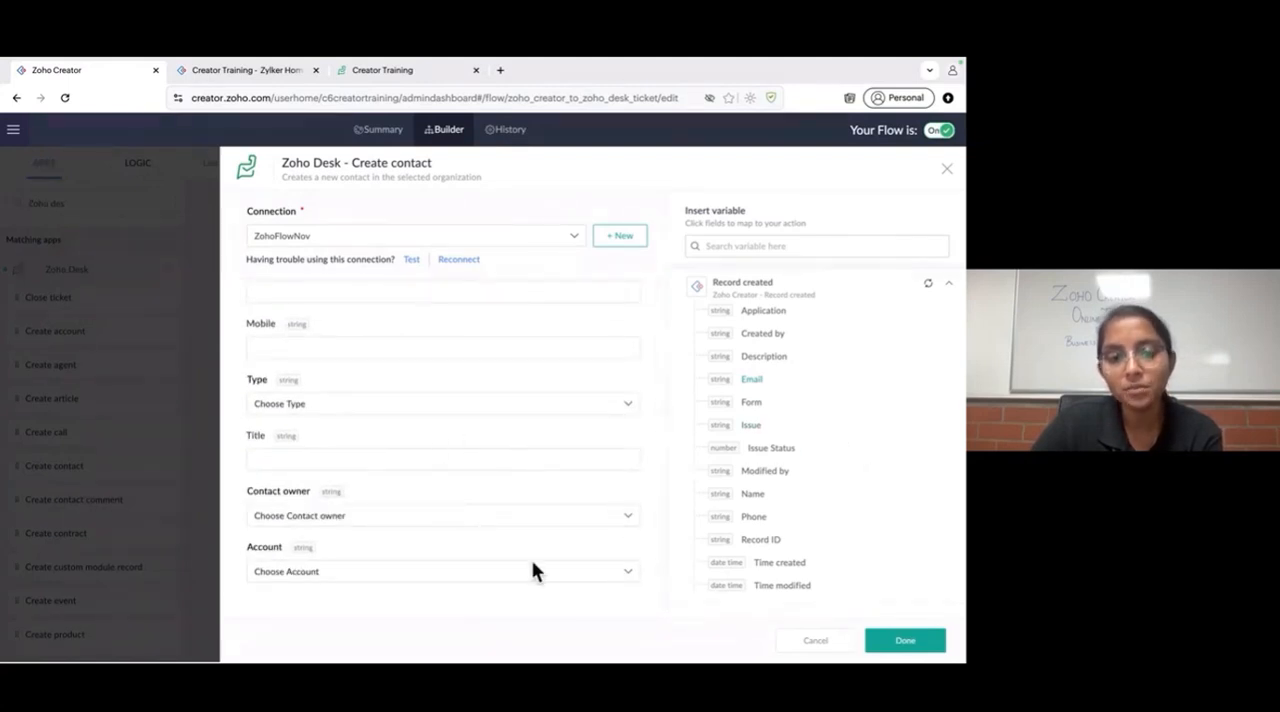
{"action": "left_click", "coordinate": [904, 642]}
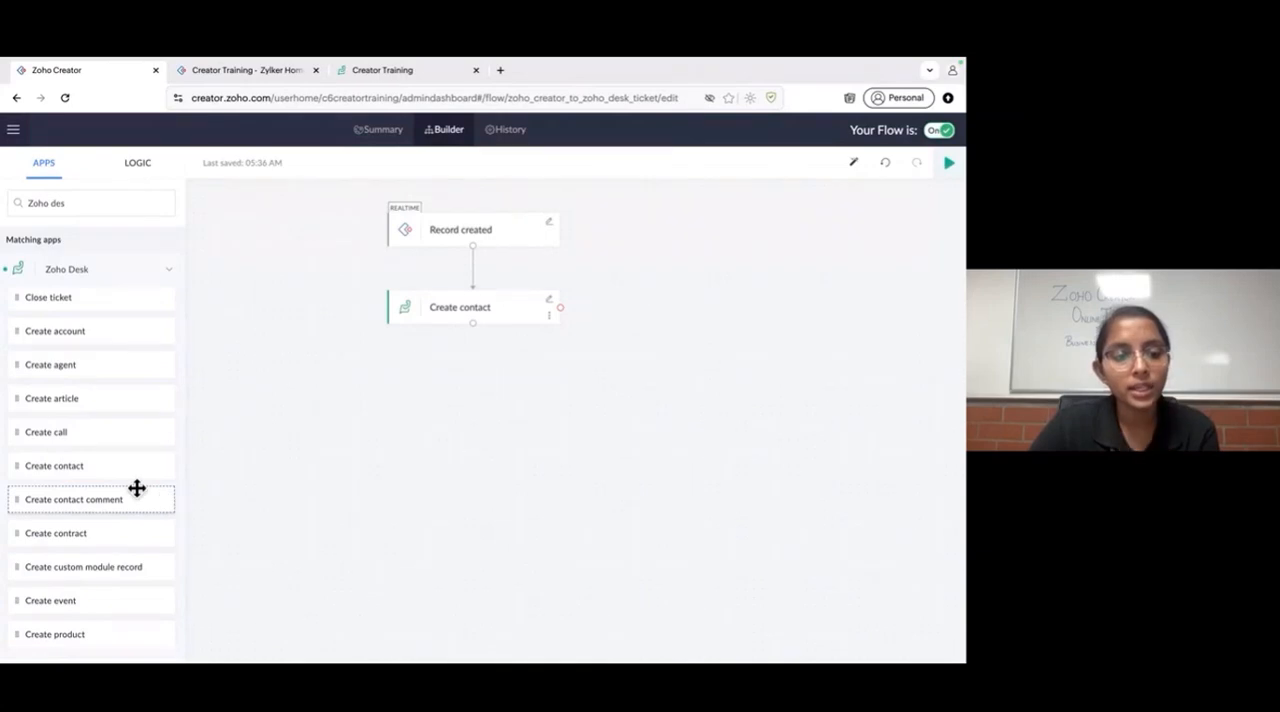
- Add a Zoho Desk Create ticket action below the Create contact action, using the ZohoFlowNov connection
{"action": "scroll", "coordinate": [133, 485], "scroll_direction": "down", "scroll_amount": 5}
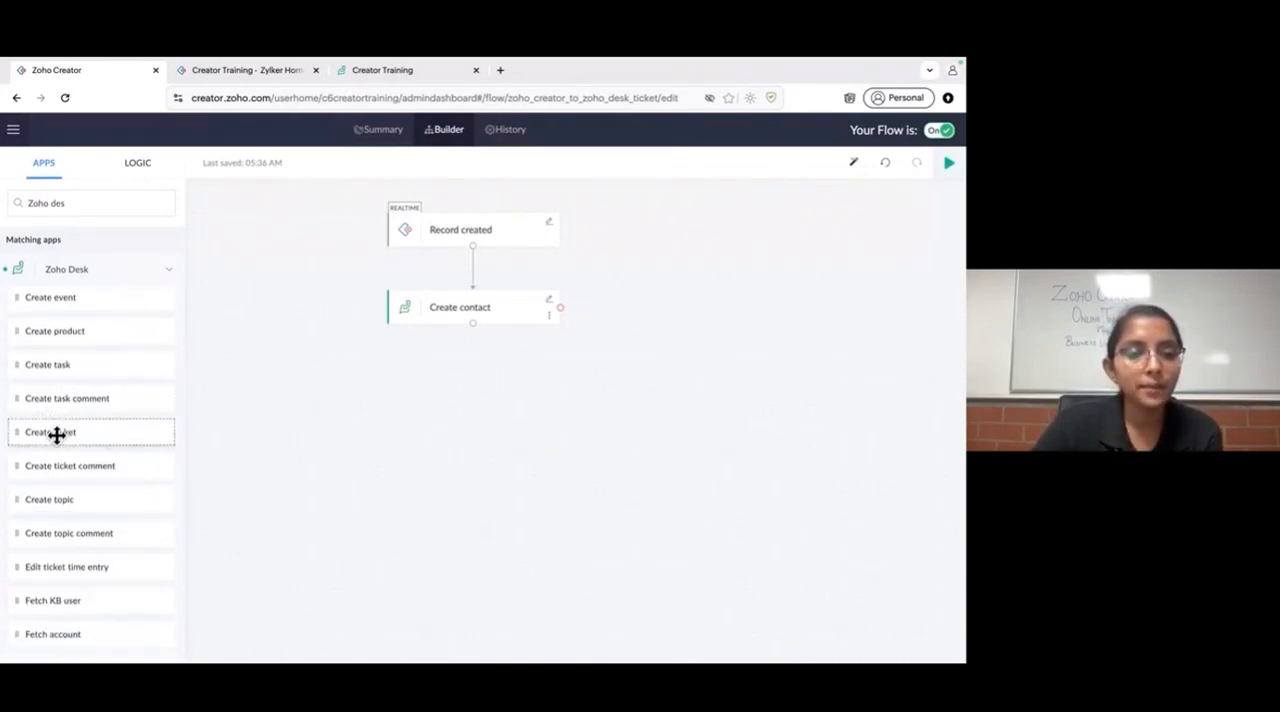
{"action": "left_click_drag", "start_coordinate": [57, 434], "coordinate": [470, 418]}
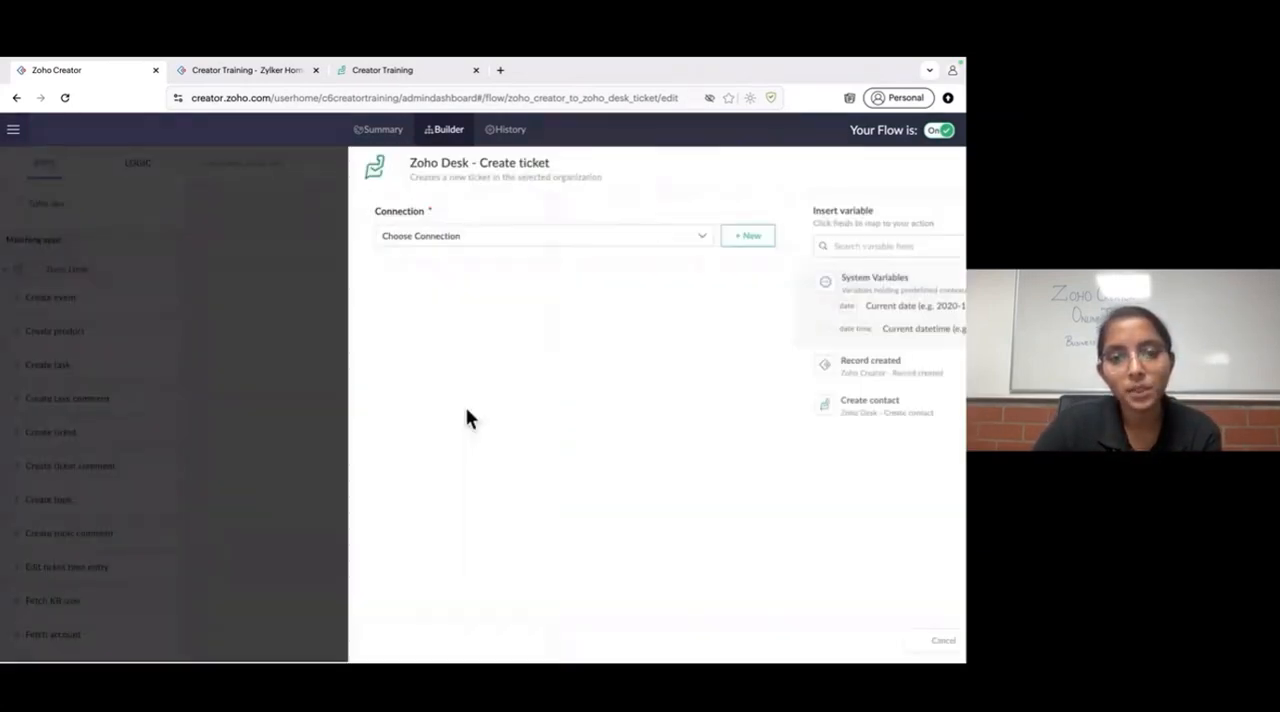
{"action": "left_click", "coordinate": [491, 236]}
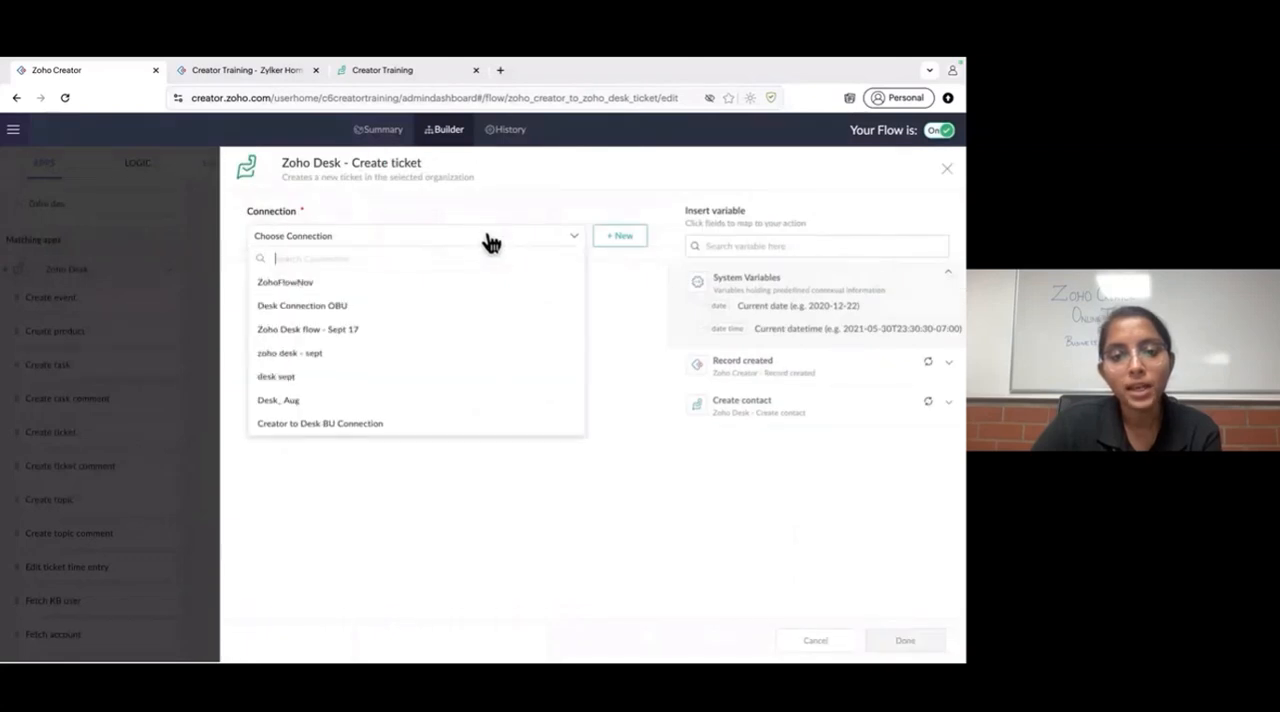
{"action": "left_click", "coordinate": [433, 288]}
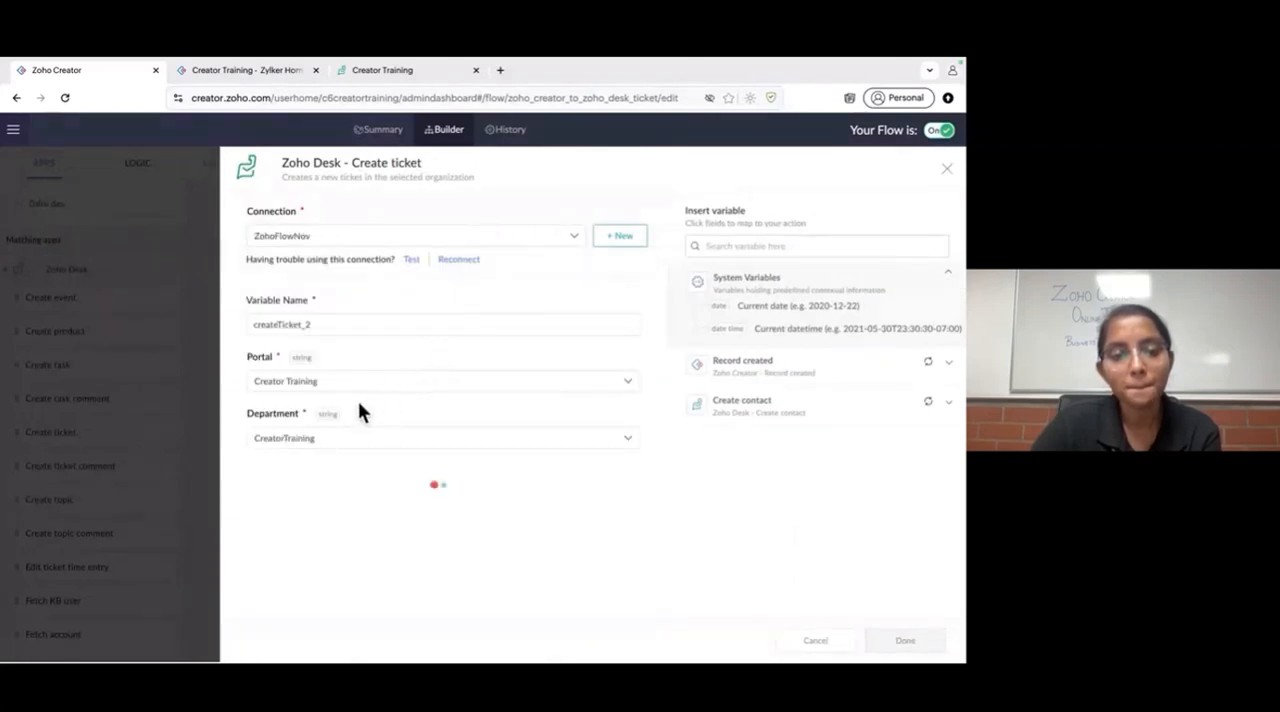
{"action": "scroll", "coordinate": [334, 447], "scroll_direction": "down", "scroll_amount": 3}
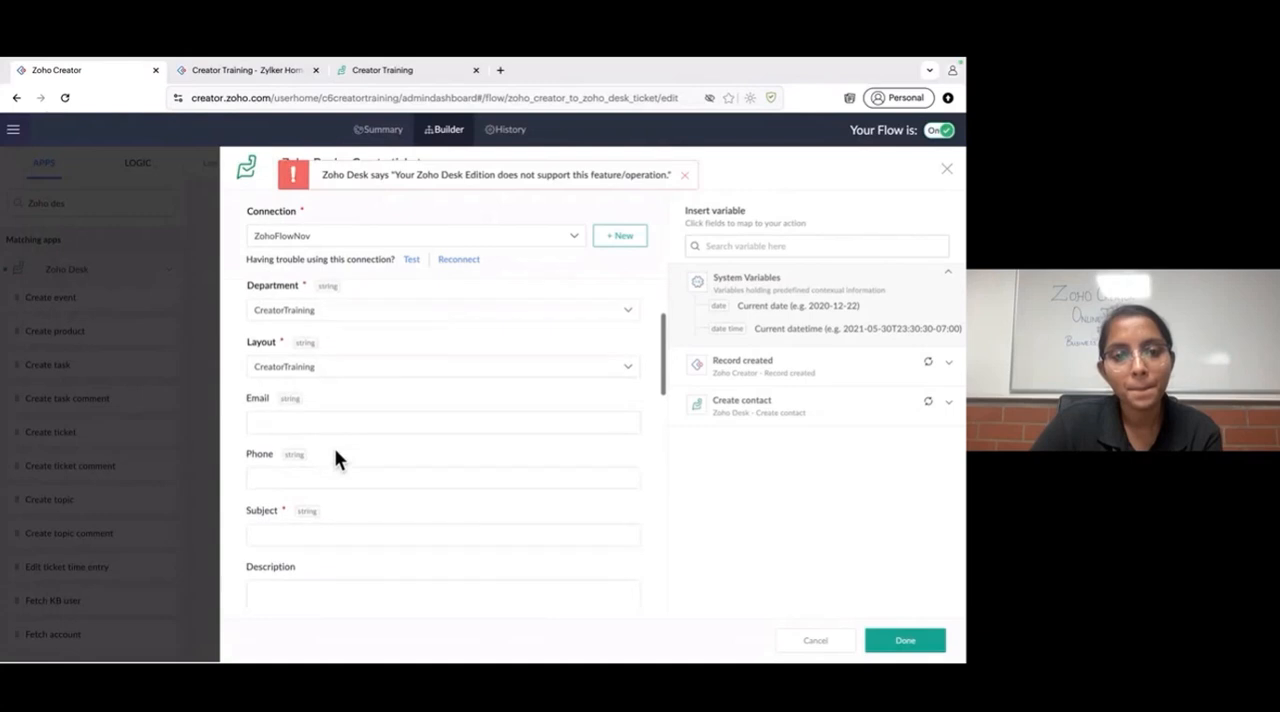
{"action": "left_click", "coordinate": [684, 175]}
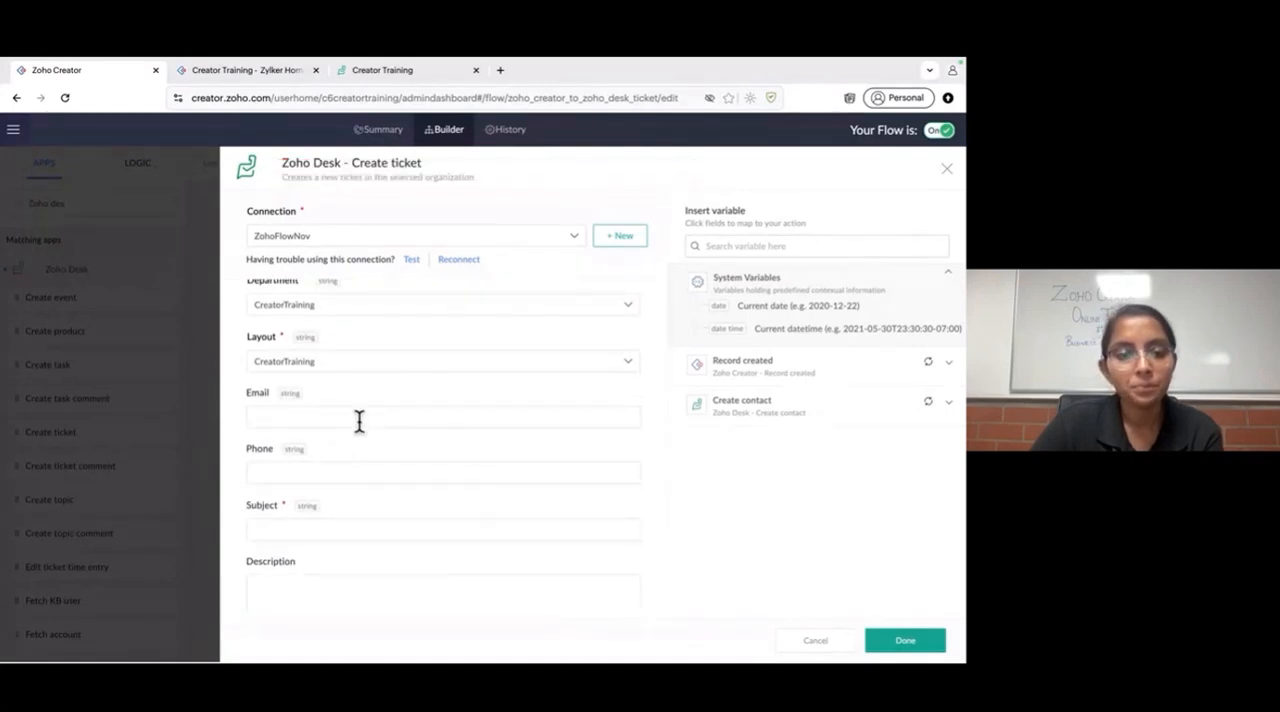
- Map the ticket's Email to the trigger's Email variable and its Subject to the trigger's Issue variable
{"action": "scroll", "coordinate": [359, 420], "scroll_direction": "down", "scroll_amount": 1}
{"action": "scroll", "coordinate": [359, 420], "scroll_direction": "down", "scroll_amount": 1}
{"action": "scroll", "coordinate": [354, 400], "scroll_direction": "up", "scroll_amount": 1}
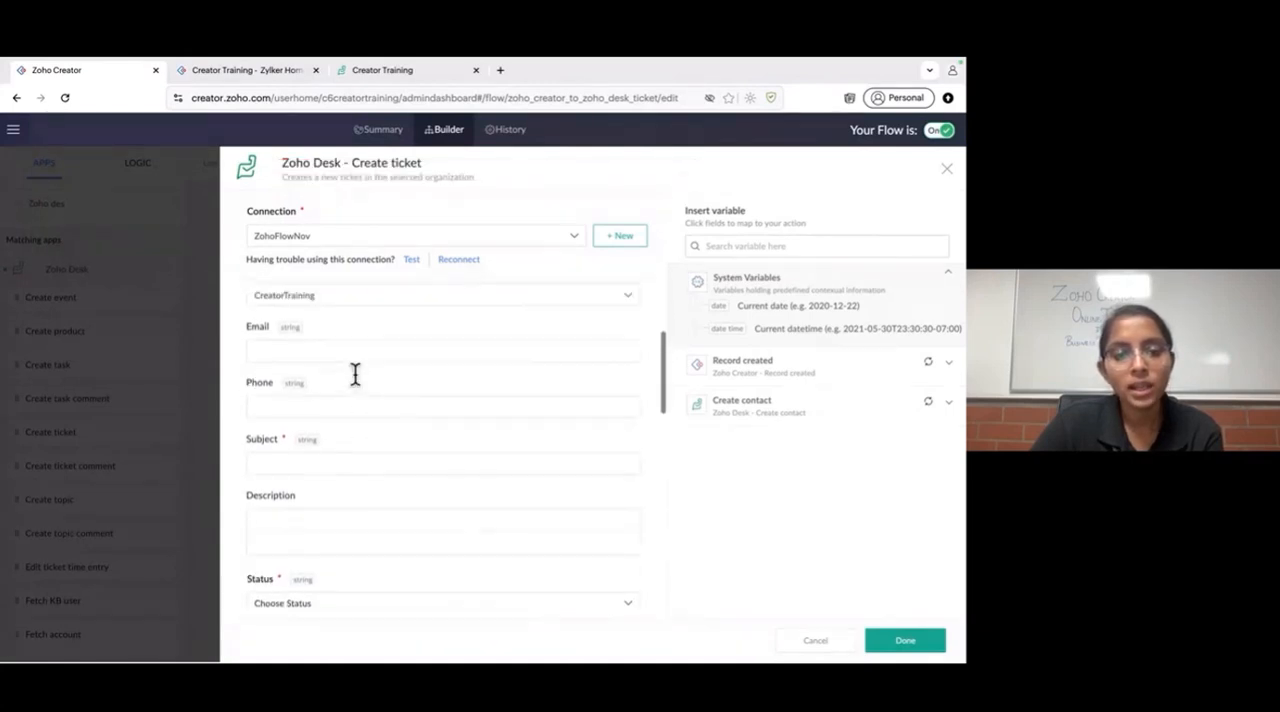
{"action": "left_click", "coordinate": [355, 373]}
{"action": "left_click", "coordinate": [820, 410]}
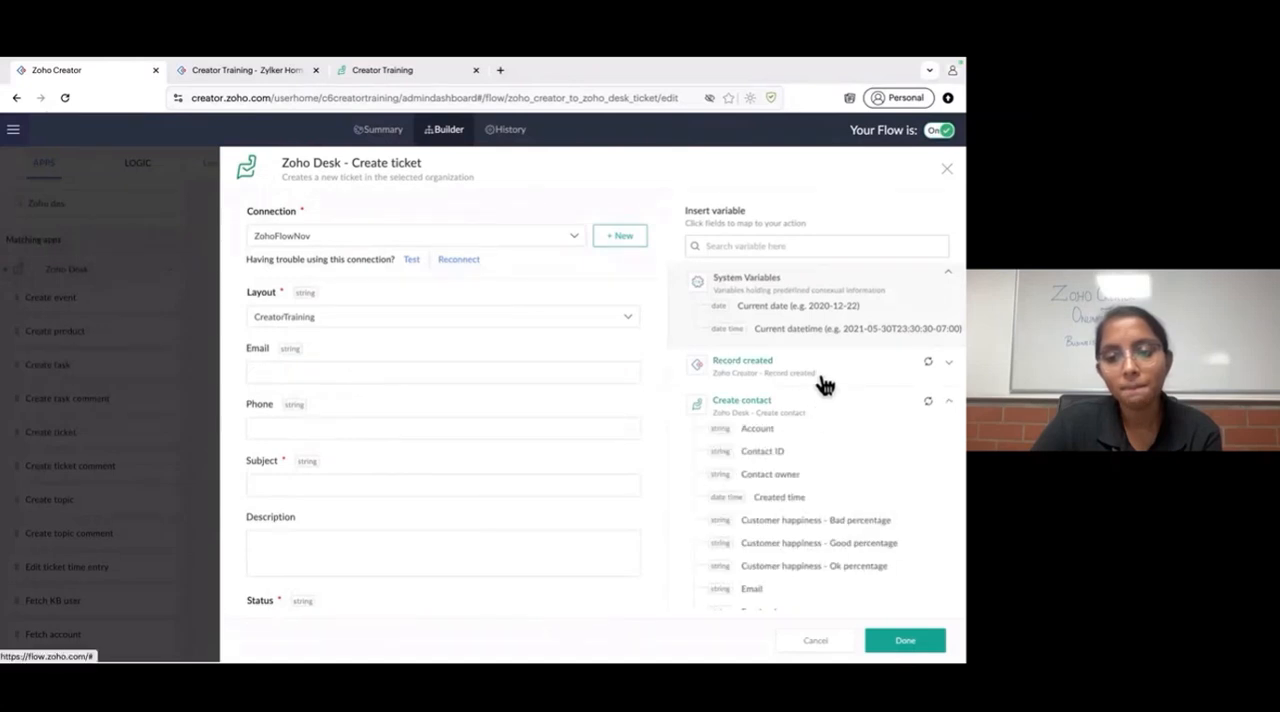
{"action": "left_click", "coordinate": [823, 382]}
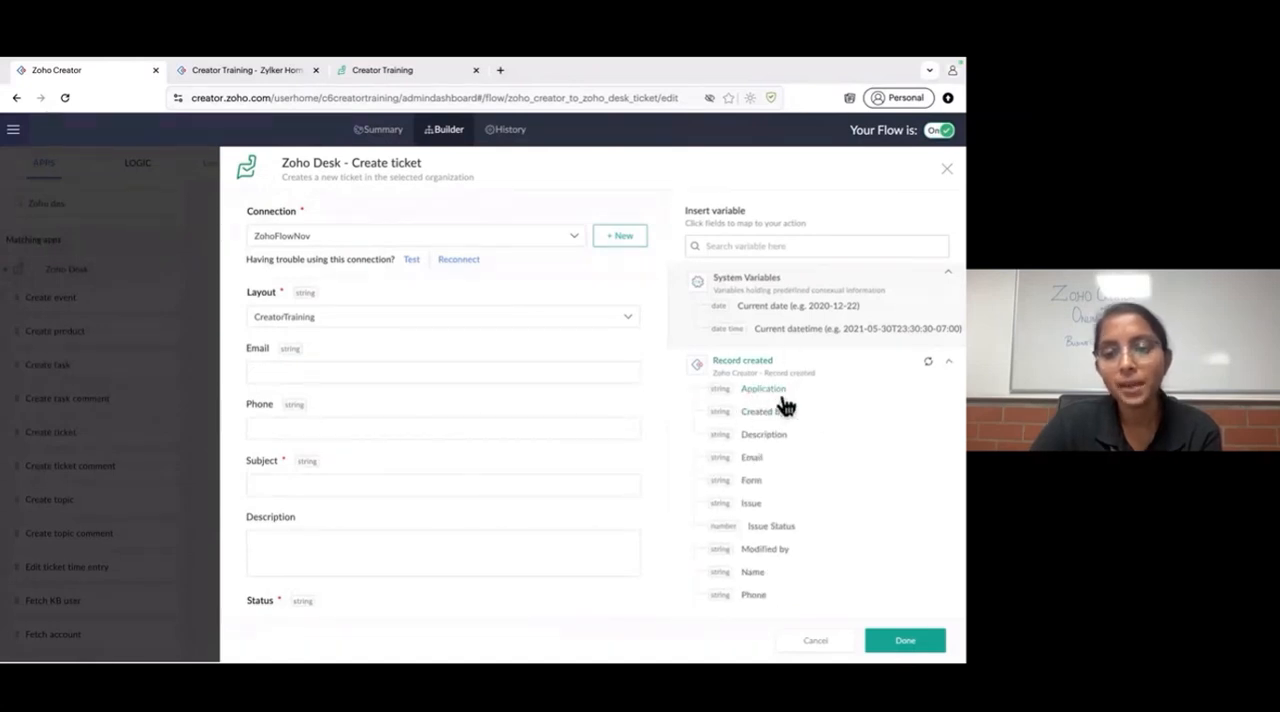
{"action": "scroll", "coordinate": [795, 452], "scroll_direction": "down", "scroll_amount": 1}
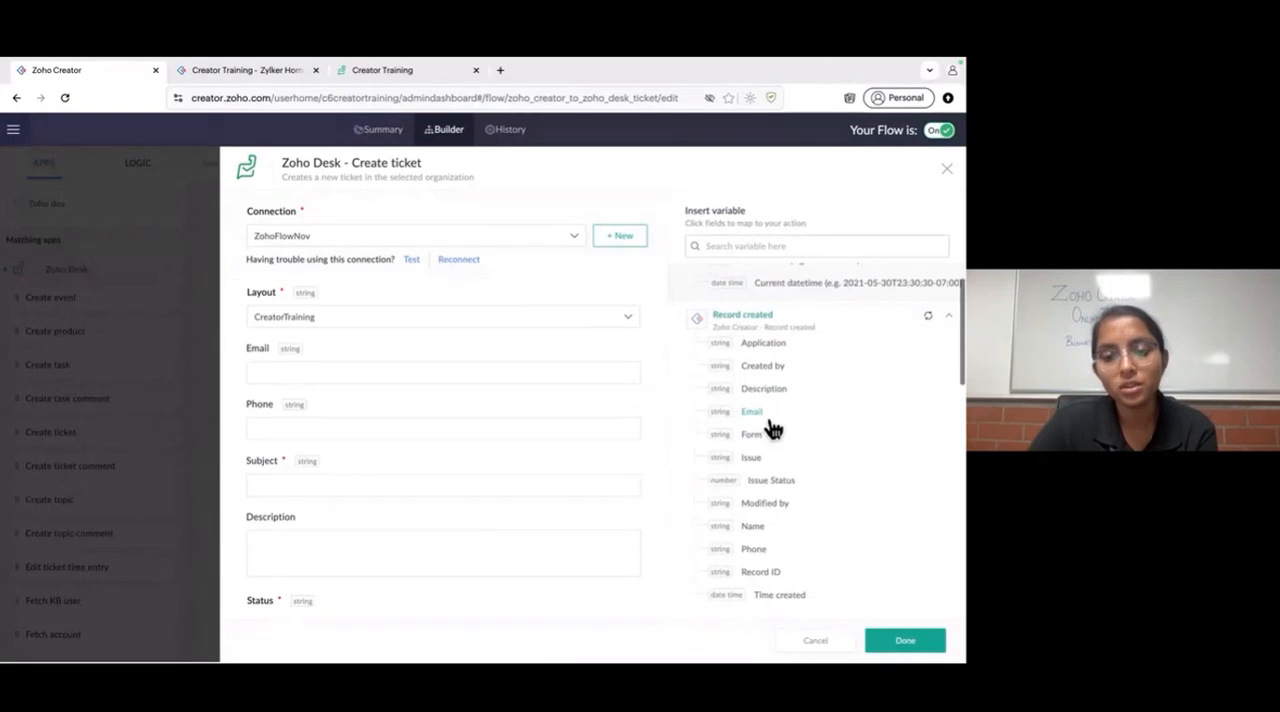
{"action": "left_click", "coordinate": [770, 418]}
{"action": "left_click", "coordinate": [395, 480]}
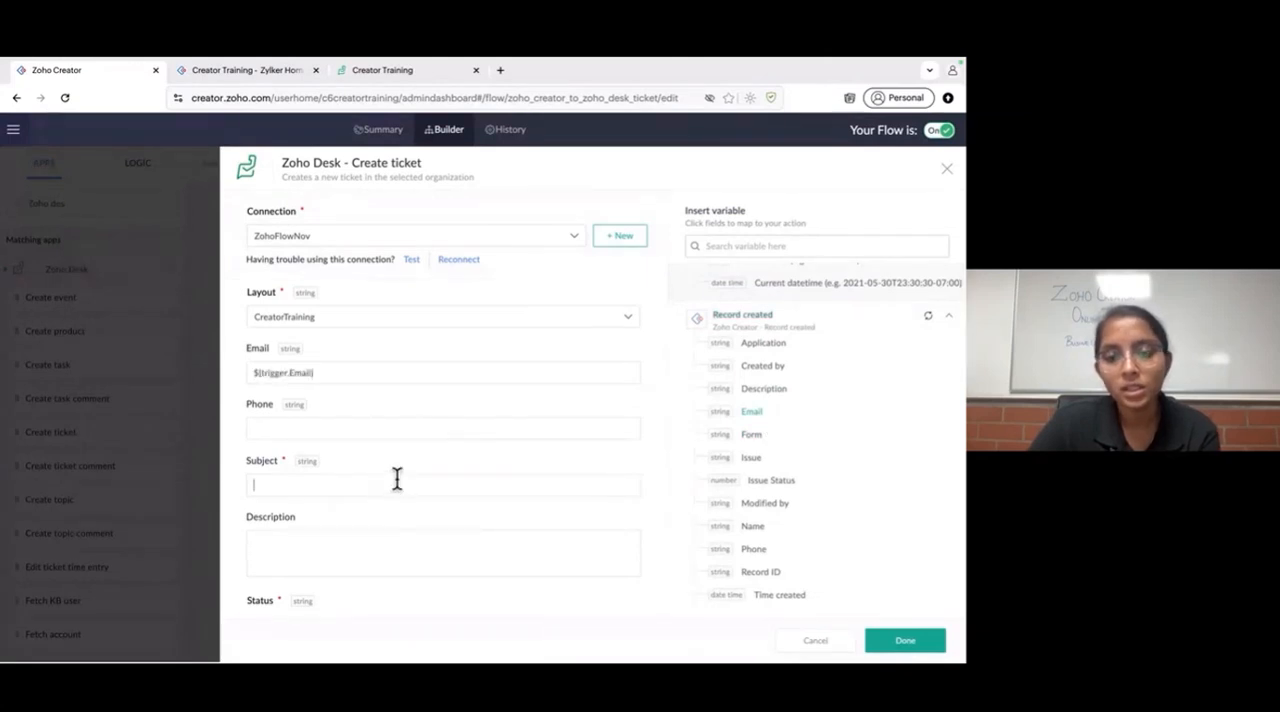
{"action": "left_click", "coordinate": [760, 458]}
- Map the ticket's Description to the trigger's Description variable and set its Status to Open
{"action": "scroll", "coordinate": [389, 549], "scroll_direction": "down", "scroll_amount": 4}
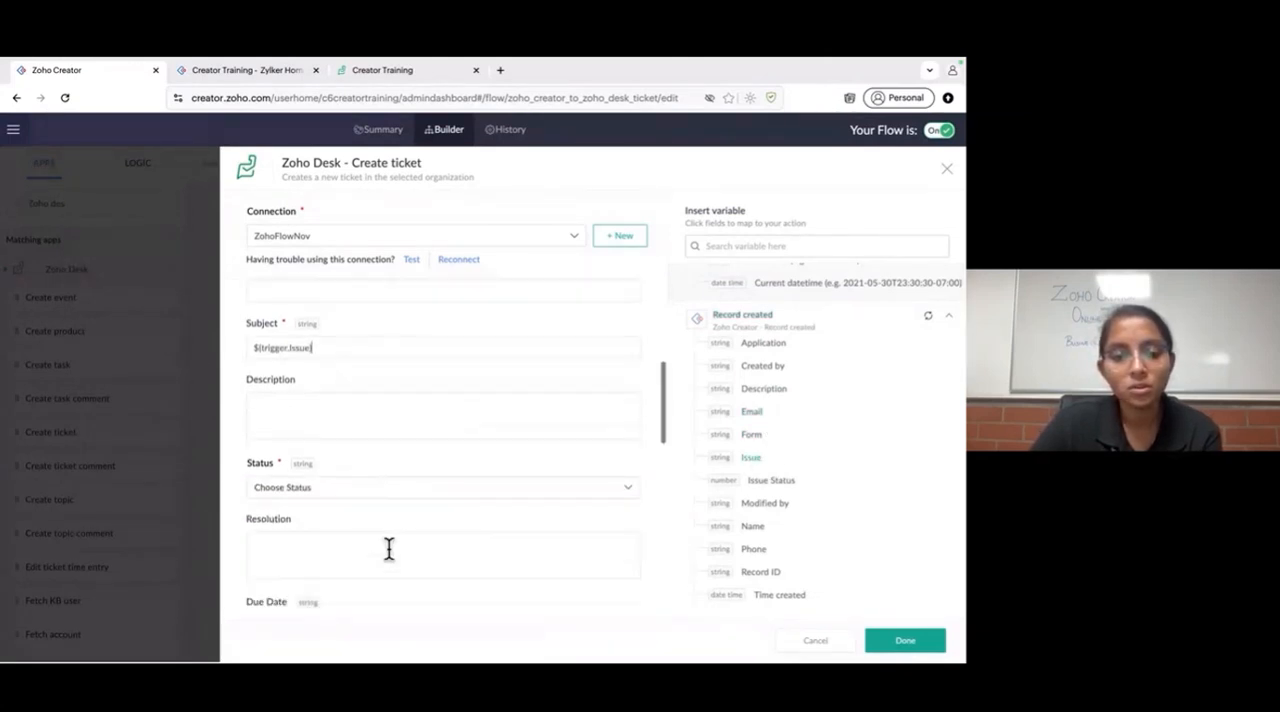
{"action": "left_click", "coordinate": [400, 366]}
{"action": "left_click", "coordinate": [772, 391]}
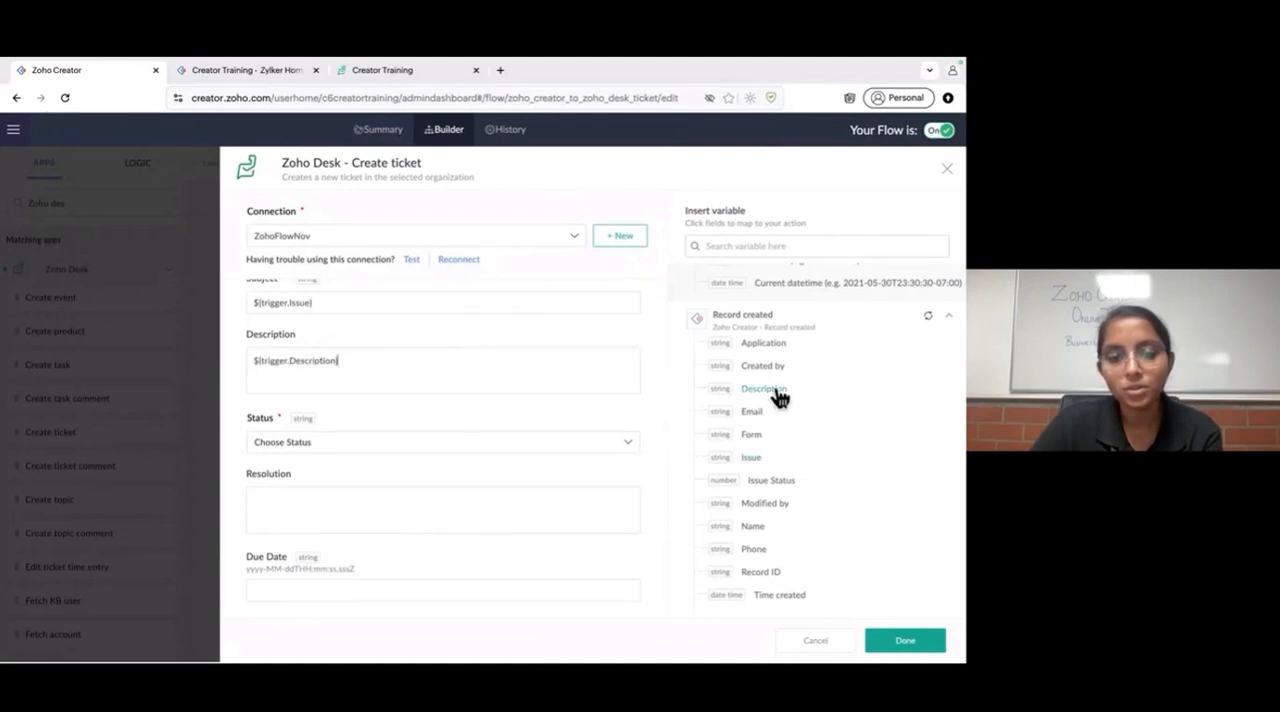
{"action": "left_click", "coordinate": [412, 456]}
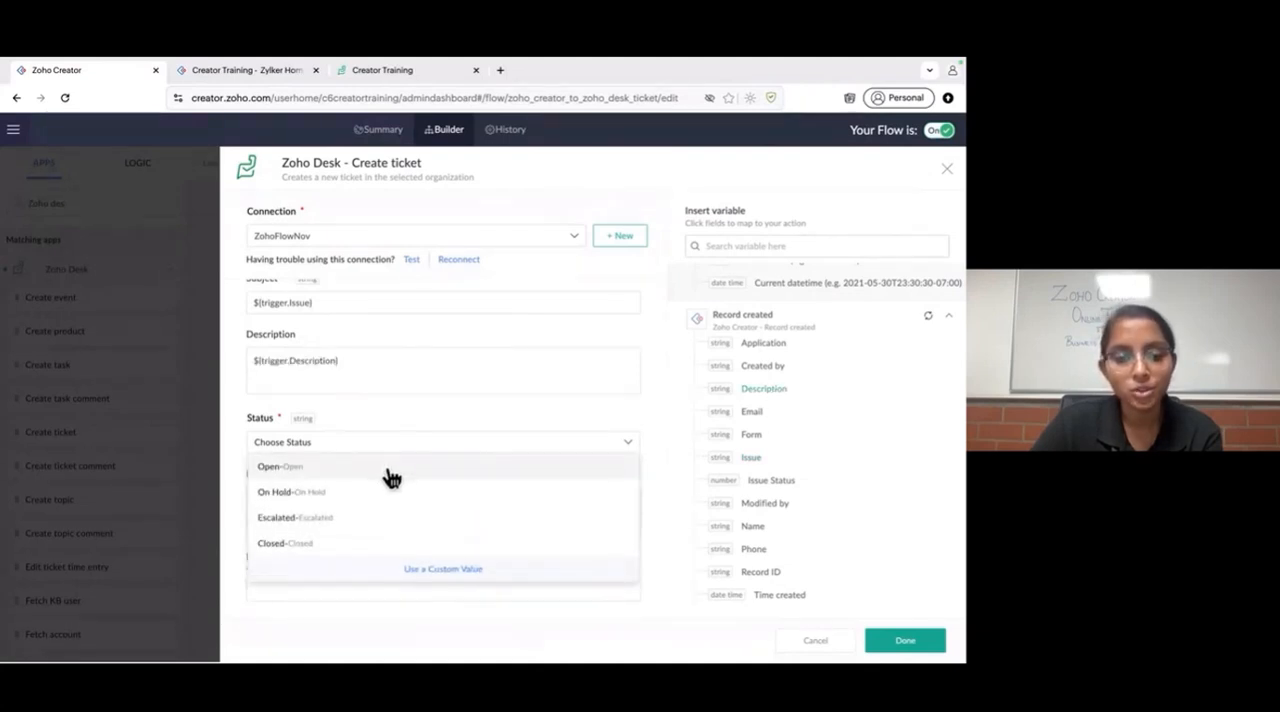
{"action": "left_click", "coordinate": [388, 474]}
{"action": "scroll", "coordinate": [391, 458], "scroll_direction": "down", "scroll_amount": 3}
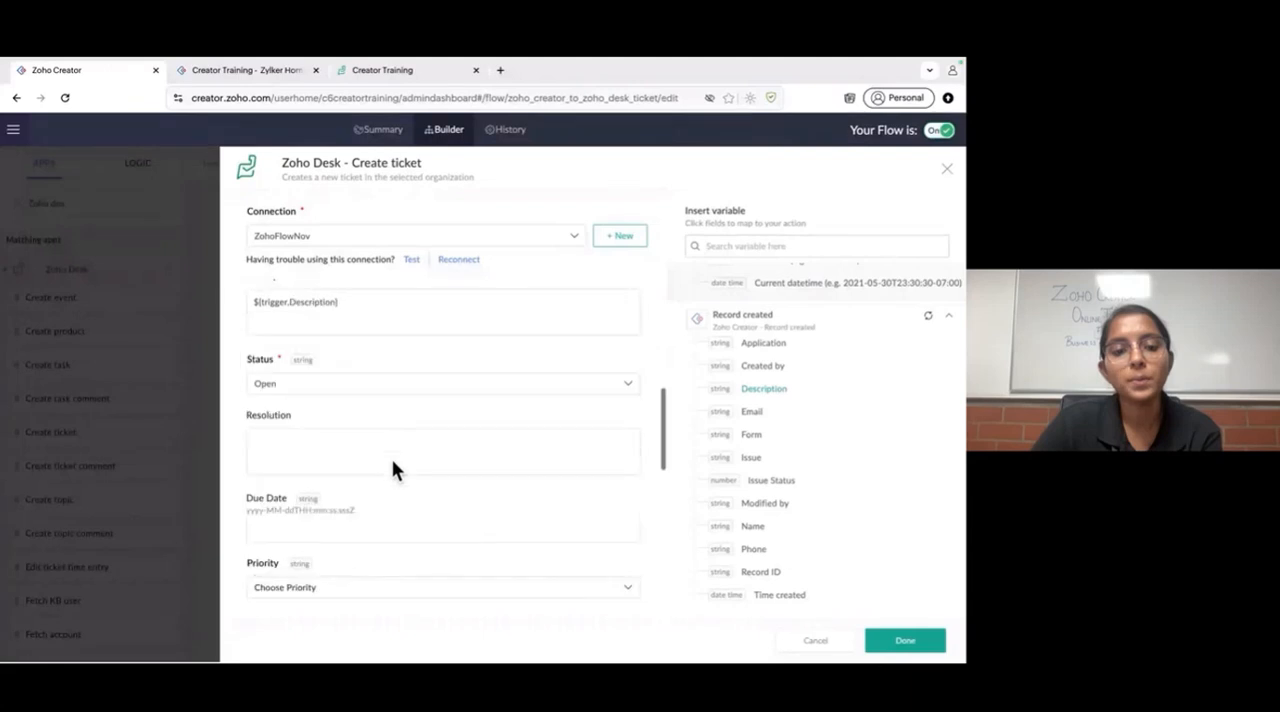
- Check the ticket's Resolution, Due Date and Priority fields, including the priority options, and leave them unset
{"action": "left_click", "coordinate": [371, 453]}
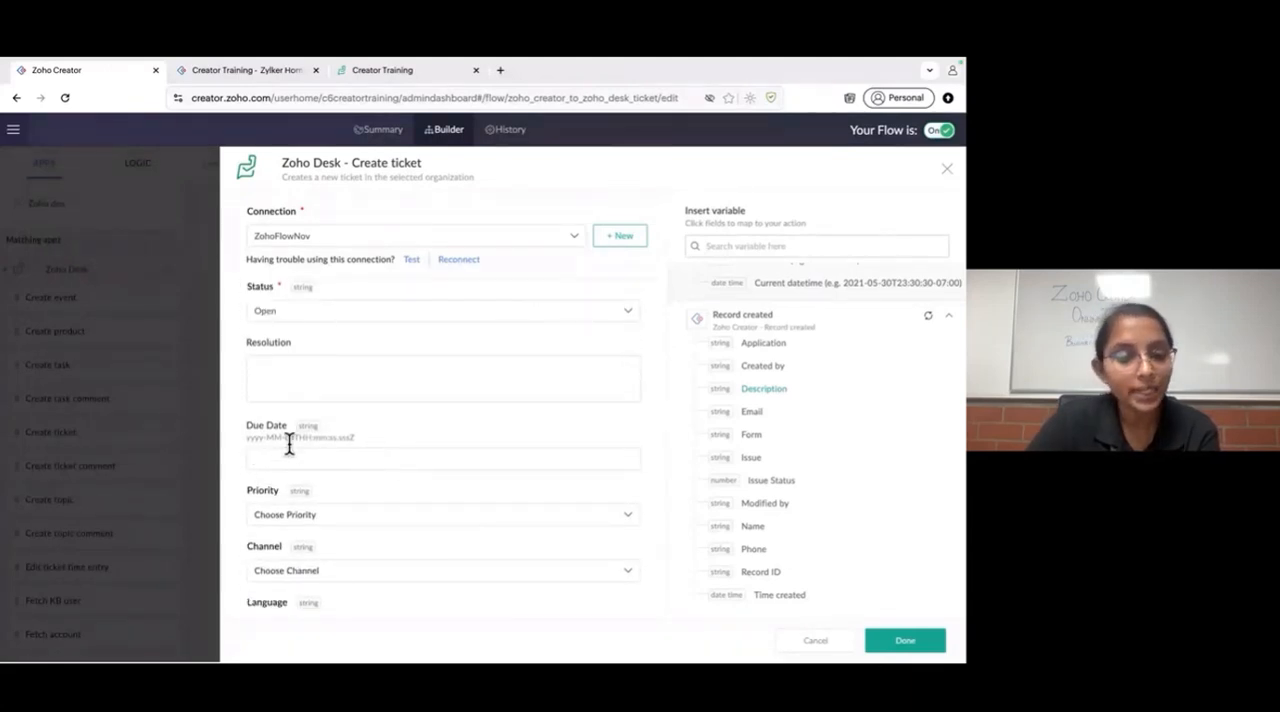
{"action": "scroll", "coordinate": [371, 482], "scroll_direction": "down", "scroll_amount": 1}
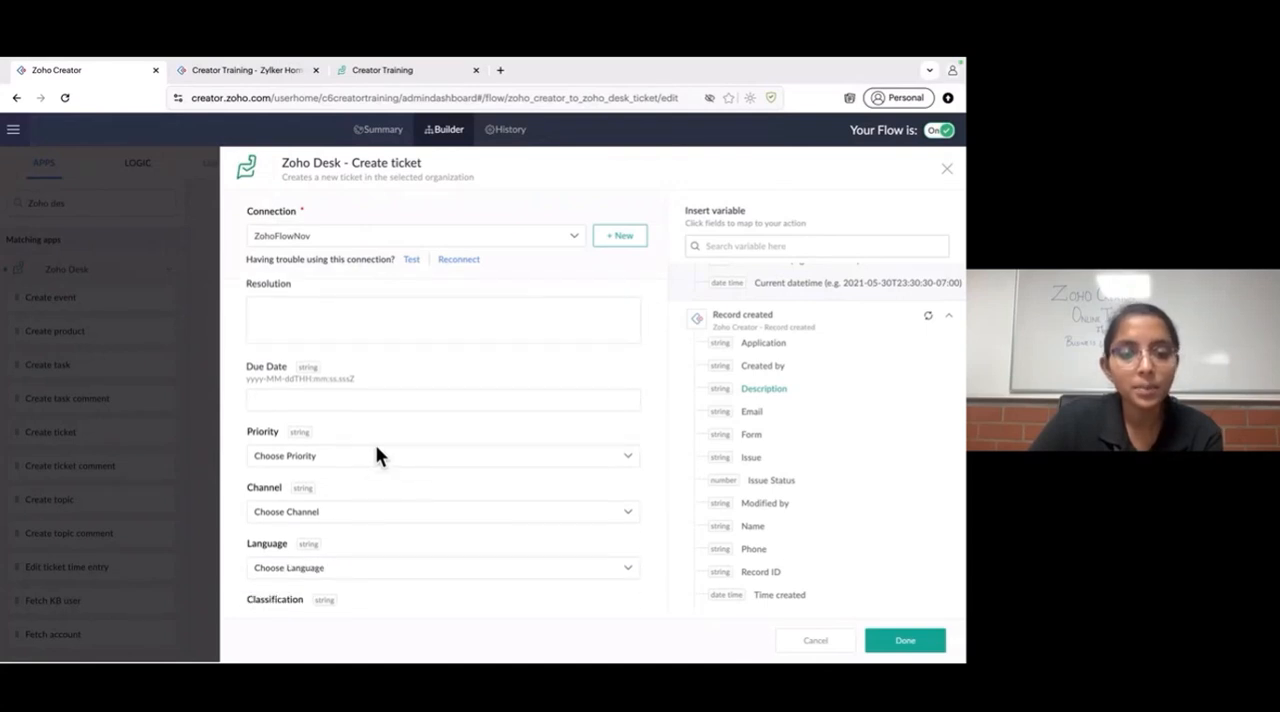
{"action": "left_click", "coordinate": [375, 455]}
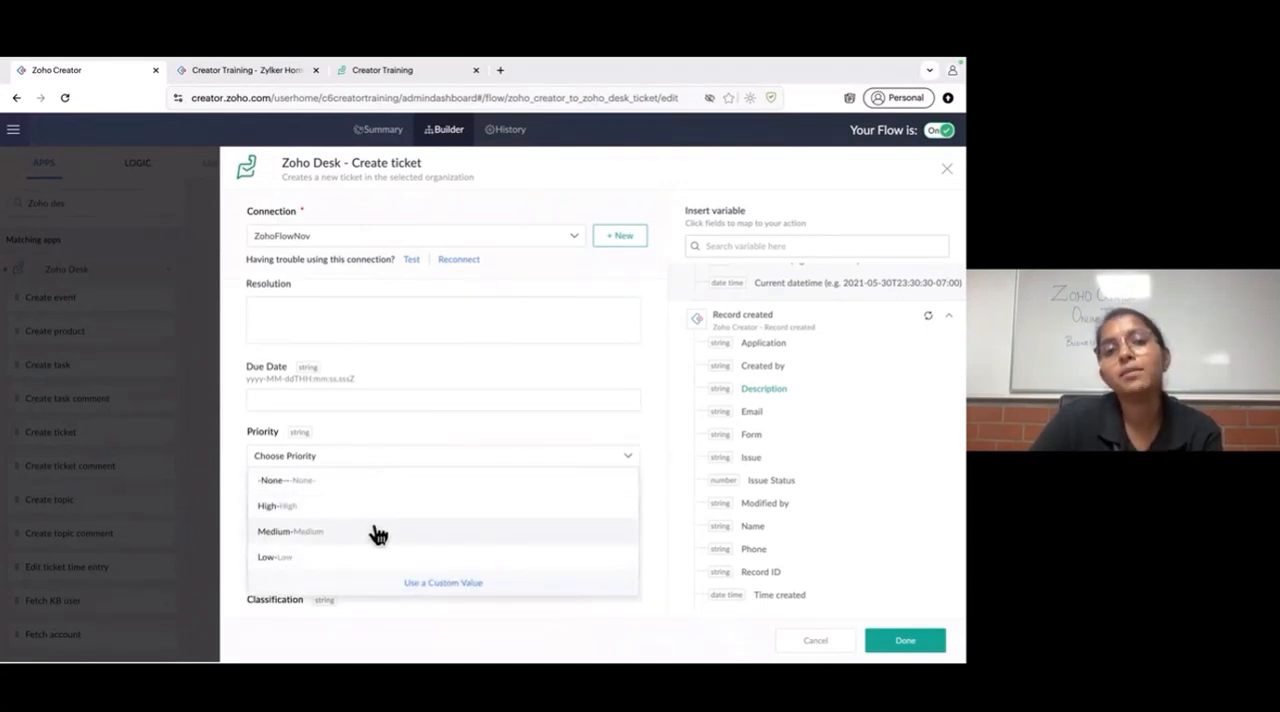
{"action": "left_click", "coordinate": [480, 389]}
{"action": "scroll", "coordinate": [428, 538], "scroll_direction": "down", "scroll_amount": 4}
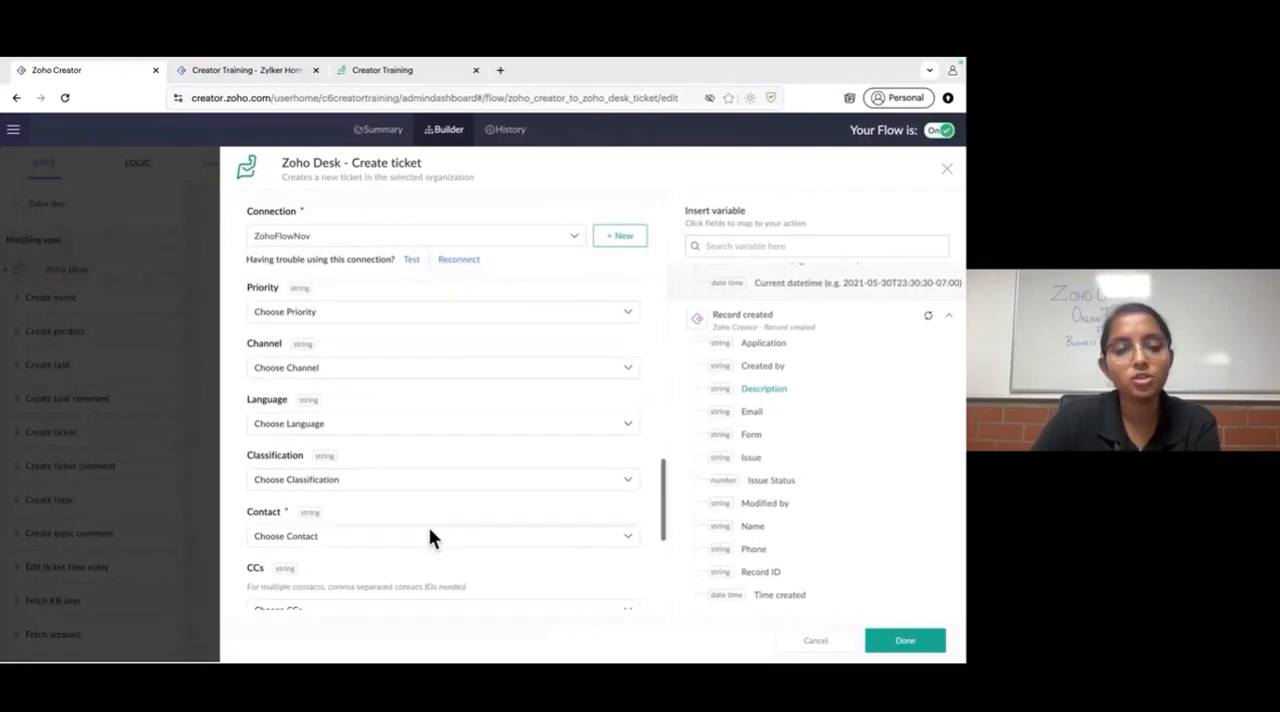
- Examine the existing contacts offered for the ticket's Contact field and the variable groups of the Record created and Create contact steps
{"action": "left_click", "coordinate": [458, 384]}
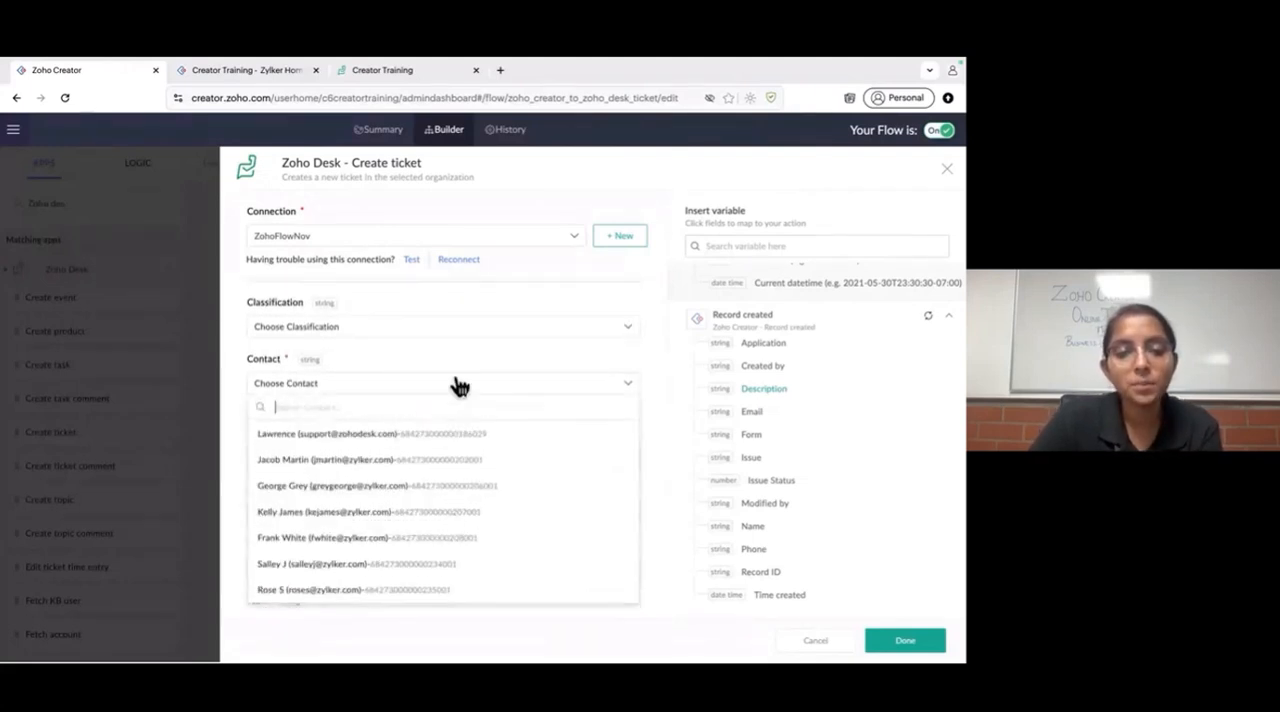
{"action": "scroll", "coordinate": [421, 506], "scroll_direction": "down", "scroll_amount": 2}
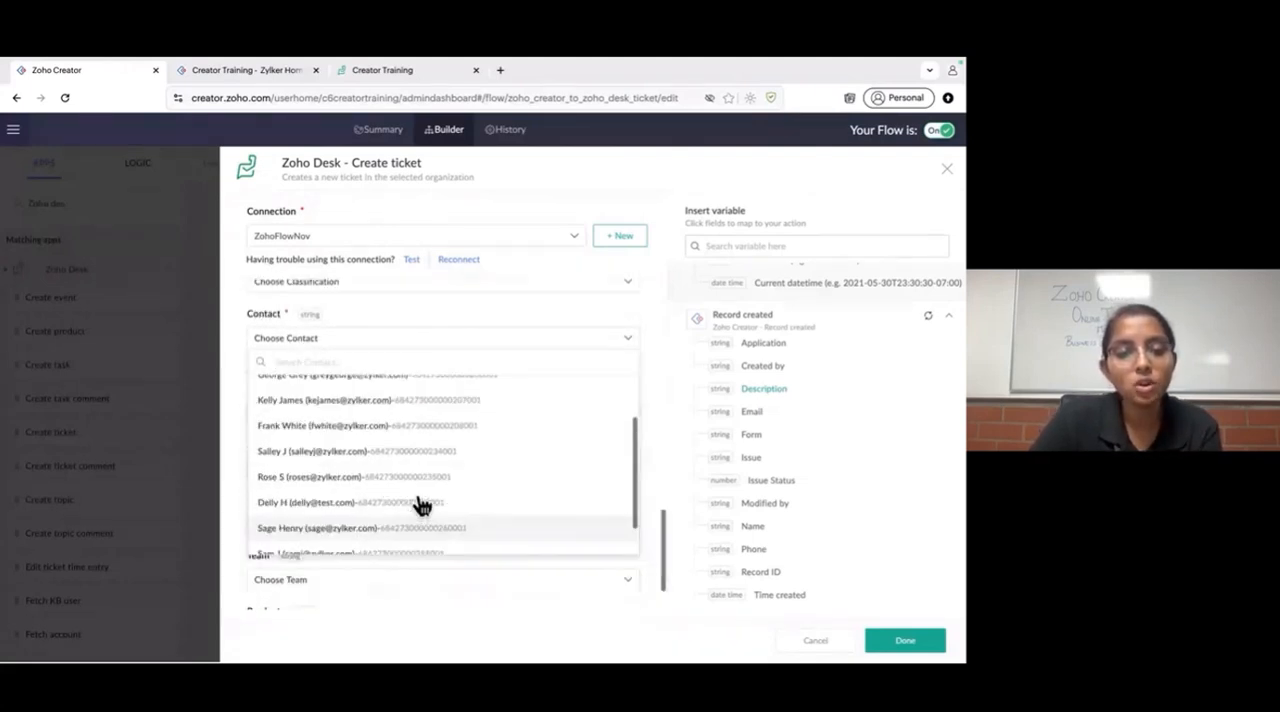
{"action": "scroll", "coordinate": [421, 506], "scroll_direction": "up", "scroll_amount": 3}
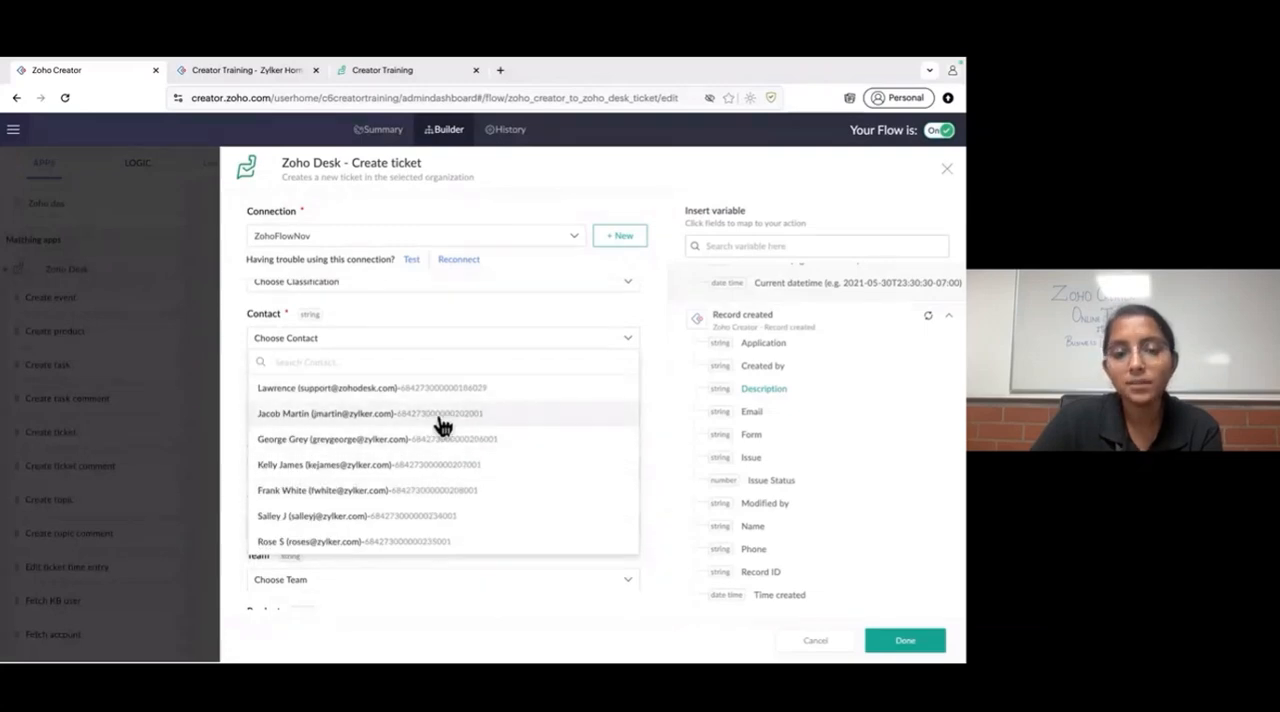
{"action": "scroll", "coordinate": [441, 425], "scroll_direction": "down", "scroll_amount": 2}
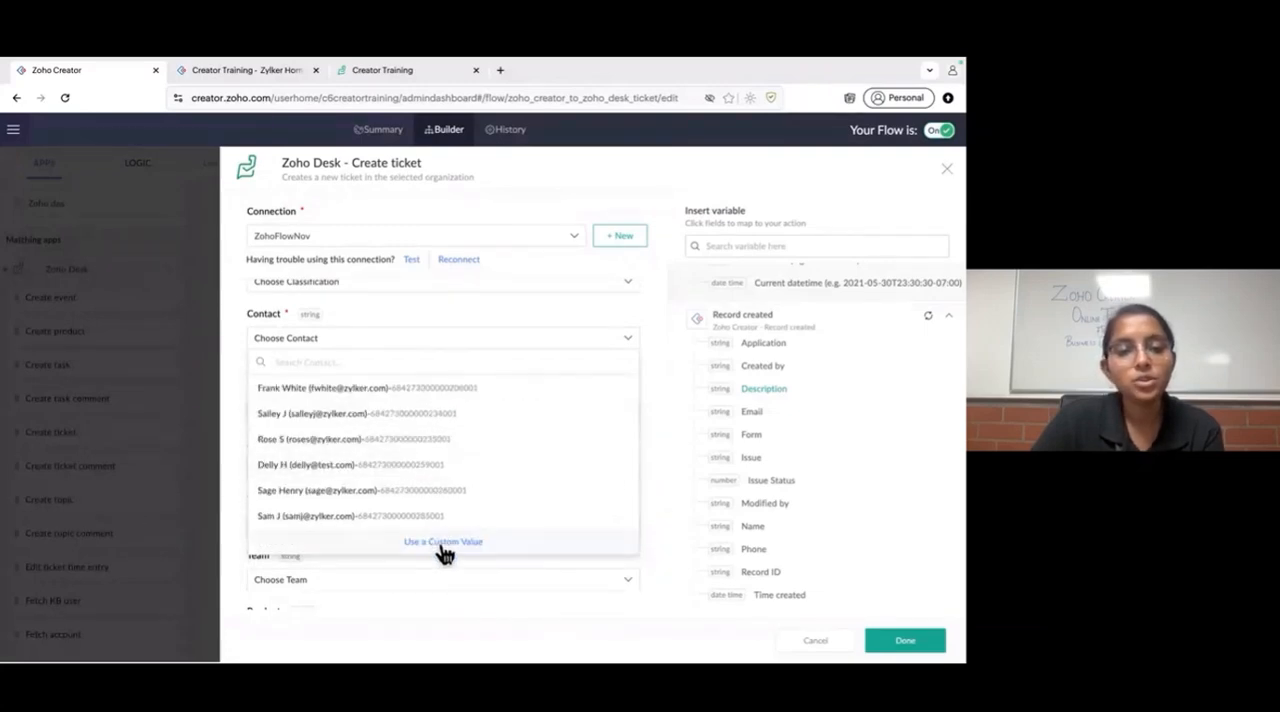
{"action": "left_click", "coordinate": [826, 316]}
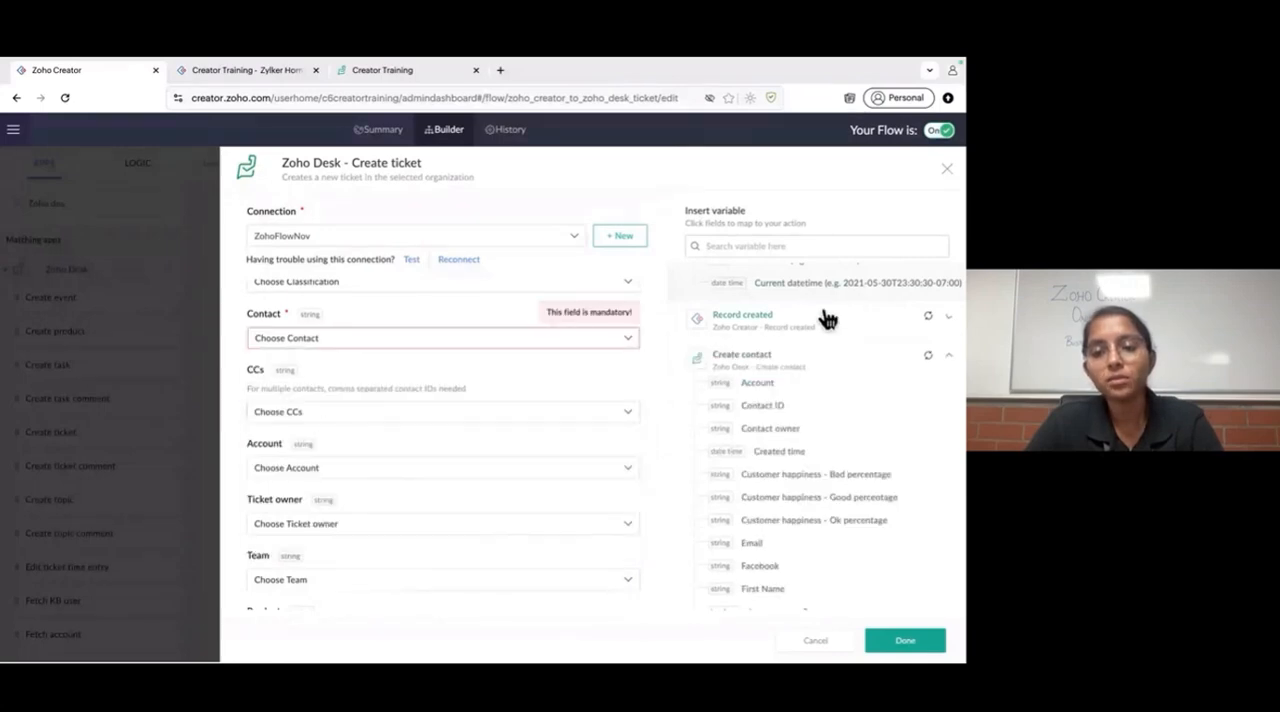
{"action": "left_click", "coordinate": [716, 322]}
{"action": "left_click", "coordinate": [714, 318]}
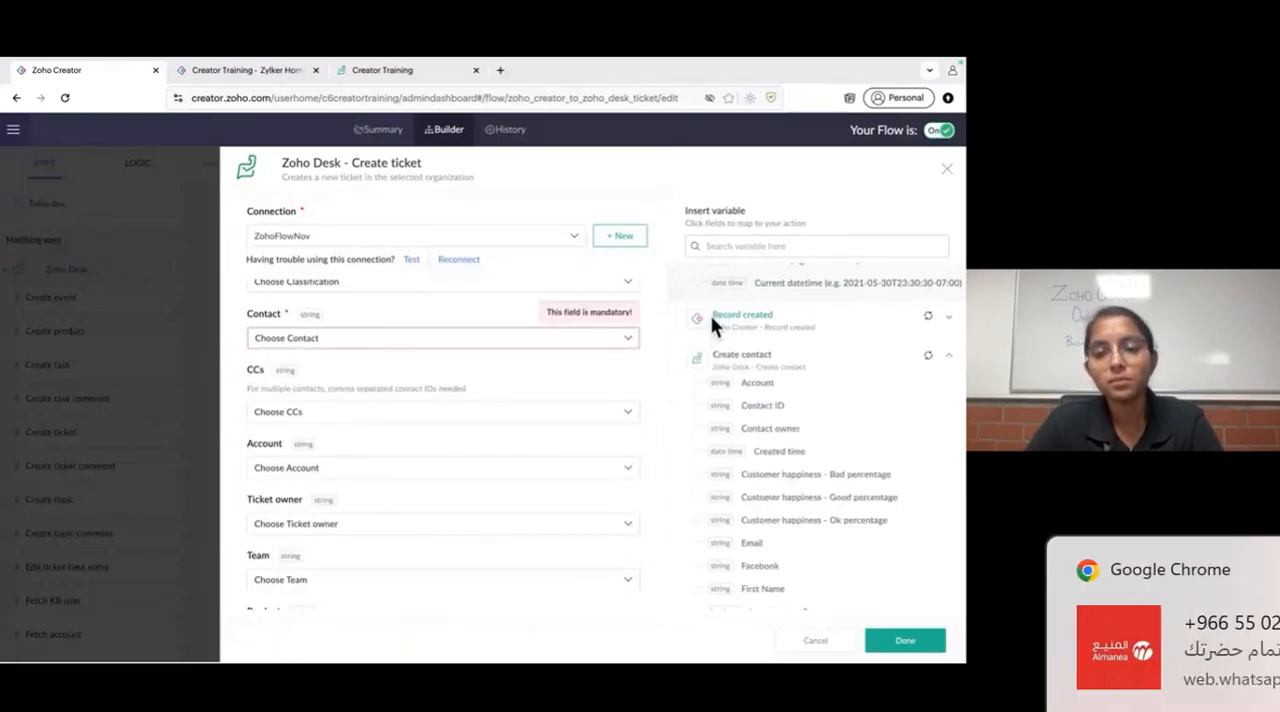
{"action": "left_click", "coordinate": [697, 368]}
{"action": "left_click", "coordinate": [695, 364]}
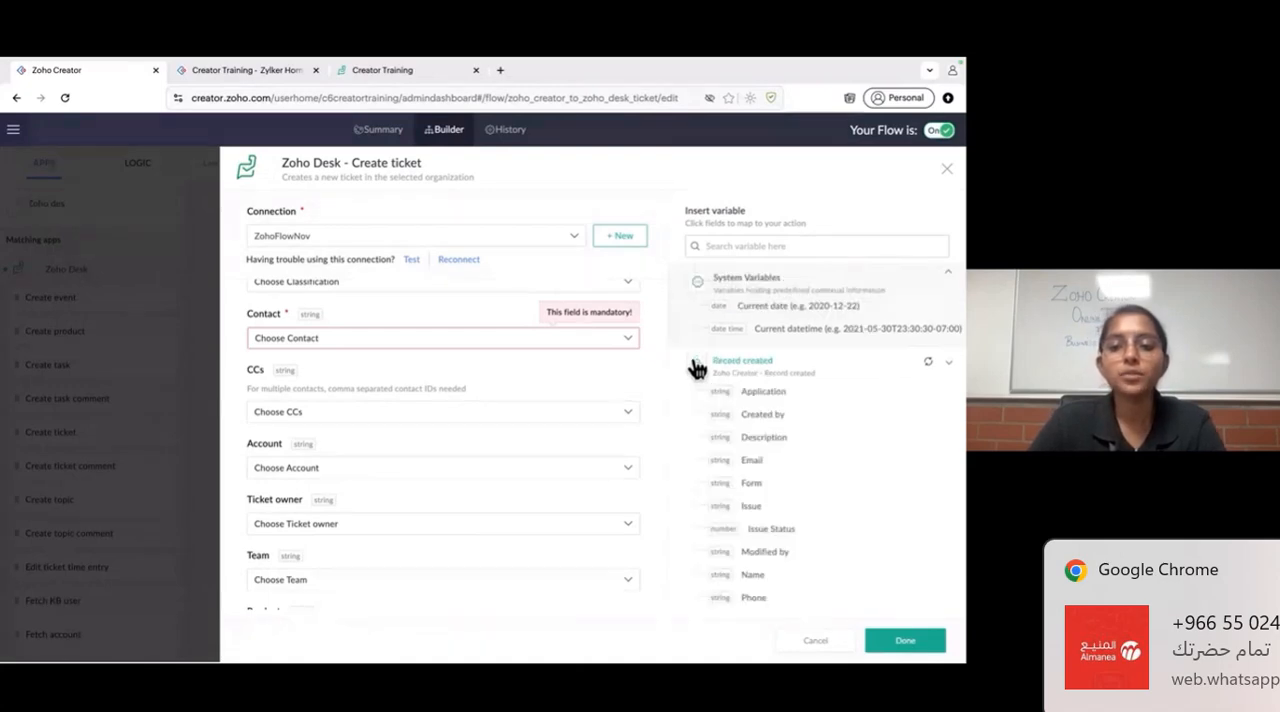
{"action": "left_click", "coordinate": [699, 370]}
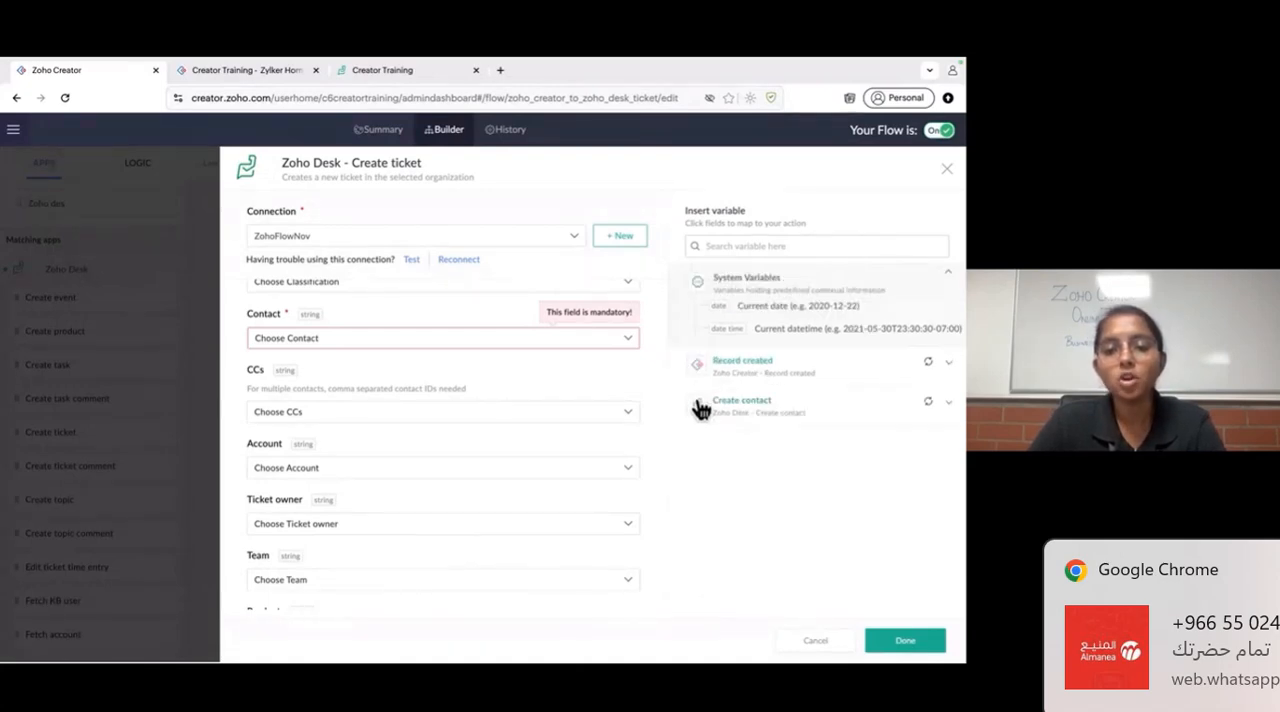
{"action": "left_click", "coordinate": [700, 409]}
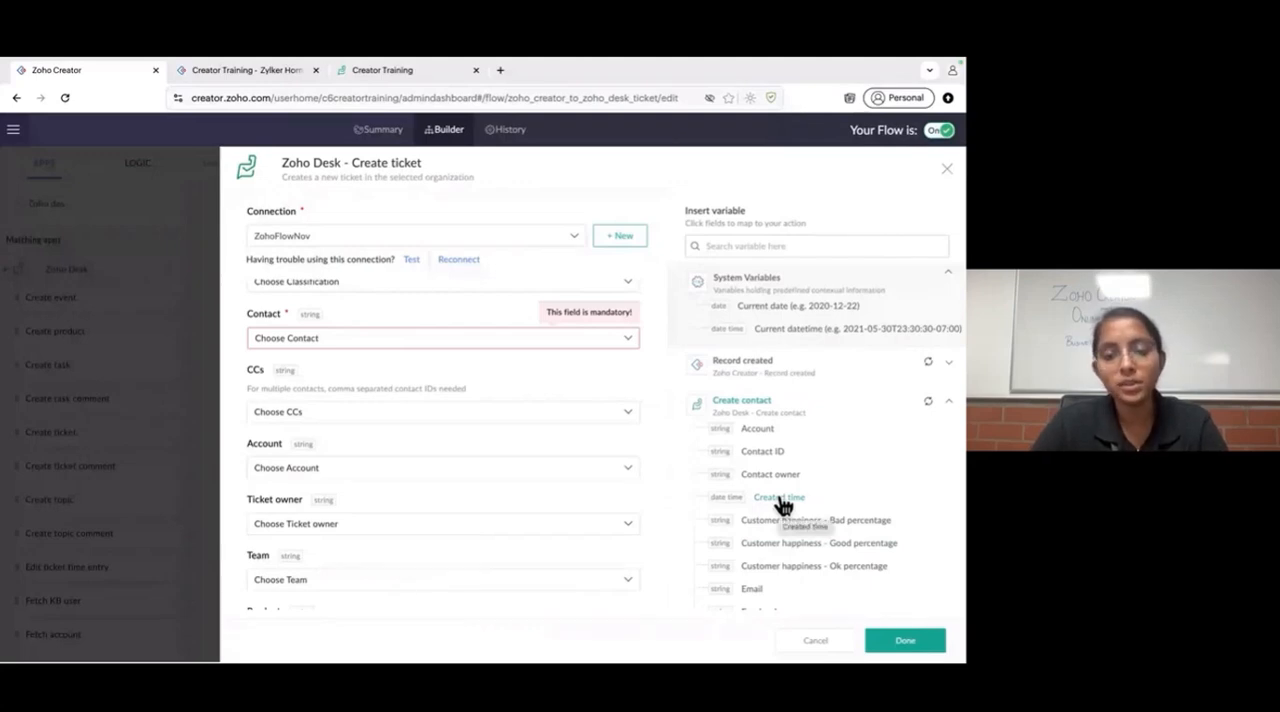
- Set the ticket's Contact to a custom value mapped to the Create contact step's Contact ID, and review the form
{"action": "left_click", "coordinate": [498, 342]}
{"action": "scroll", "coordinate": [412, 470], "scroll_direction": "down", "scroll_amount": 3}
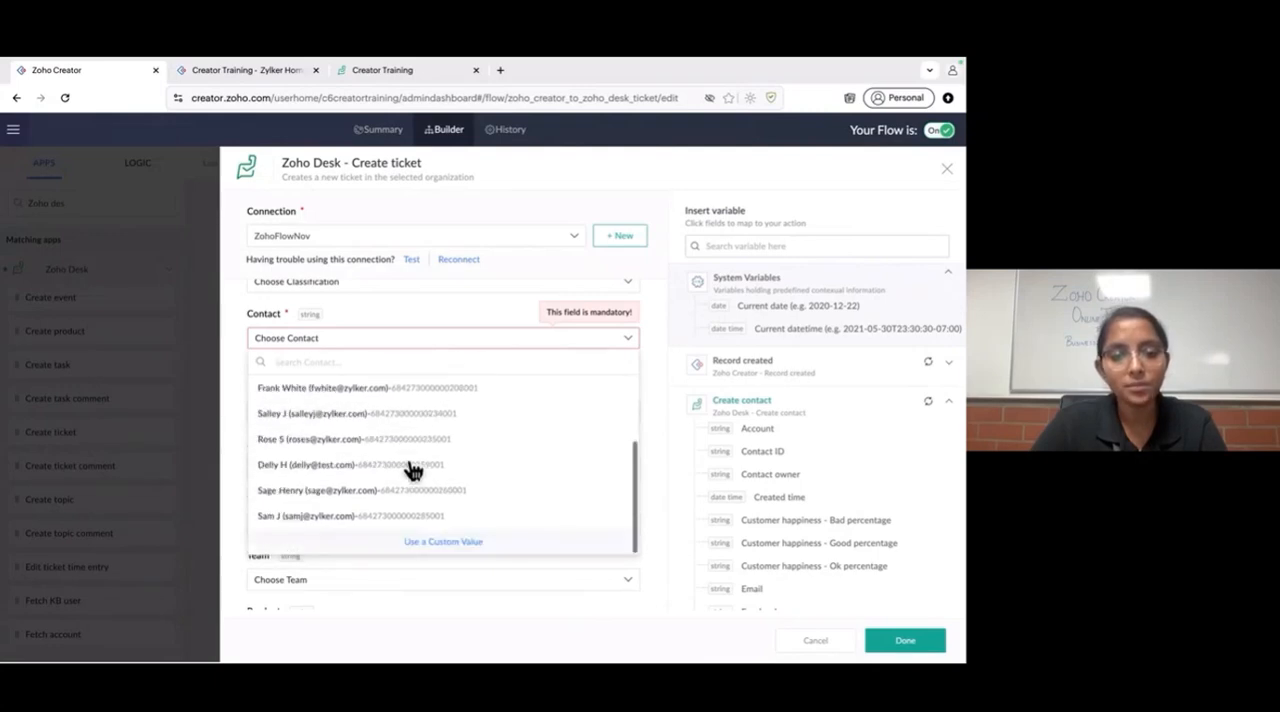
{"action": "scroll", "coordinate": [363, 434], "scroll_direction": "up", "scroll_amount": 3}
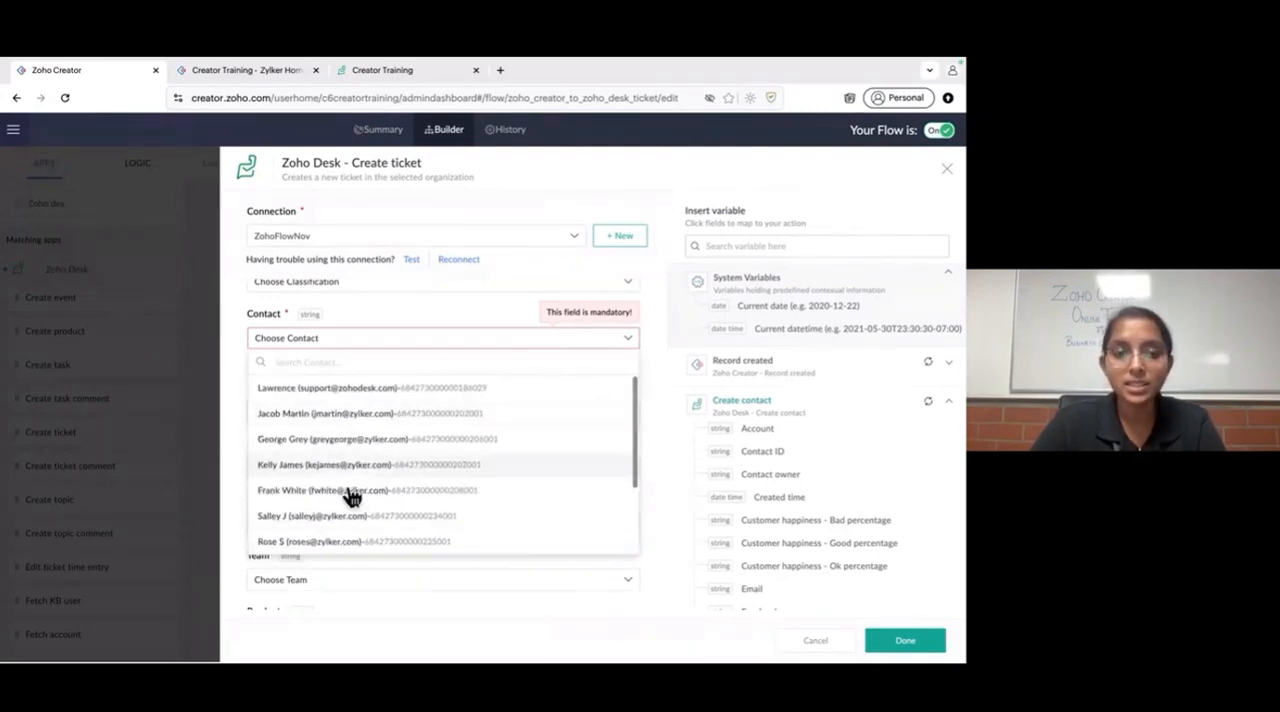
{"action": "scroll", "coordinate": [360, 511], "scroll_direction": "down", "scroll_amount": 2}
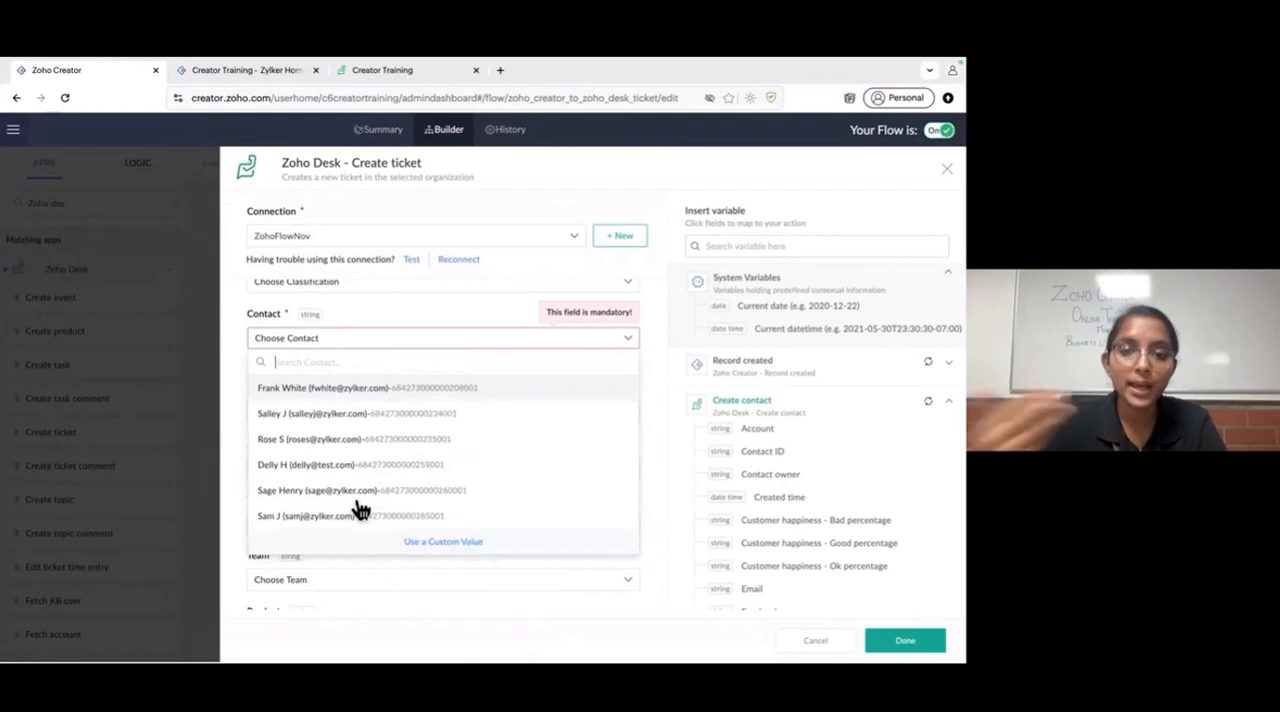
{"action": "left_click", "coordinate": [505, 545]}
{"action": "left_click", "coordinate": [457, 408]}
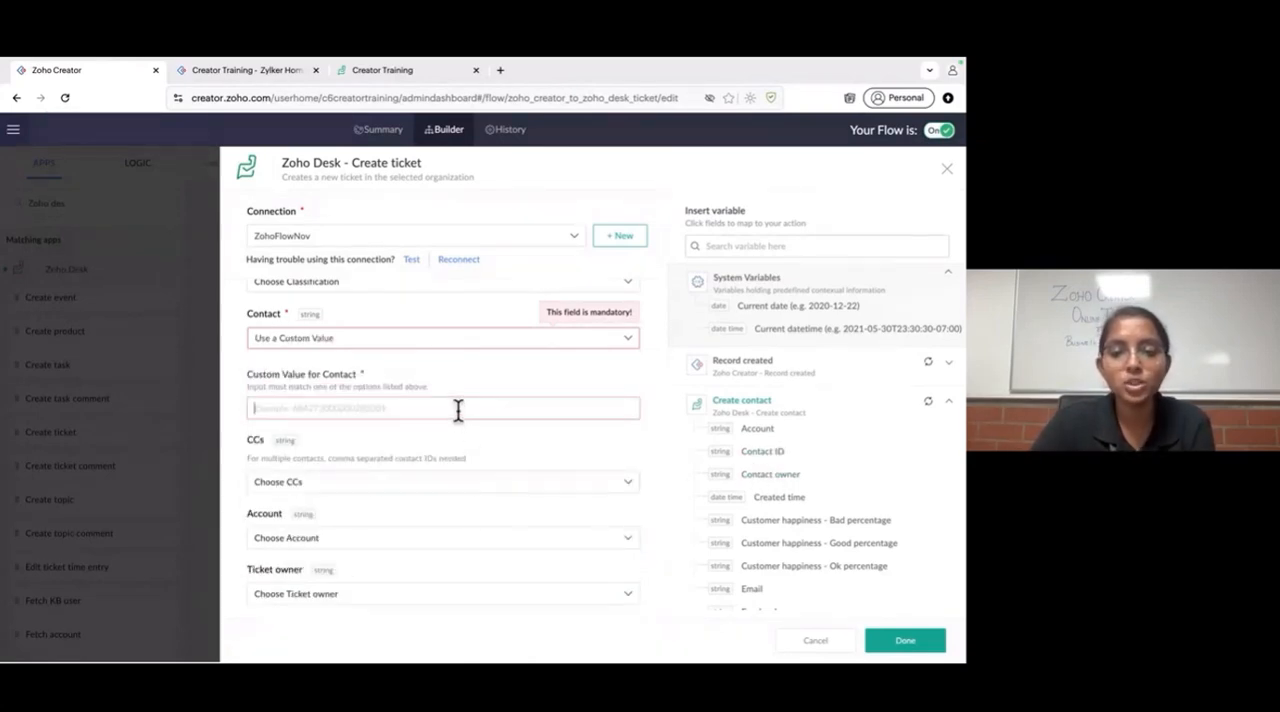
{"action": "scroll", "coordinate": [794, 530], "scroll_direction": "down", "scroll_amount": 4}
{"action": "scroll", "coordinate": [790, 526], "scroll_direction": "up", "scroll_amount": 5}
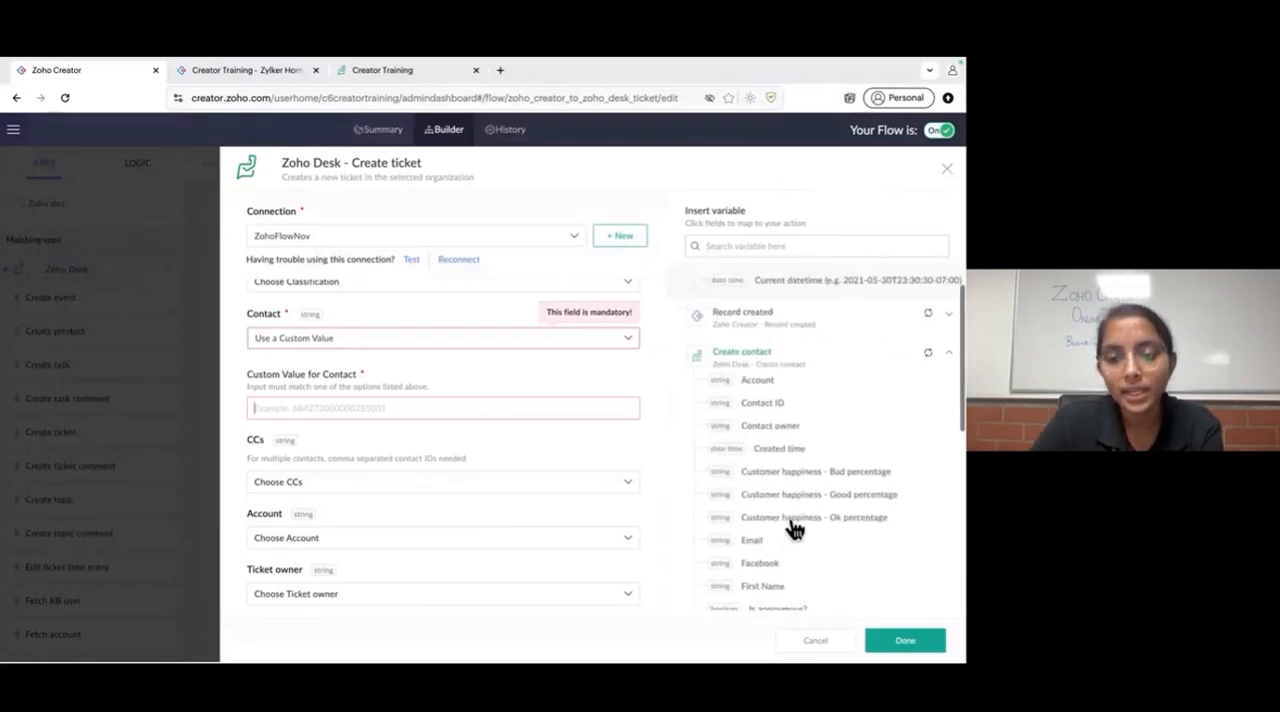
{"action": "left_click", "coordinate": [770, 437]}
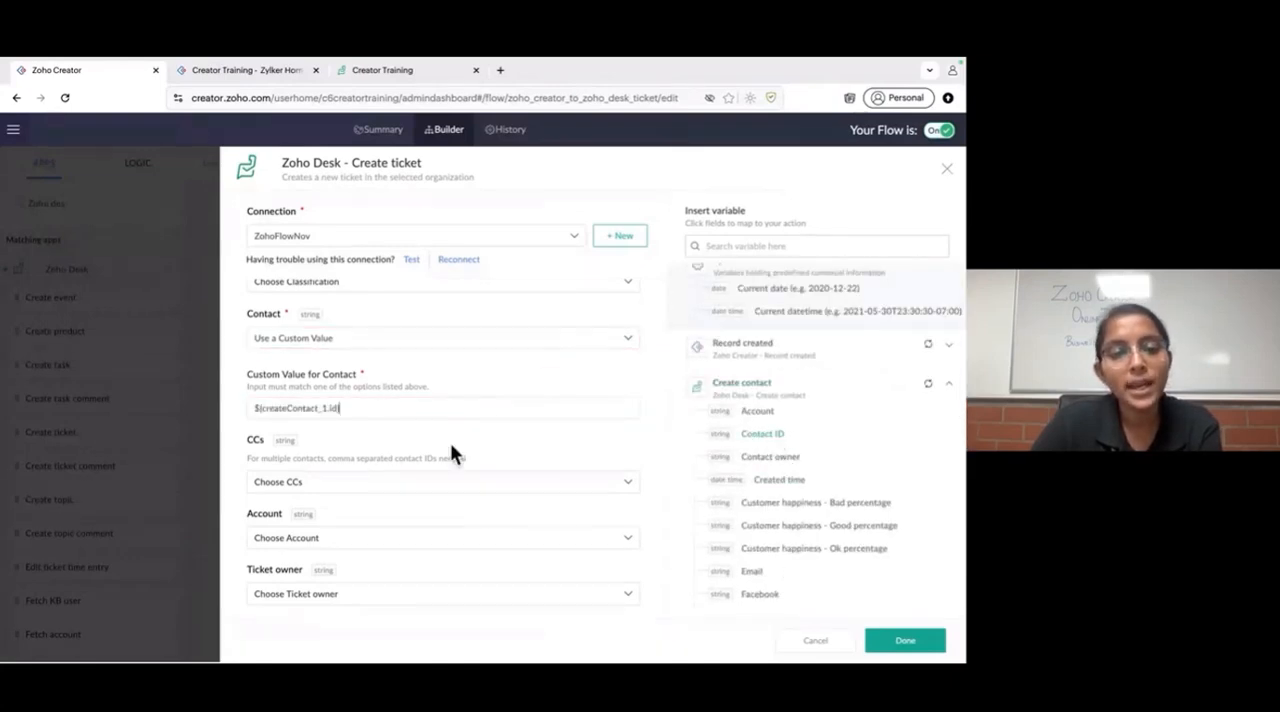
{"action": "scroll", "coordinate": [387, 437], "scroll_direction": "down", "scroll_amount": 2}
{"action": "scroll", "coordinate": [385, 429], "scroll_direction": "up", "scroll_amount": 5}
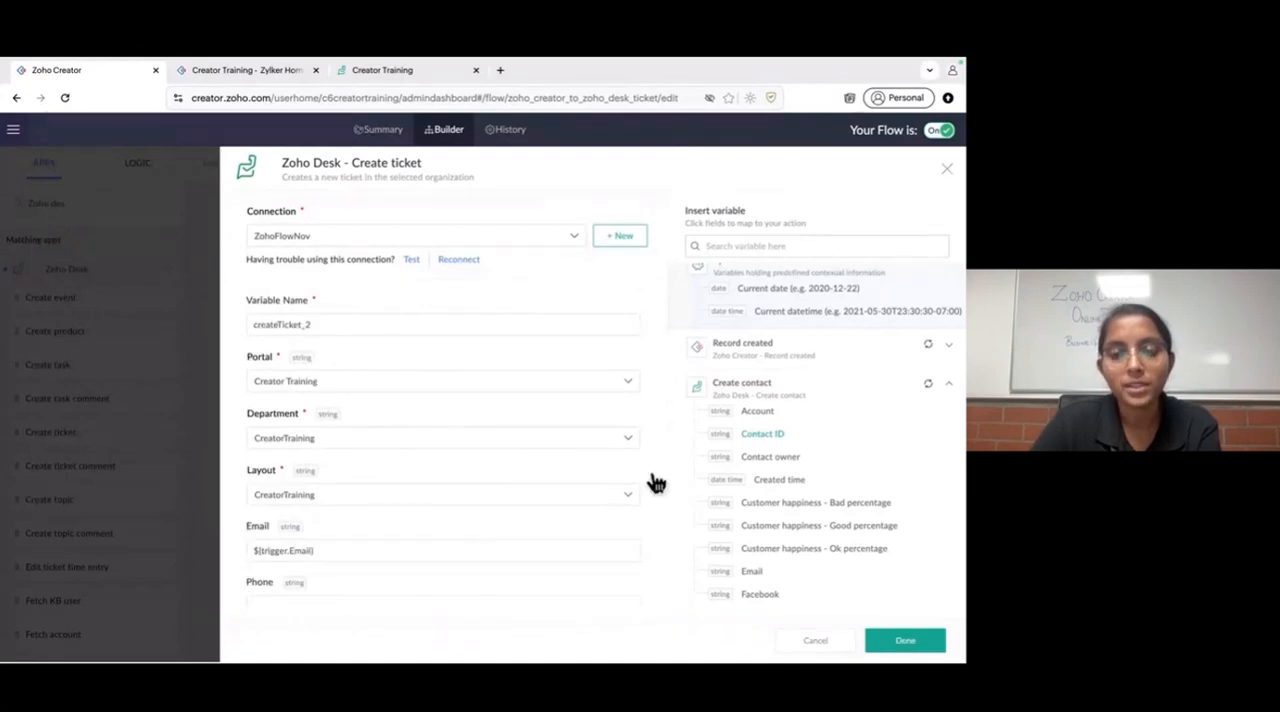
- Save the Create ticket action and start Test & Debug for the flow
{"action": "left_click", "coordinate": [893, 644]}
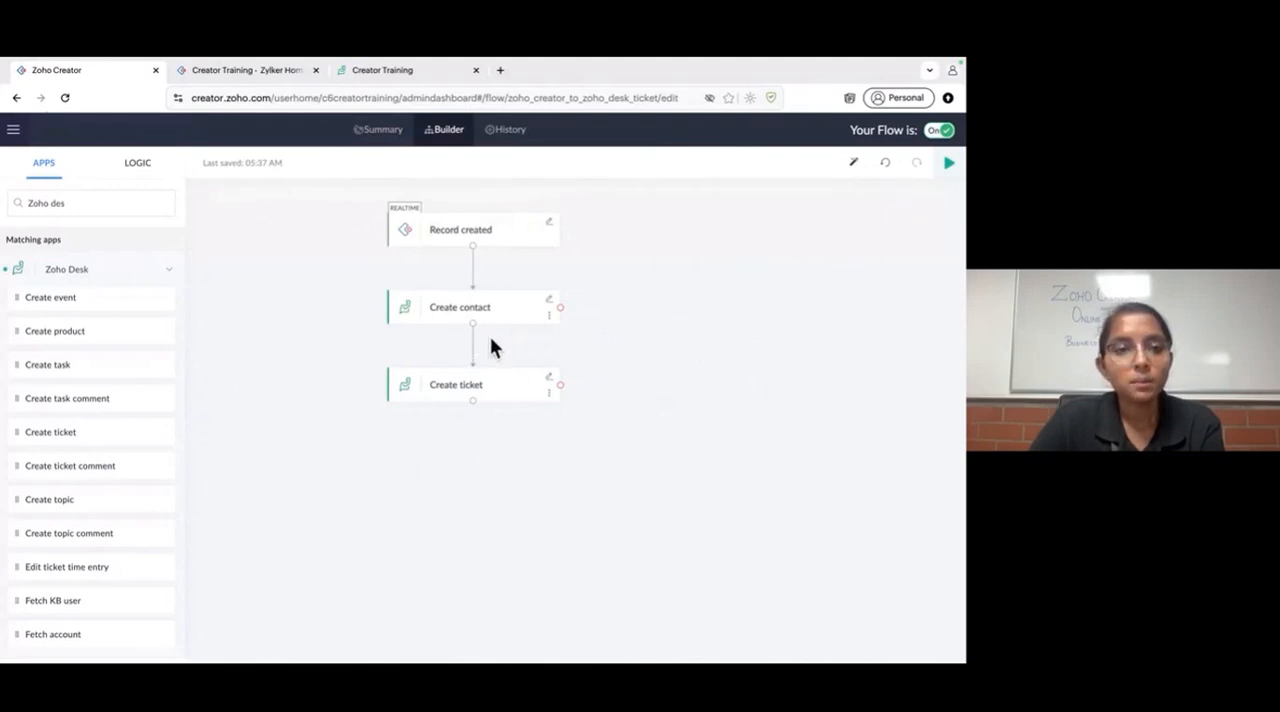
{"action": "left_click", "coordinate": [949, 162]}
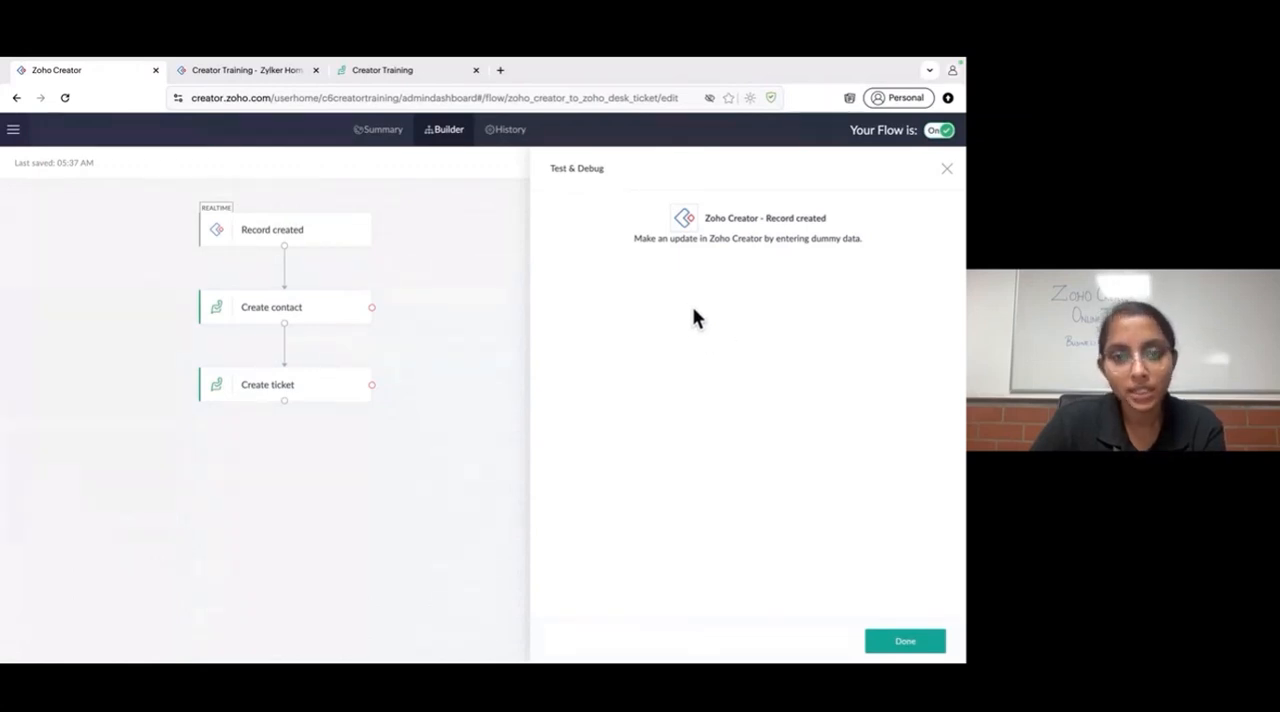
- Switch to the live Zylker Home Appliances app and open its Contact Us form
{"action": "left_click", "coordinate": [262, 72]}
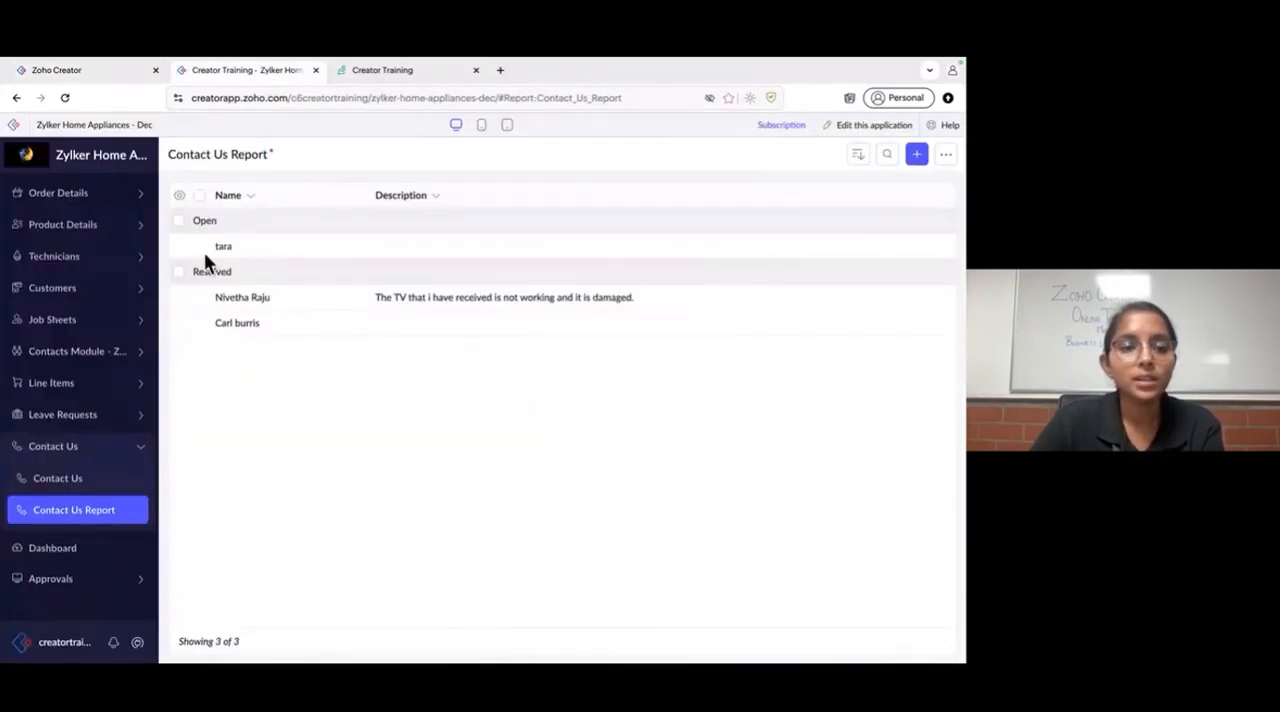
{"action": "left_click", "coordinate": [82, 482]}
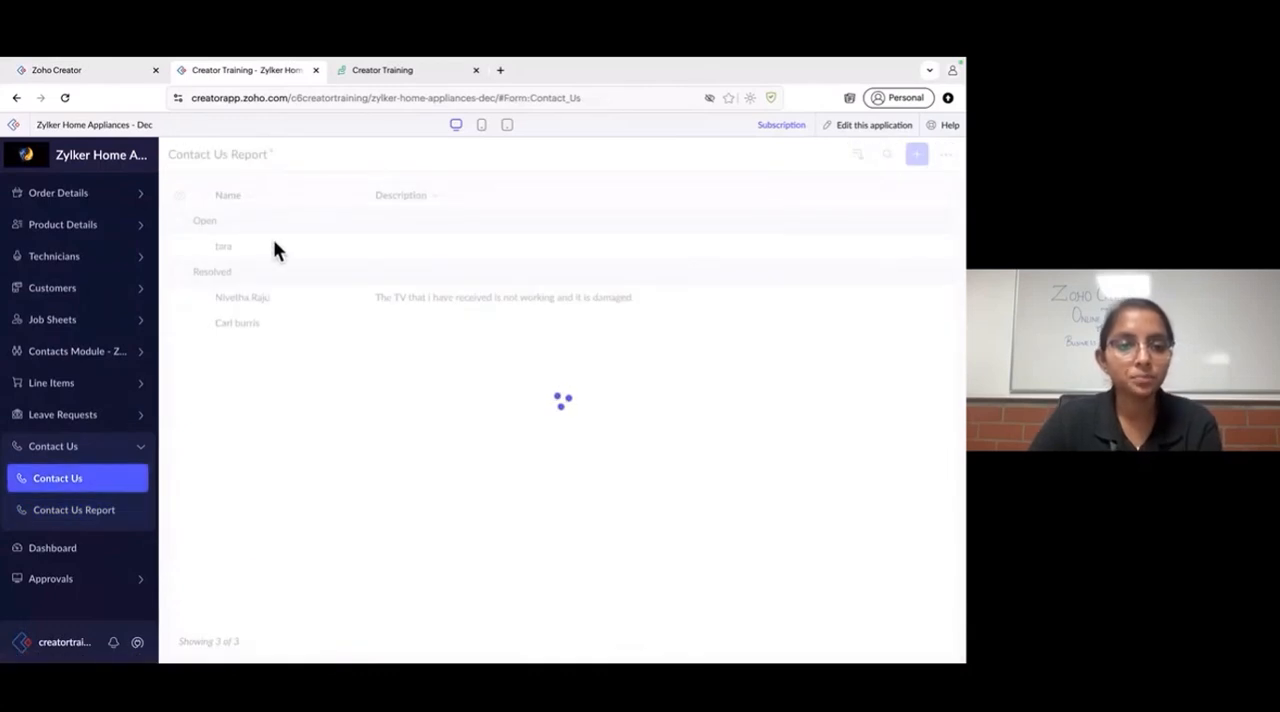
{"action": "type", "text": "Kot"}
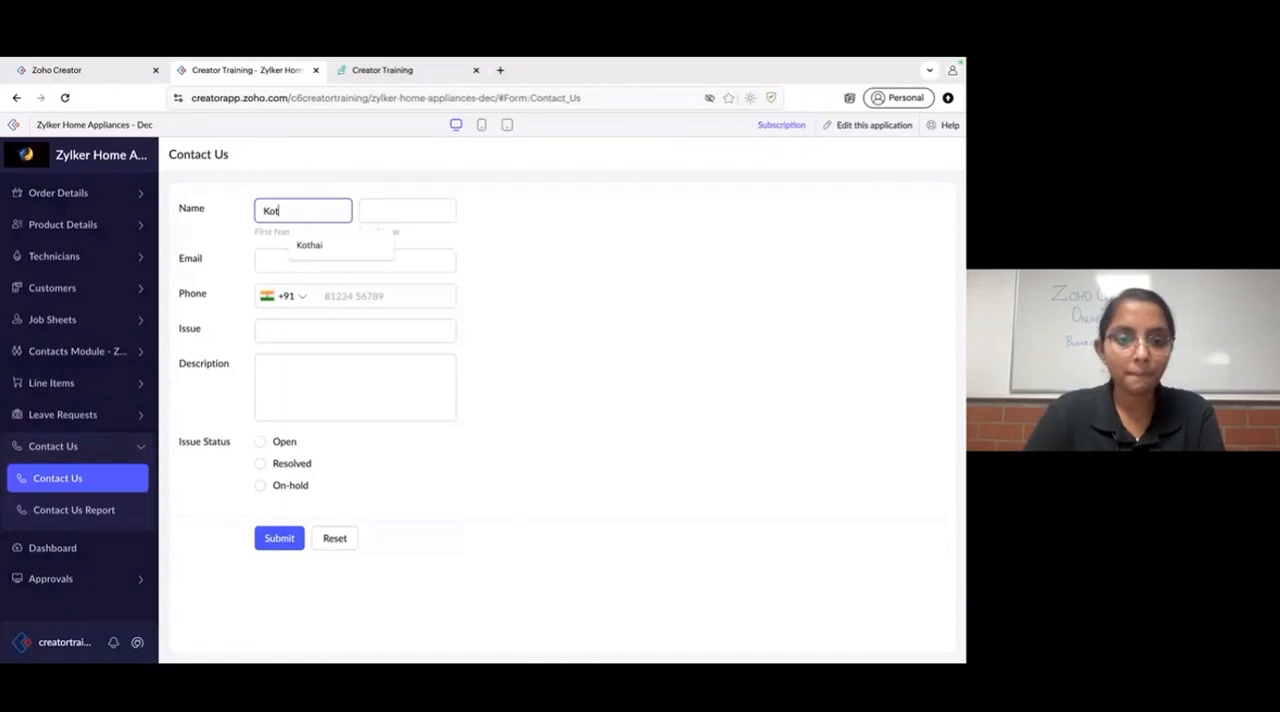
{"action": "left_click", "coordinate": [377, 213]}
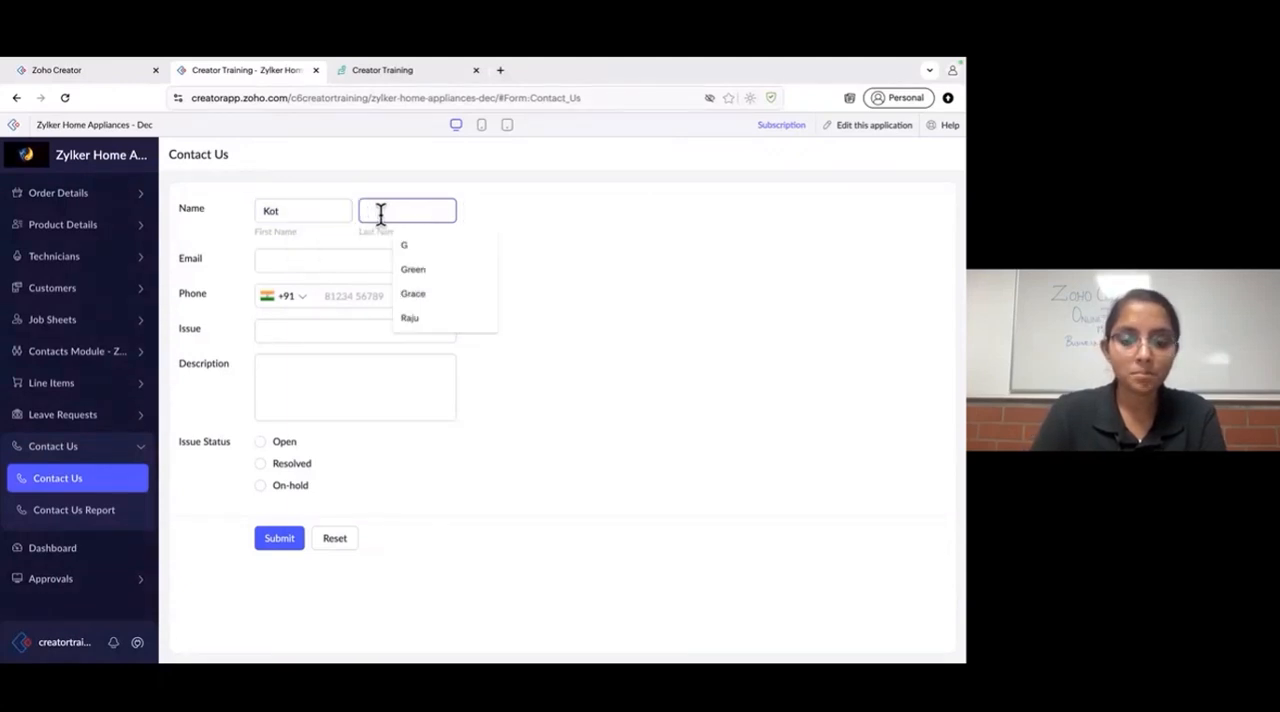
{"action": "left_click", "coordinate": [308, 214]}
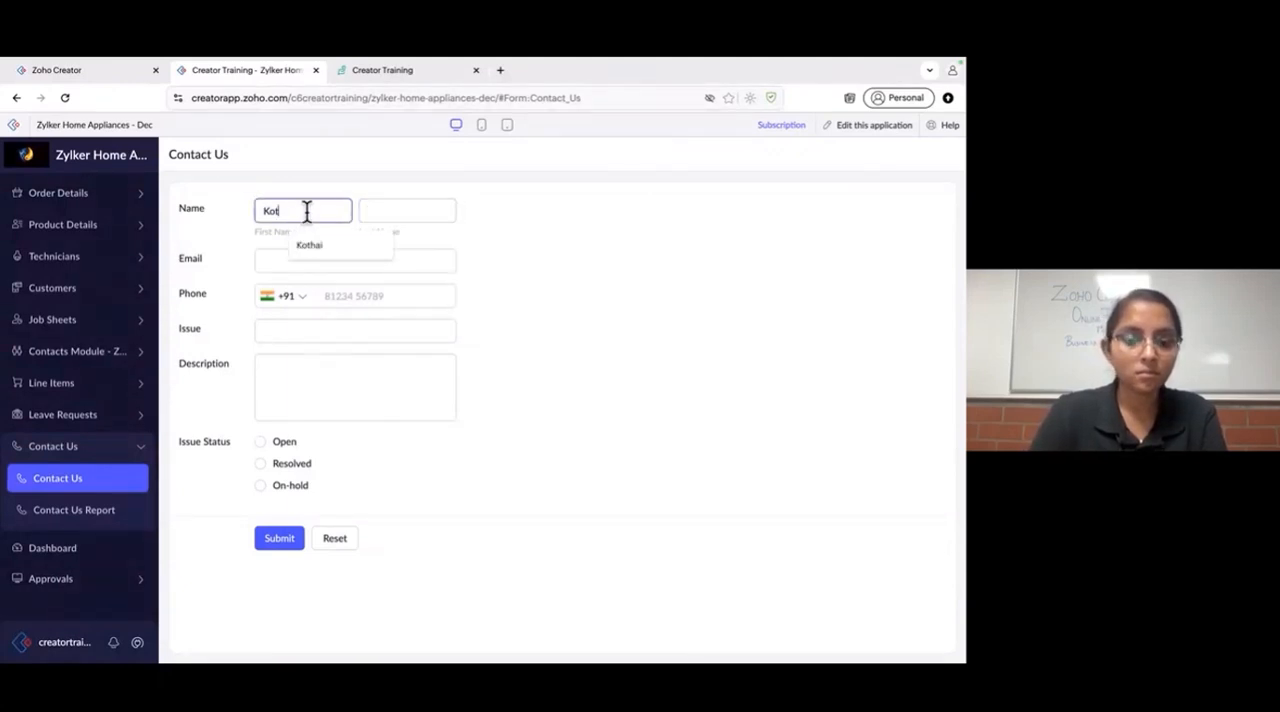
{"action": "type", "text": "hai"}
{"action": "left_click", "coordinate": [408, 209]}
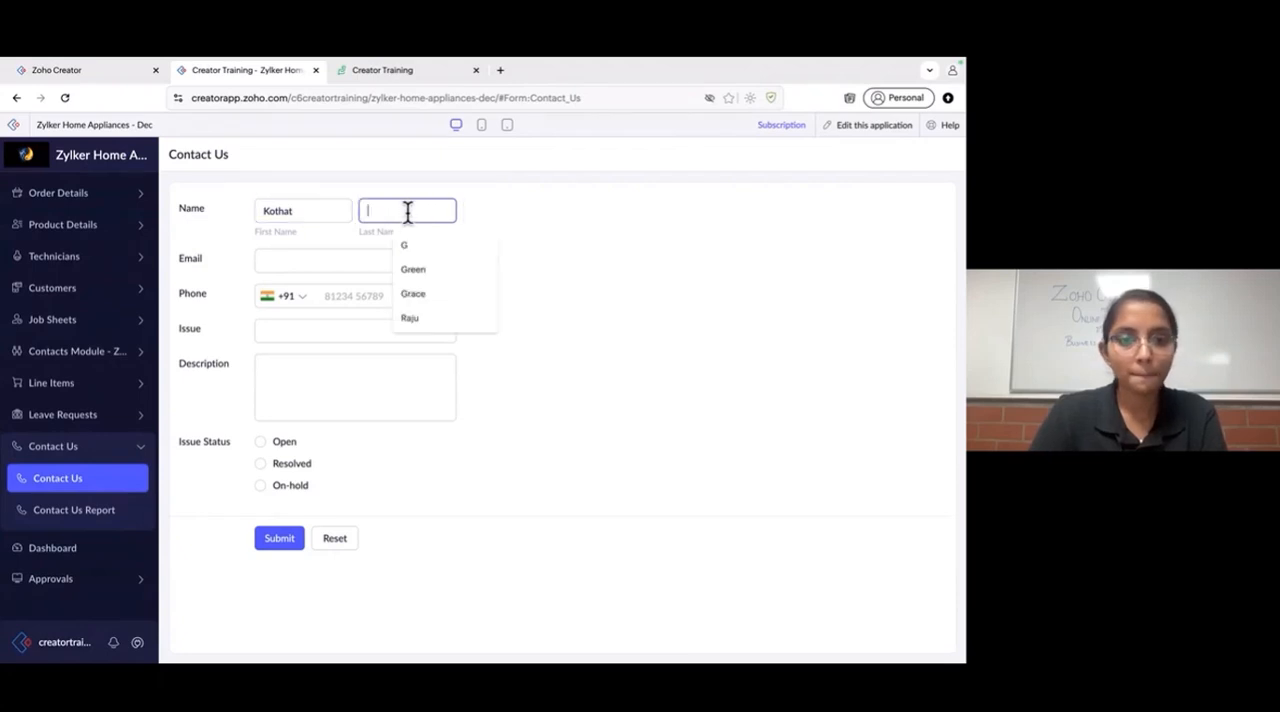
{"action": "left_click", "coordinate": [317, 214]}
{"action": "key", "text": "BackSpace"}
{"action": "type", "text": "i"}
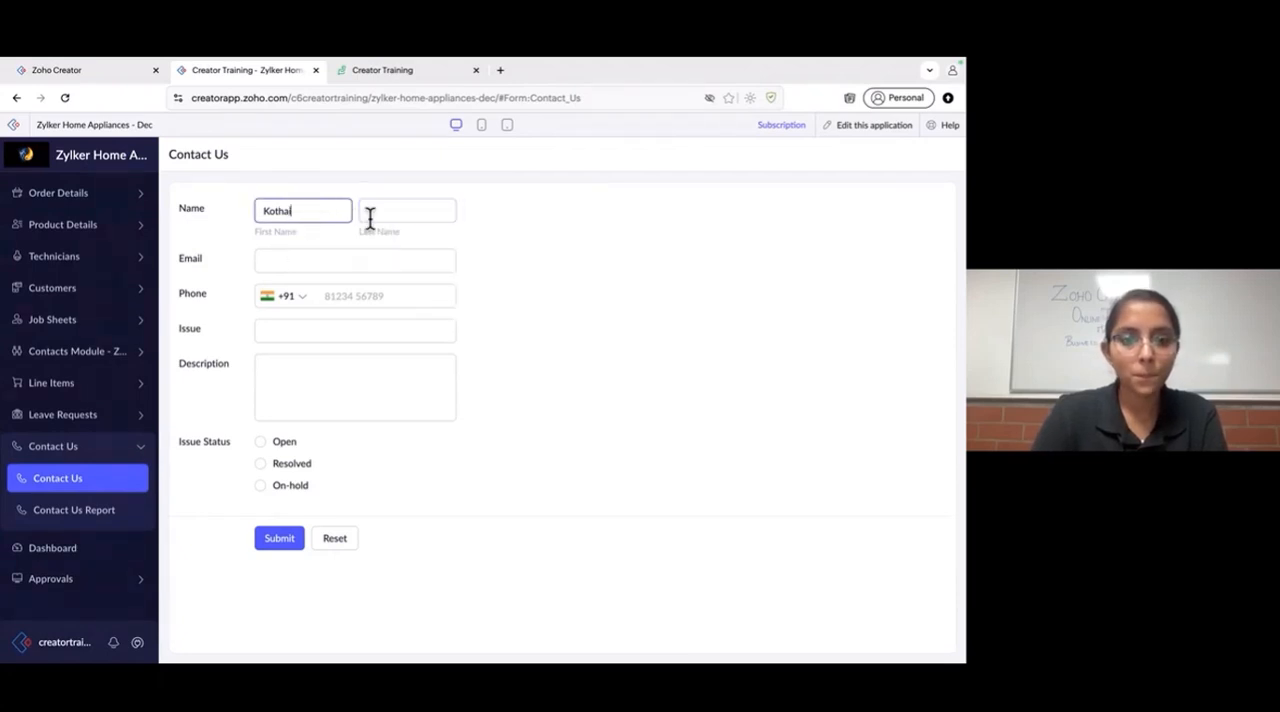
{"action": "left_click", "coordinate": [386, 211]}
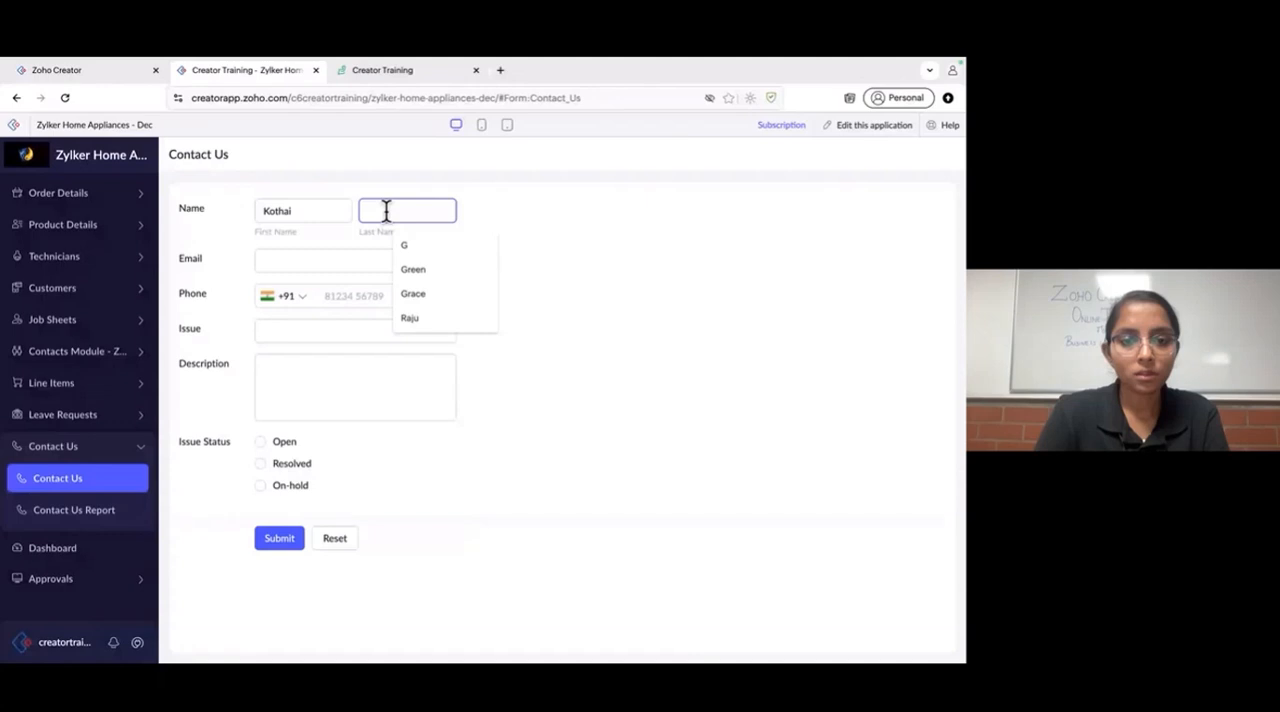
- Enter the test customer's first and last name in the Contact Us form, replacing the existing first name entry
{"action": "double_click", "coordinate": [301, 214]}
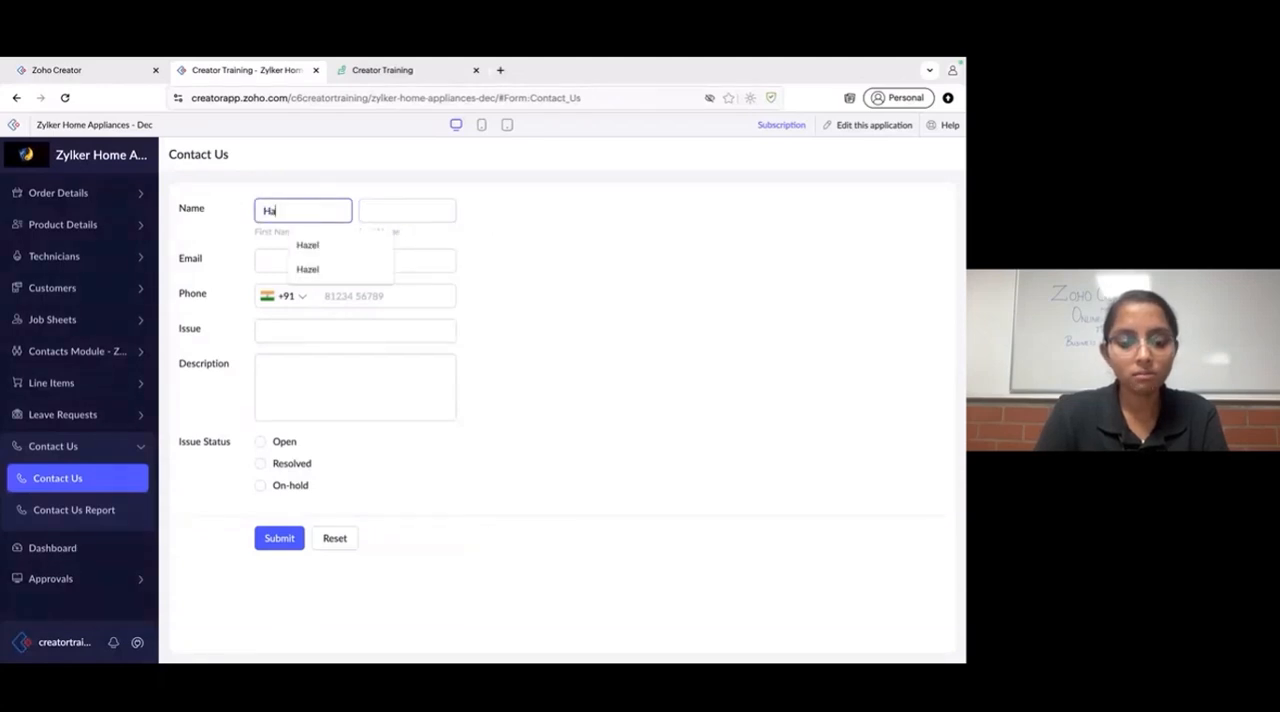
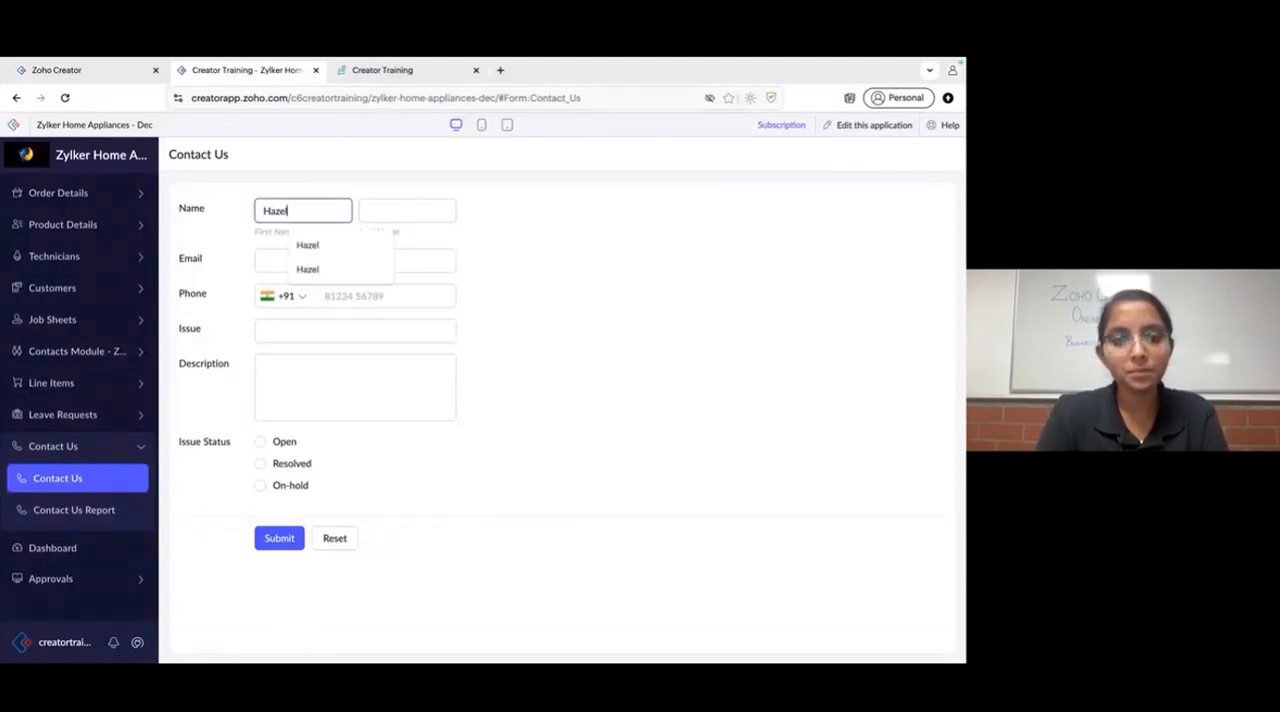
{"action": "left_click", "coordinate": [400, 209]}
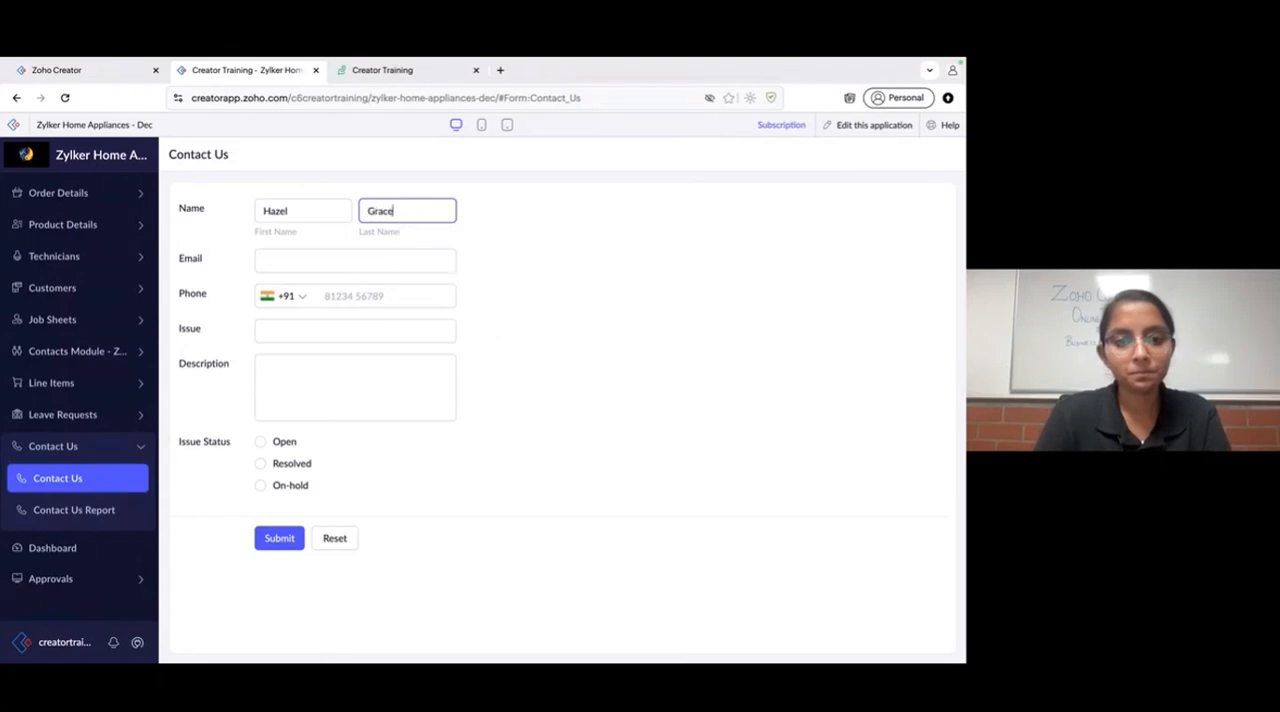
- Fill in the customer's email and phone number in the Contact Us form
{"action": "left_click", "coordinate": [347, 262]}
{"action": "type", "text": "h"}
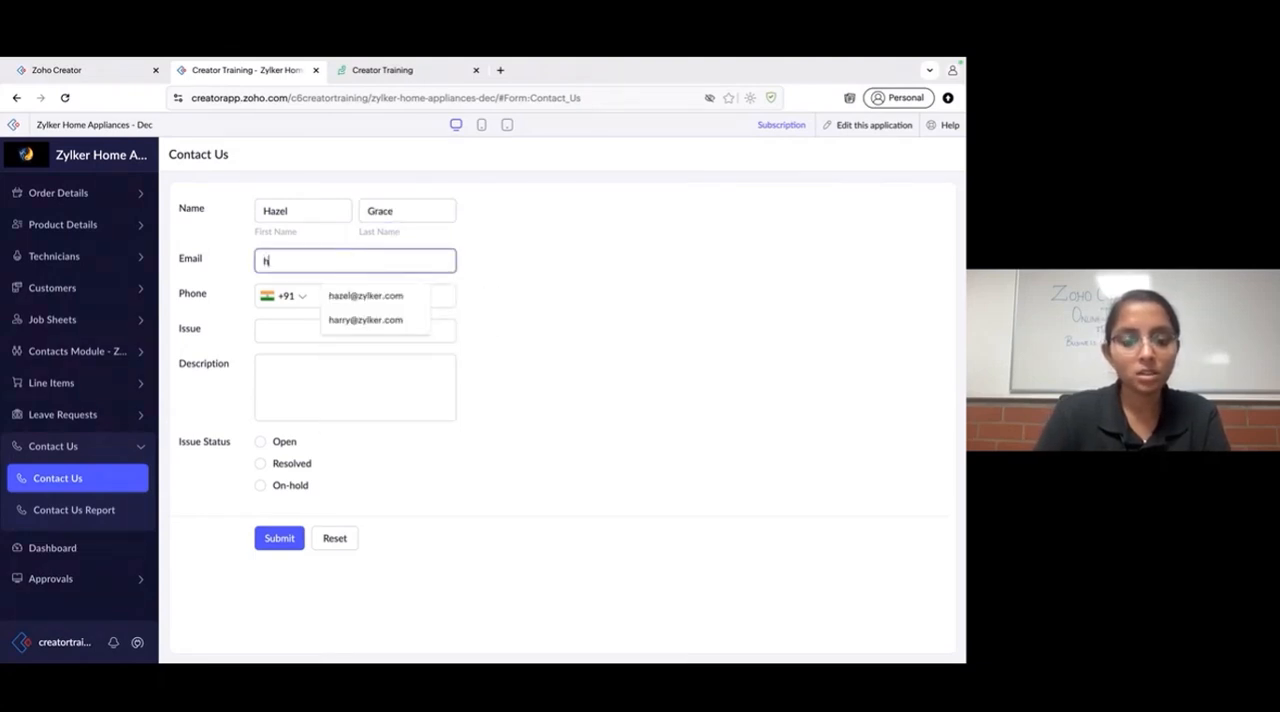
{"action": "type", "text": "azel"}
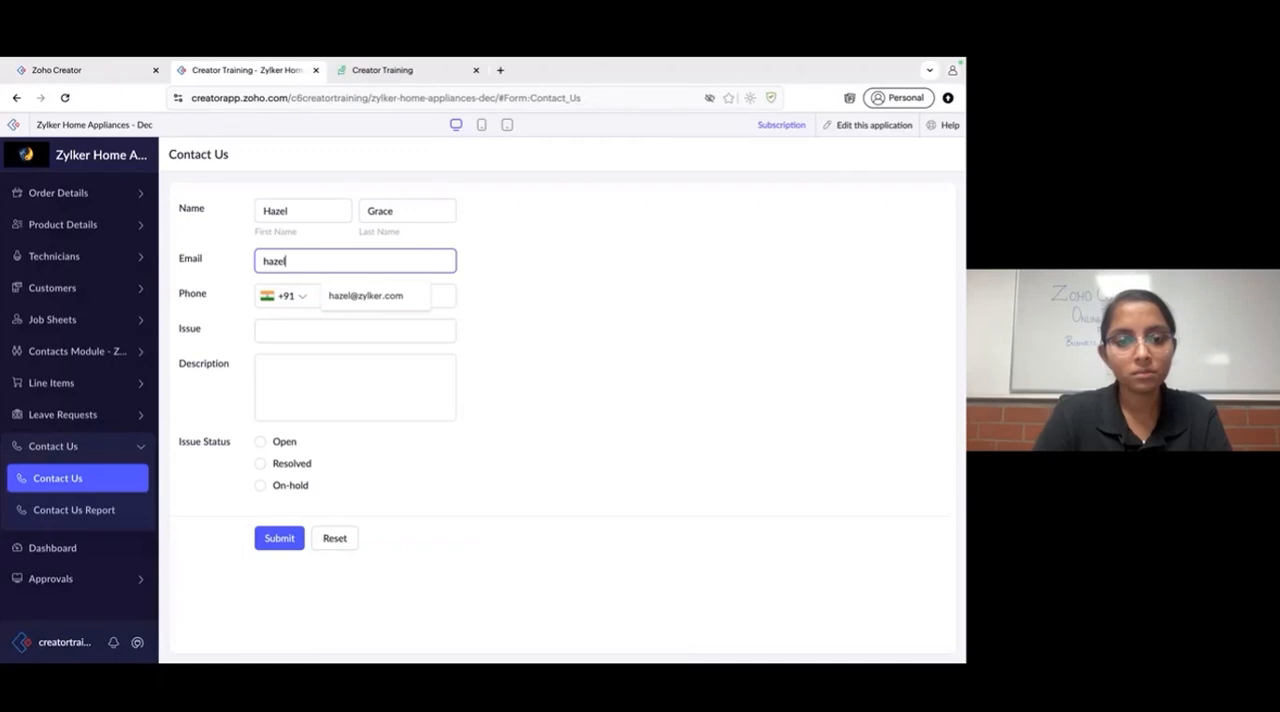
{"action": "left_click", "coordinate": [389, 295]}
{"action": "left_click", "coordinate": [374, 295]}
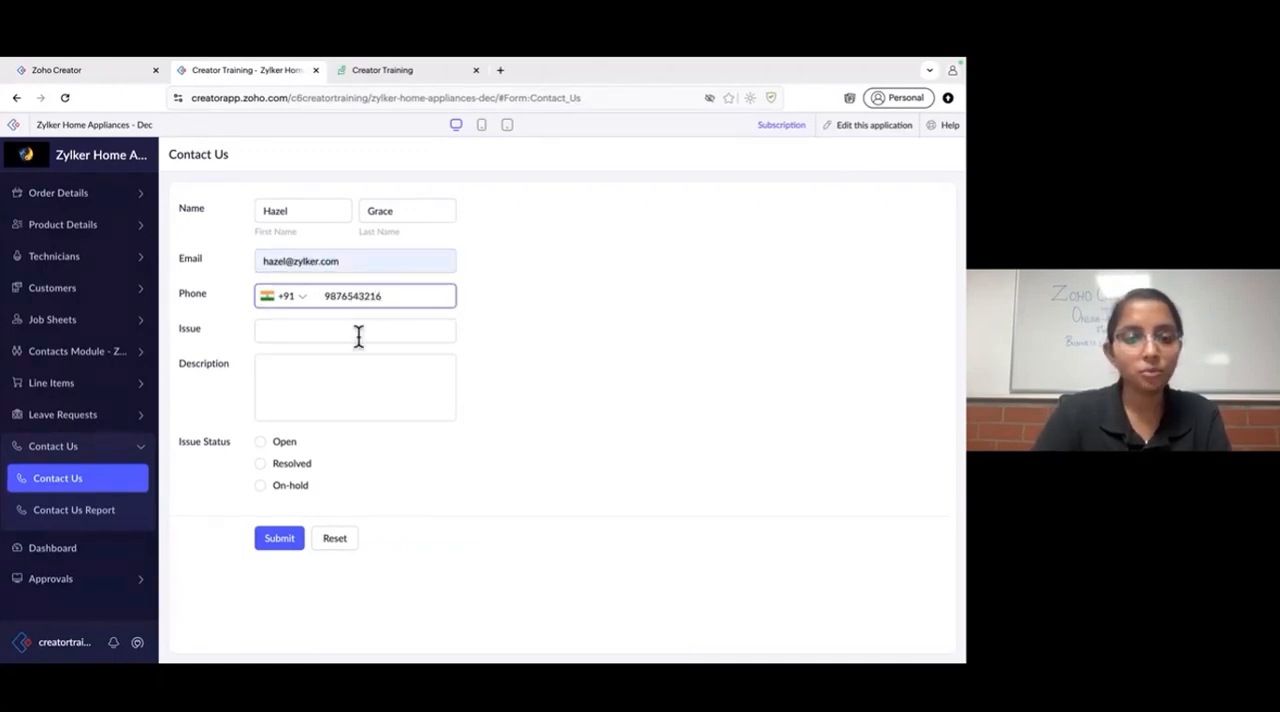
- Set the Issue to "Keyboard Keys - Issue" and the Description to "Keyboard Keys - Issue - Keys are not functioning"
{"action": "left_click", "coordinate": [358, 332]}
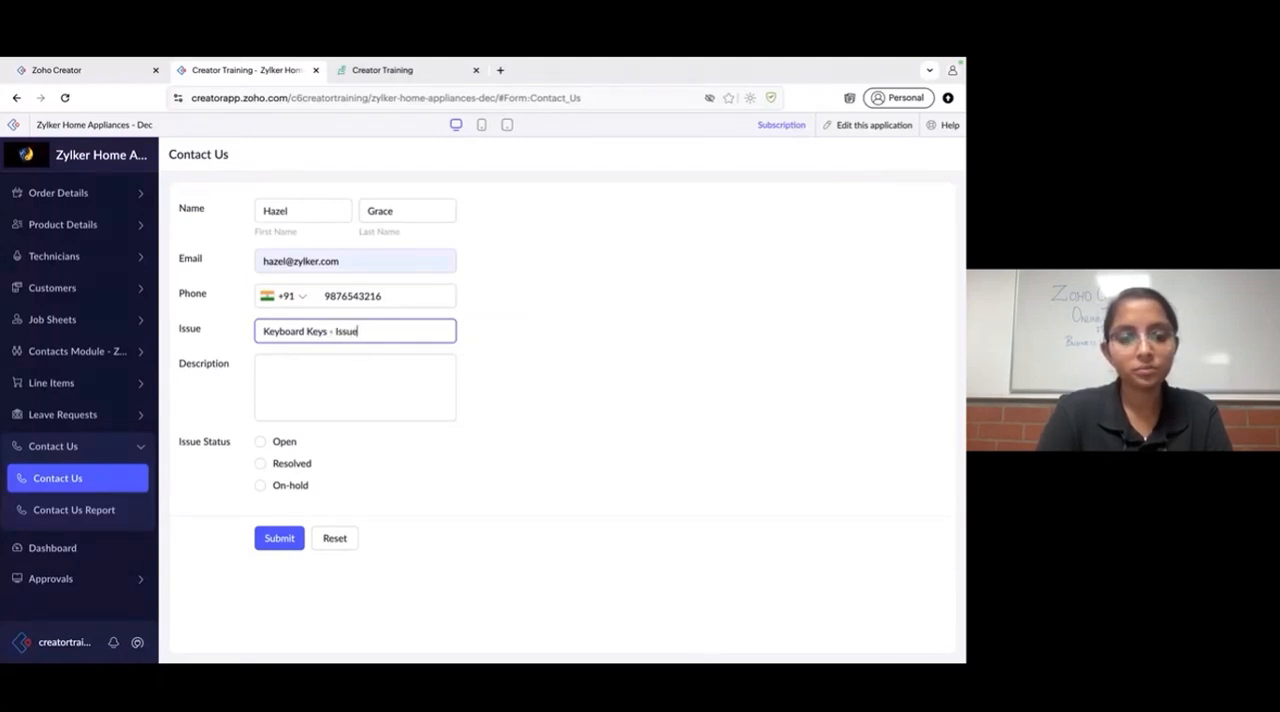
{"action": "key", "text": "ctrl+a"}
{"action": "key", "text": "ctrl+c"}
{"action": "left_click", "coordinate": [366, 389]}
{"action": "key", "text": "ctrl+v"}
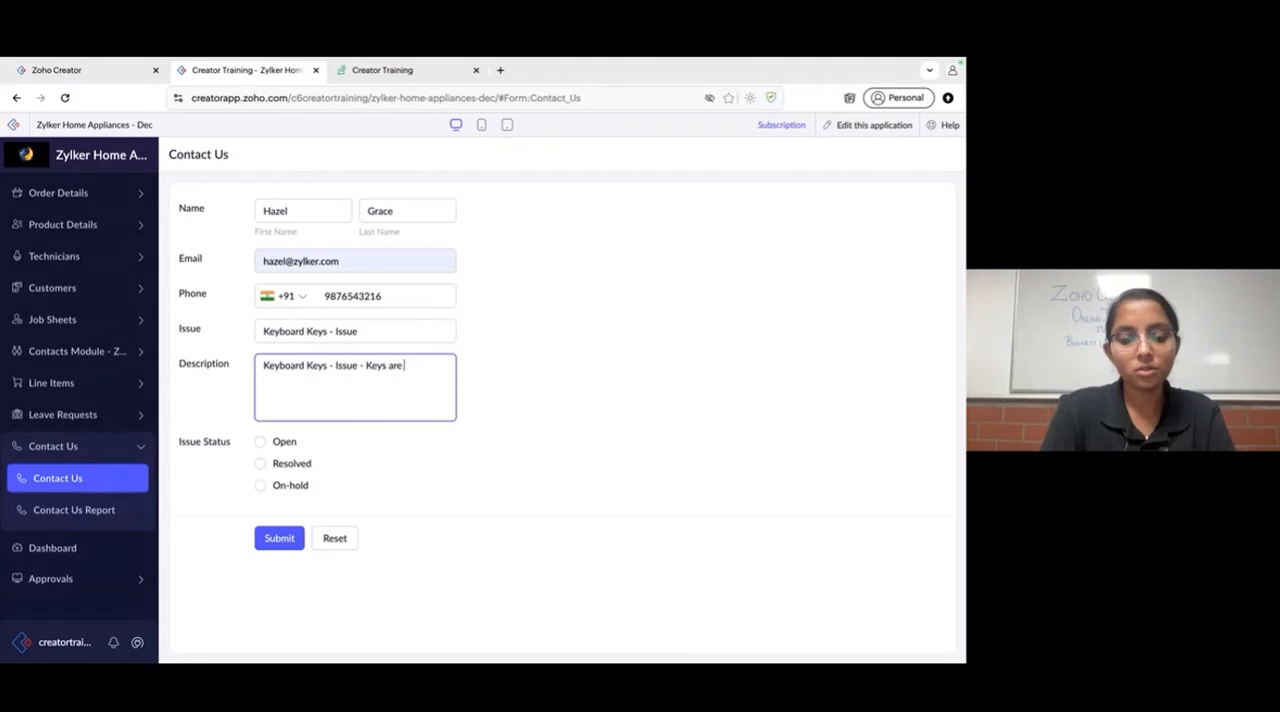
{"action": "type", "text": "not functioning"}
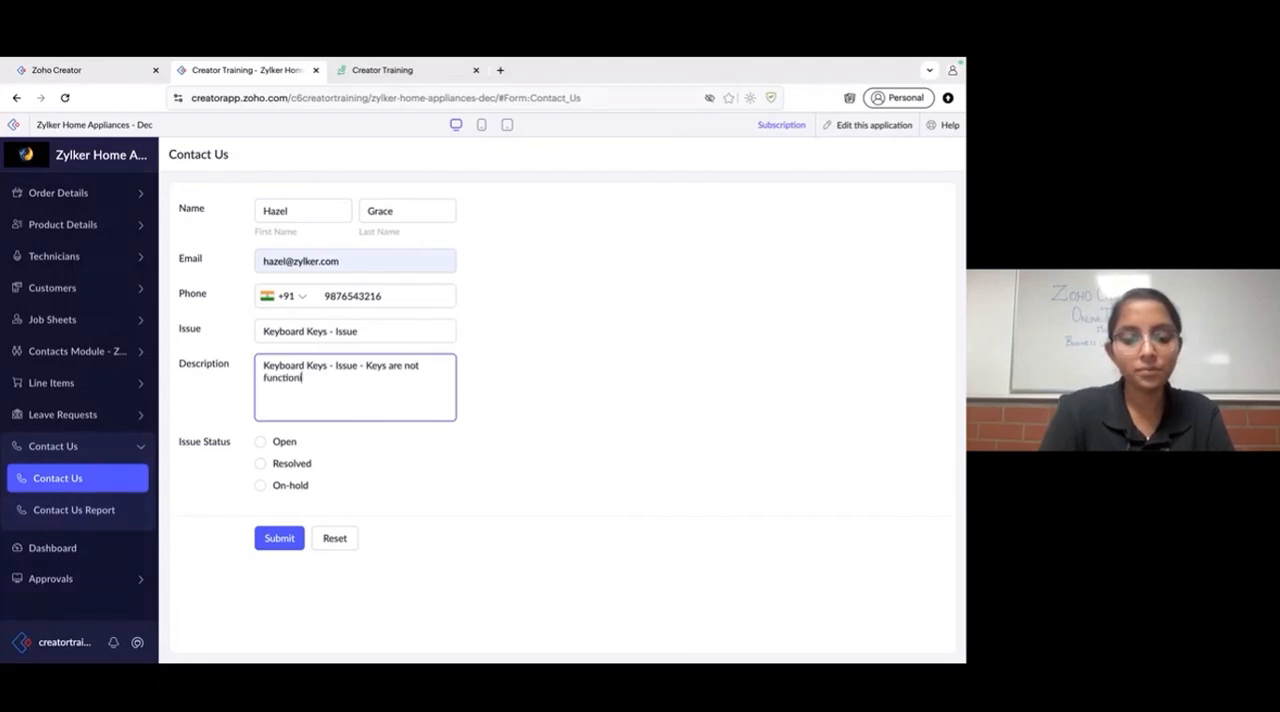
- Set the Issue Status to Open and submit the Contact Us record
{"action": "left_click", "coordinate": [280, 446]}
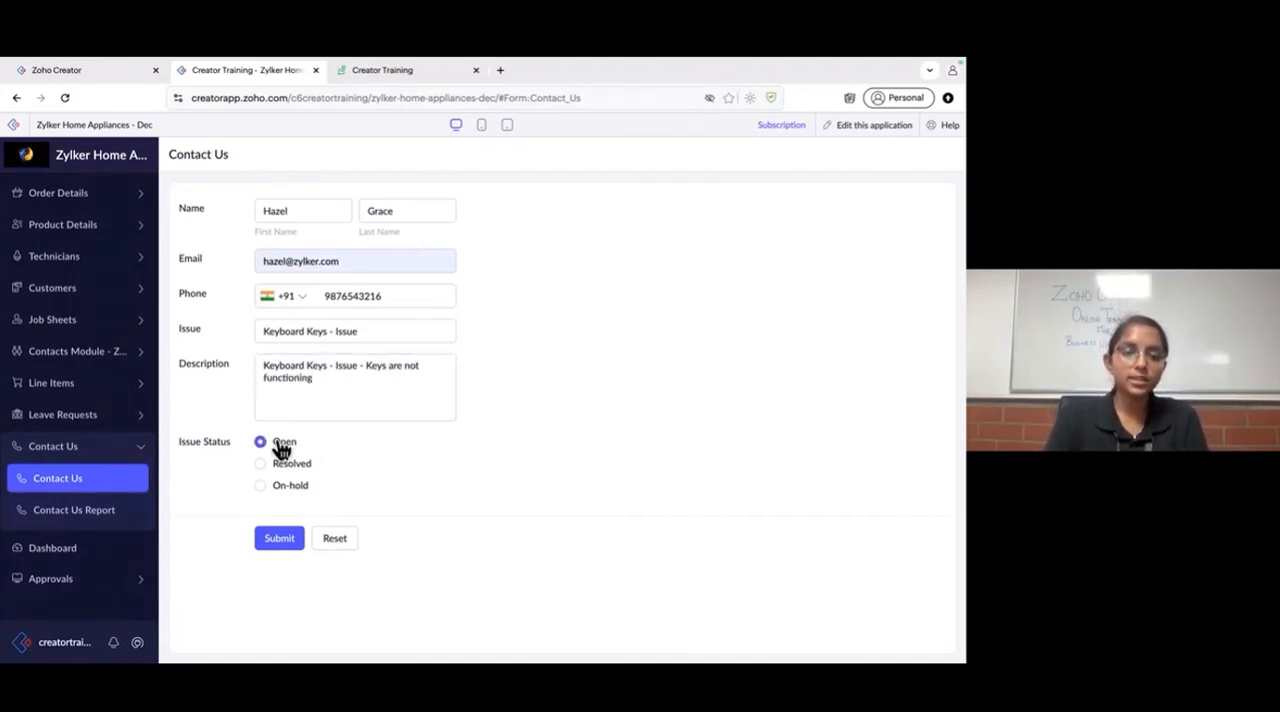
{"action": "left_click", "coordinate": [280, 541]}
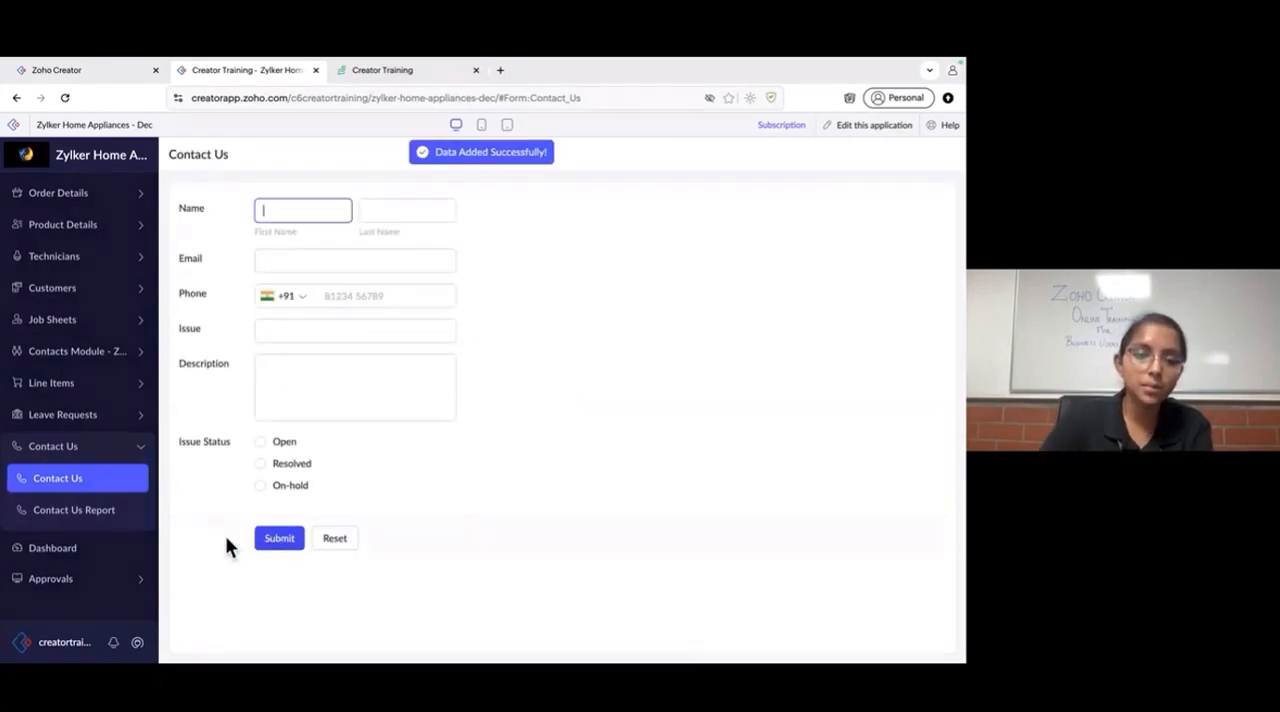
- Check the Contact Us Report for the new record, and refresh Zoho Desk's All Tickets list to look for its ticket
{"action": "left_click", "coordinate": [106, 511]}
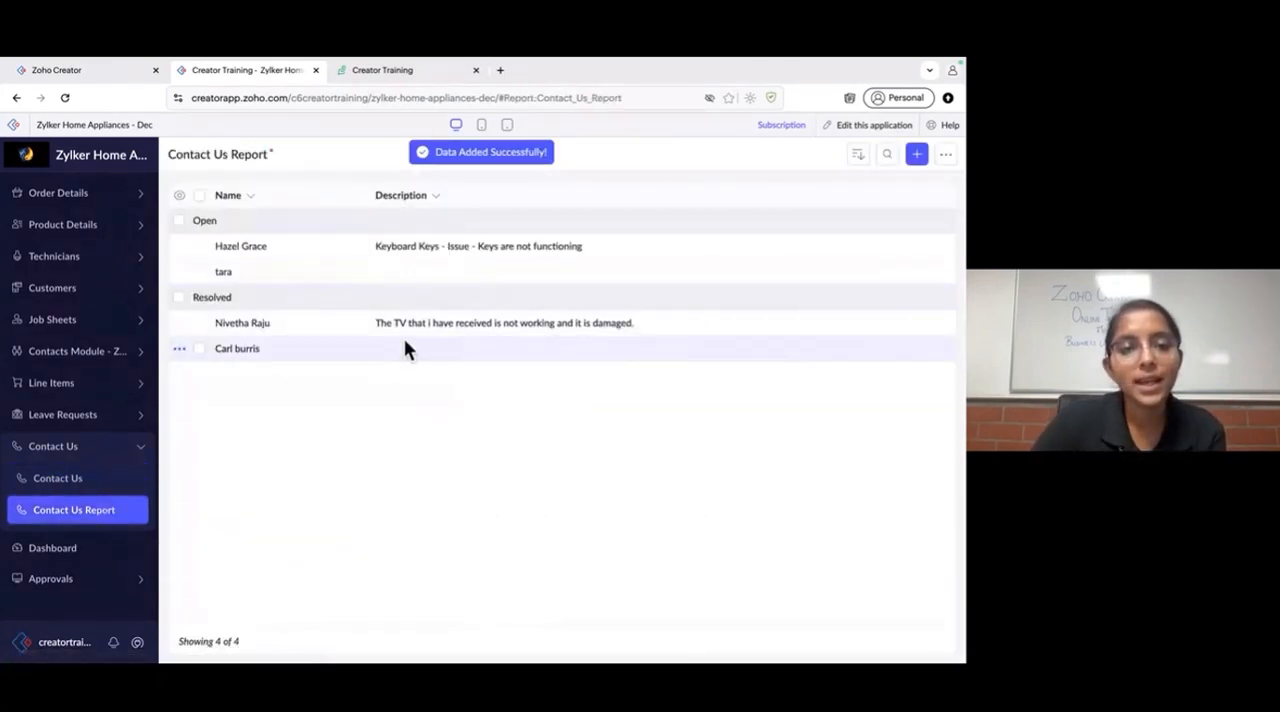
{"action": "left_click", "coordinate": [386, 82]}
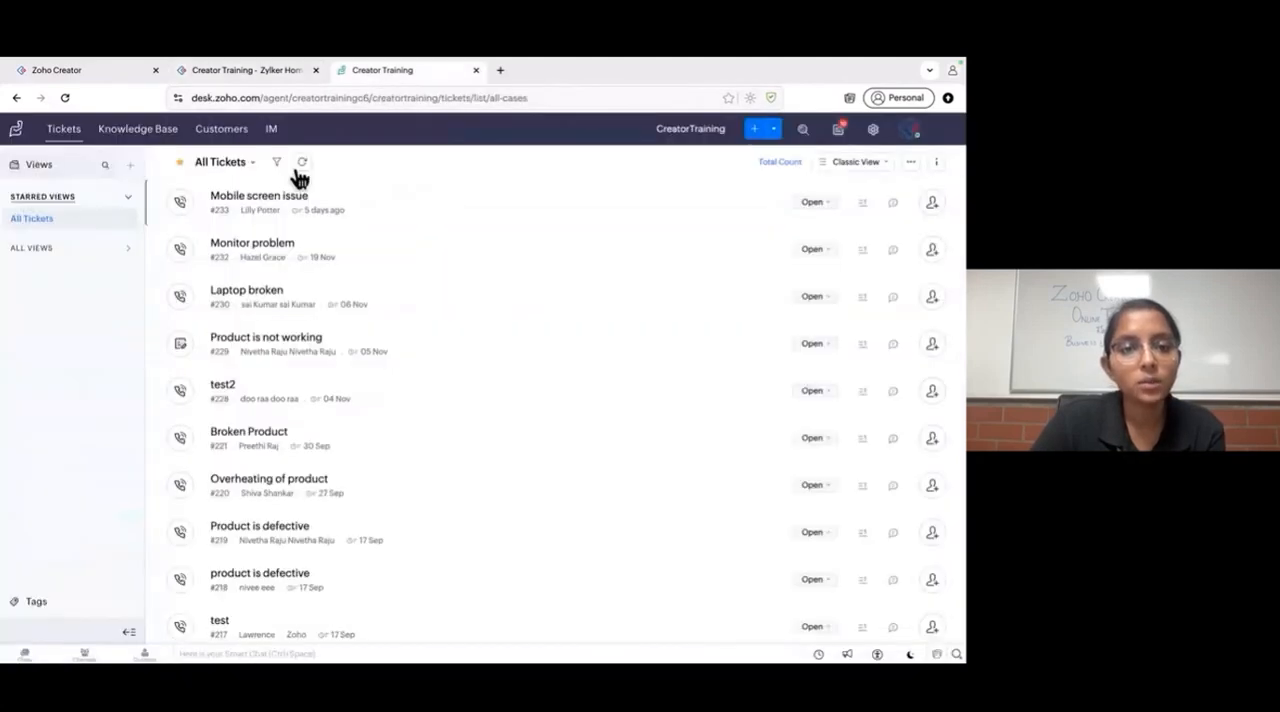
{"action": "left_click", "coordinate": [300, 168]}
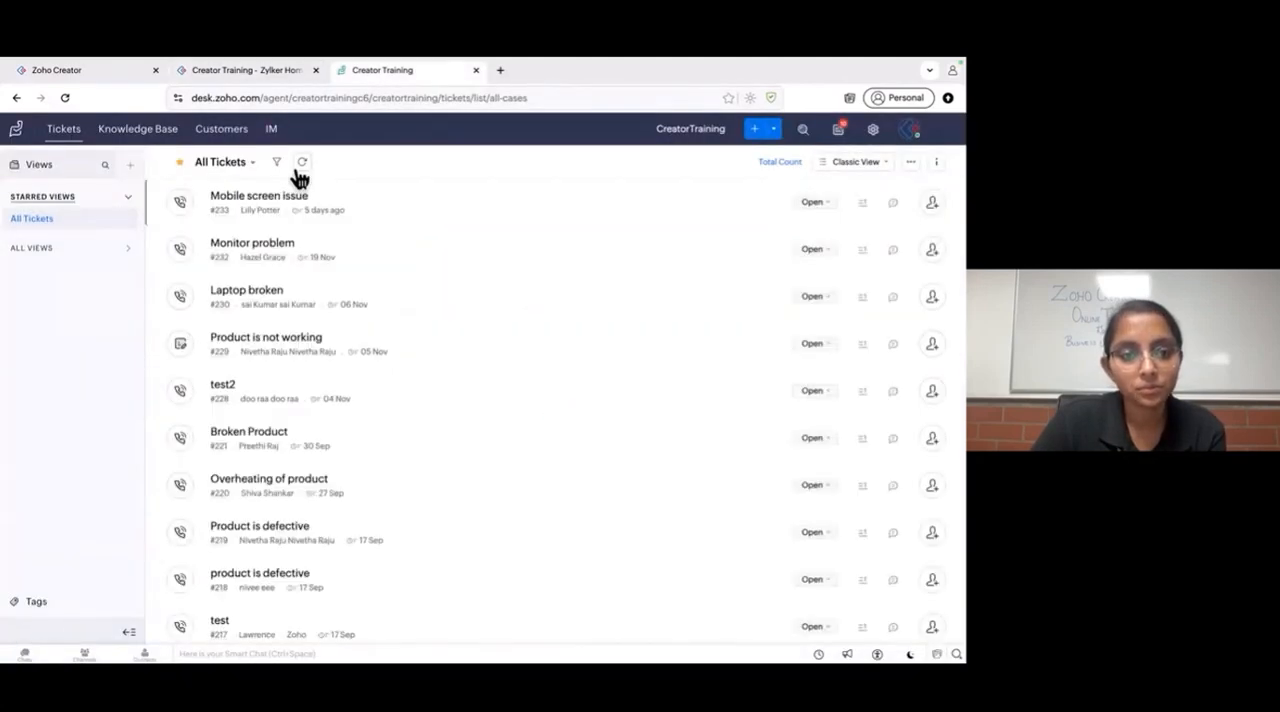
- Return to the flow builder, end the Test & Debug session, and briefly reopen its panel to check it before closing it
{"action": "left_click", "coordinate": [71, 75]}
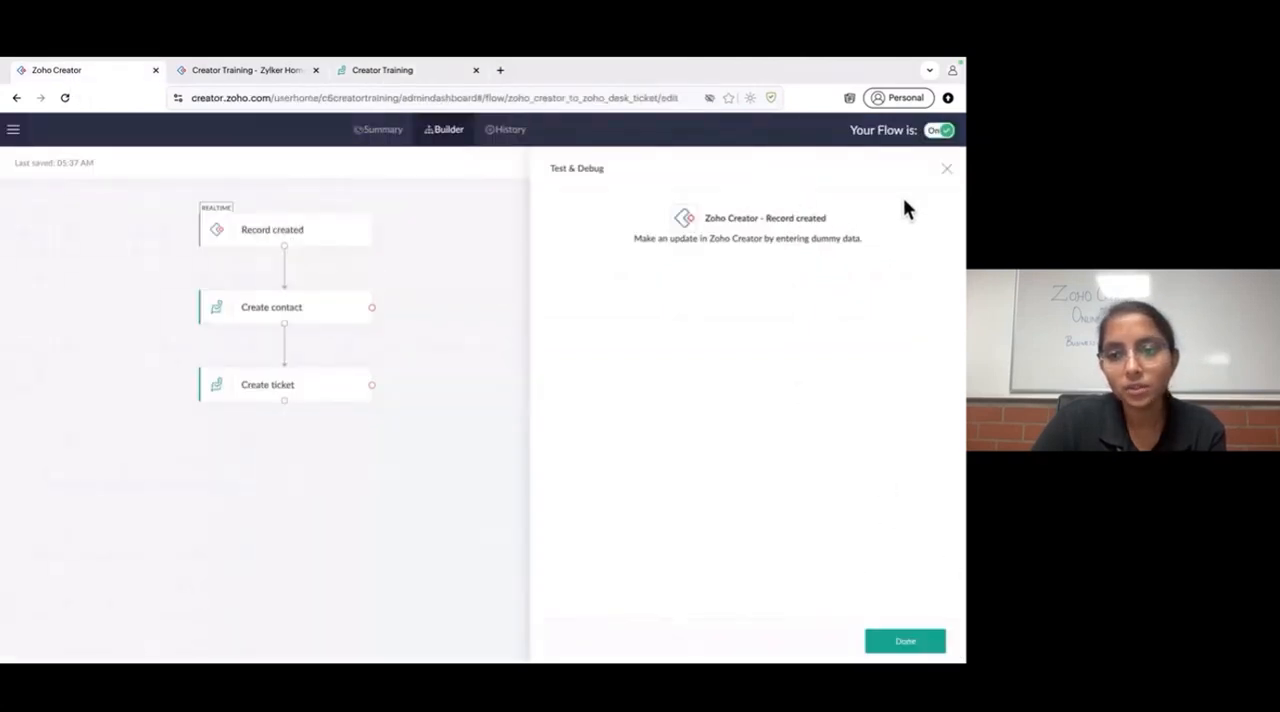
{"action": "left_click", "coordinate": [910, 648]}
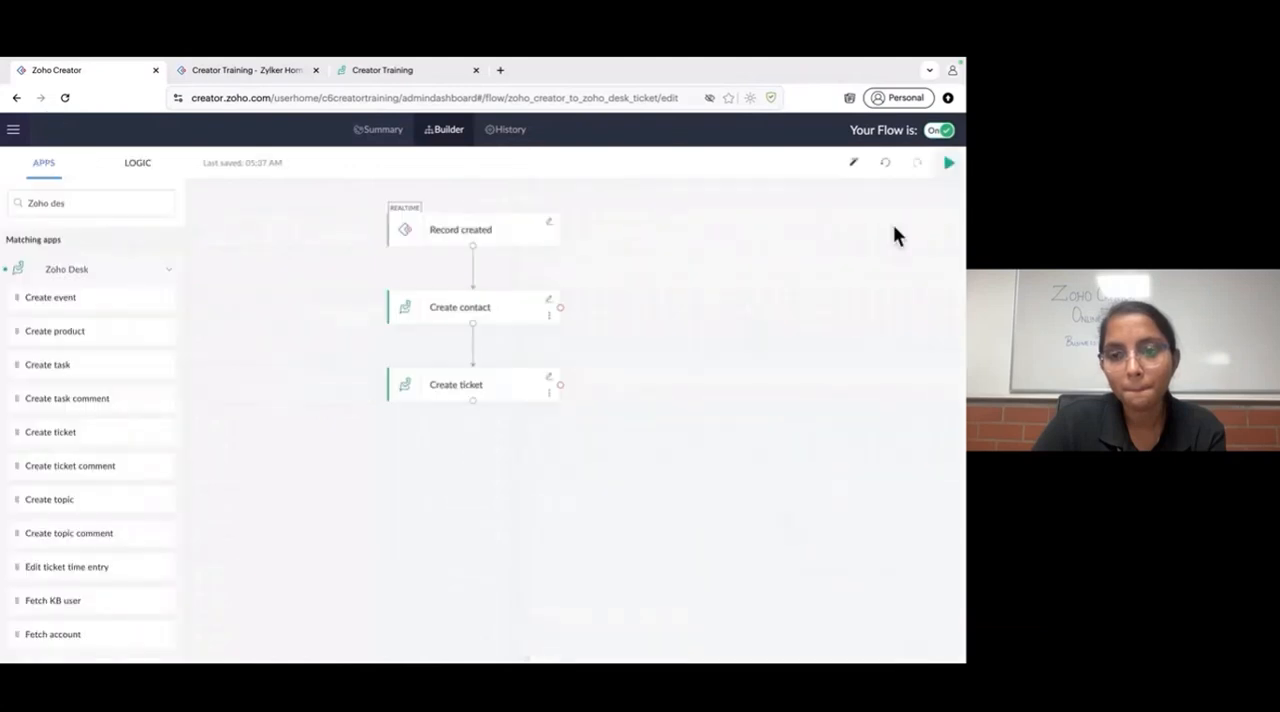
{"action": "left_click", "coordinate": [946, 170]}
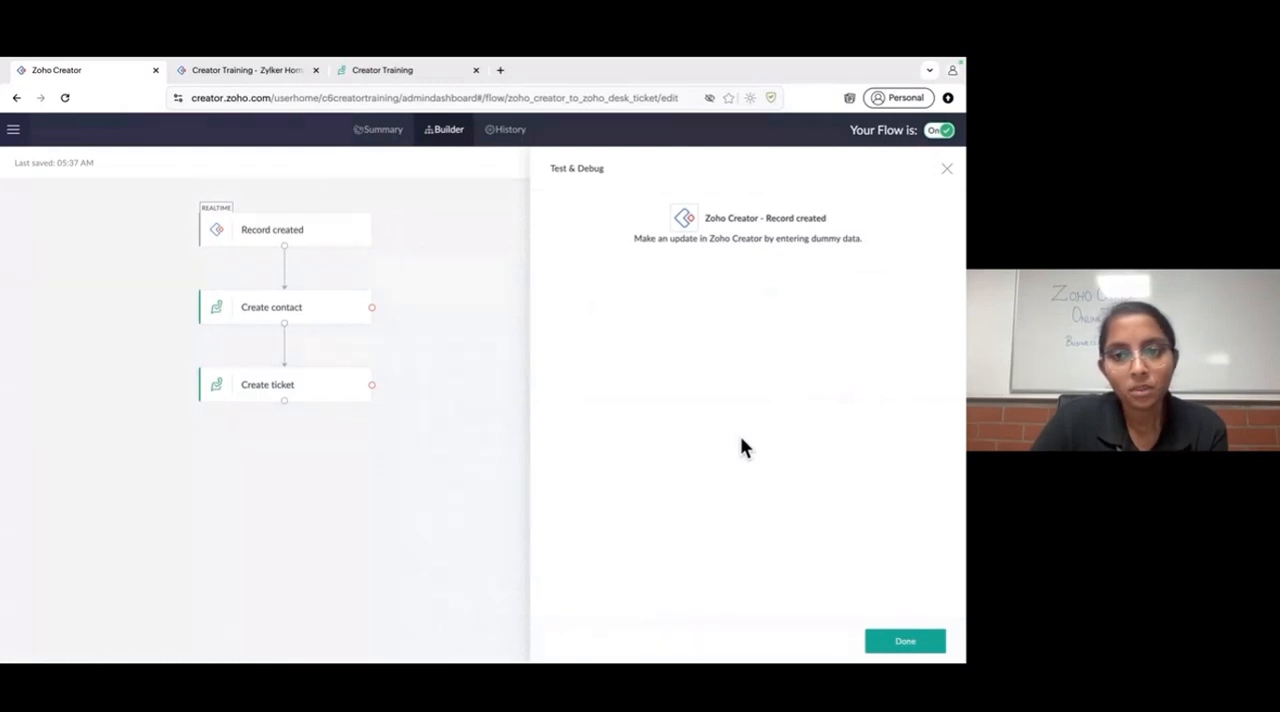
{"action": "left_click", "coordinate": [948, 172]}
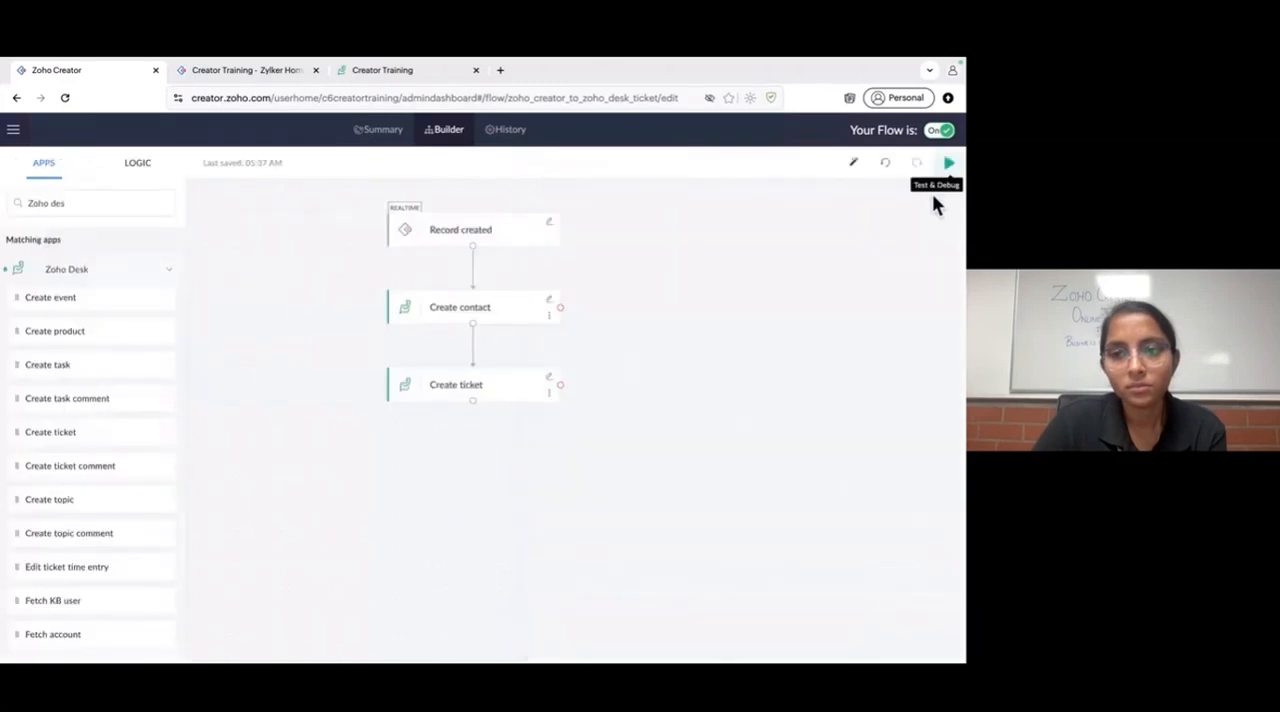
- Switch to Zoho Desk and refresh the All Tickets list again to look for the new ticket
{"action": "left_click", "coordinate": [391, 72]}
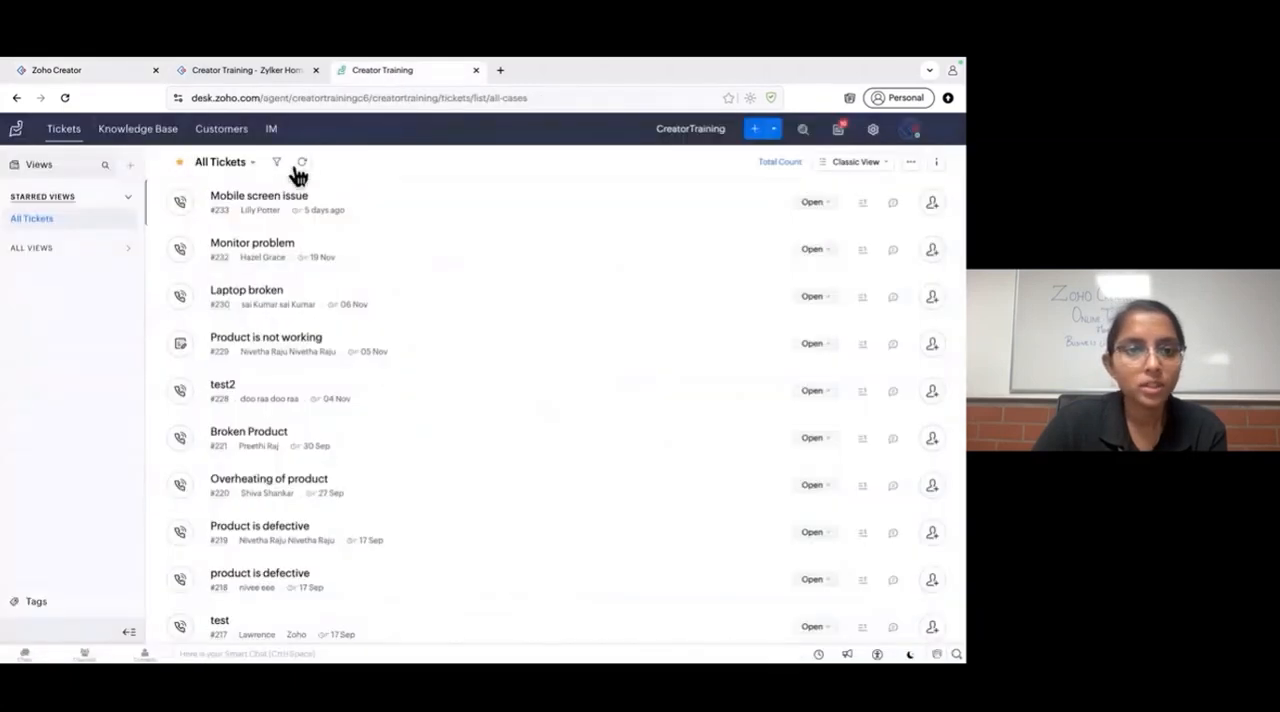
{"action": "left_click", "coordinate": [304, 166]}
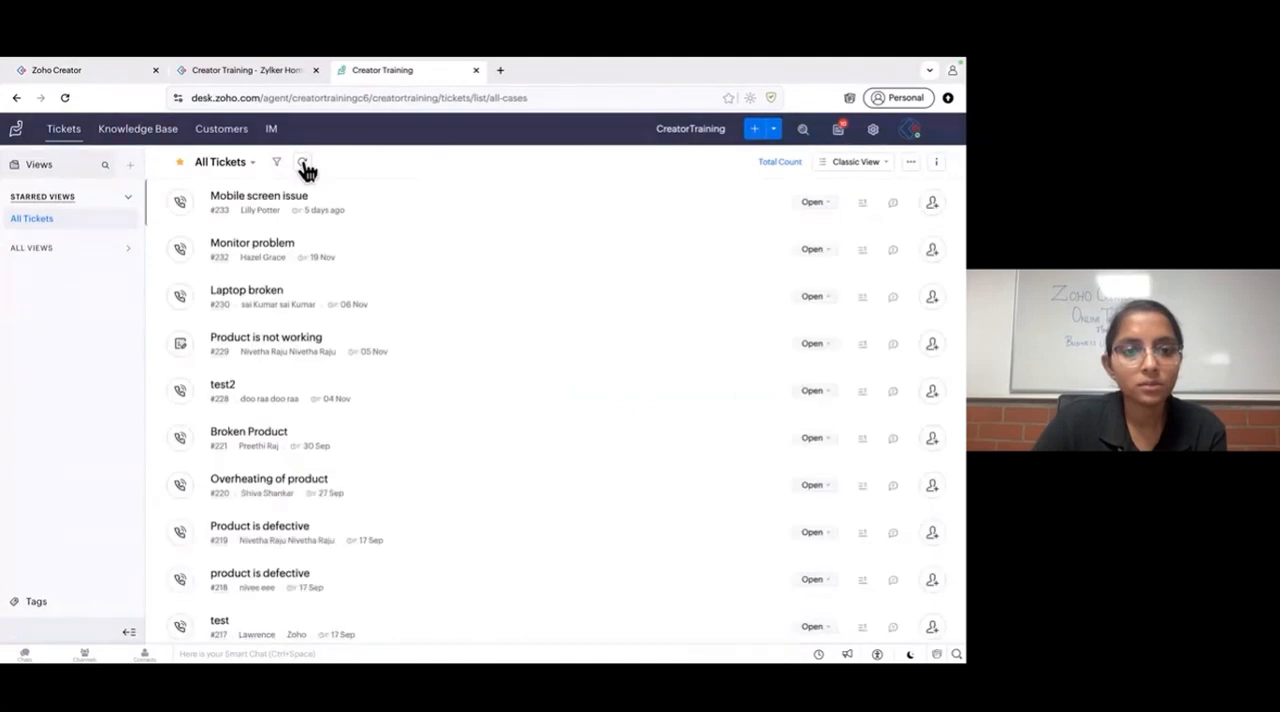
- Open the Zoho Creator Solutions page in a new browser tab and place it beside the flow builder's tab
{"action": "left_click", "coordinate": [89, 70]}
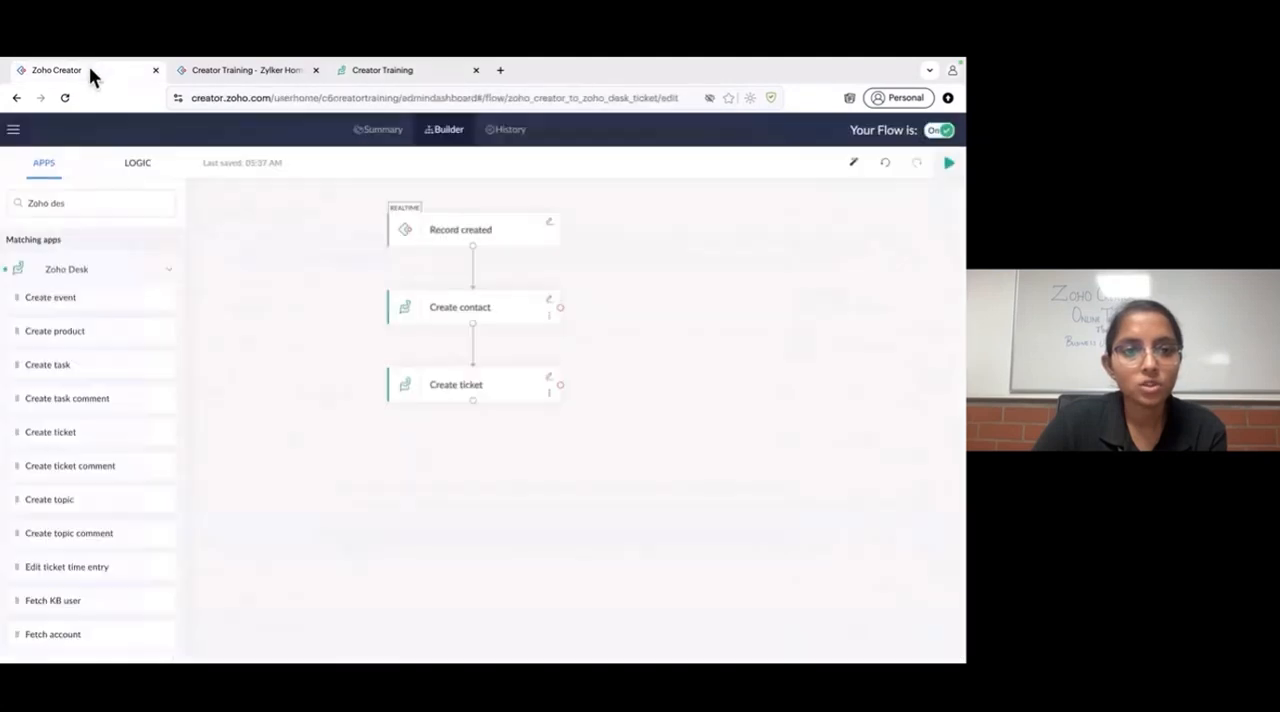
{"action": "left_click", "coordinate": [940, 131]}
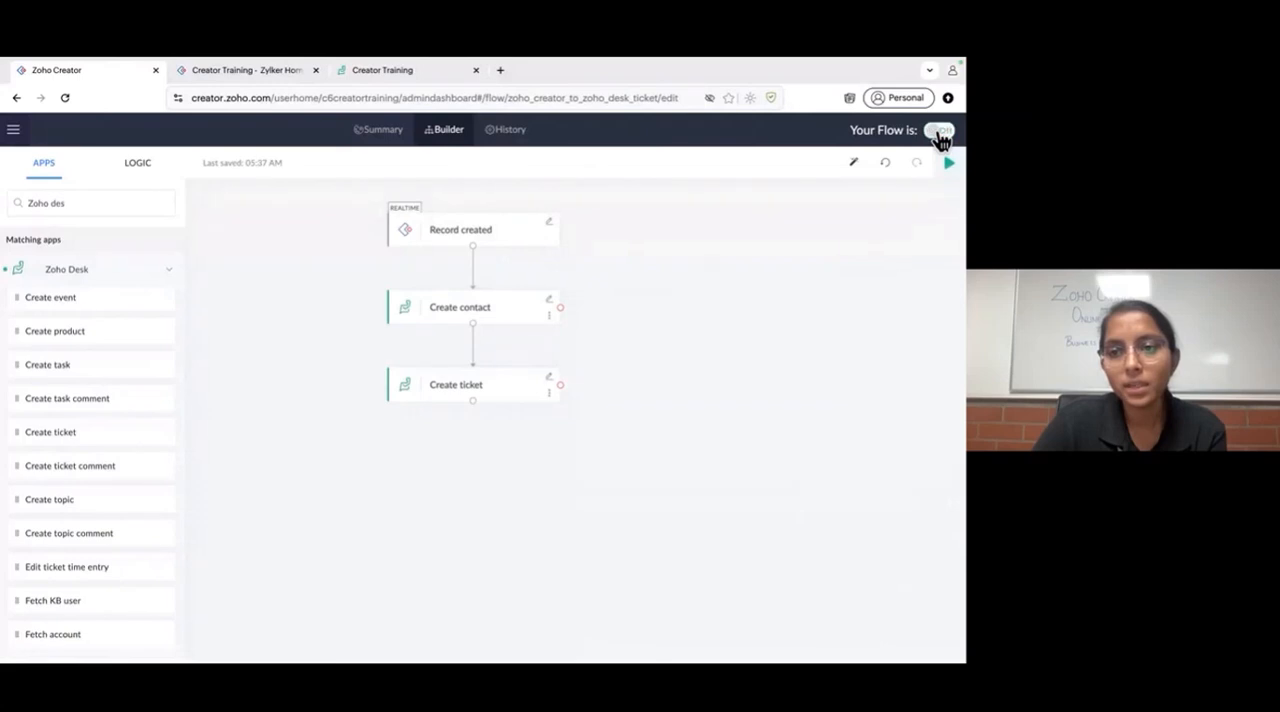
{"action": "left_click", "coordinate": [13, 129]}
{"action": "left_click", "coordinate": [257, 72]}
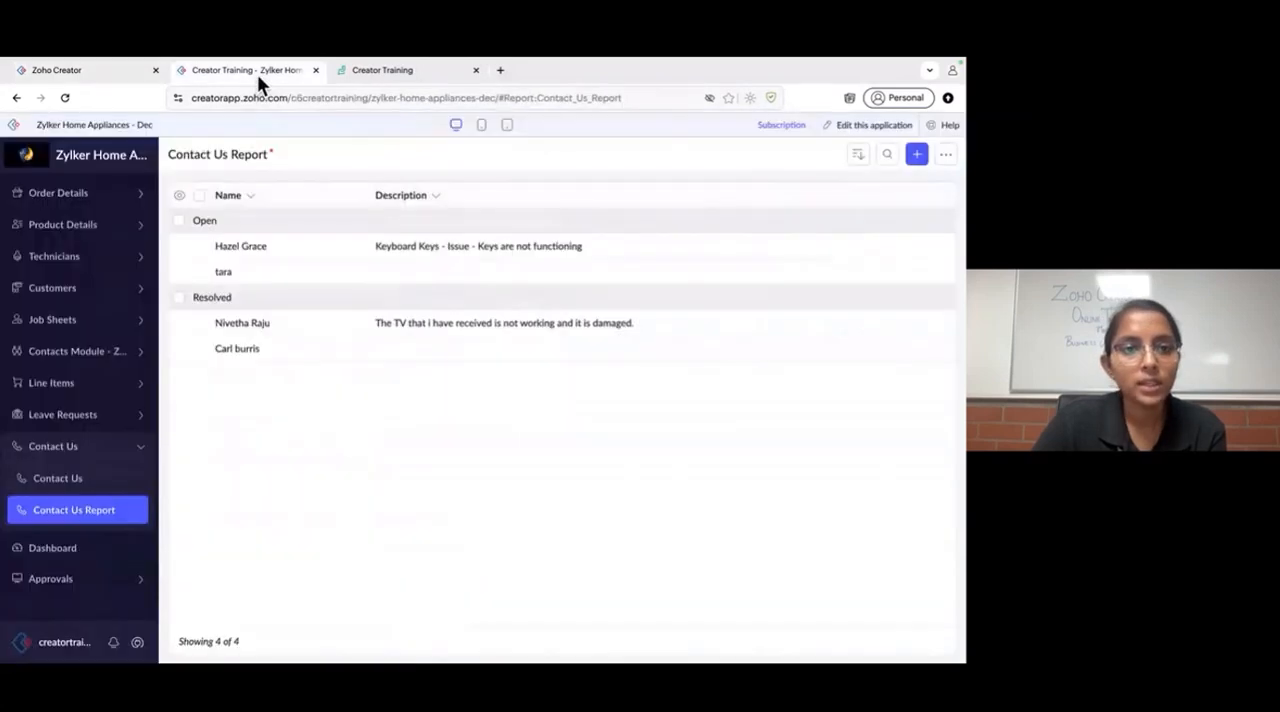
{"action": "right_click", "coordinate": [15, 128]}
{"action": "key", "text": "Escape"}
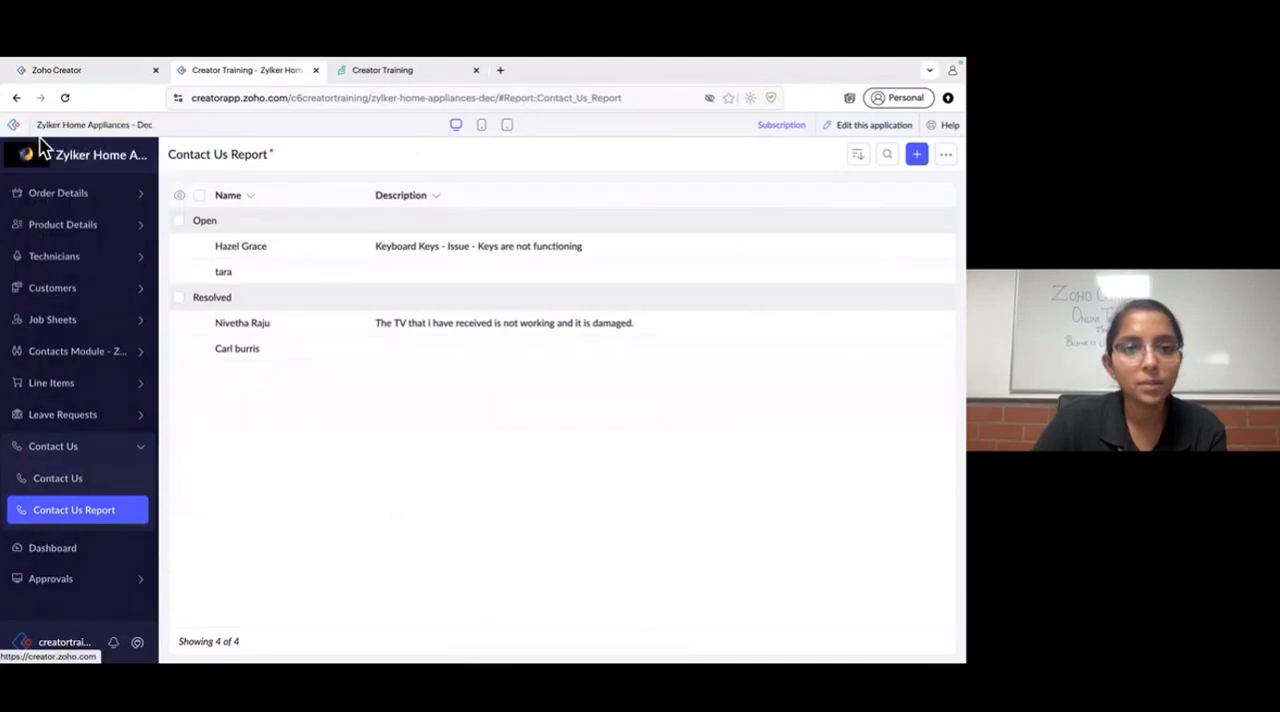
{"action": "left_click_drag", "start_coordinate": [375, 61], "coordinate": [195, 80]}
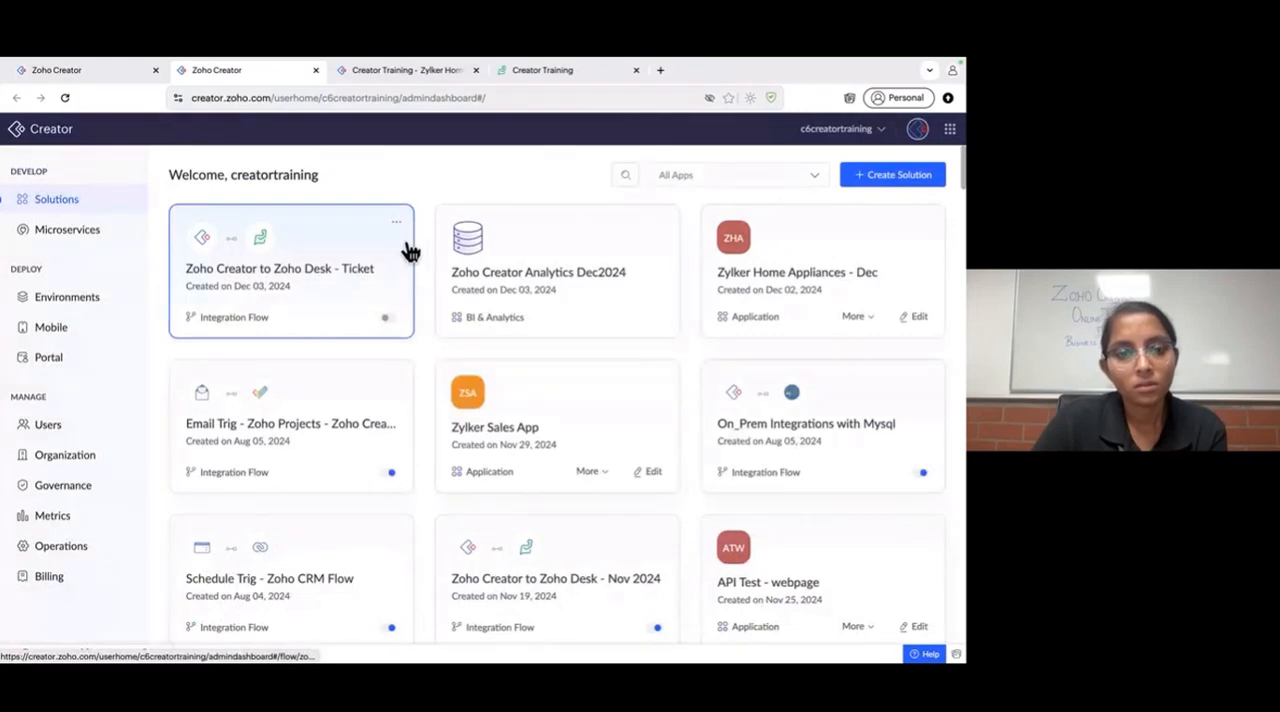
- Turn on the Zoho Creator to Zoho Desk - Ticket flow and open the Contact Us form in Zylker Home Appliances - Dec
{"action": "left_click", "coordinate": [392, 317]}
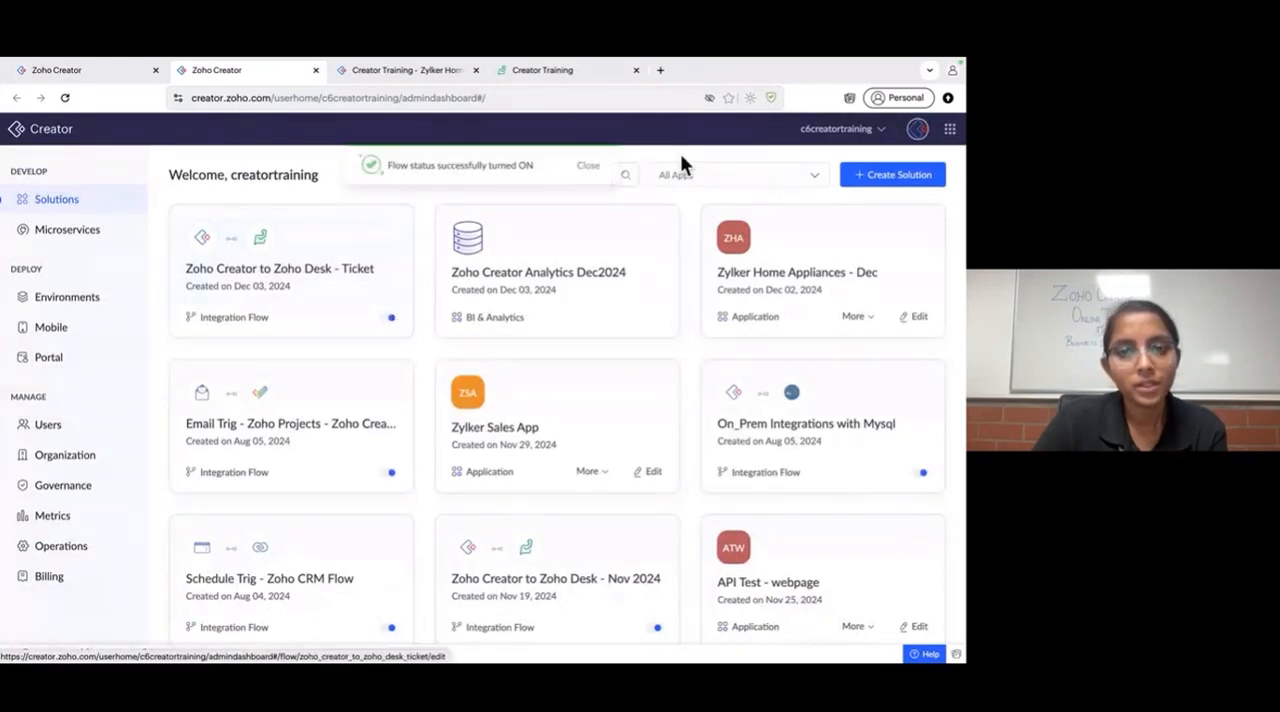
{"action": "left_click", "coordinate": [389, 70]}
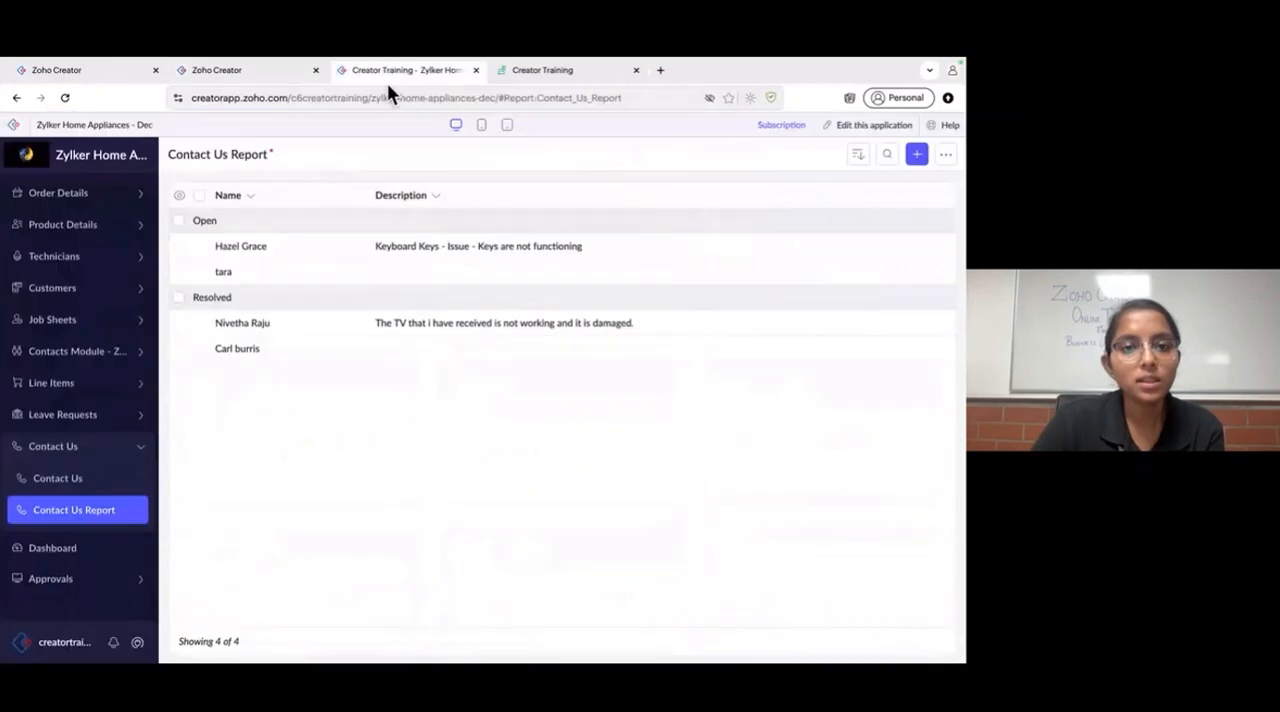
{"action": "left_click", "coordinate": [88, 484]}
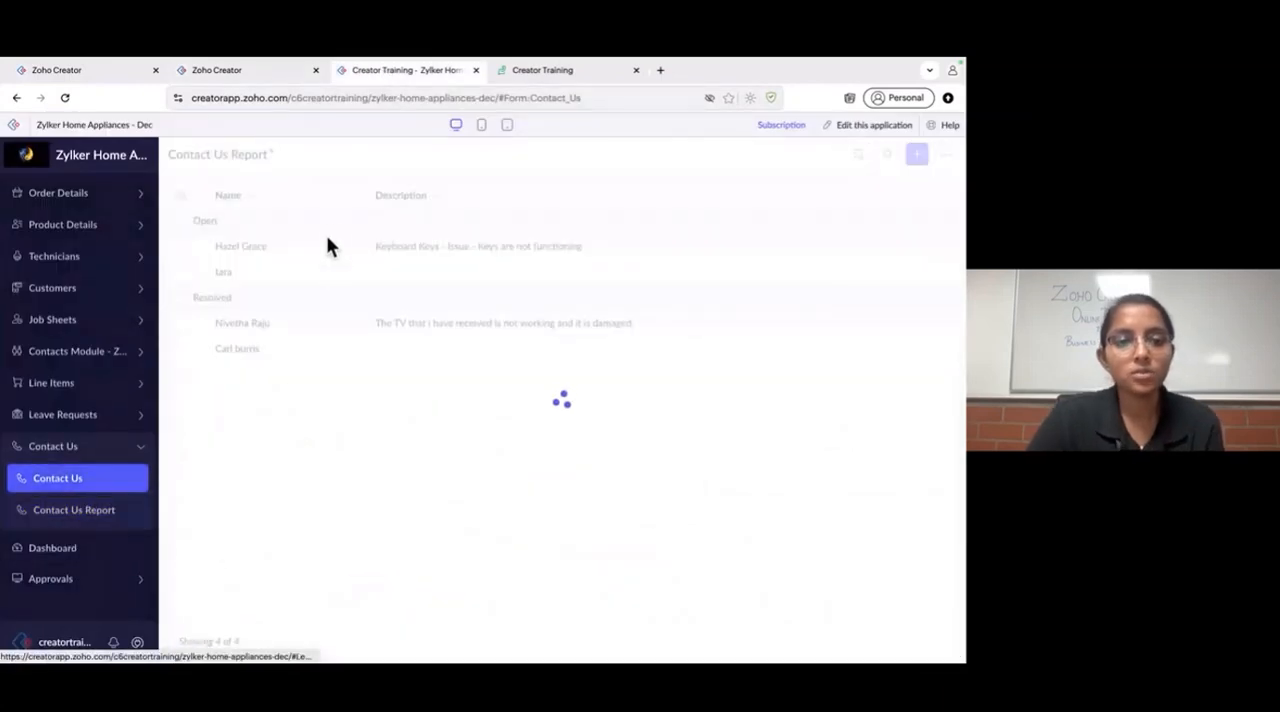
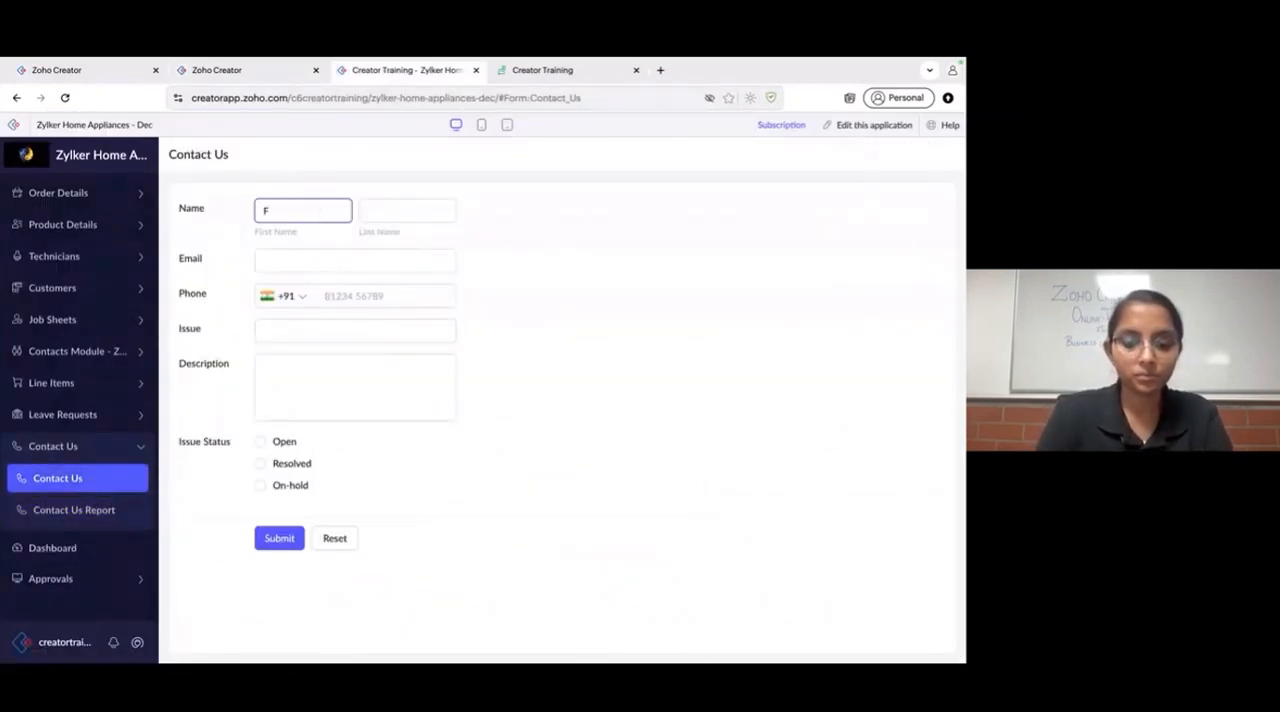
- Fill in the contact's first name, last name, e-mail address and phone number in the Contact Us form
{"action": "left_click", "coordinate": [383, 211]}
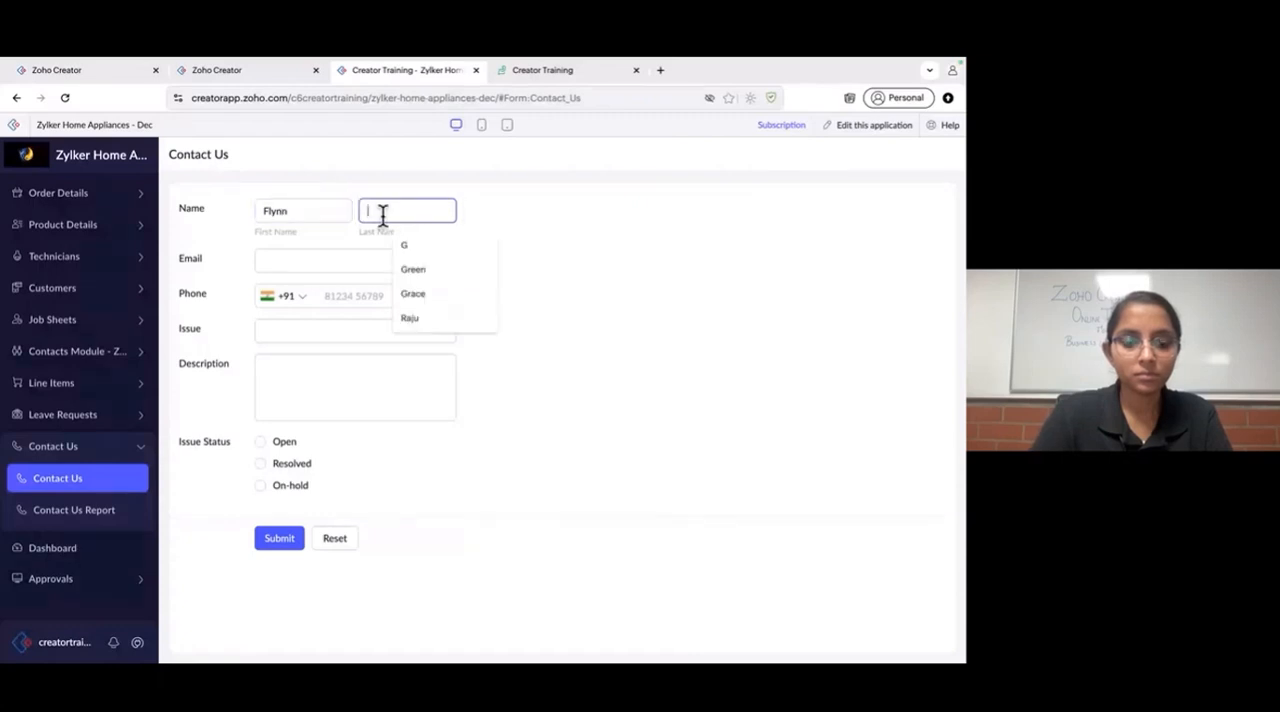
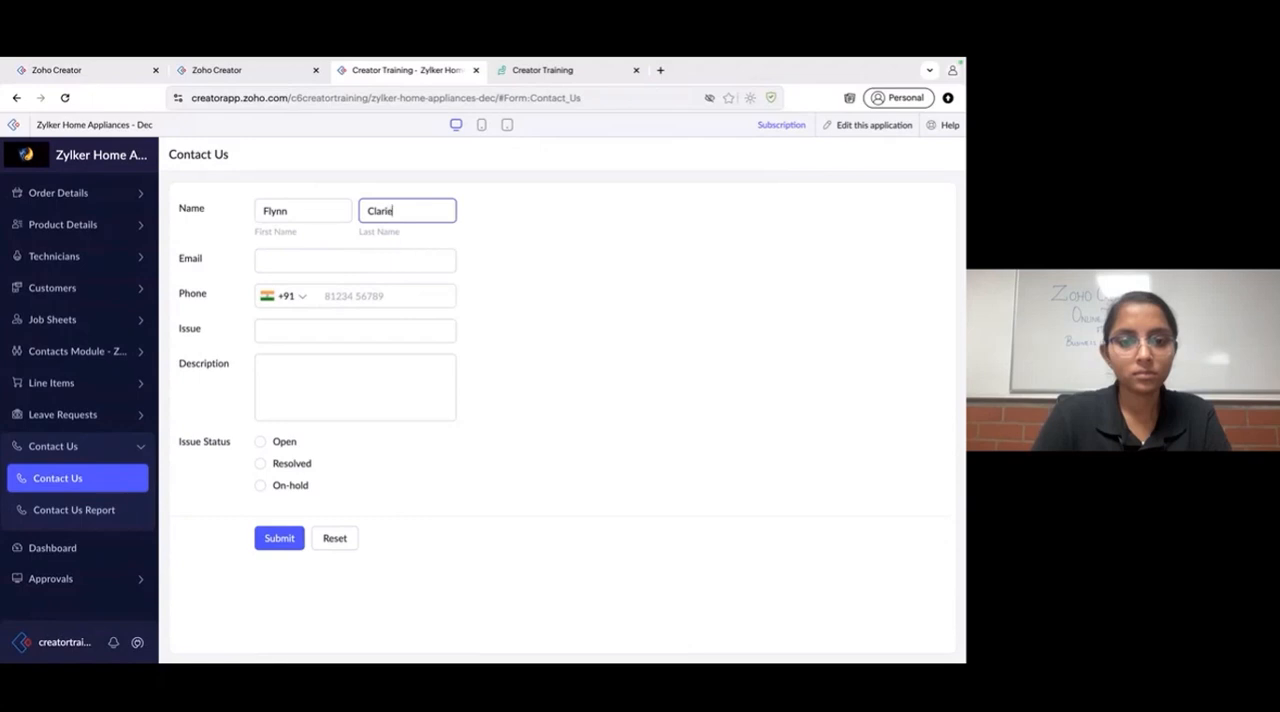
{"action": "left_click", "coordinate": [366, 262]}
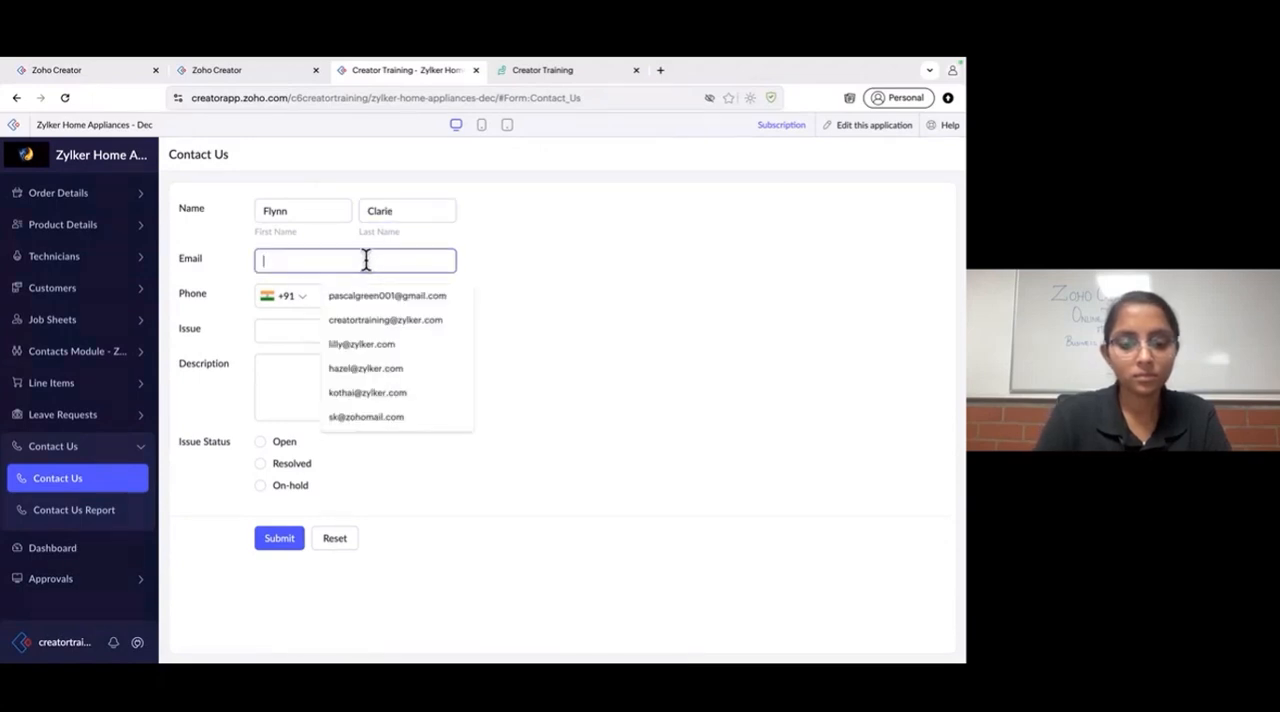
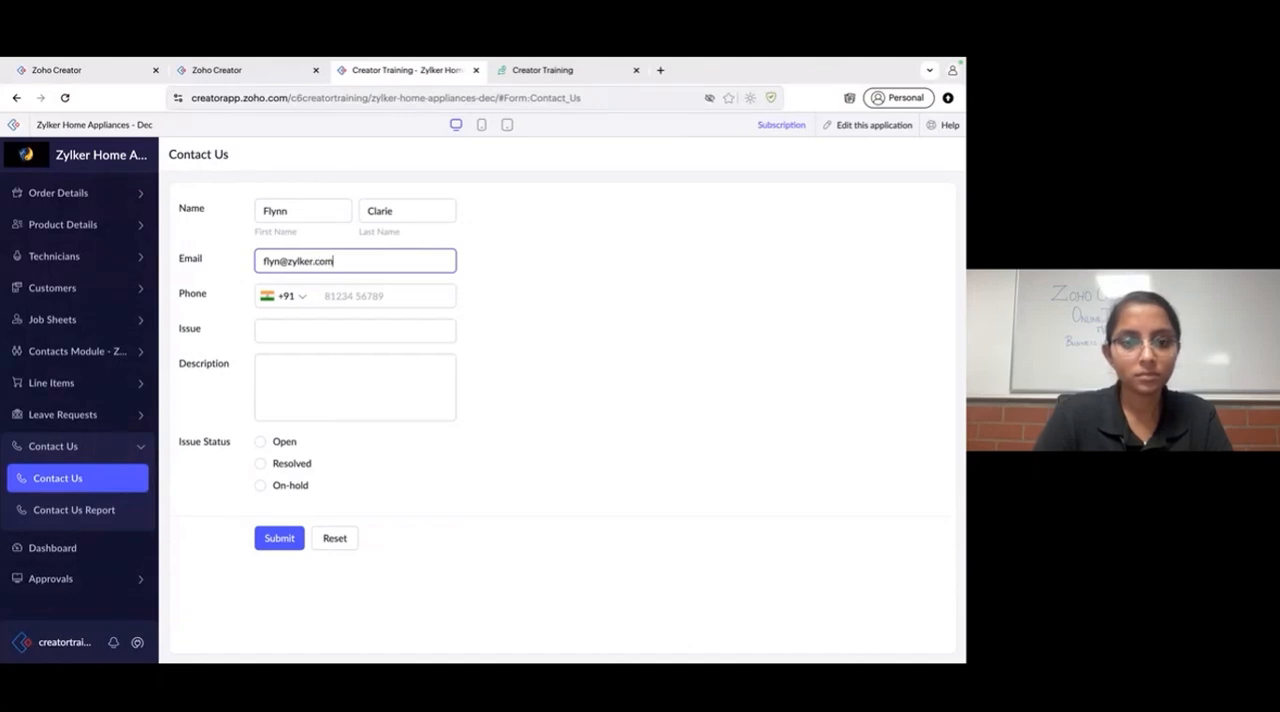
{"action": "left_click", "coordinate": [383, 295]}
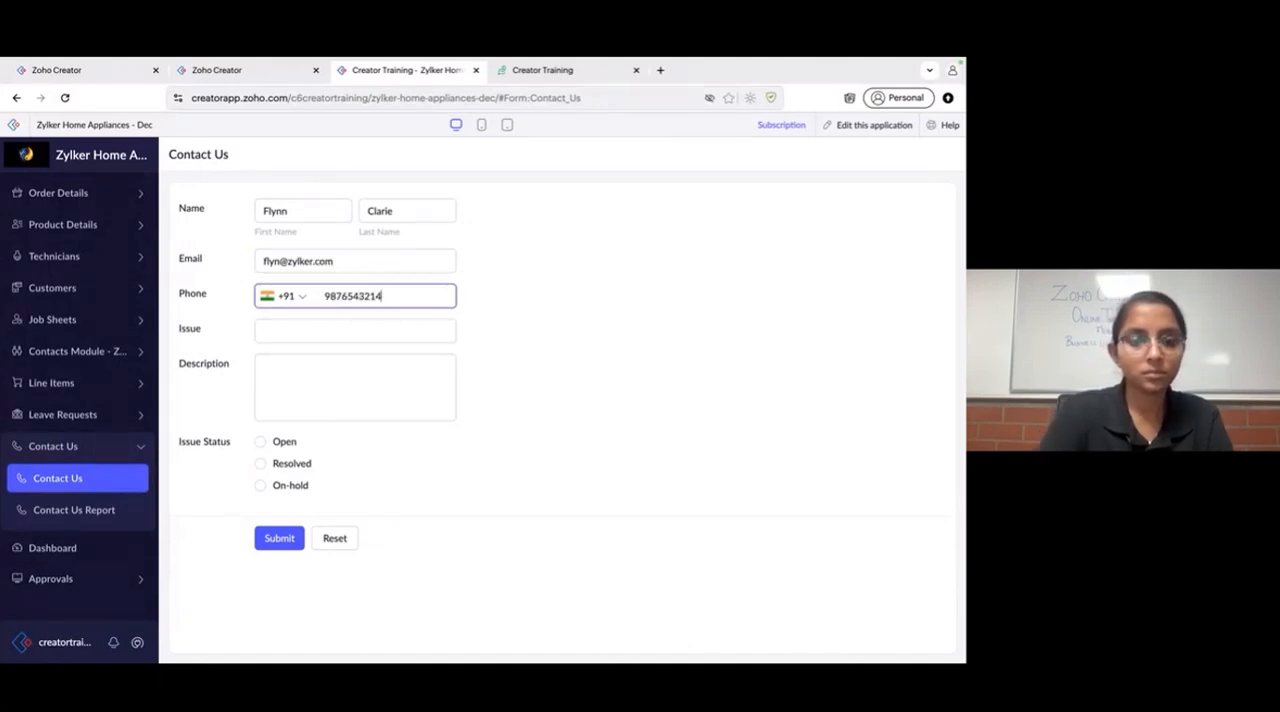
- Set the form's Issue to "Keyboard issue"
{"action": "left_click", "coordinate": [375, 340]}
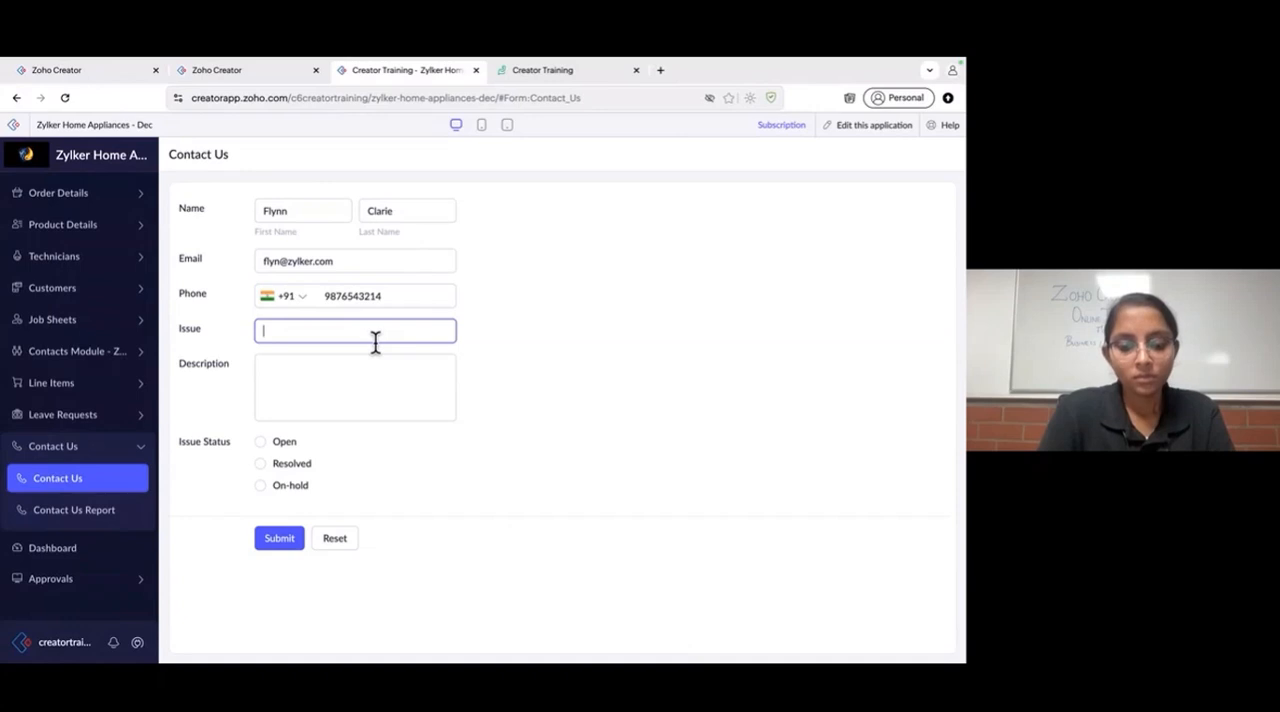
{"action": "type", "text": "Key"}
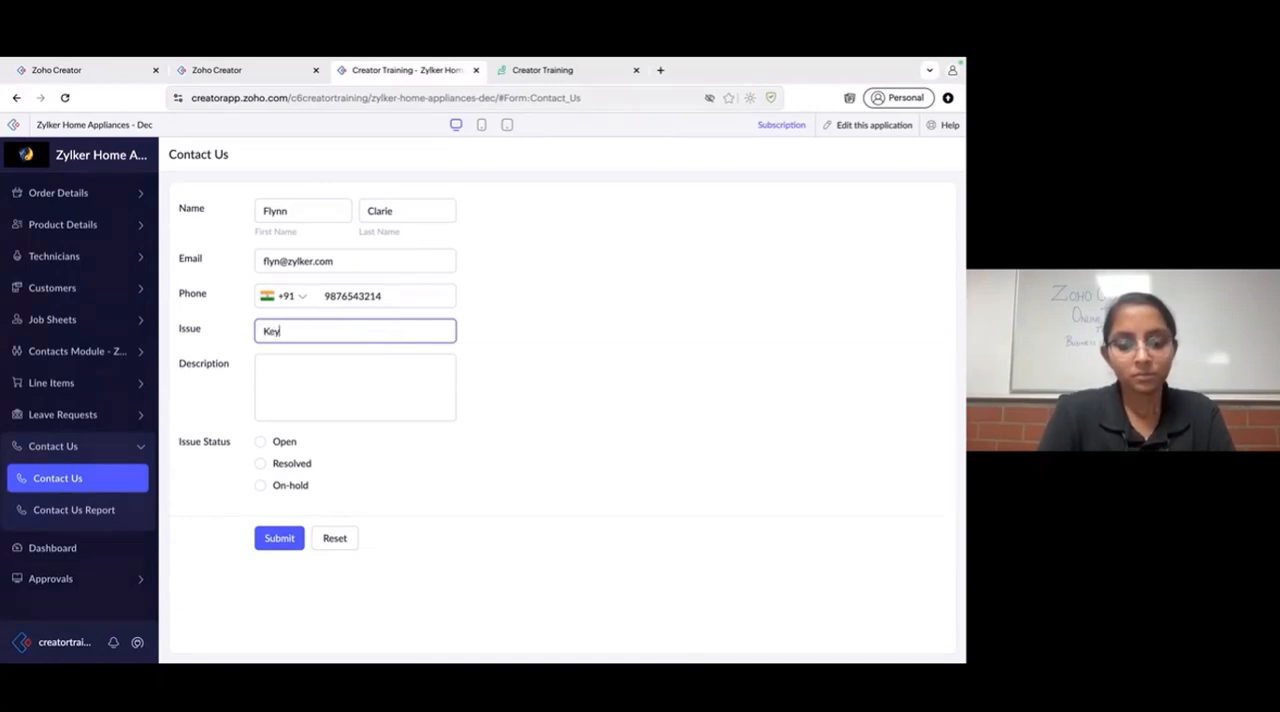
{"action": "type", "text": "board is"}
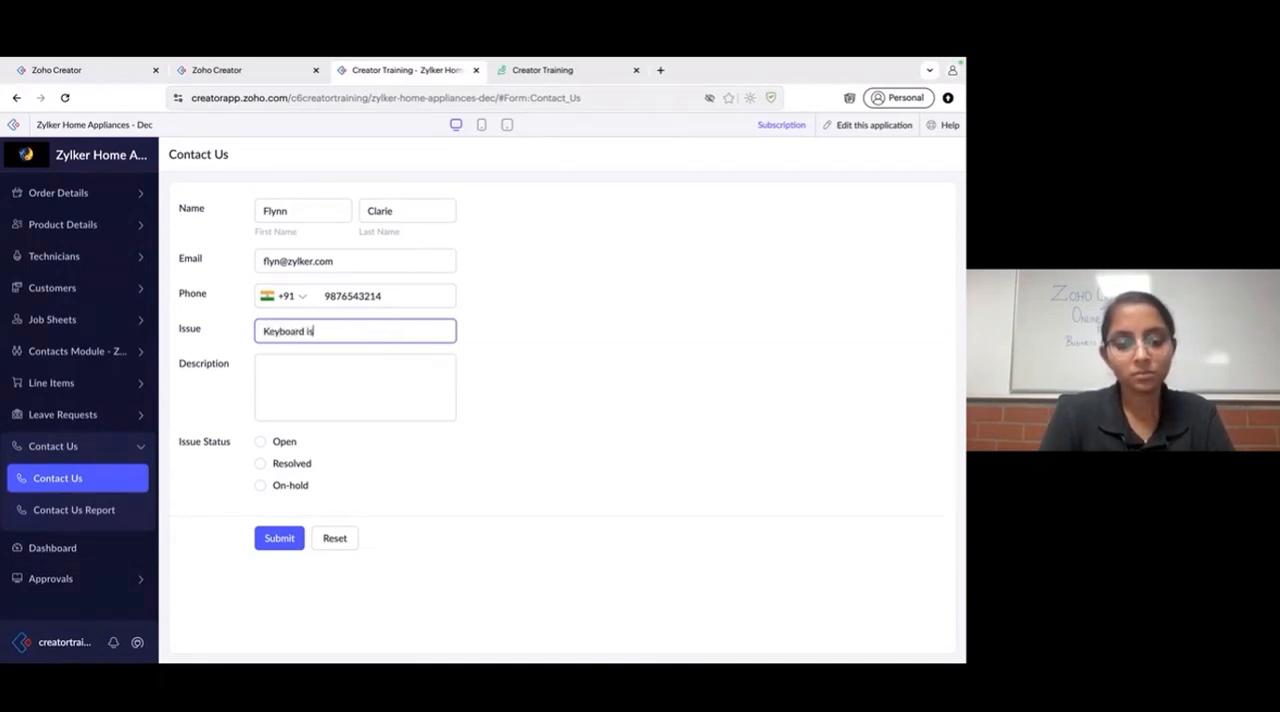
{"action": "type", "text": "sue"}
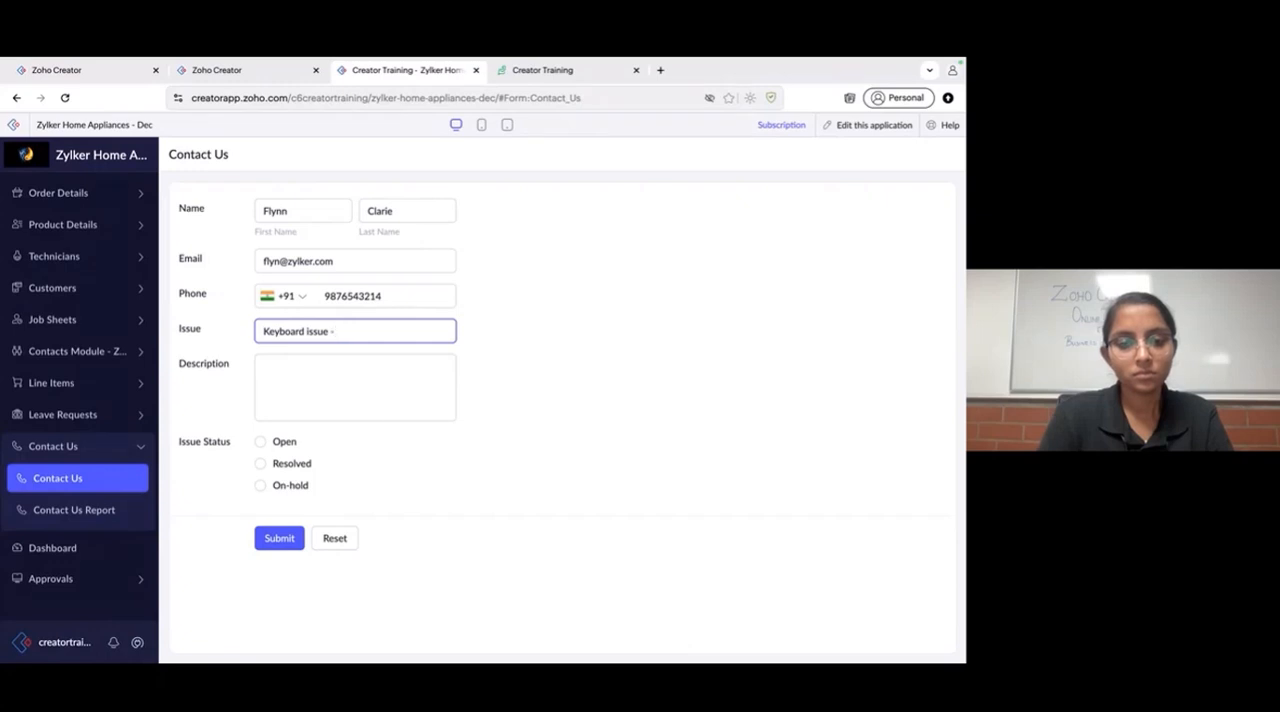
{"action": "type", "text": " - issue"}
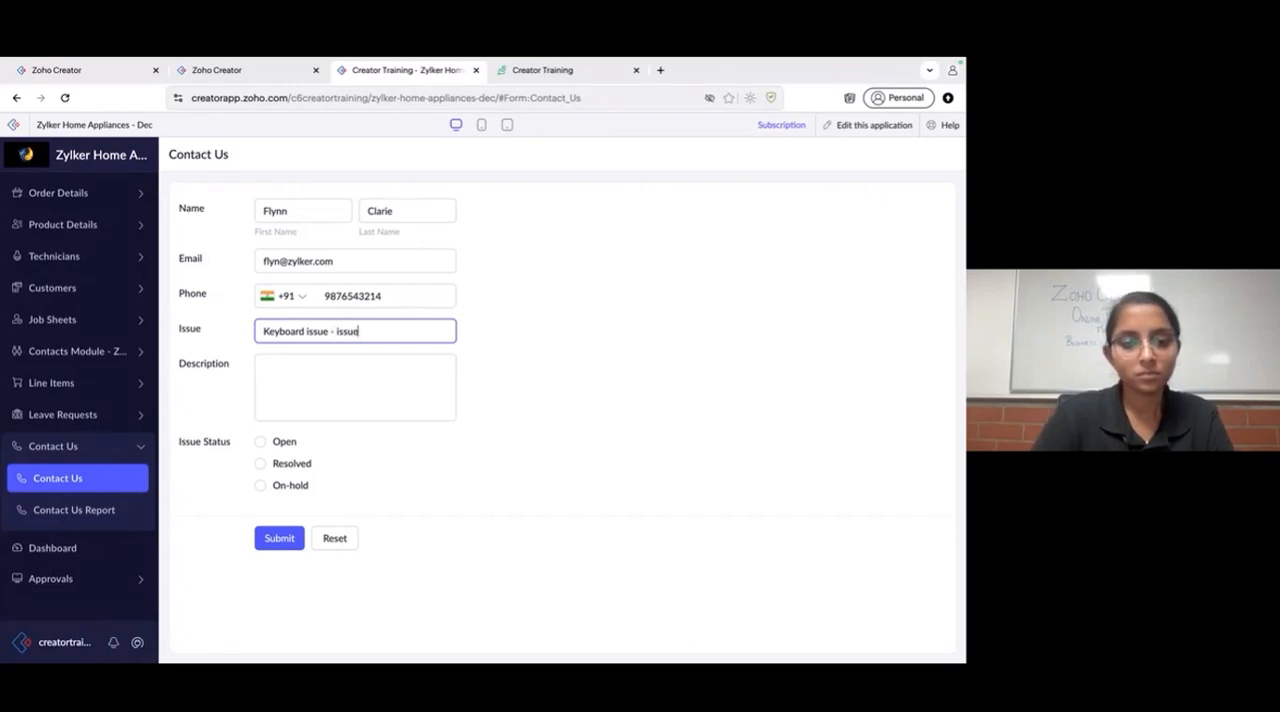
{"action": "key", "text": "ctrl+a"}
{"action": "left_click_drag", "start_coordinate": [328, 331], "coordinate": [466, 332]}
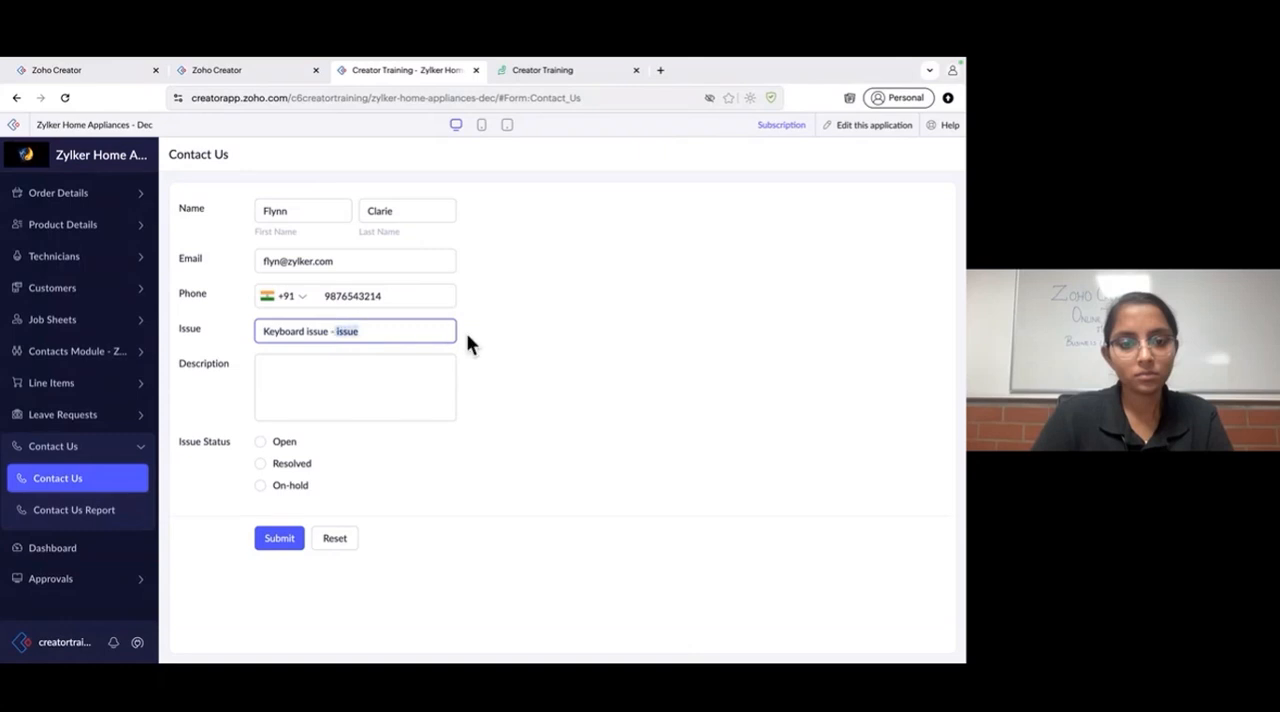
{"action": "key", "text": "BackSpace"}
- Enter the description "Keyboard issue - issues with key functioning", set Issue Status to Open, and submit the form
{"action": "key", "text": "ctrl+a"}
{"action": "key", "text": "ctrl+c"}
{"action": "left_click", "coordinate": [409, 403]}
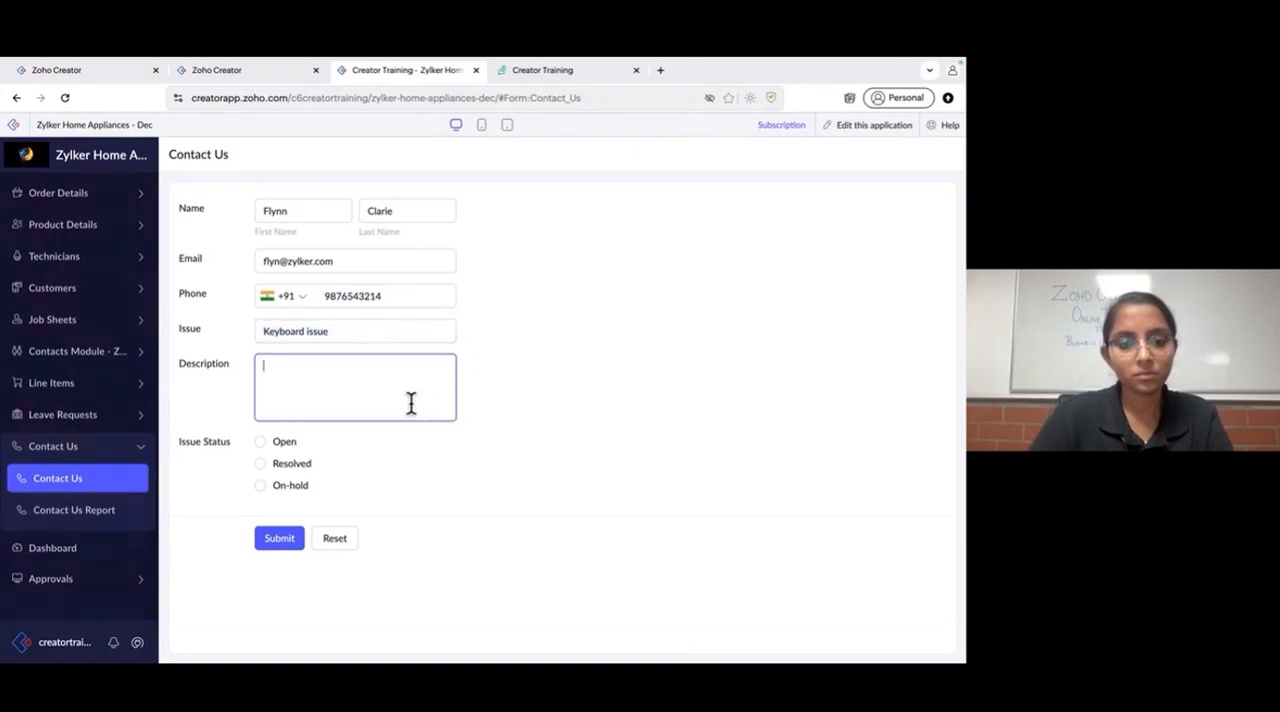
{"action": "key", "text": "ctrl+v"}
{"action": "type", "text": "-"}
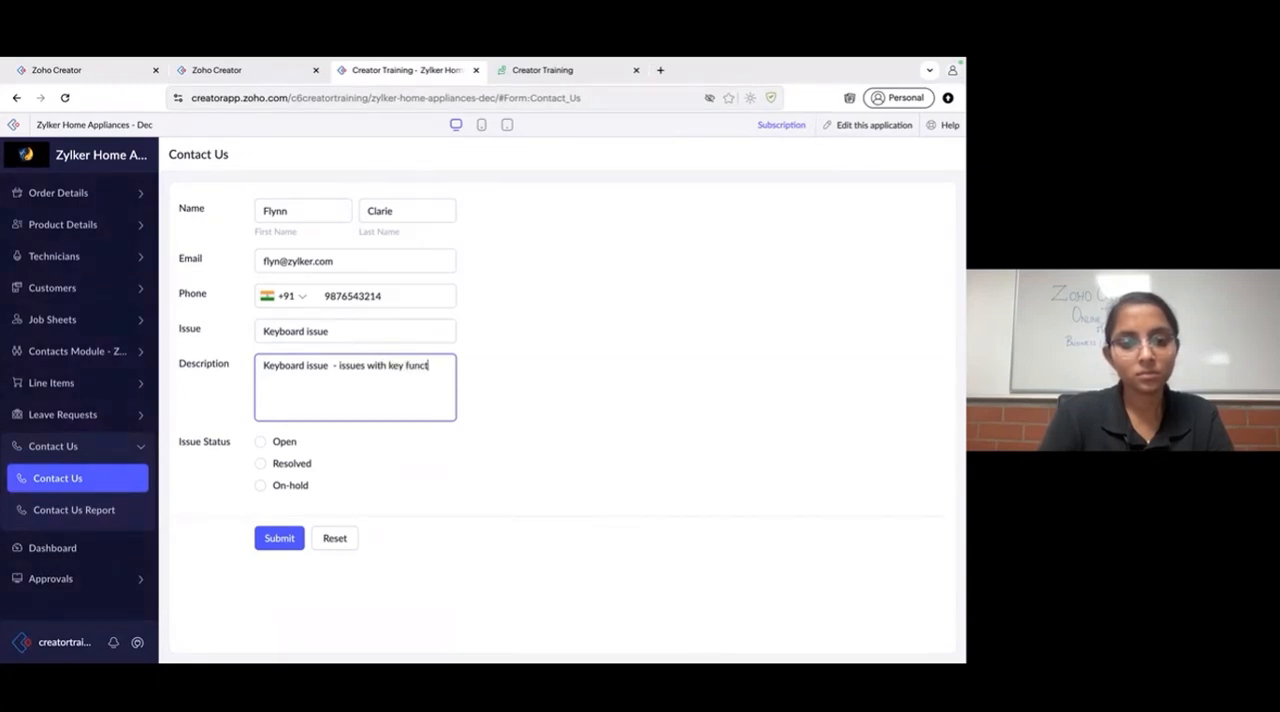
{"action": "type", "text": "issues with key functioning"}
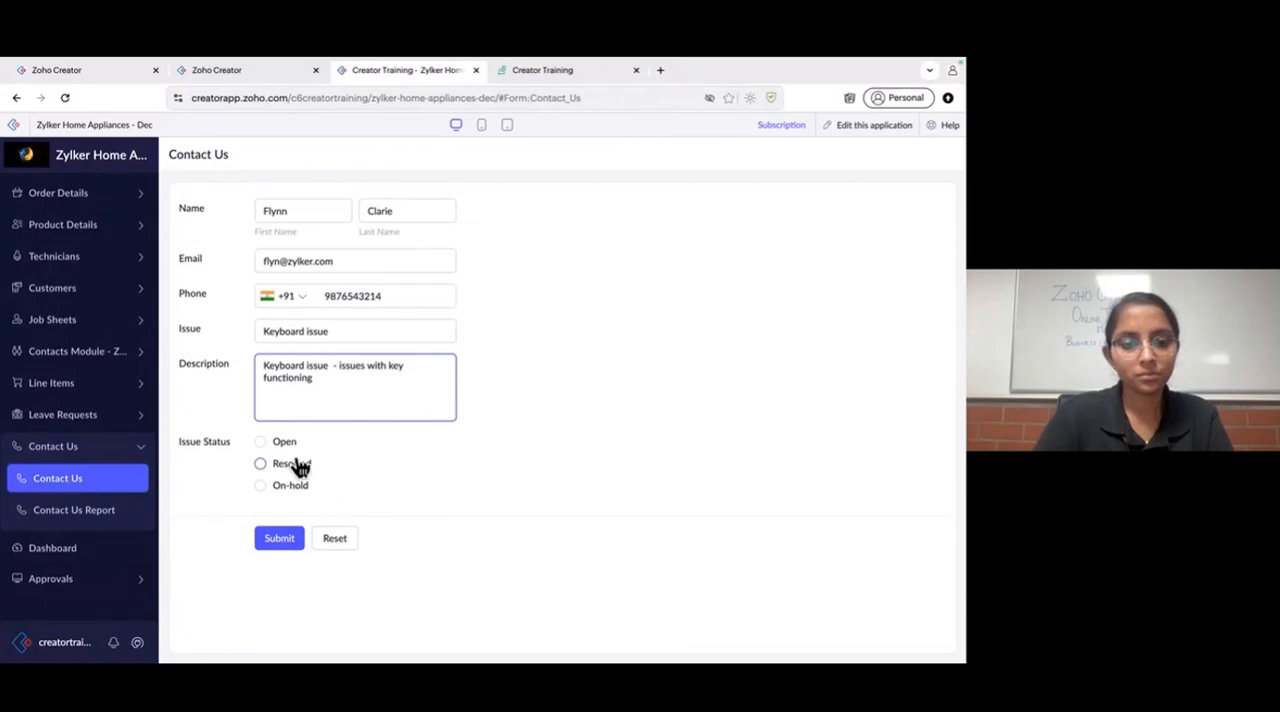
{"action": "left_click", "coordinate": [283, 443]}
{"action": "left_click", "coordinate": [276, 538]}
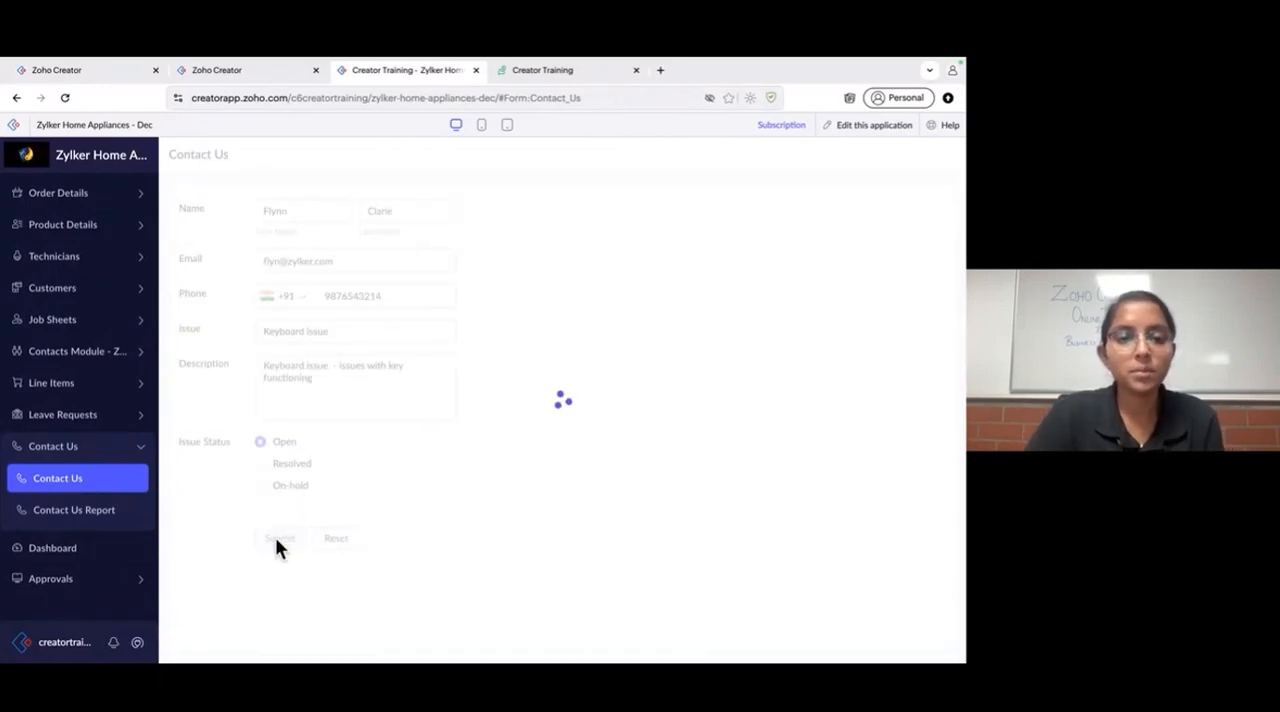
- Return to the flow's task history and refresh it repeatedly to look for the run from the submitted record
{"action": "left_click", "coordinate": [248, 74]}
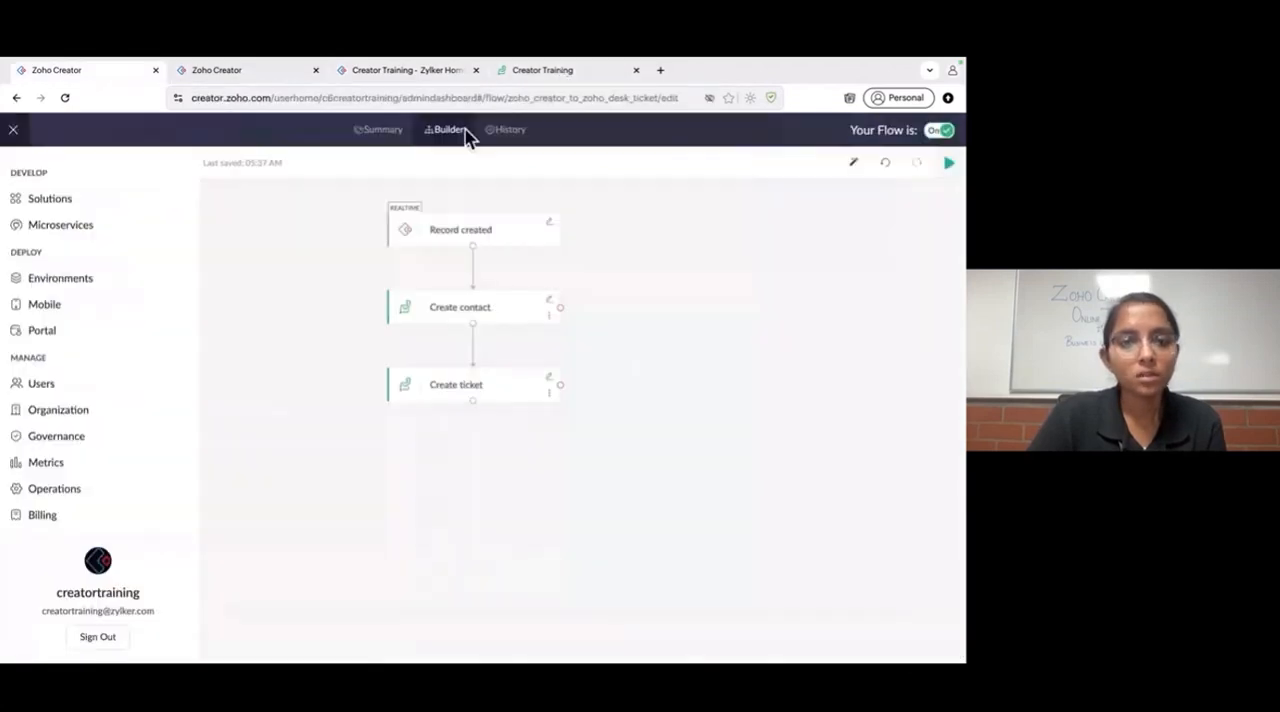
{"action": "left_click", "coordinate": [510, 129]}
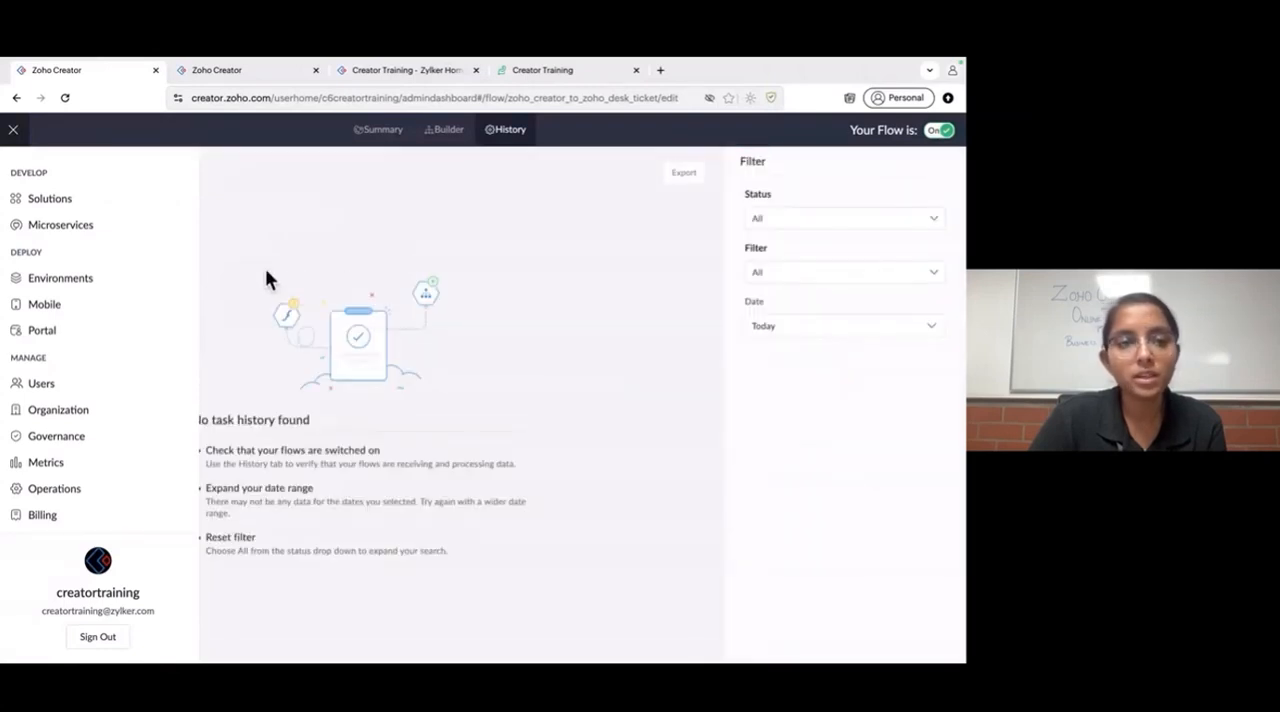
{"action": "left_click", "coordinate": [12, 130]}
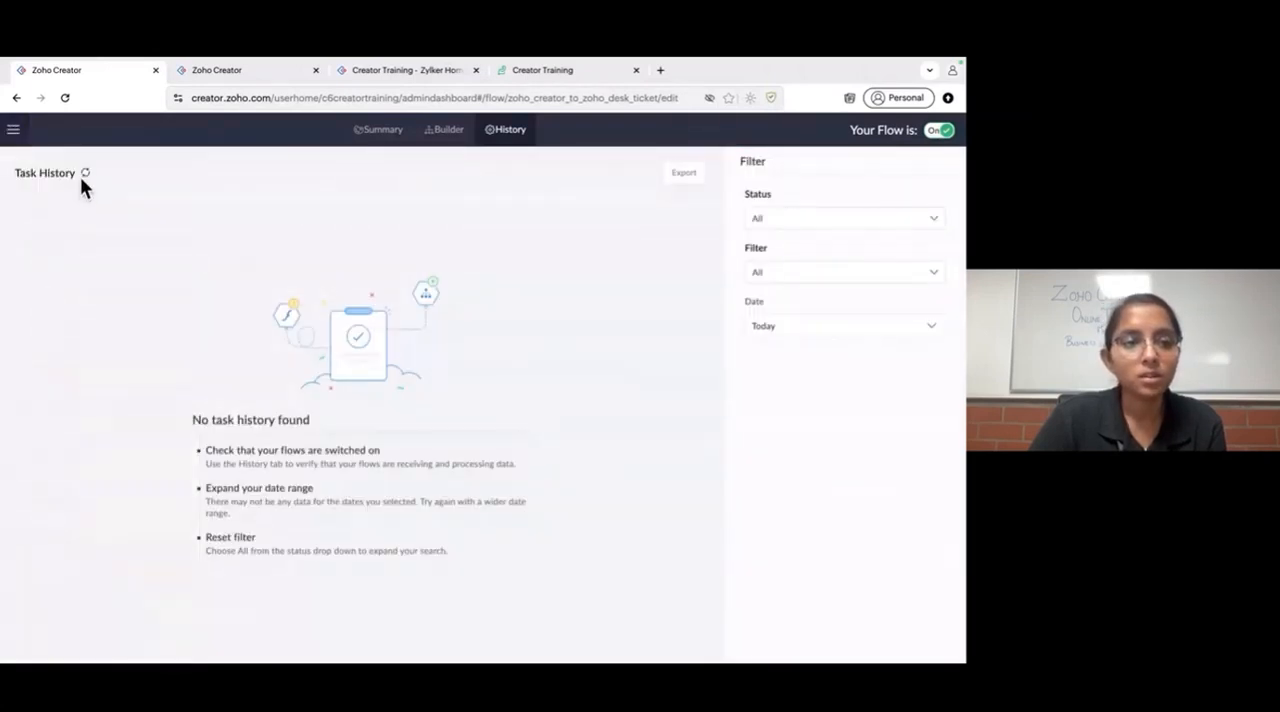
{"action": "left_click", "coordinate": [84, 174]}
{"action": "left_click", "coordinate": [85, 175]}
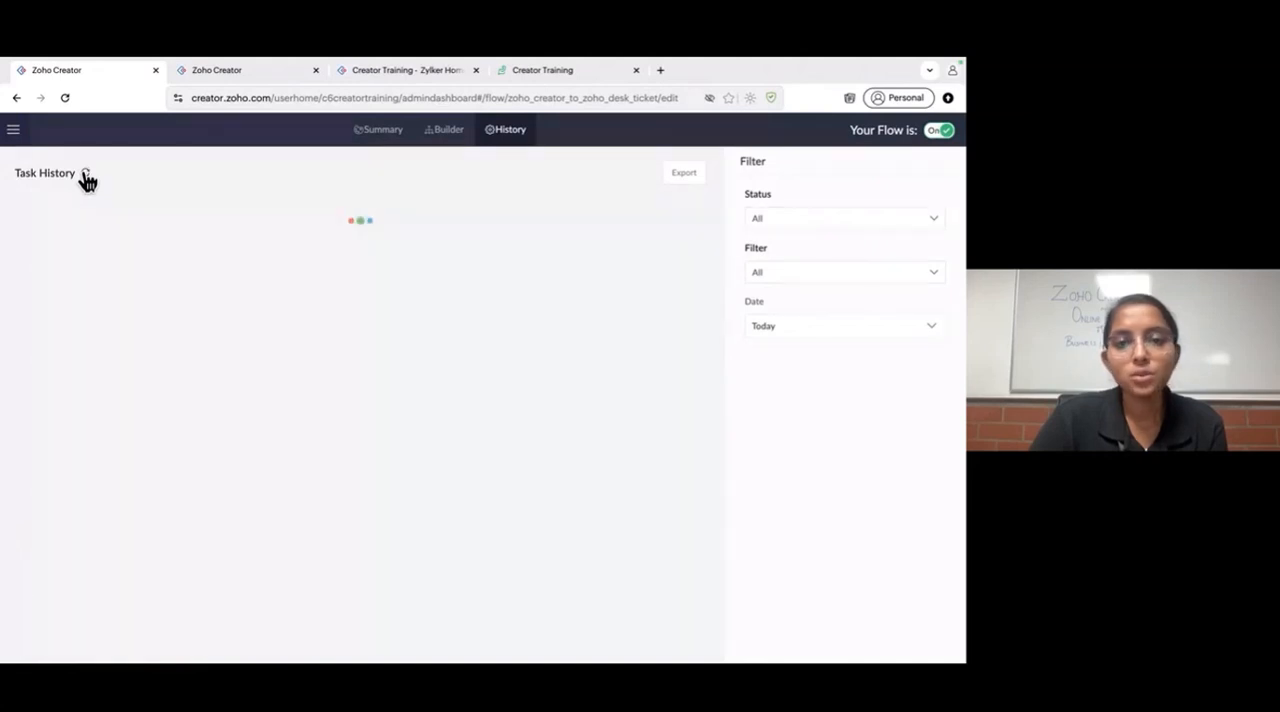
{"action": "left_click", "coordinate": [85, 175]}
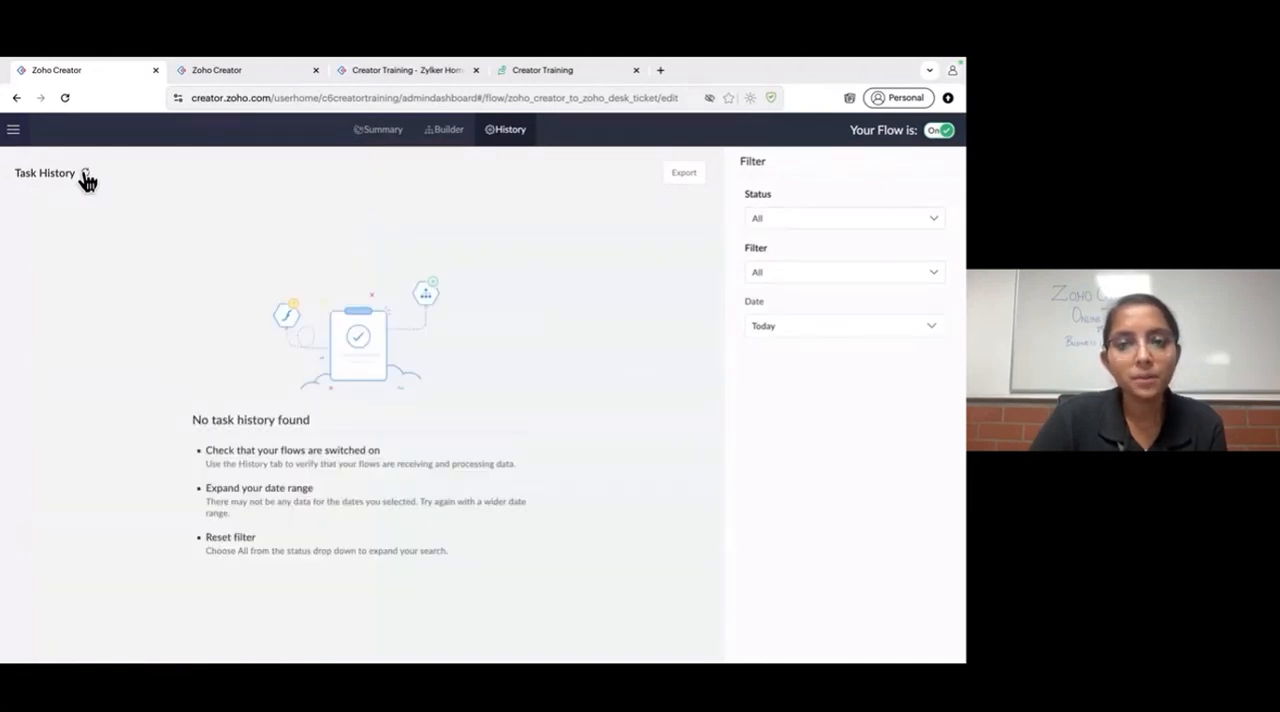
{"action": "left_click", "coordinate": [85, 175]}
{"action": "left_click", "coordinate": [85, 175]}
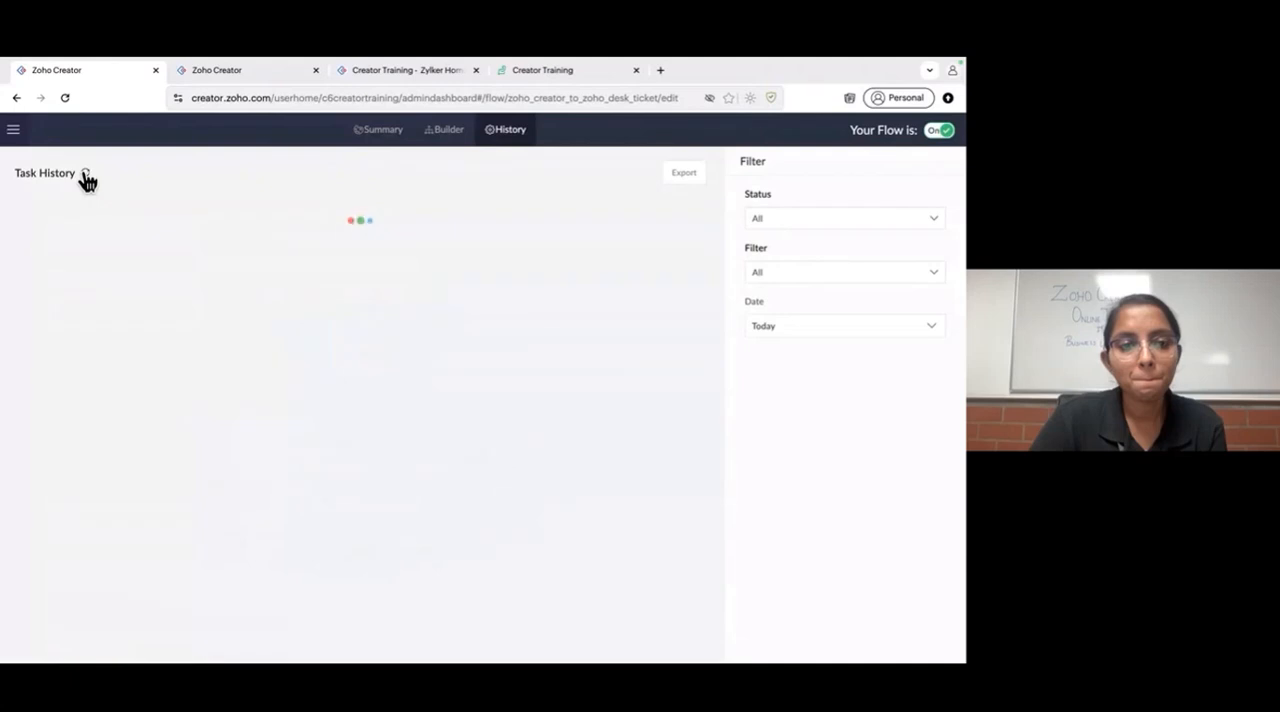
{"action": "left_click", "coordinate": [85, 175]}
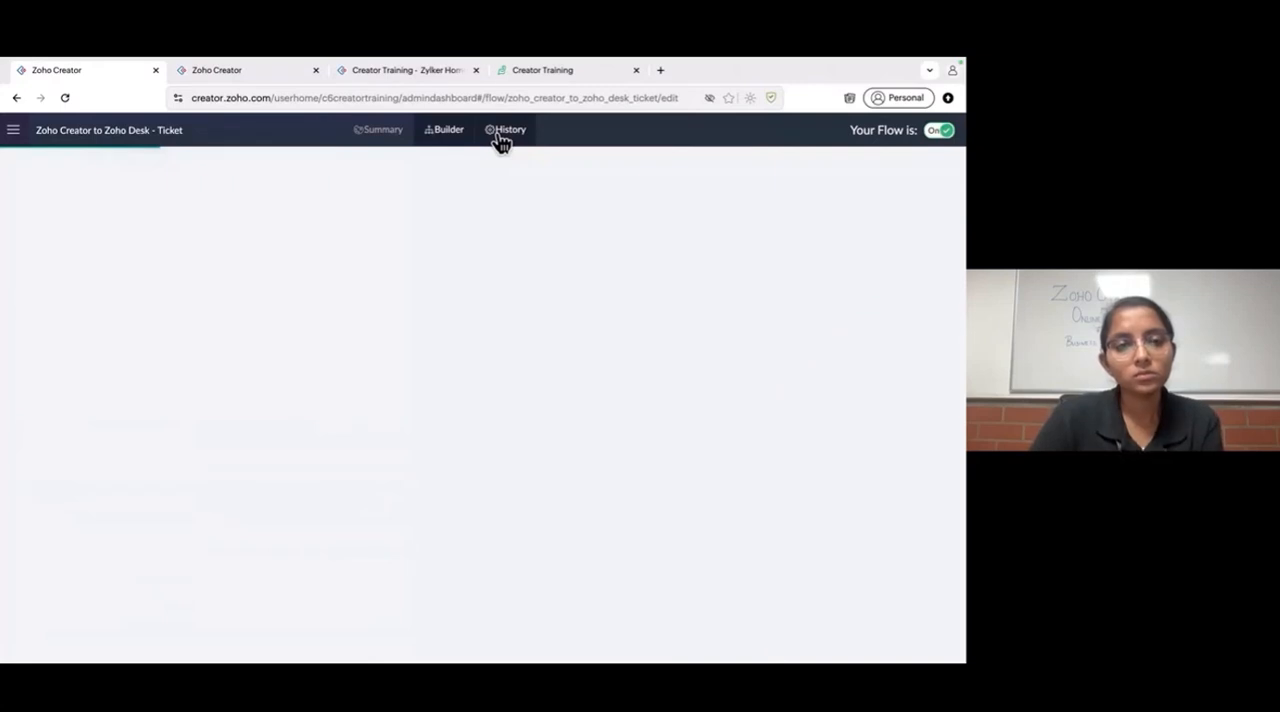
{"action": "left_click", "coordinate": [283, 70]}
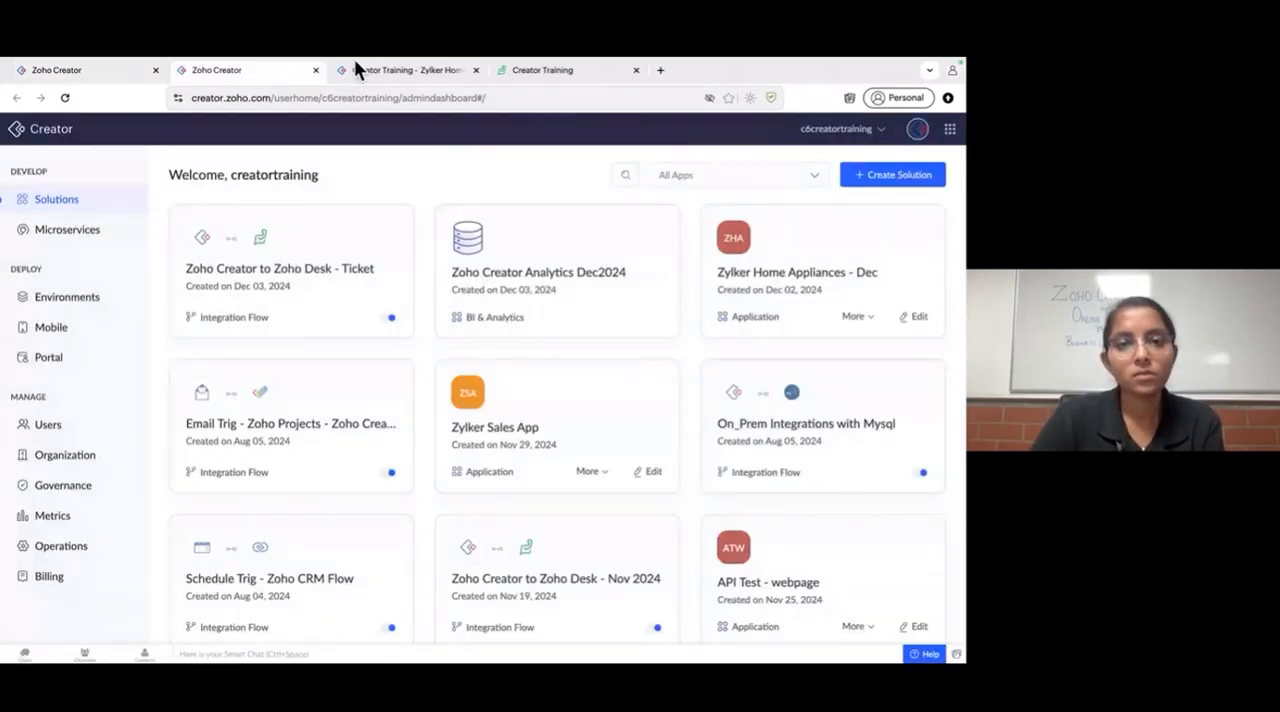
{"action": "left_click", "coordinate": [111, 78]}
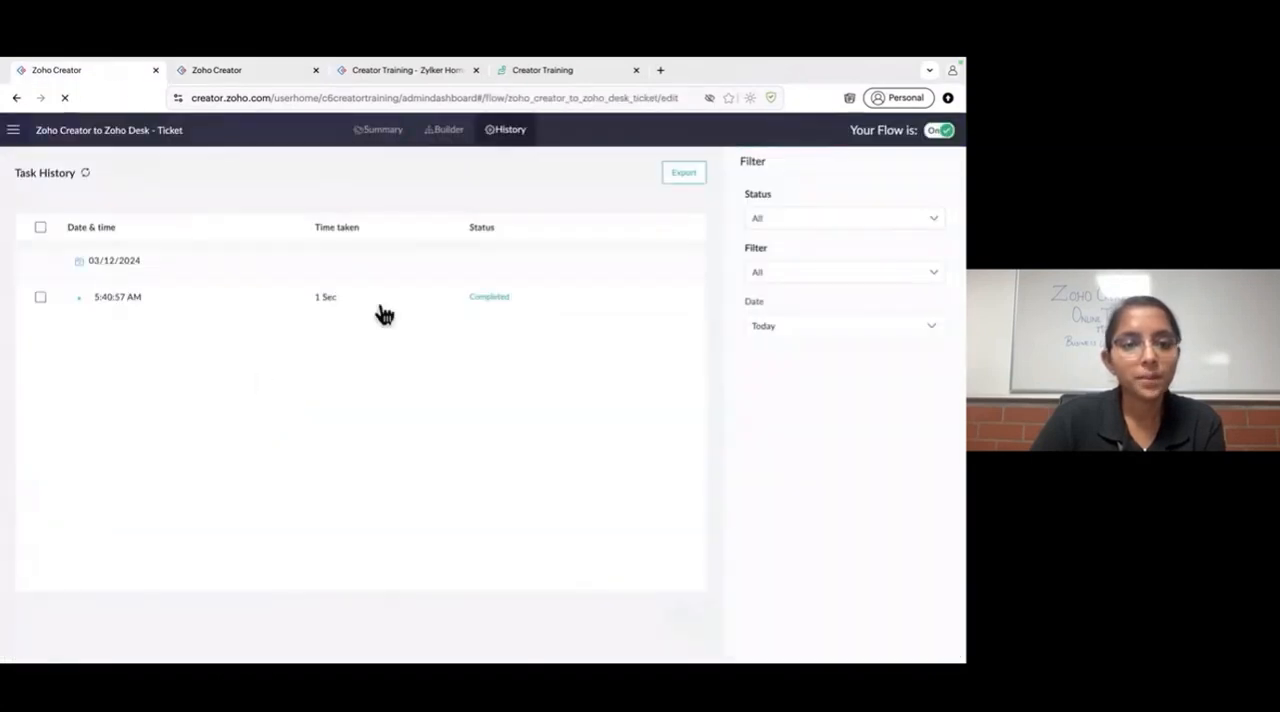
- Open the run's details and inspect the output and input of Record created and the output of Create contact
{"action": "left_click", "coordinate": [247, 307]}
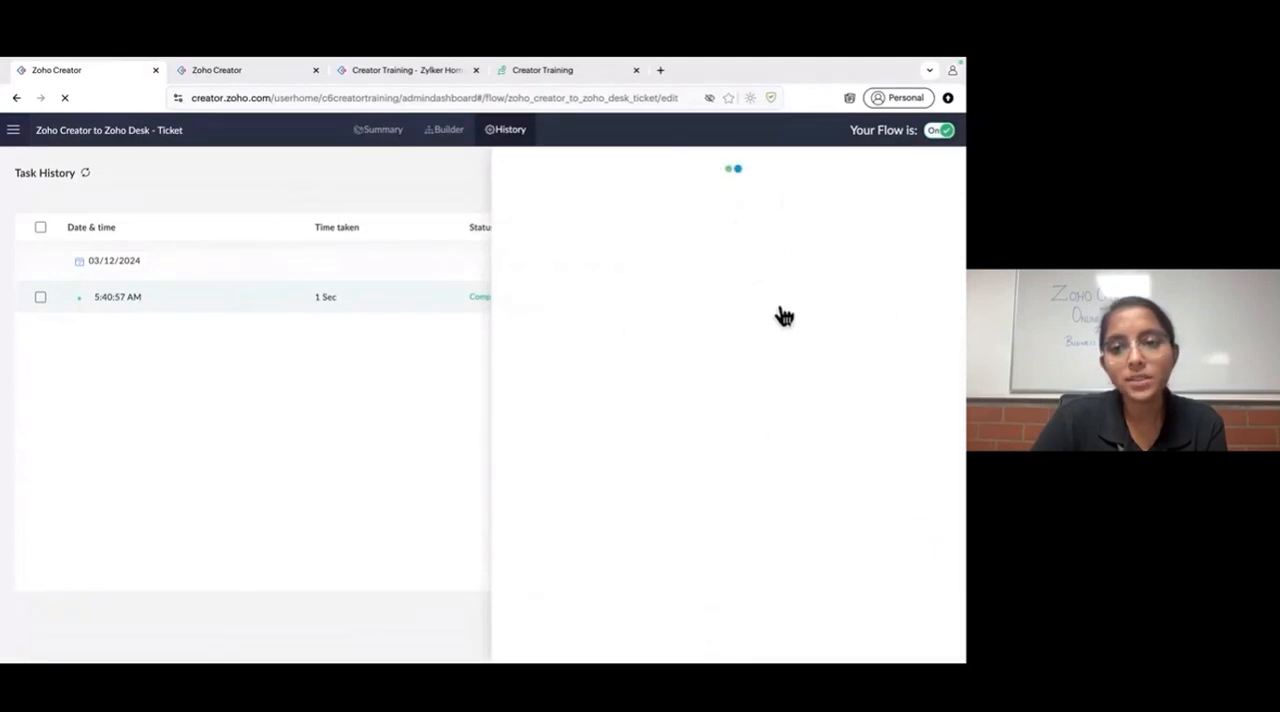
{"action": "left_click", "coordinate": [929, 230]}
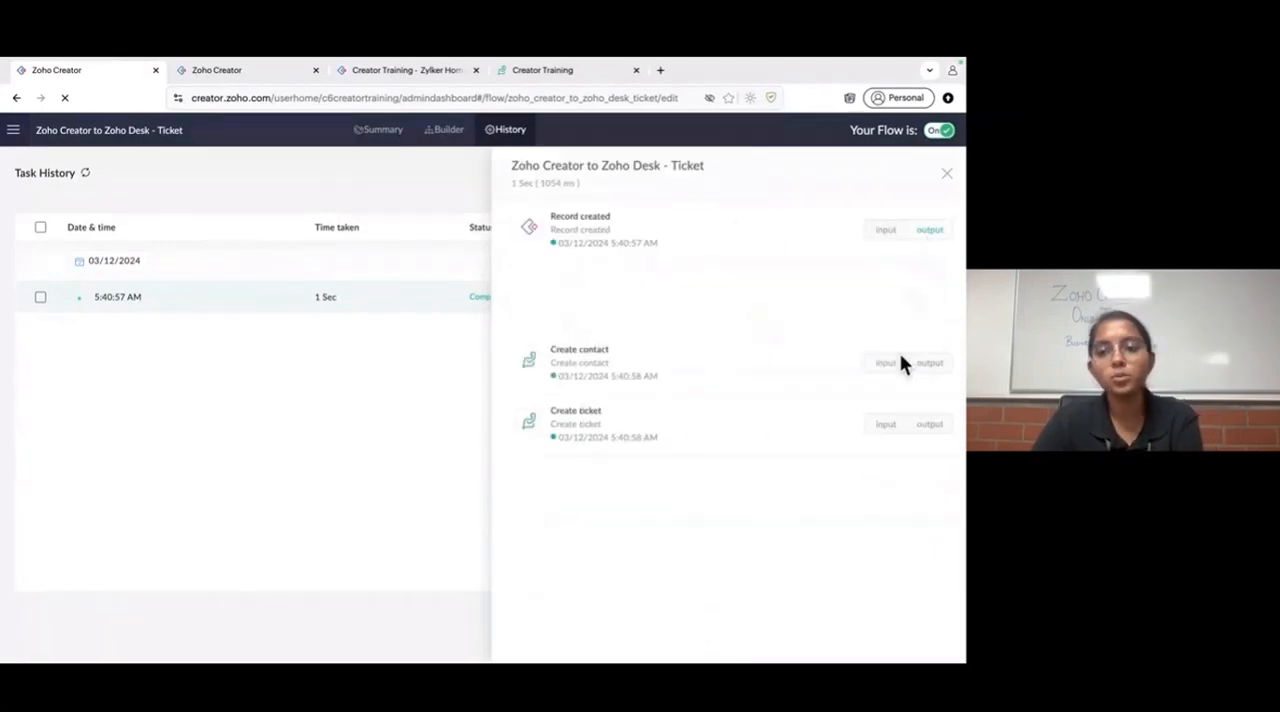
{"action": "left_click", "coordinate": [886, 230]}
{"action": "left_click", "coordinate": [929, 377]}
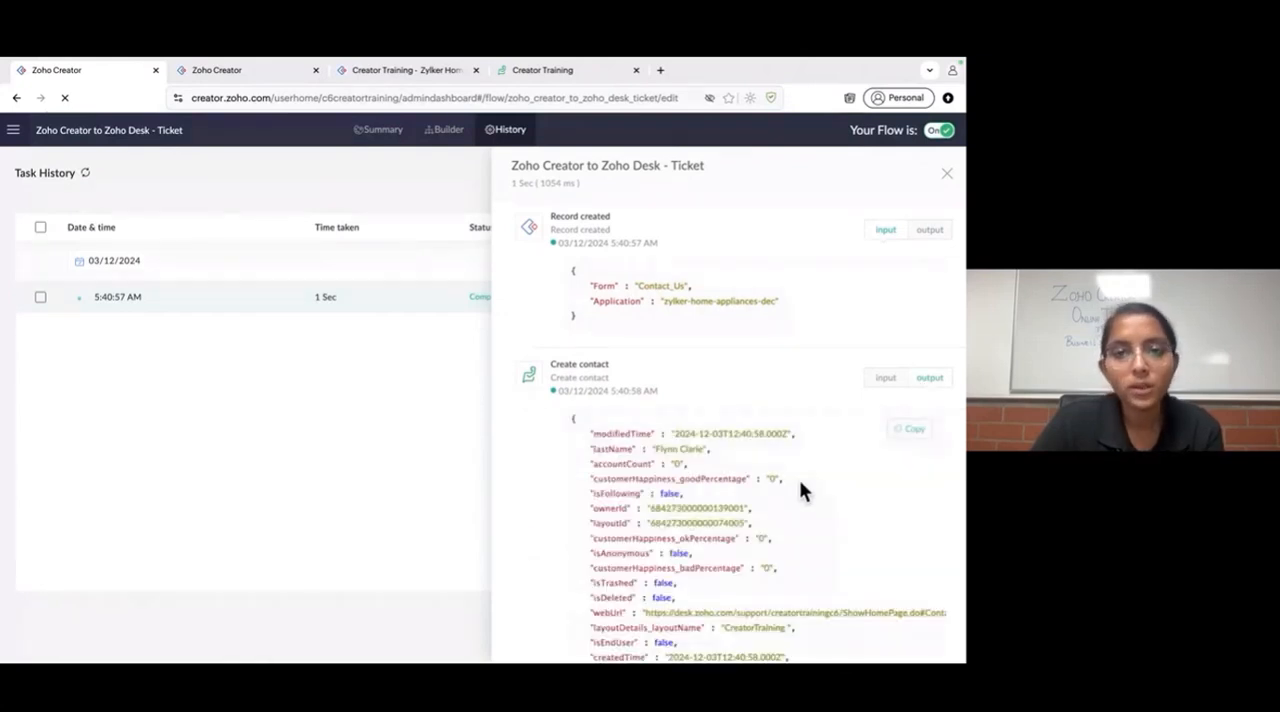
- Switch to Zoho Desk, check All Tickets for the new ticket, and open the Keyboard issue ticket
{"action": "left_click", "coordinate": [564, 70]}
{"action": "left_click", "coordinate": [302, 166]}
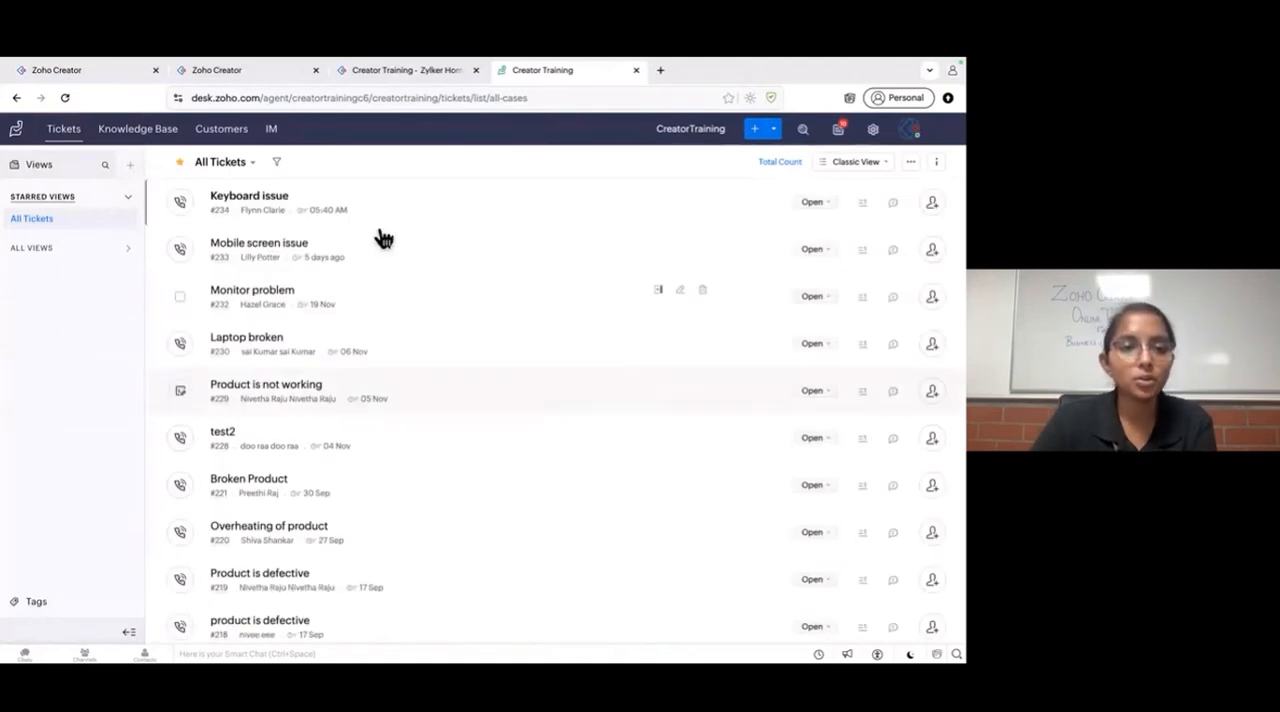
{"action": "left_click", "coordinate": [398, 210]}
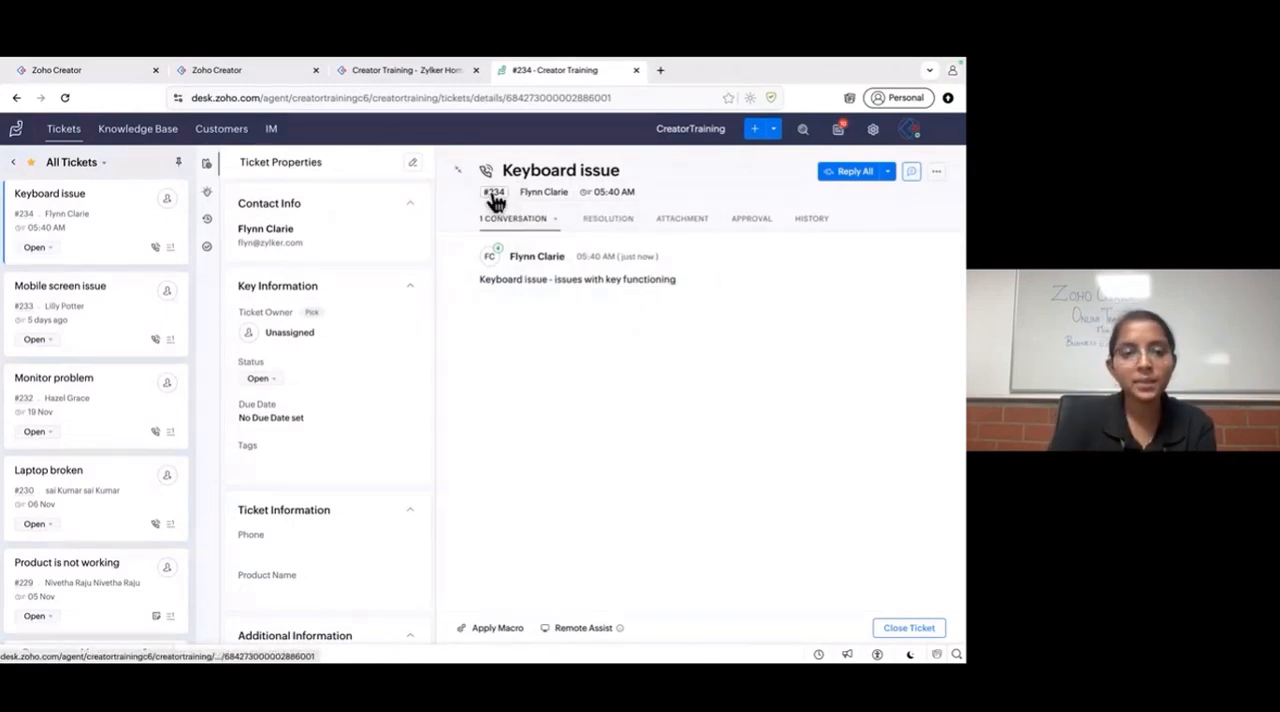
- Check the Keyboard issue ticket's description, return to the flow's task history in Zoho Creator and close the run details
{"action": "left_click_drag", "start_coordinate": [477, 286], "coordinate": [761, 290]}
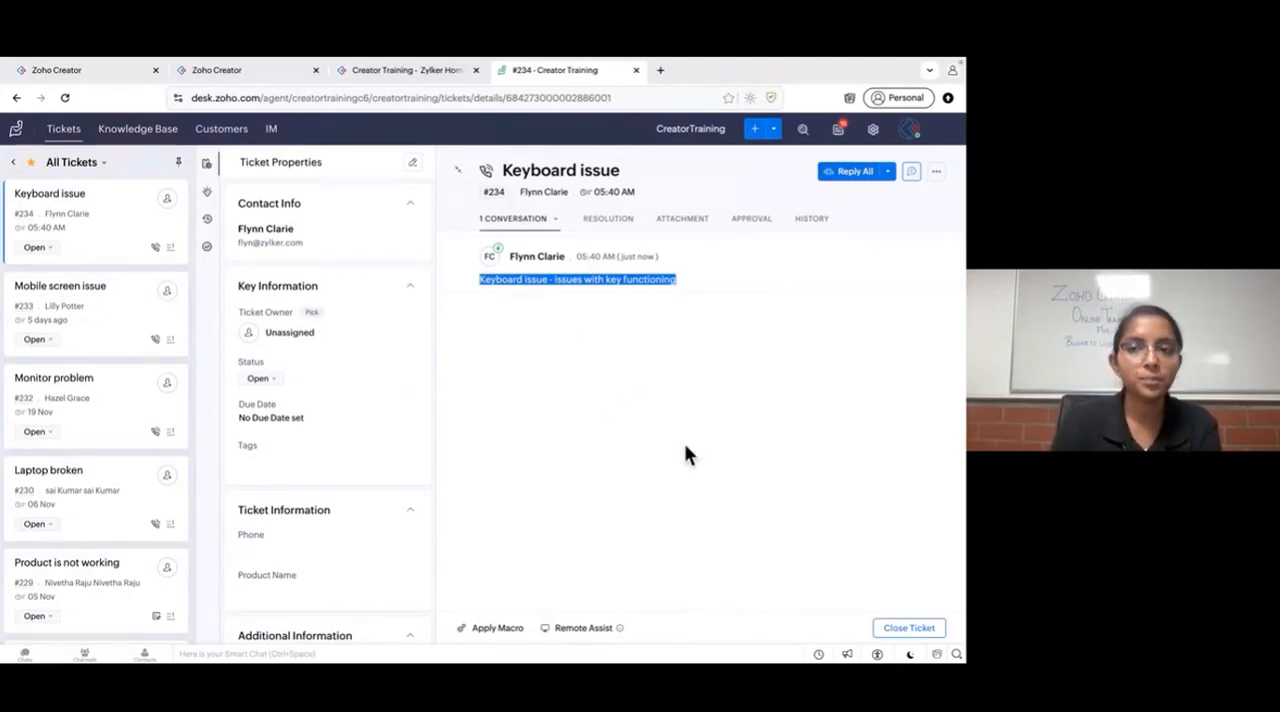
{"action": "left_click", "coordinate": [94, 72]}
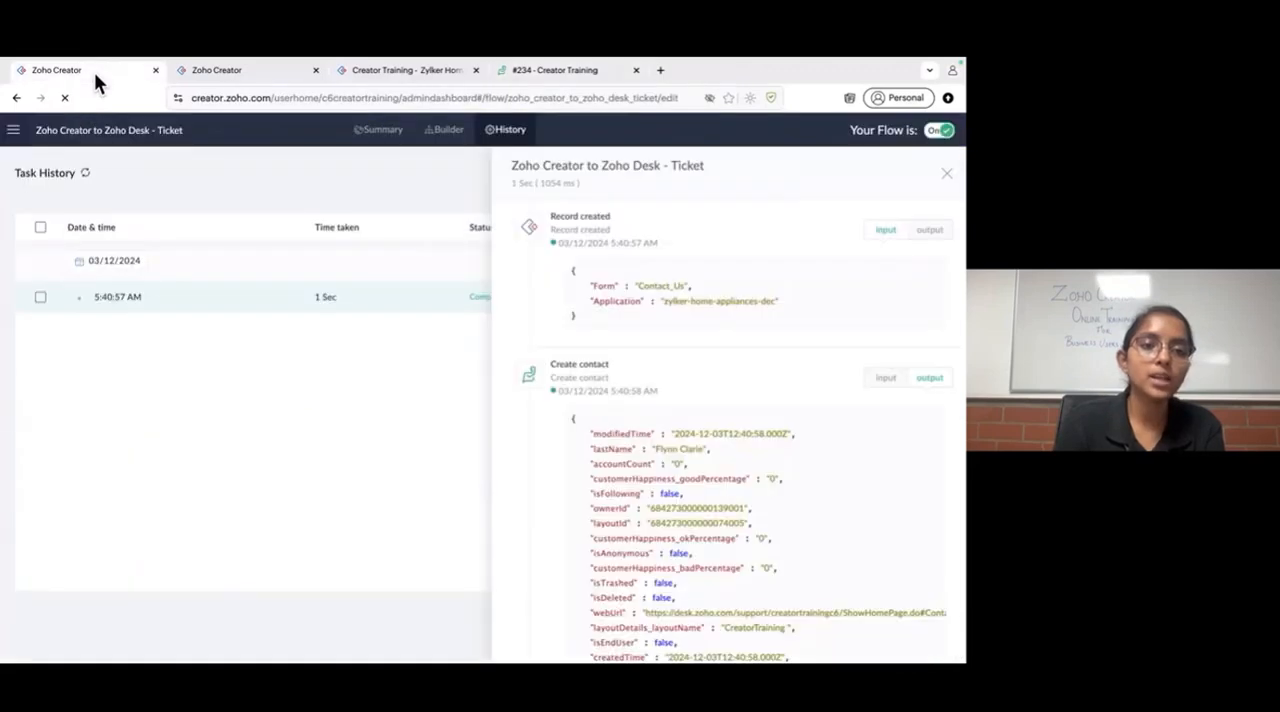
{"action": "left_click", "coordinate": [200, 74]}
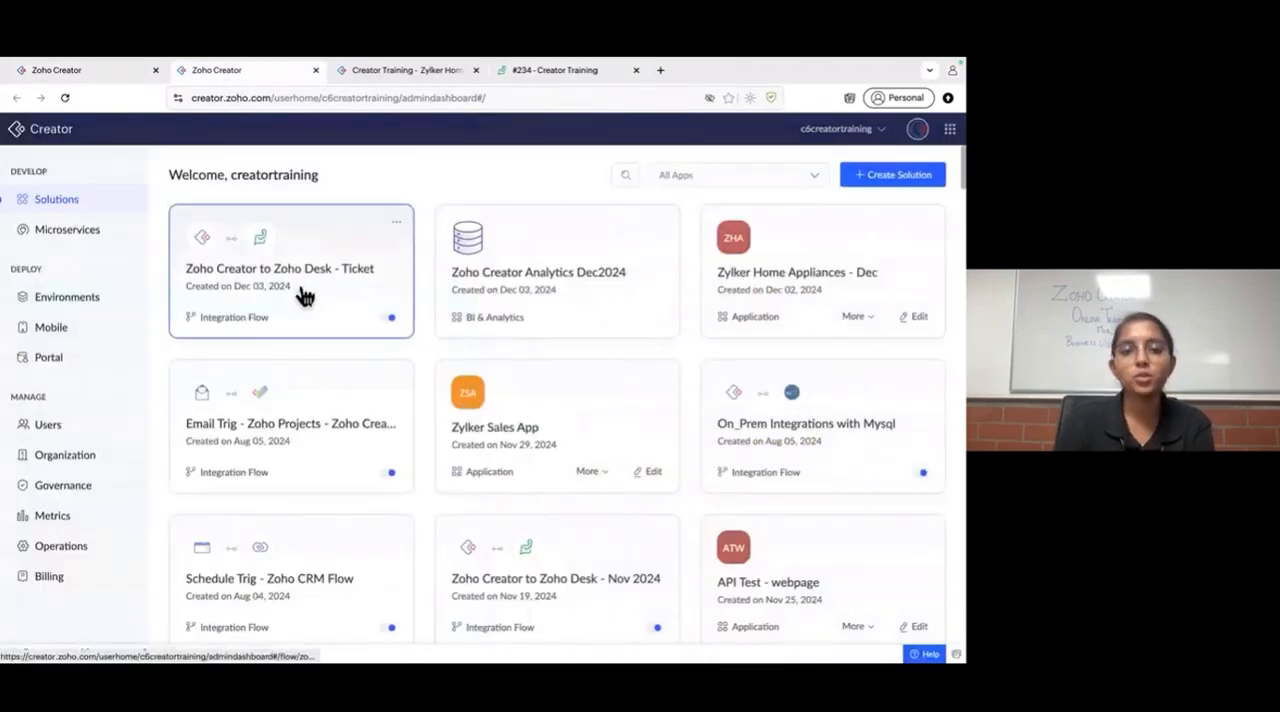
{"action": "left_click", "coordinate": [388, 72]}
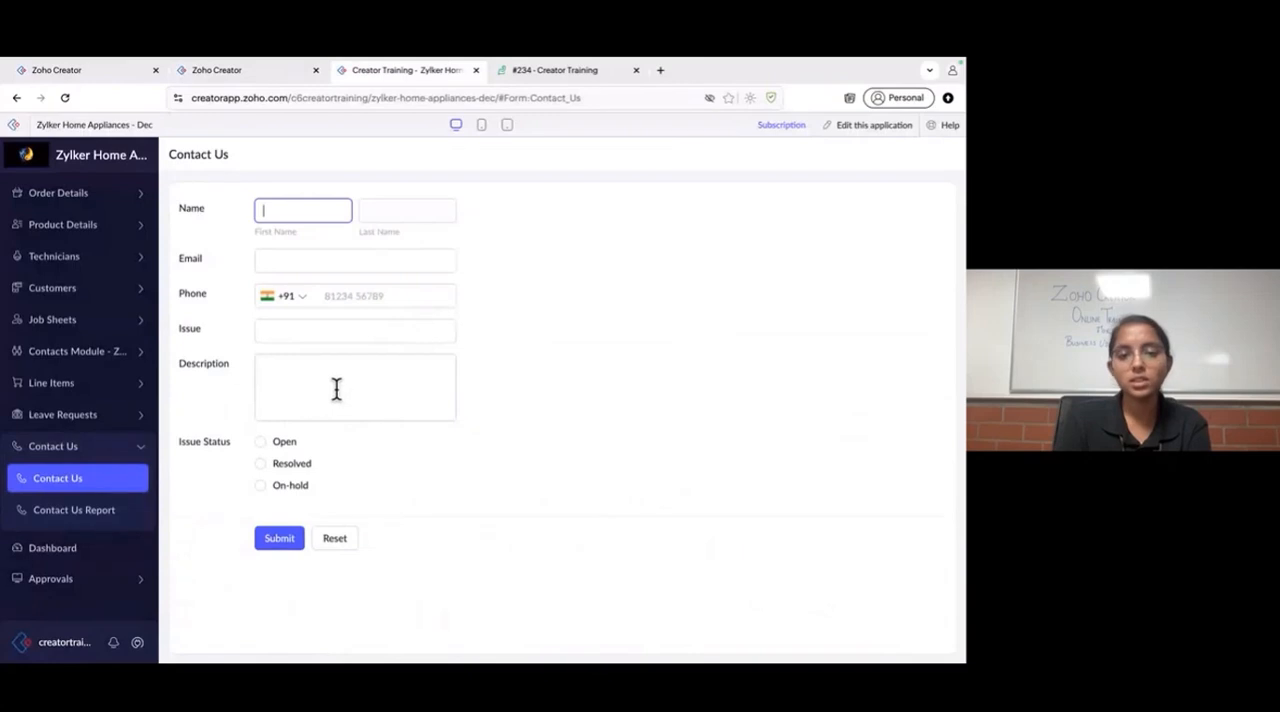
{"action": "left_click", "coordinate": [91, 68]}
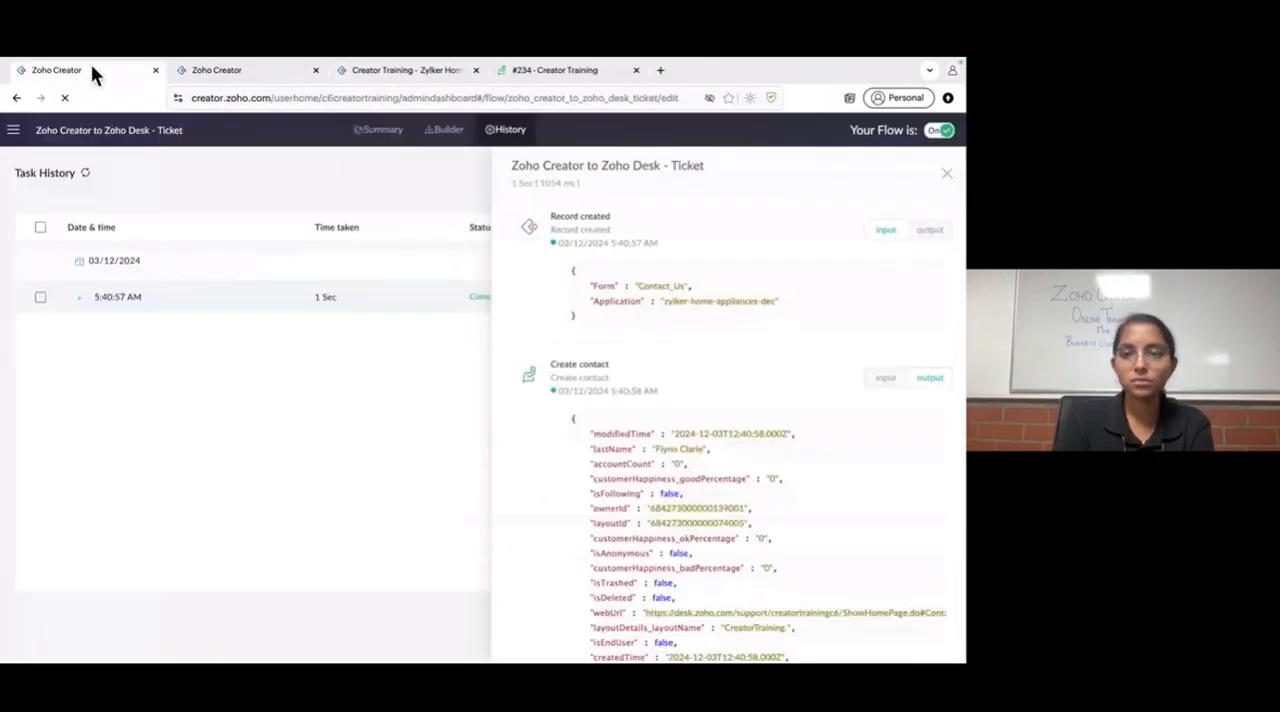
{"action": "left_click", "coordinate": [944, 172]}
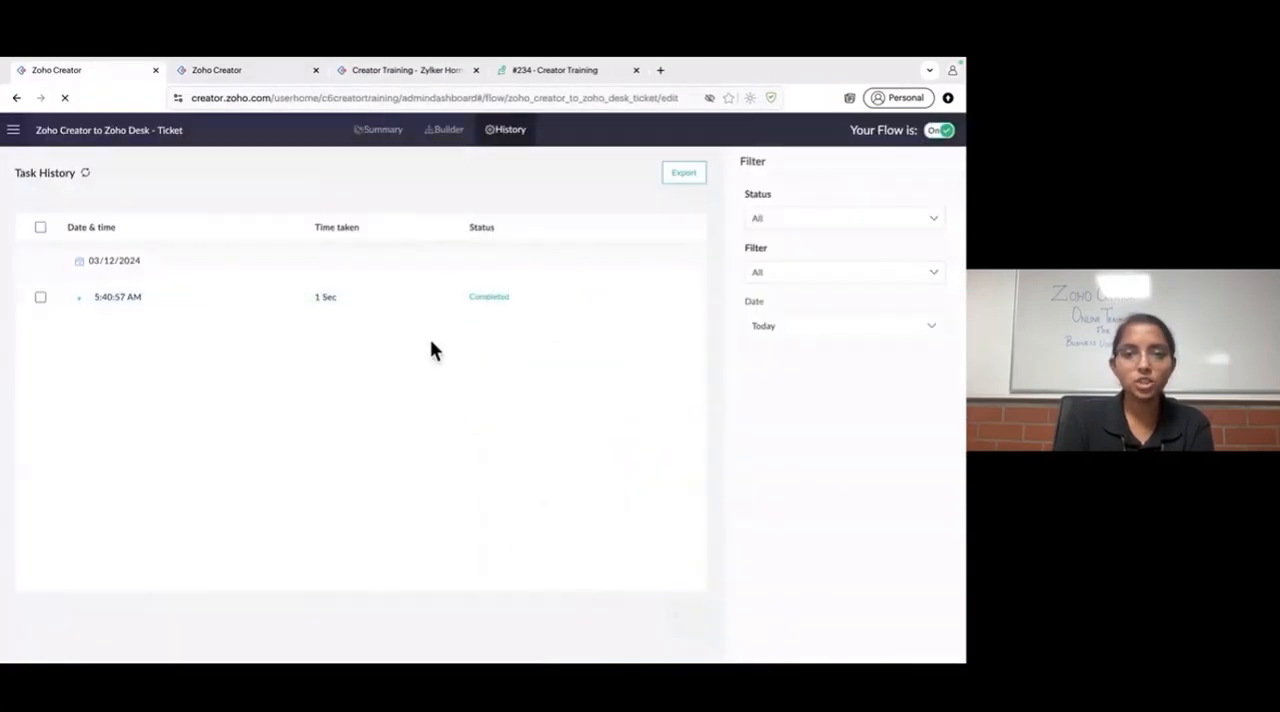
- View the flow in the builder and examine its summary of flow execution, task usage, connections and recent executions
{"action": "left_click", "coordinate": [452, 134]}
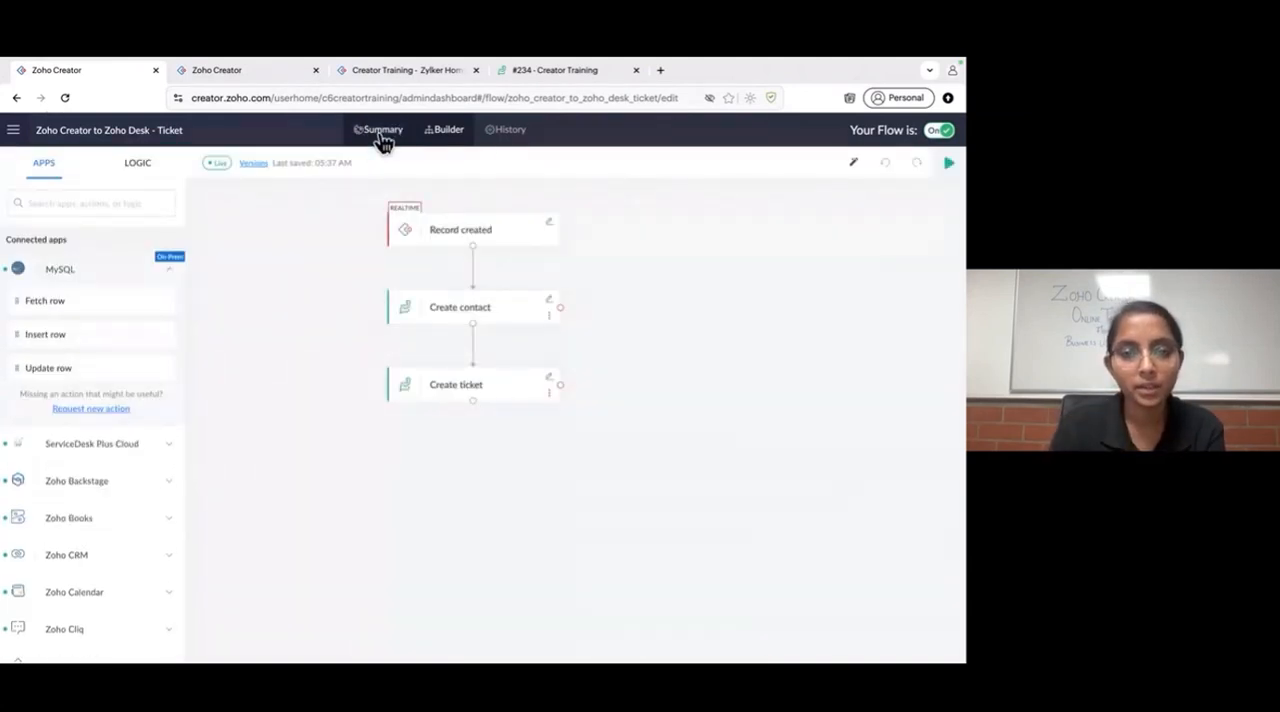
{"action": "left_click", "coordinate": [381, 130]}
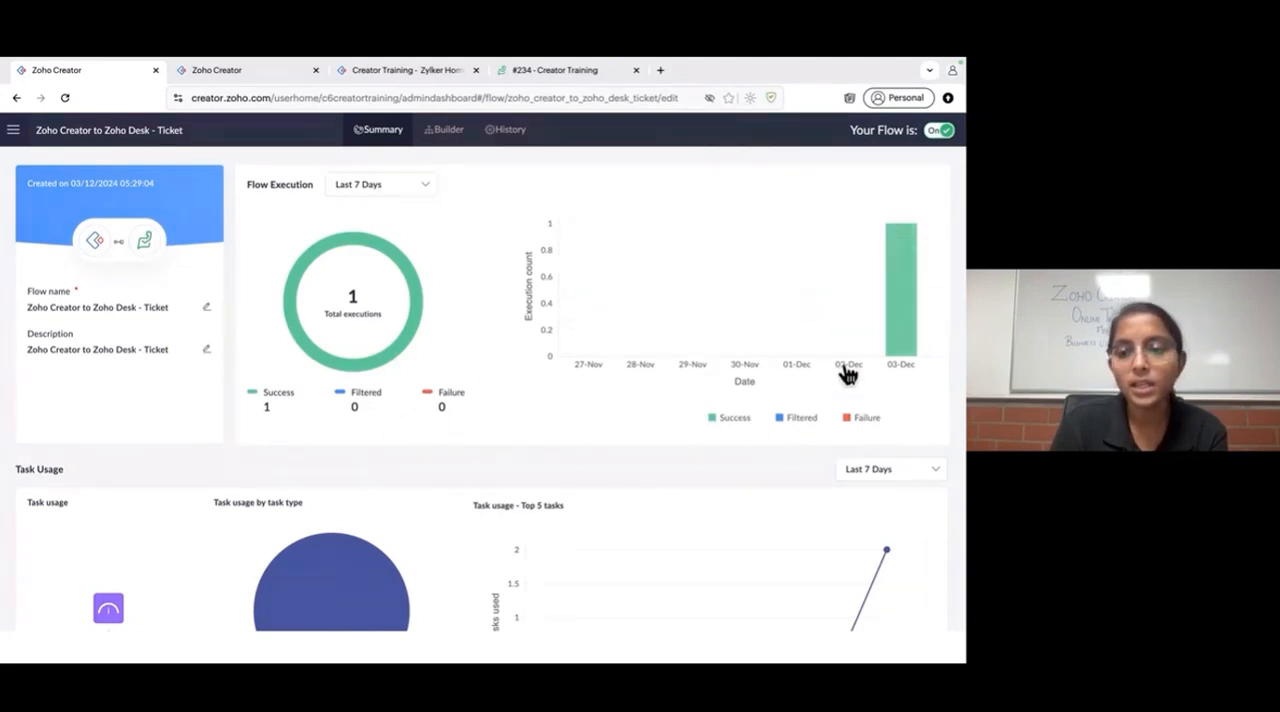
{"action": "scroll", "coordinate": [667, 345], "scroll_direction": "down", "scroll_amount": 3}
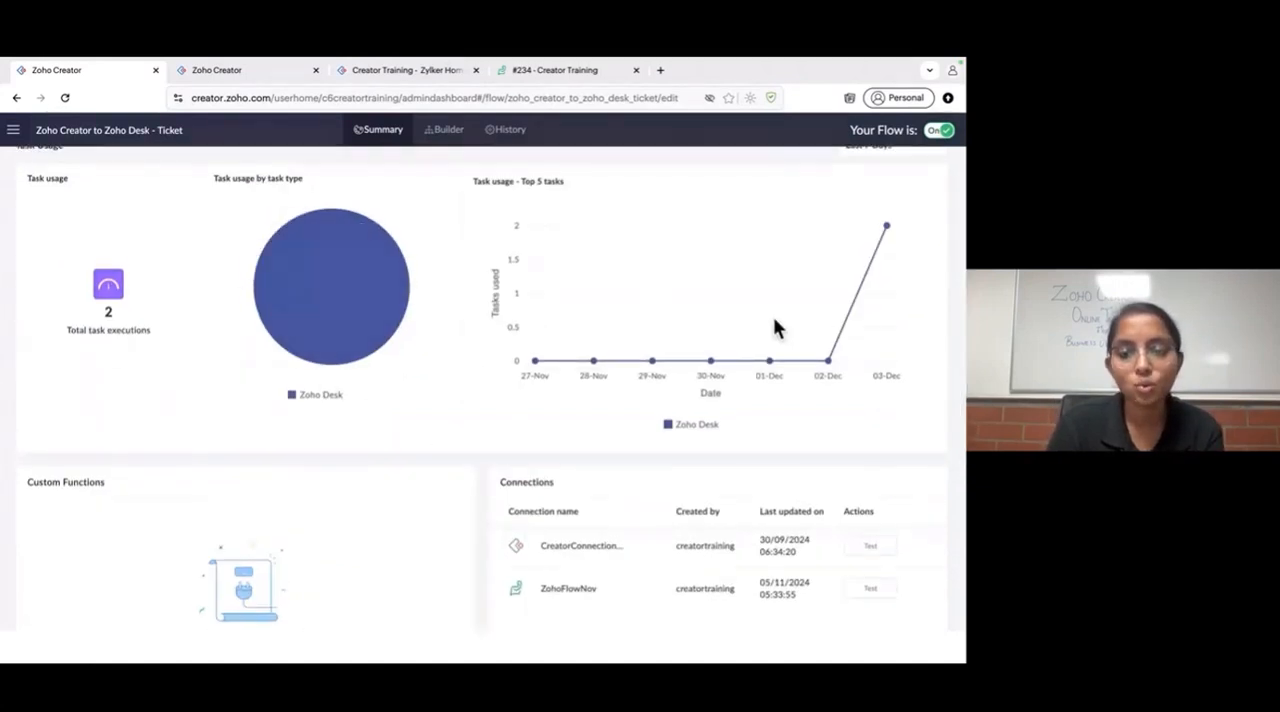
{"action": "scroll", "coordinate": [706, 360], "scroll_direction": "down", "scroll_amount": 2}
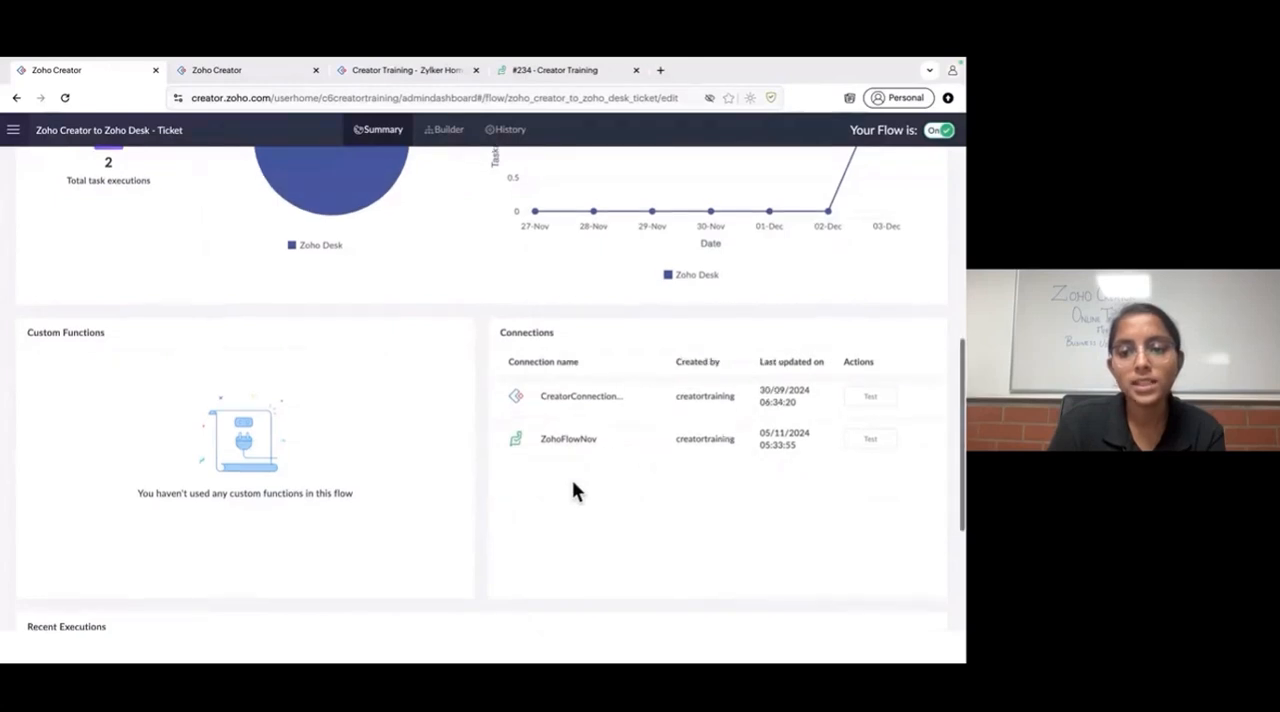
{"action": "scroll", "coordinate": [572, 479], "scroll_direction": "down", "scroll_amount": 3}
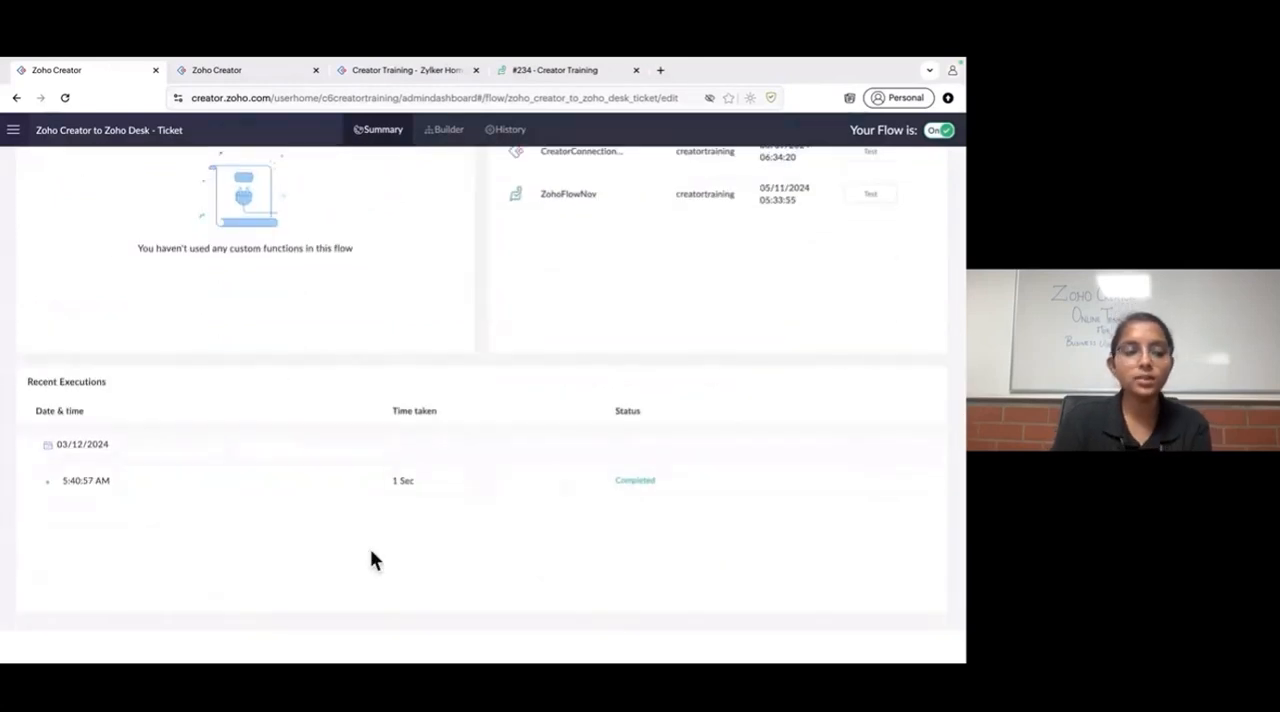
{"action": "scroll", "coordinate": [393, 550], "scroll_direction": "up", "scroll_amount": 6}
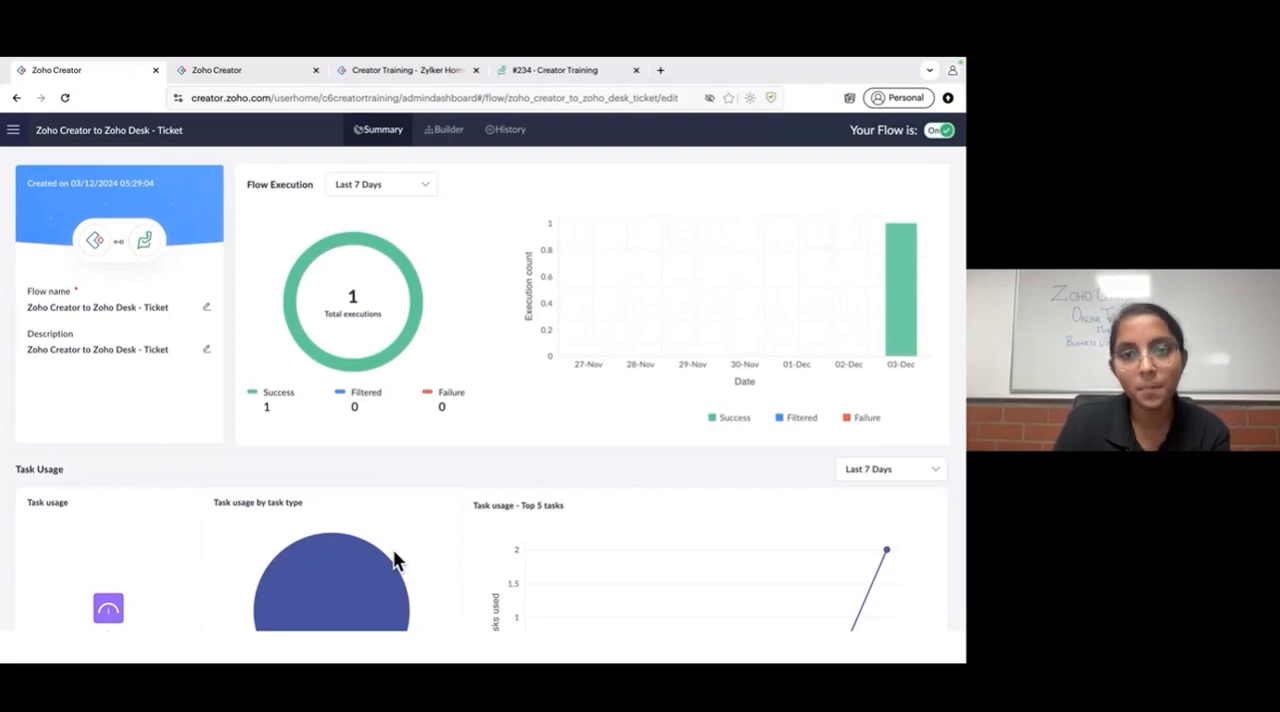
- Exit the integration flow slideshow, switch to the live Zoho Backstage session and hide its screen-sharing notice
{"action": "key", "text": "ctrl+Left"}
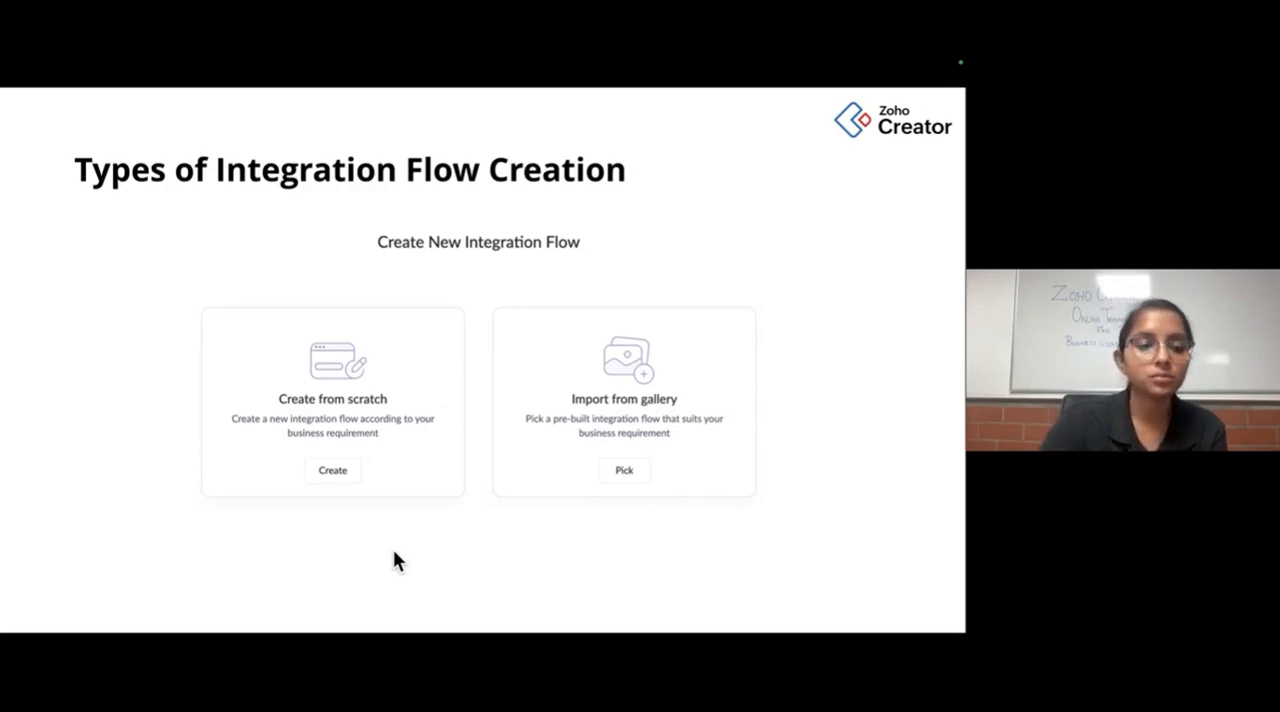
{"action": "key", "text": "Escape"}
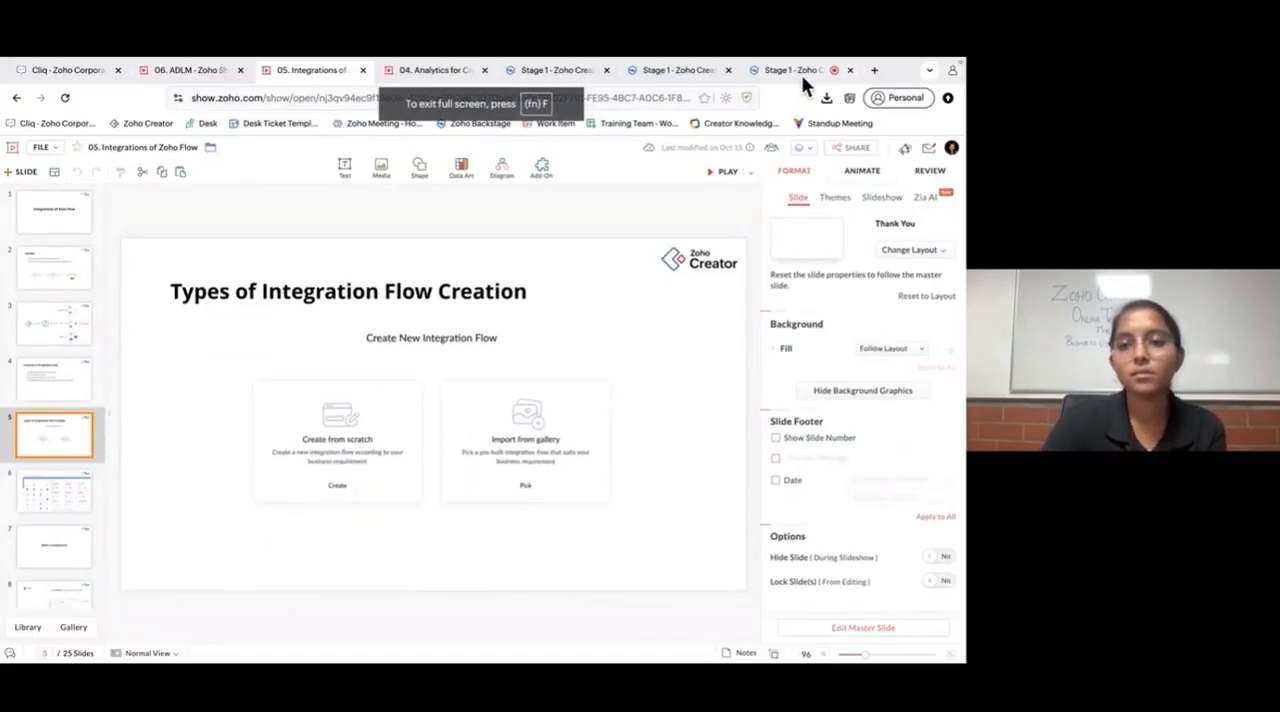
{"action": "left_click", "coordinate": [800, 71]}
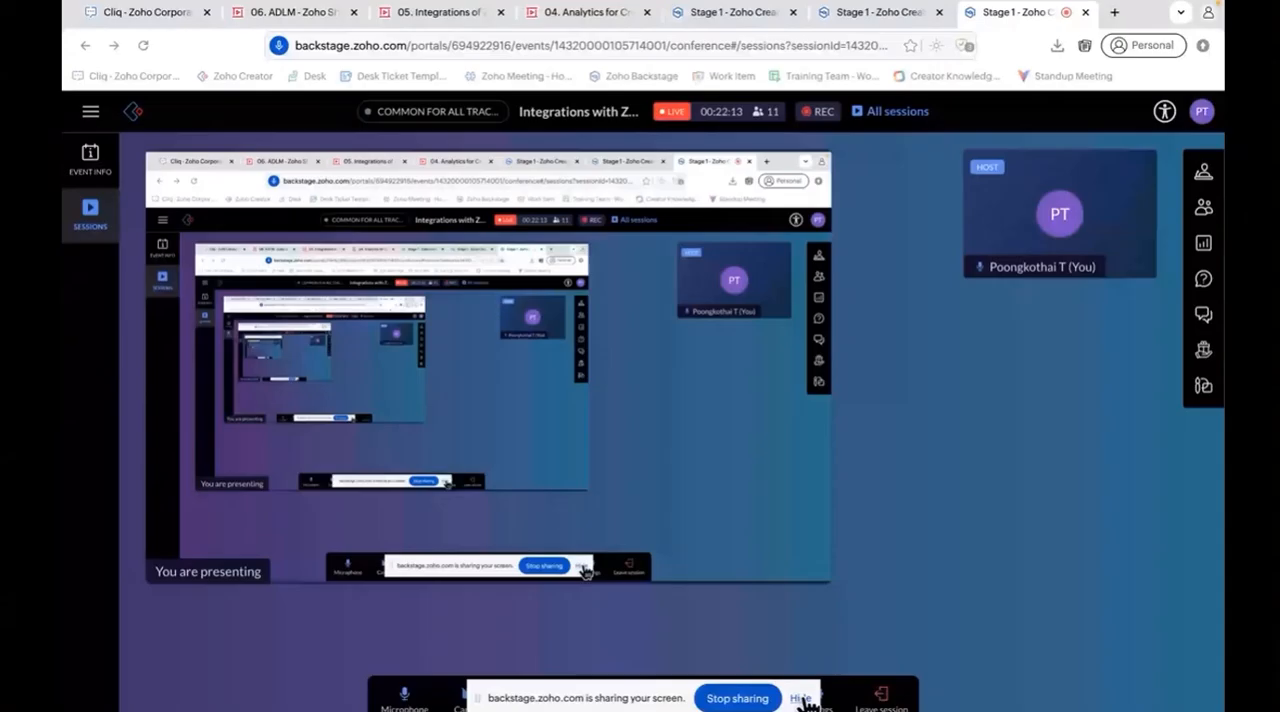
{"action": "left_click", "coordinate": [800, 698]}
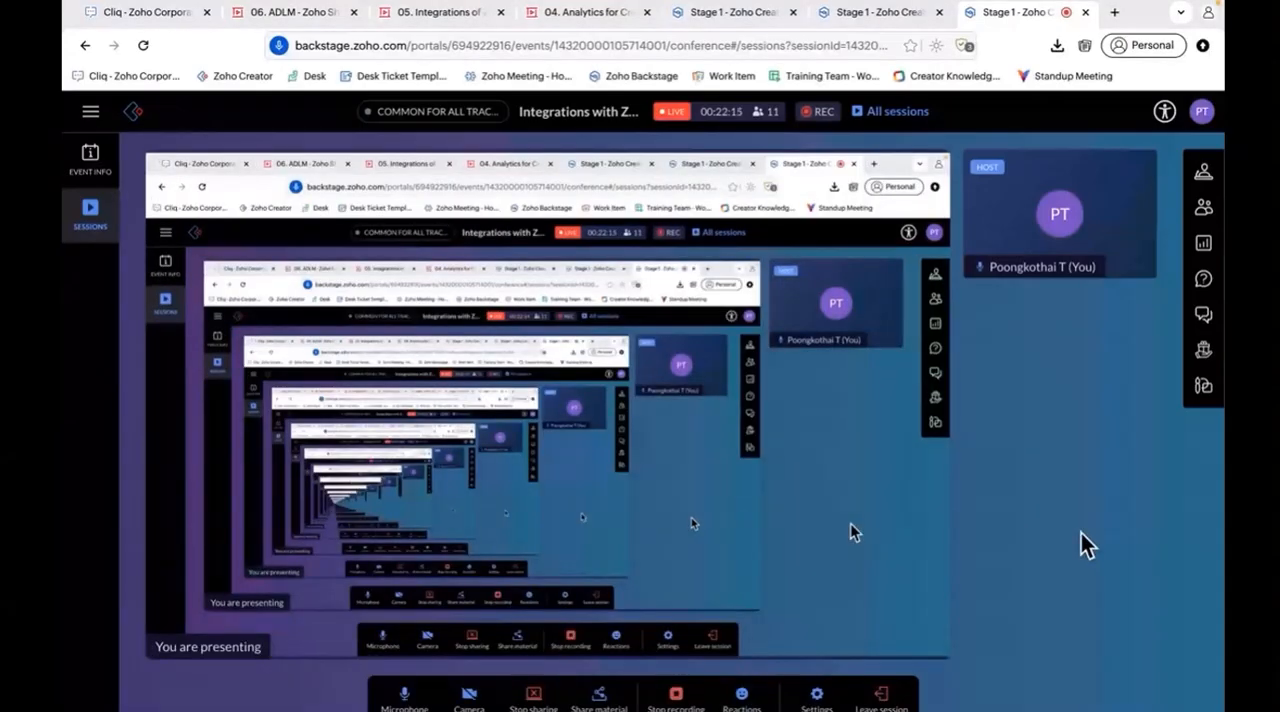